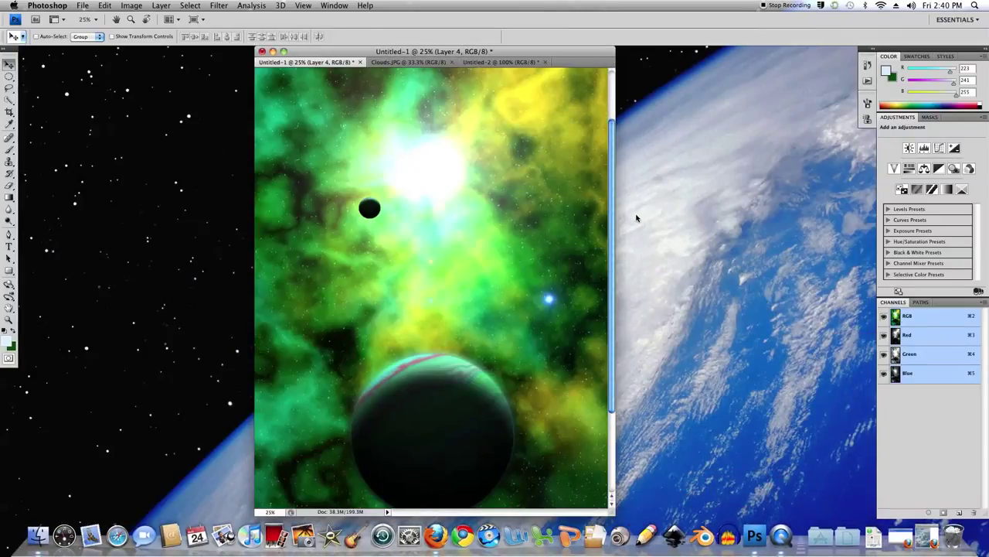
Preview the finished nebula scene full screen, then minimize its document window.
key("f")
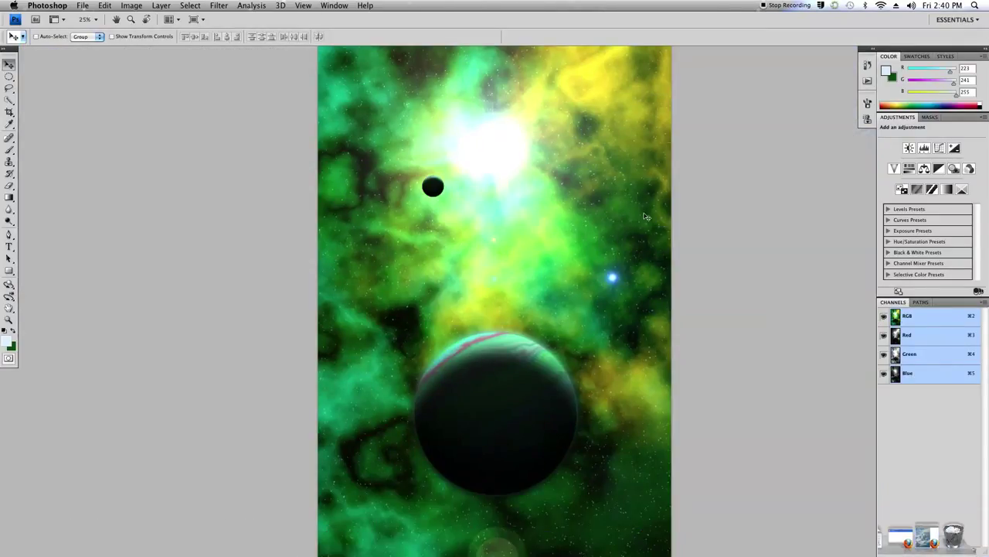
key("f")
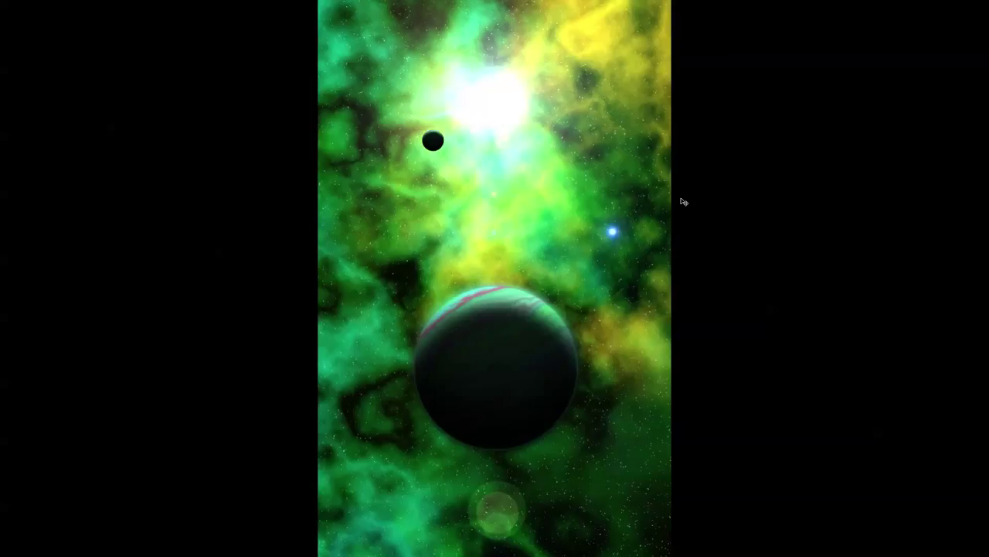
key("f")
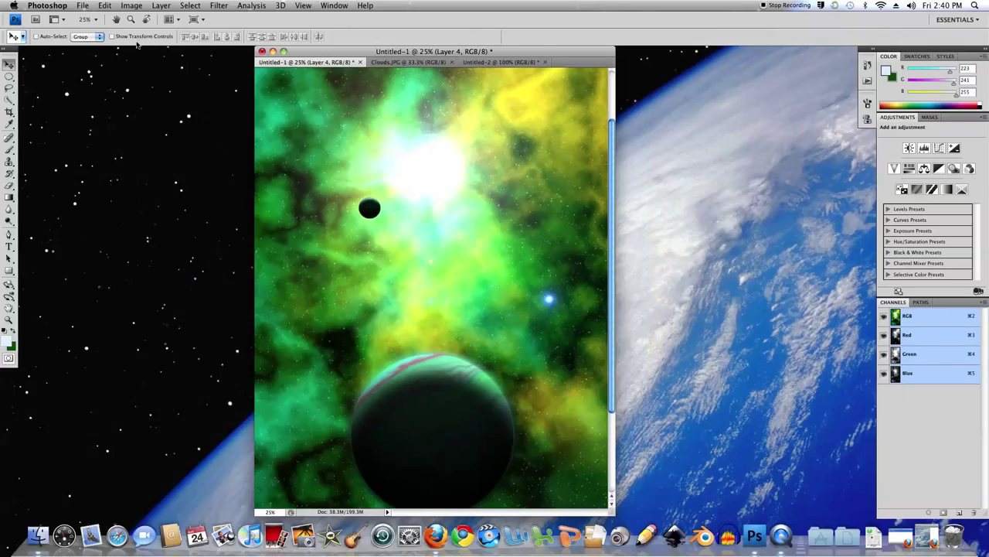
left_click(284, 51)
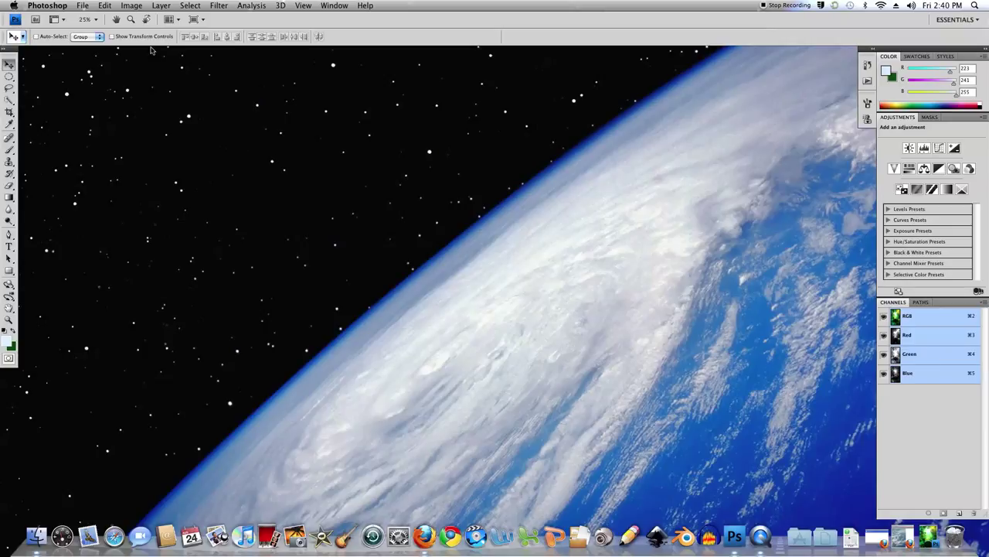
left_click(82, 6)
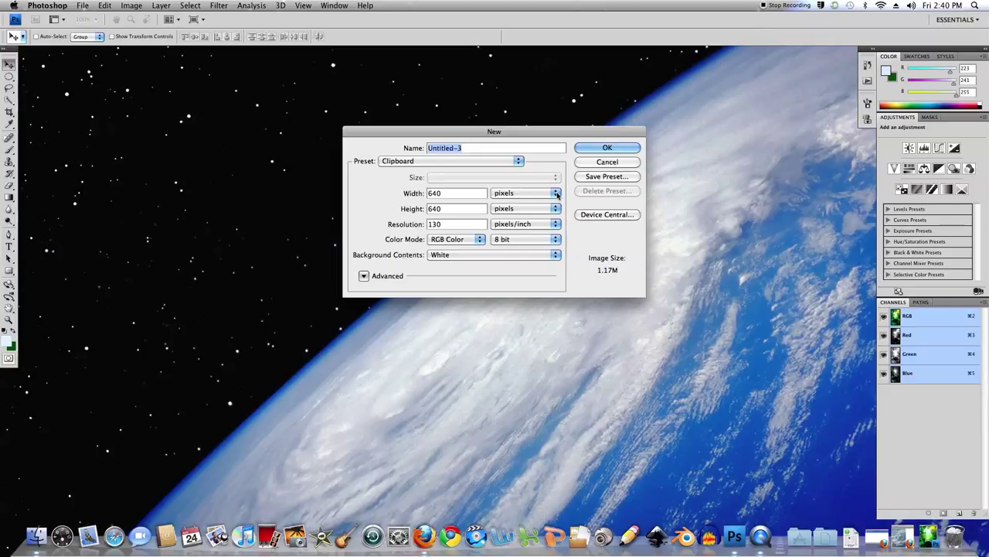
Set the new document's size to 9 × 16 inches.
left_click(557, 195)
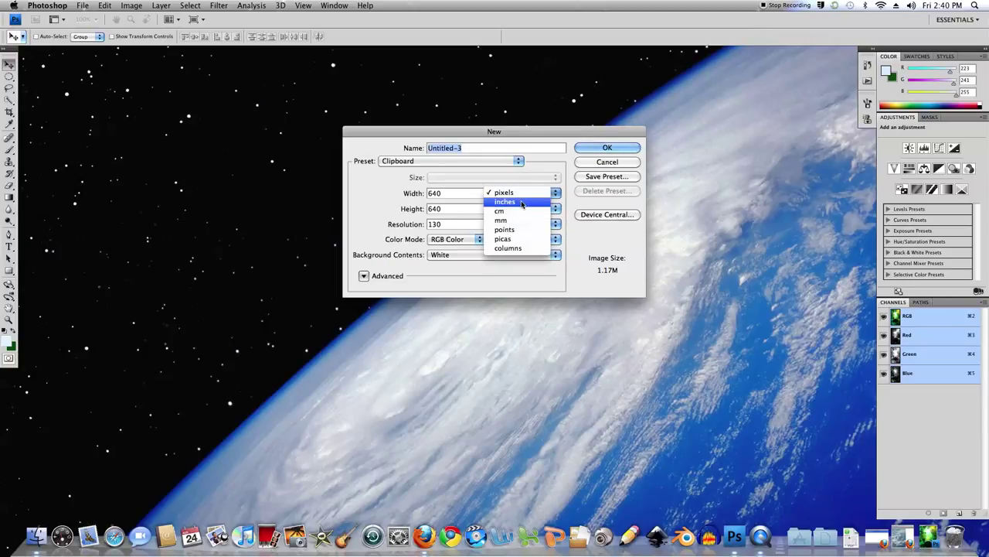
left_click(522, 203)
double_click(438, 193)
type("9")
double_click(439, 208)
type("16")
Set resolution to 130 pixels/inch, name the document 'space', and create it.
left_click(446, 227)
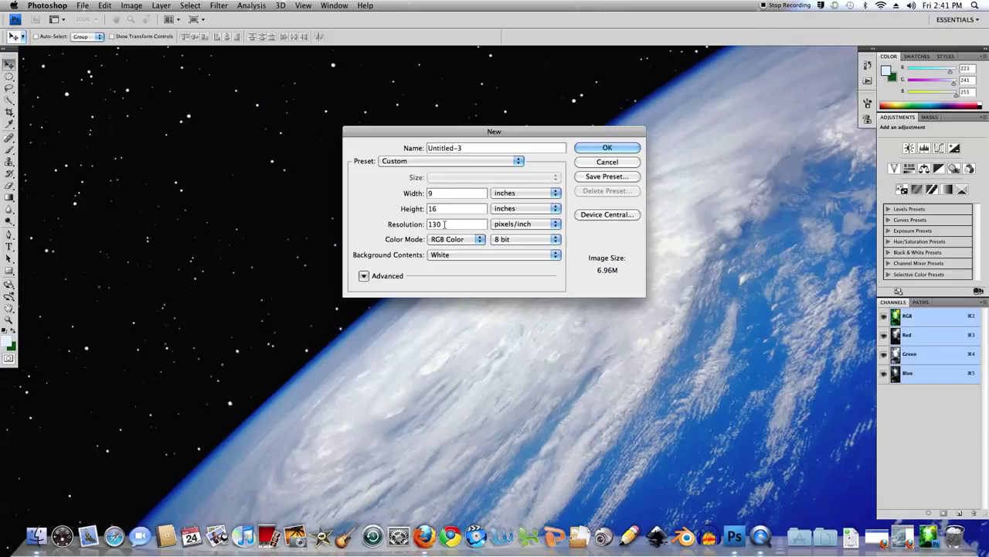
type("300")
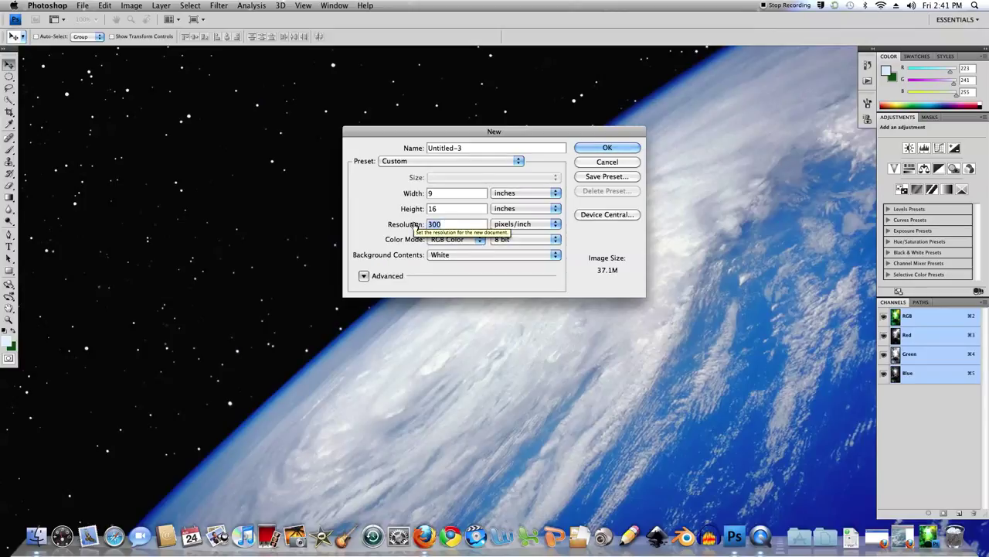
type("72")
key("super+a")
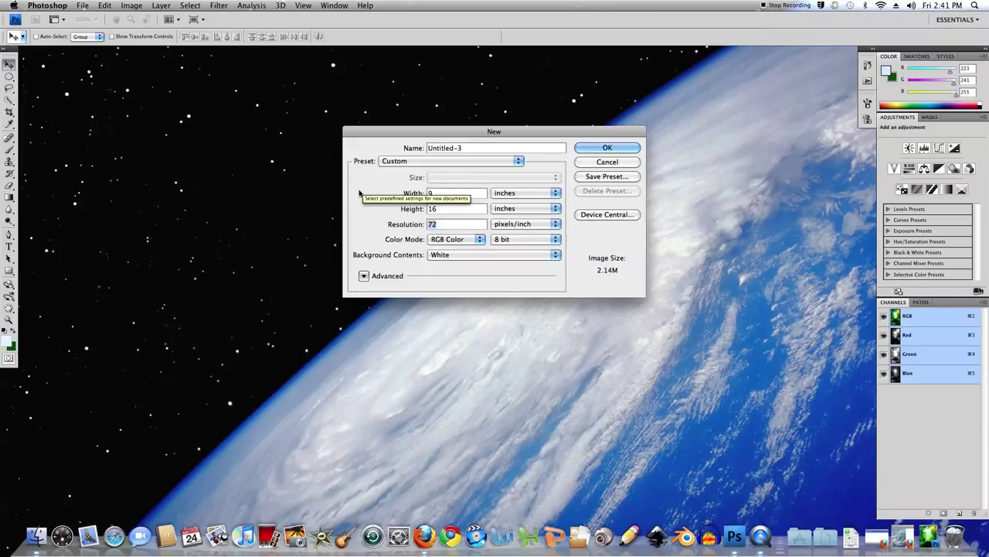
type("130")
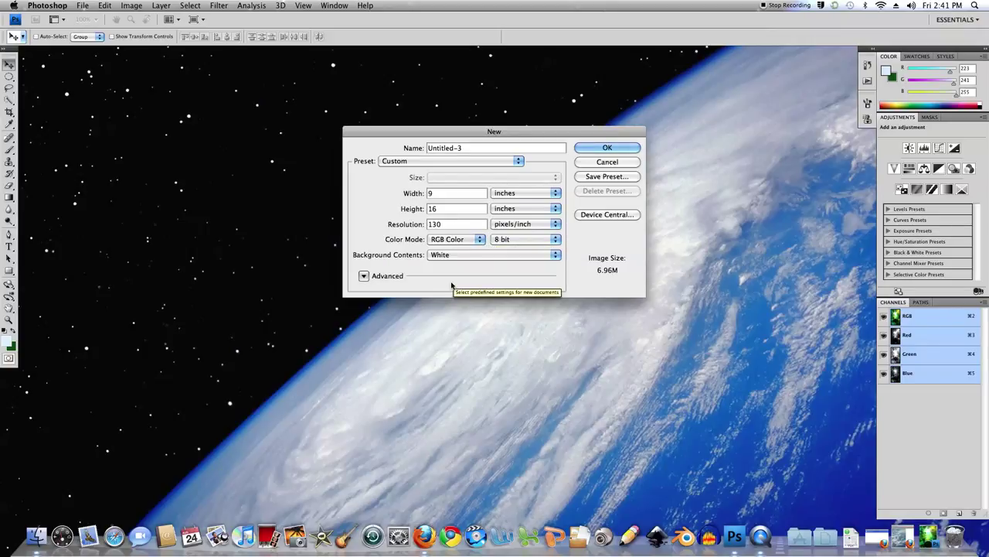
left_click(459, 147)
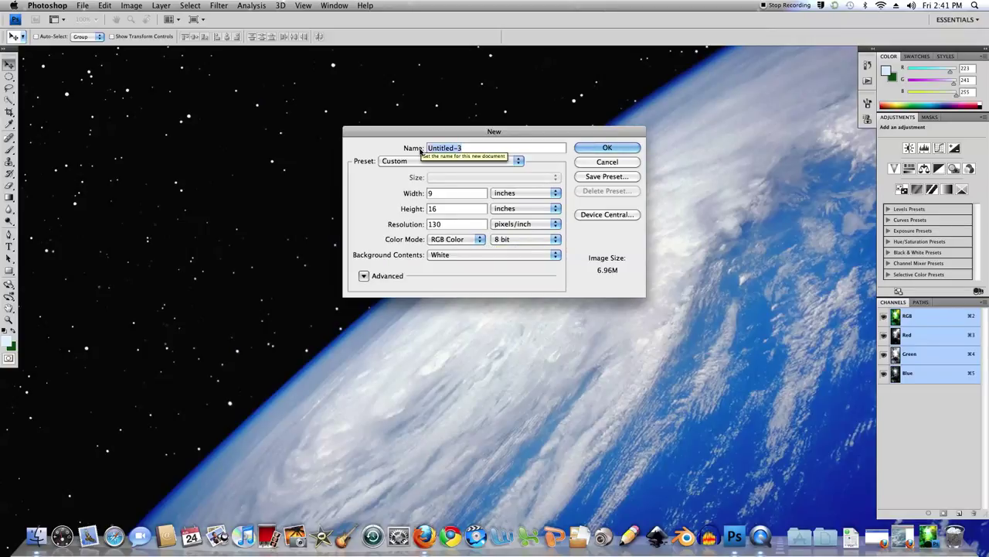
type("space")
left_click(607, 148)
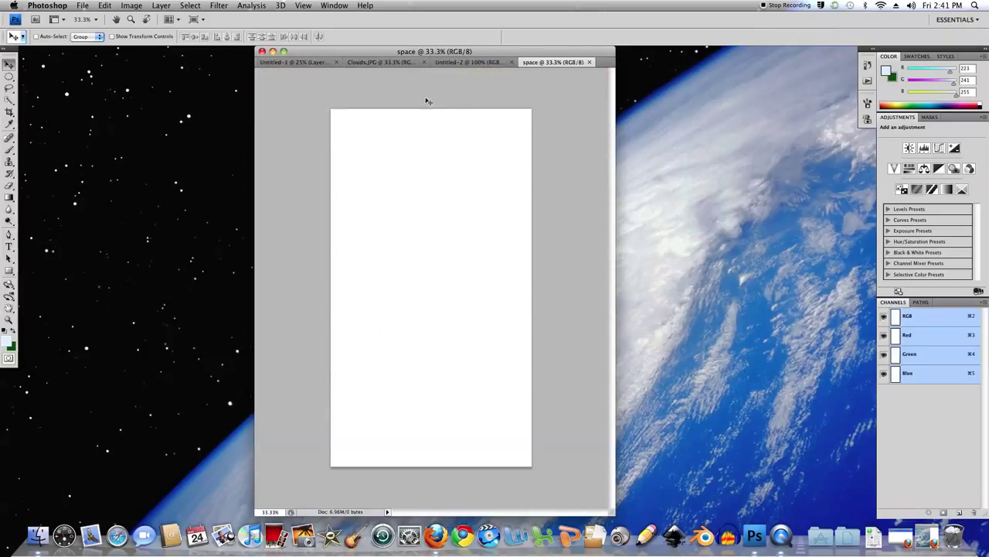
Close the Untitled-2 gas-giant texture without saving.
left_click(493, 61)
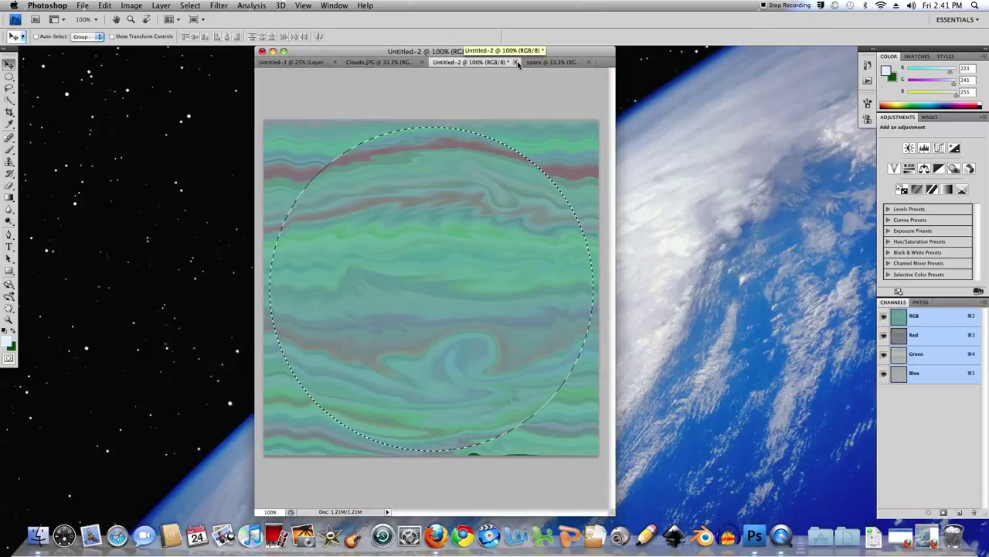
left_click(424, 61)
key("Escape")
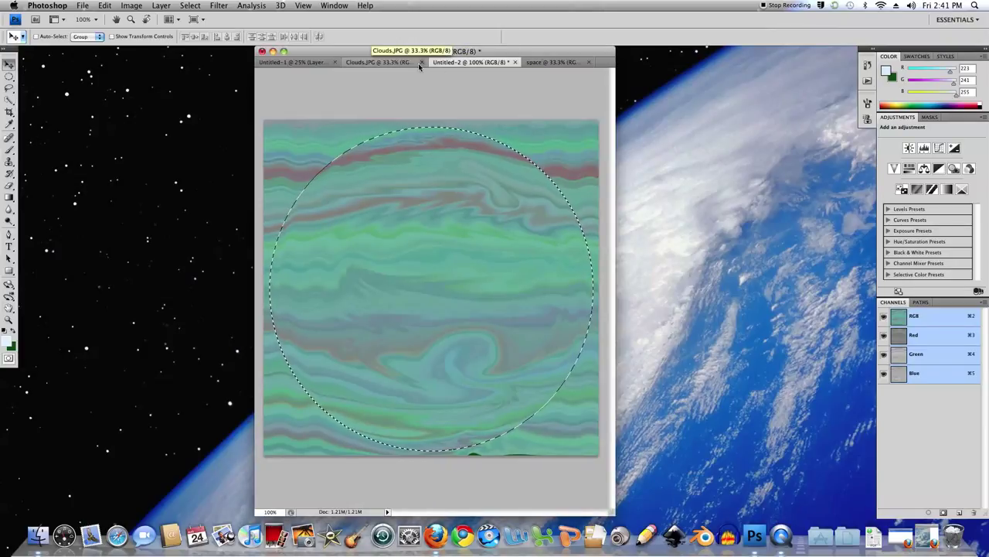
left_click(516, 62)
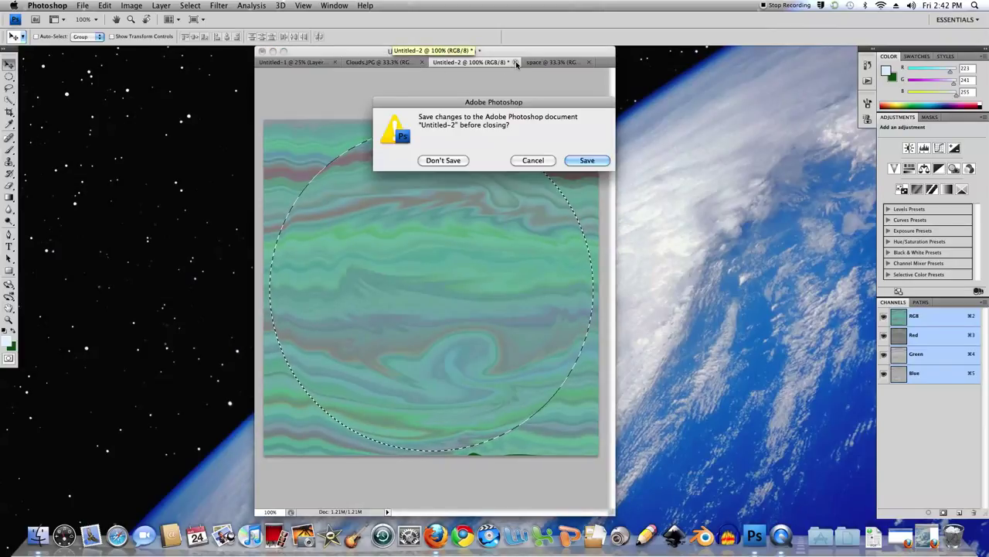
left_click(441, 160)
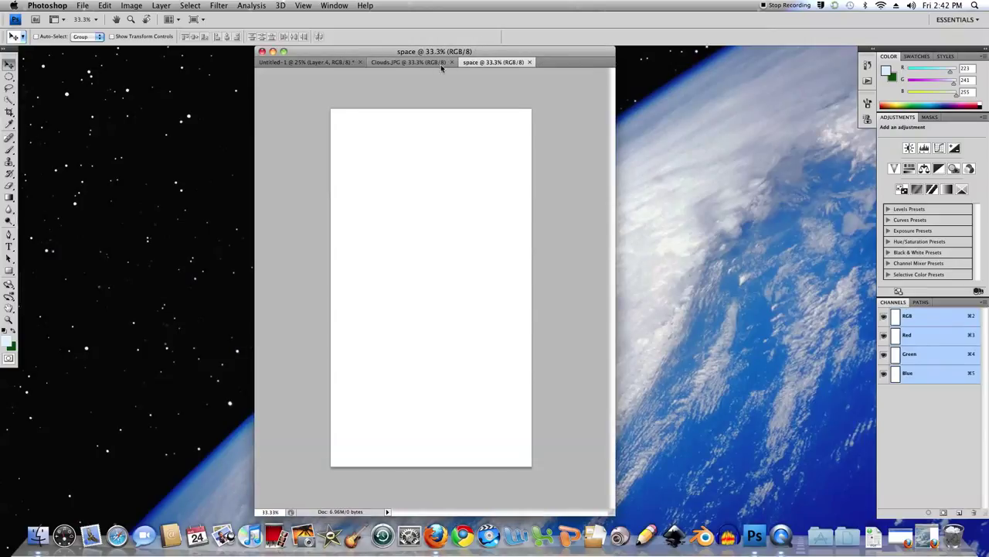
Close Clouds.JPG and bring the blank space document to the front in full-screen view.
left_click(447, 63)
left_click(452, 62)
left_click(321, 61)
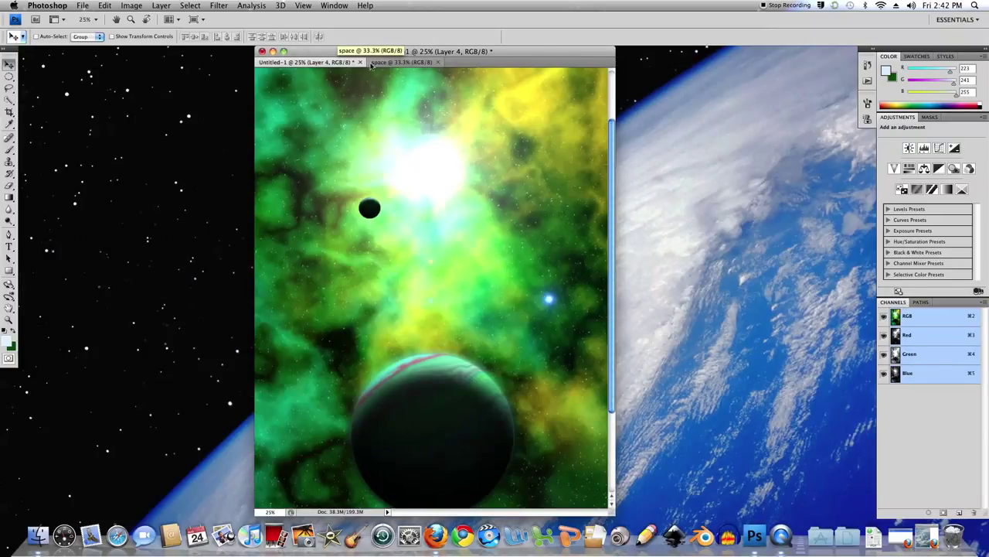
left_click(422, 69)
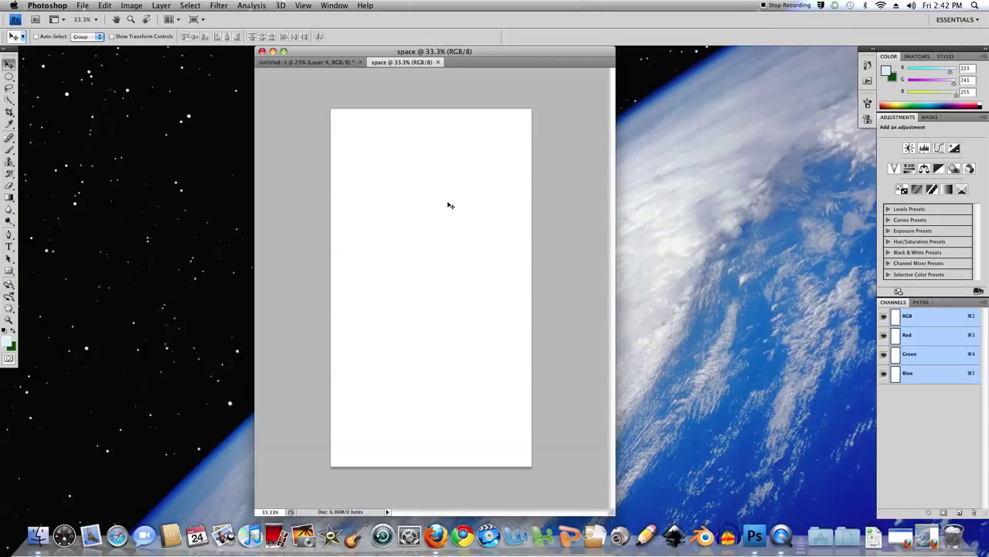
key("f")
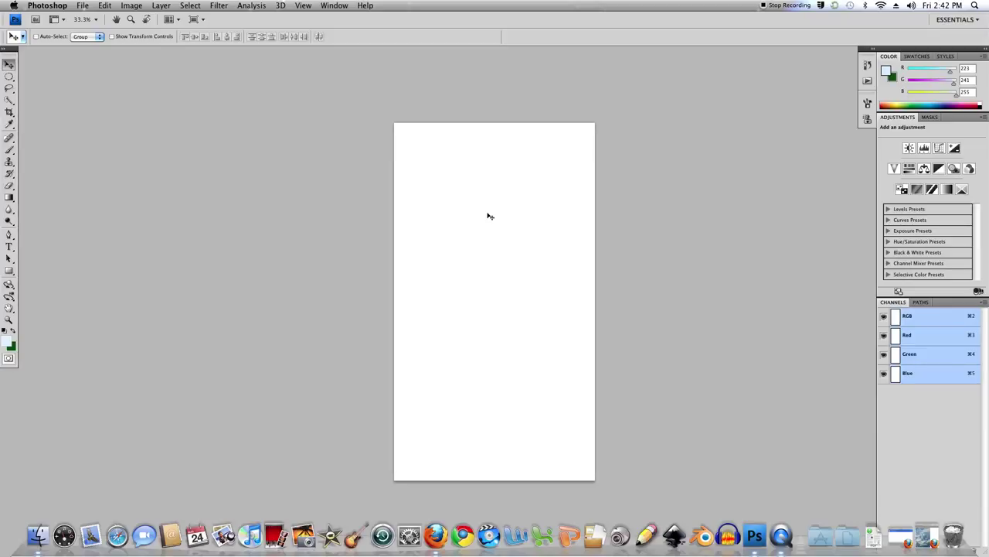
Zoom the space canvas to 50% and reset colours to default black and white.
key("super+equal")
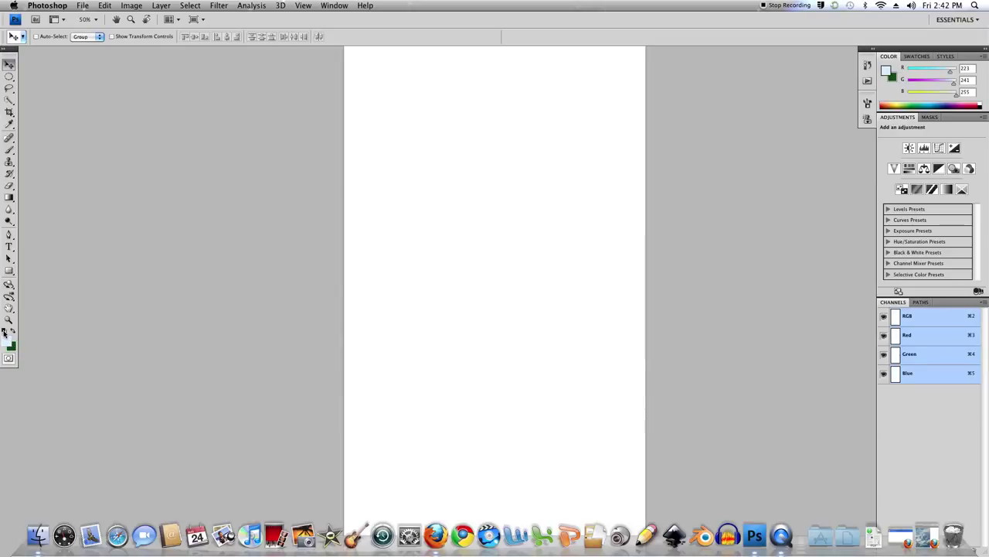
left_click(4, 331)
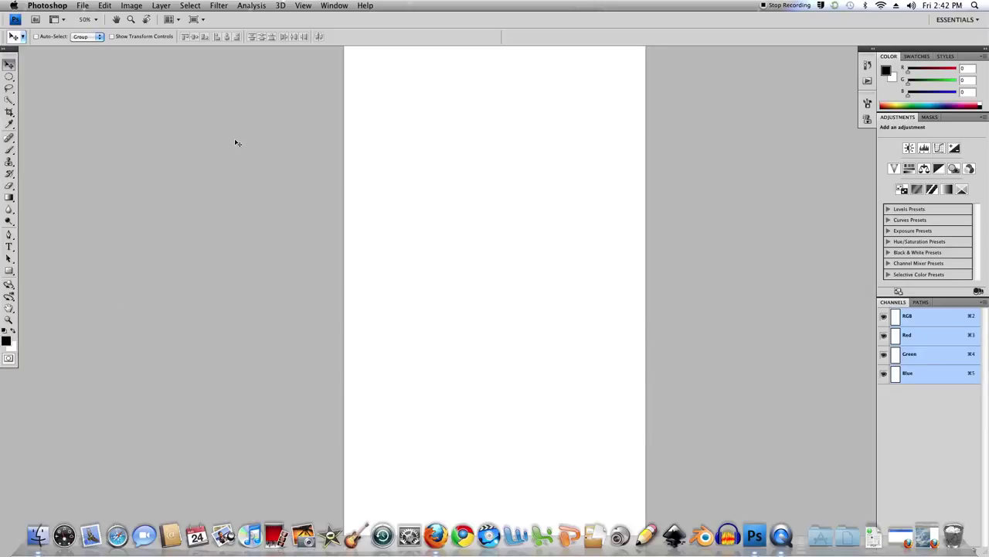
left_click(226, 7)
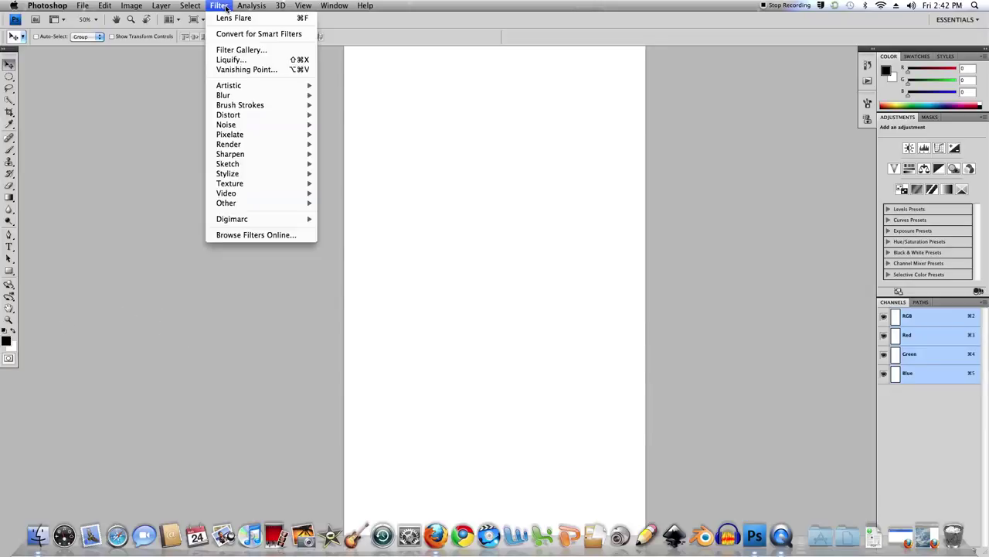
mouse_move(228, 164)
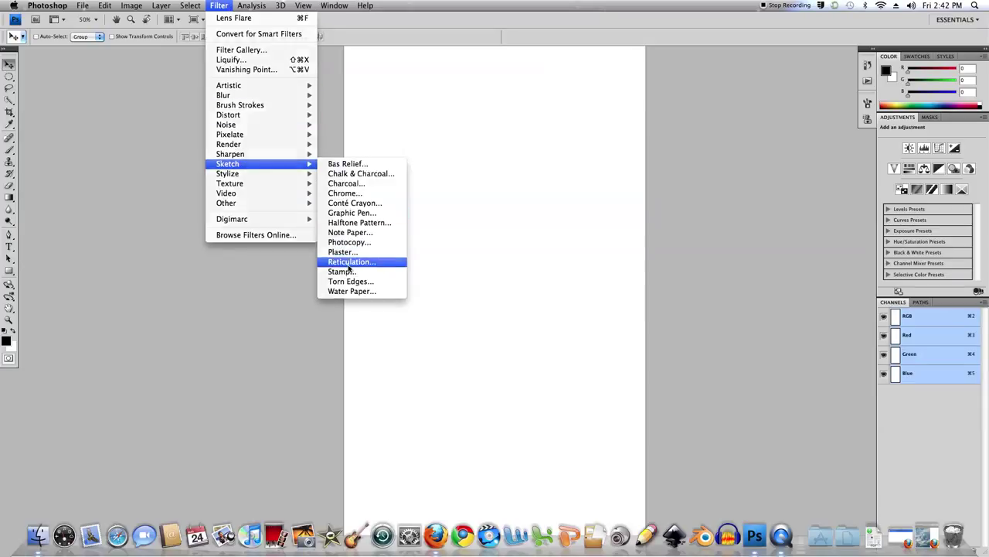
Apply Reticulation with Density 16, Foreground Level 40, Background Level 5.
left_click(359, 261)
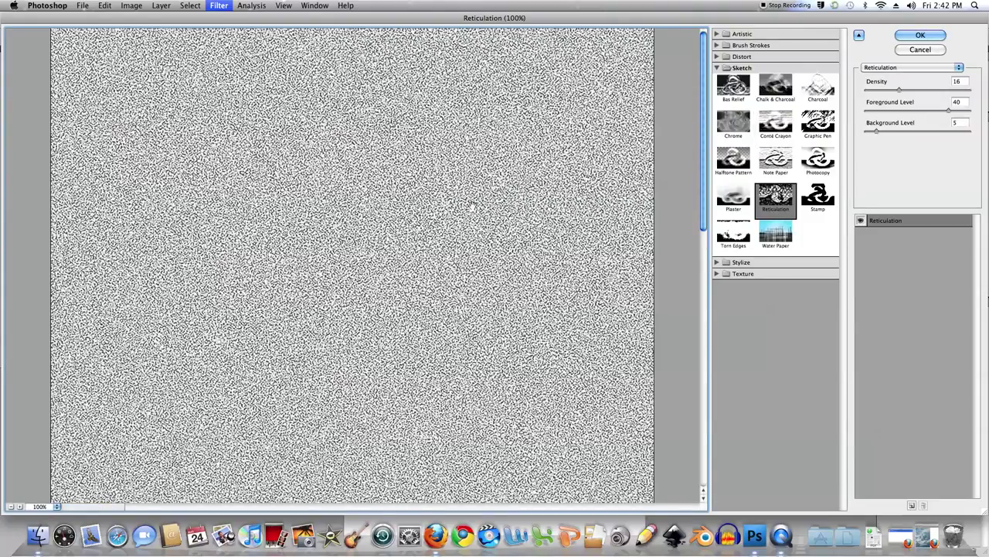
left_click_drag(900, 92, 907, 92)
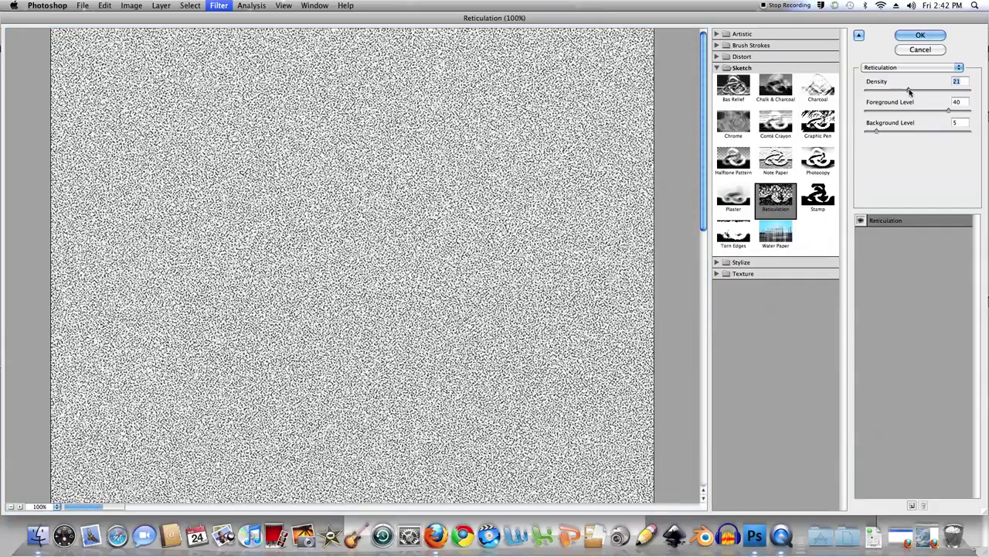
mouse_move(907, 92)
left_mouse_down()
mouse_move(920, 92)
mouse_move(902, 91)
left_mouse_up()
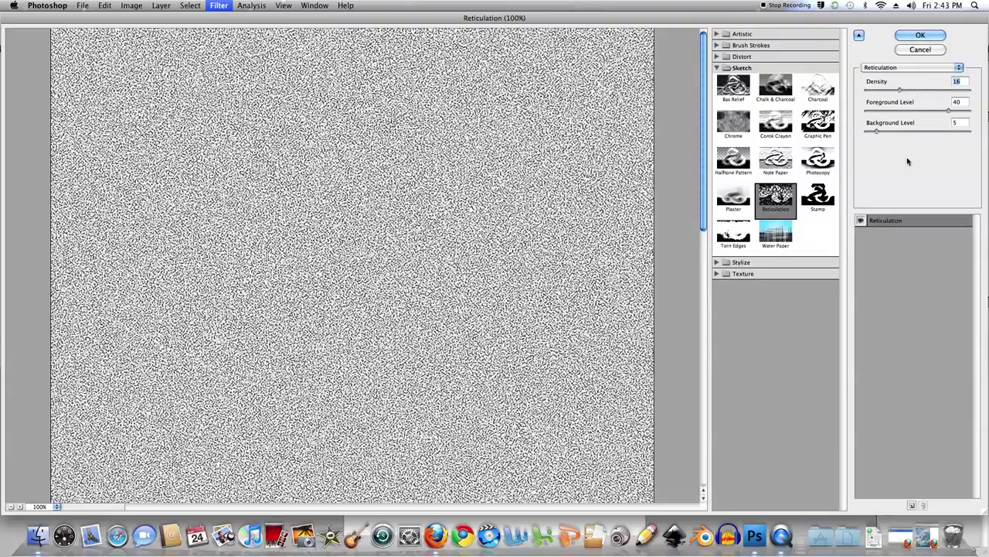
left_click(920, 36)
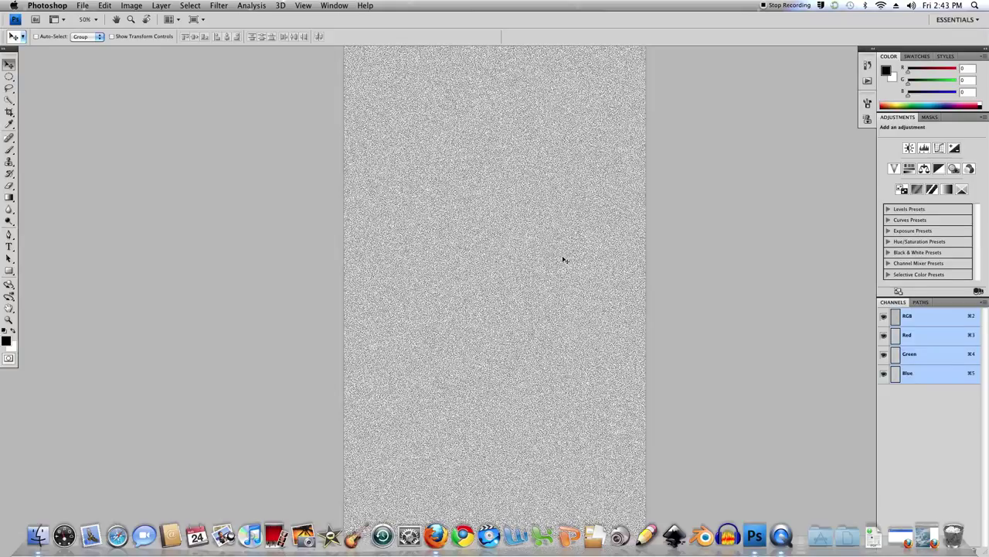
Apply the Plaster filter with Image Balance 50, Smoothness 2, Light Top.
left_click(219, 6)
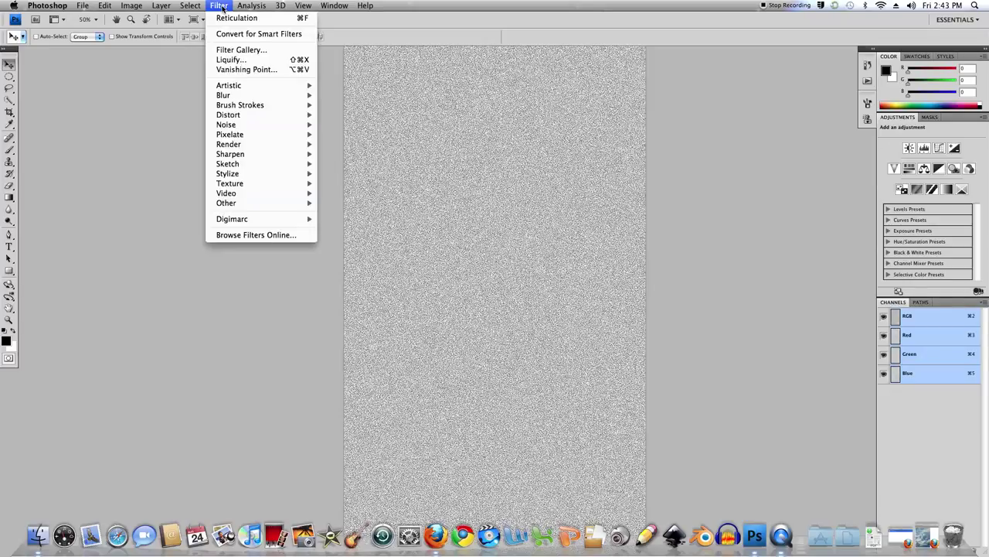
mouse_move(228, 163)
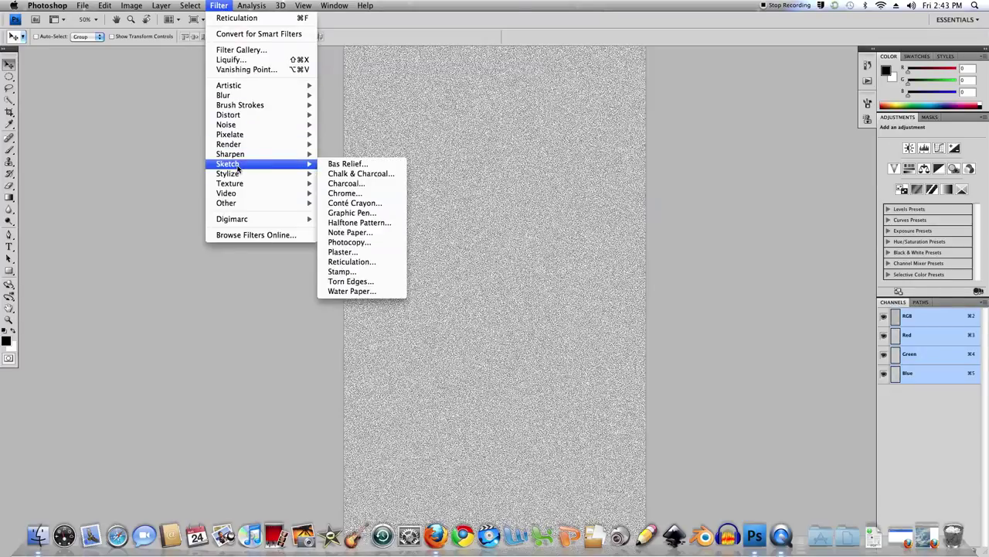
left_click(344, 252)
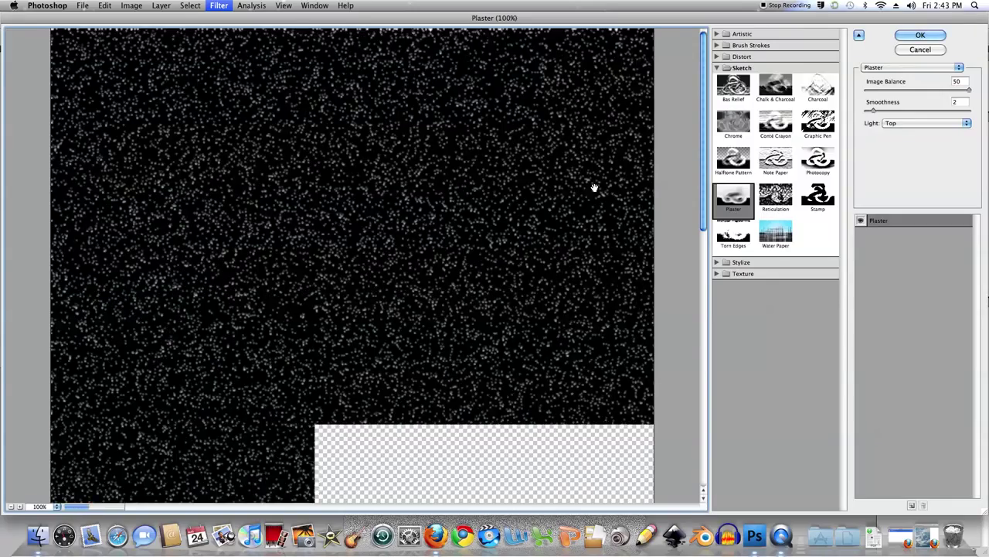
left_click_drag(968, 89, 897, 95)
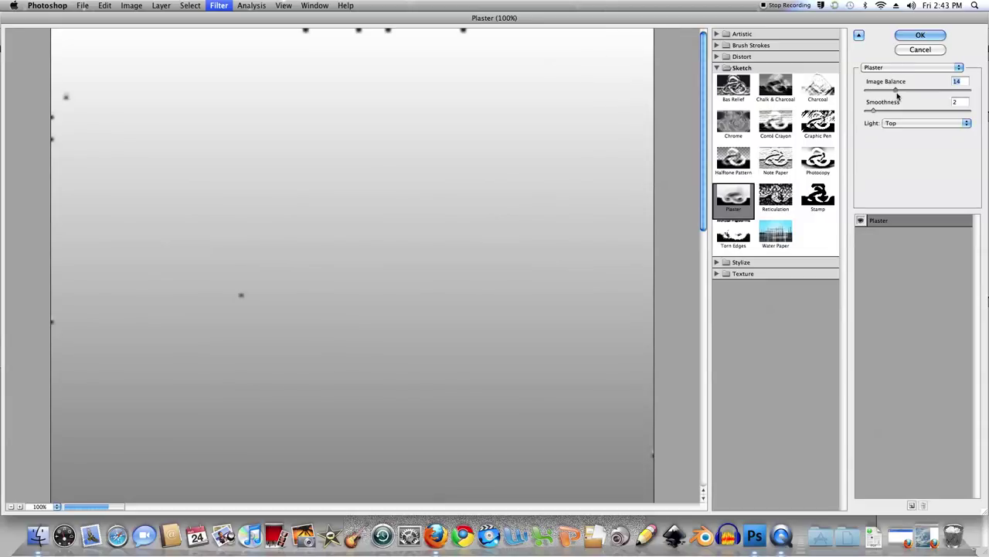
left_click_drag(897, 95, 970, 93)
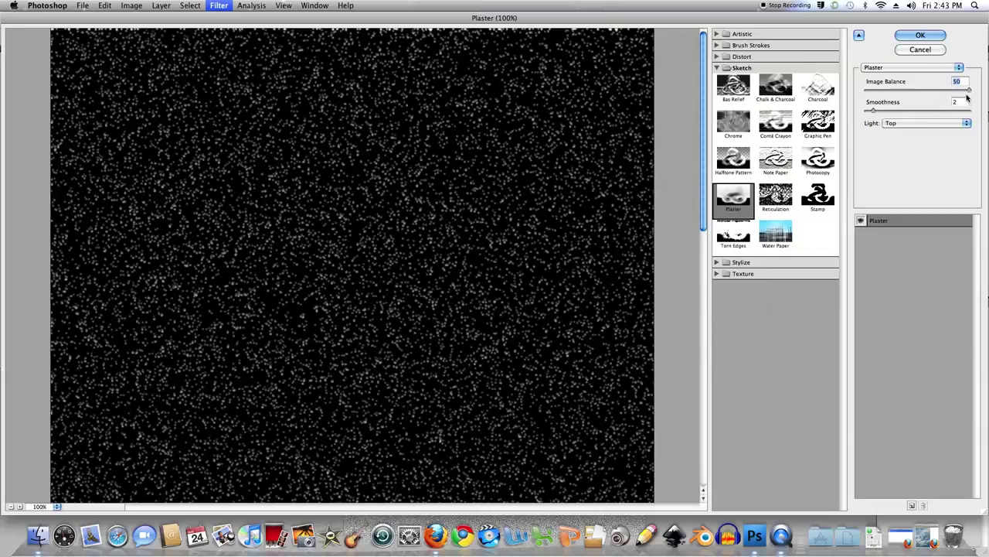
left_click(920, 34)
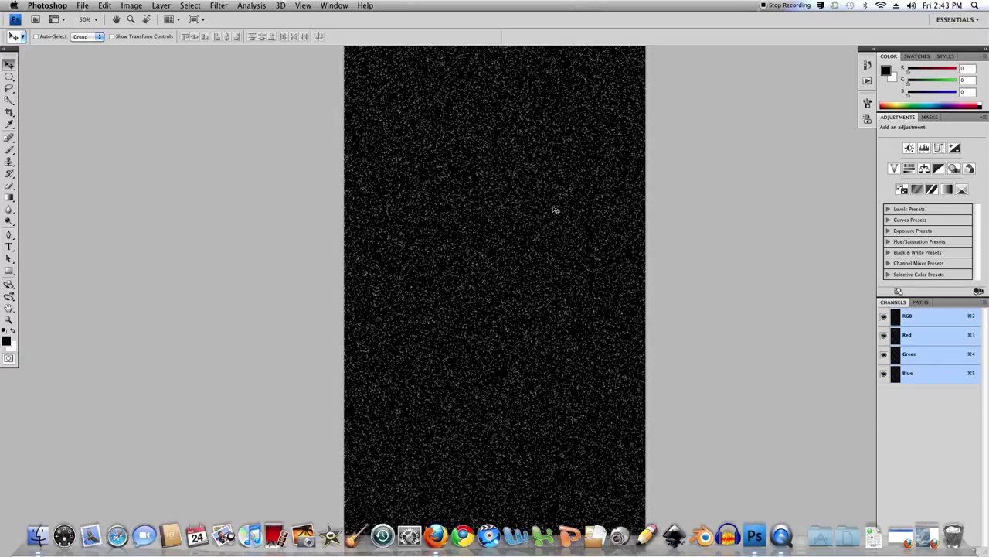
Apply Levels with input values 114, 1.00 and 152 to leave sparse white stars.
left_click(131, 5)
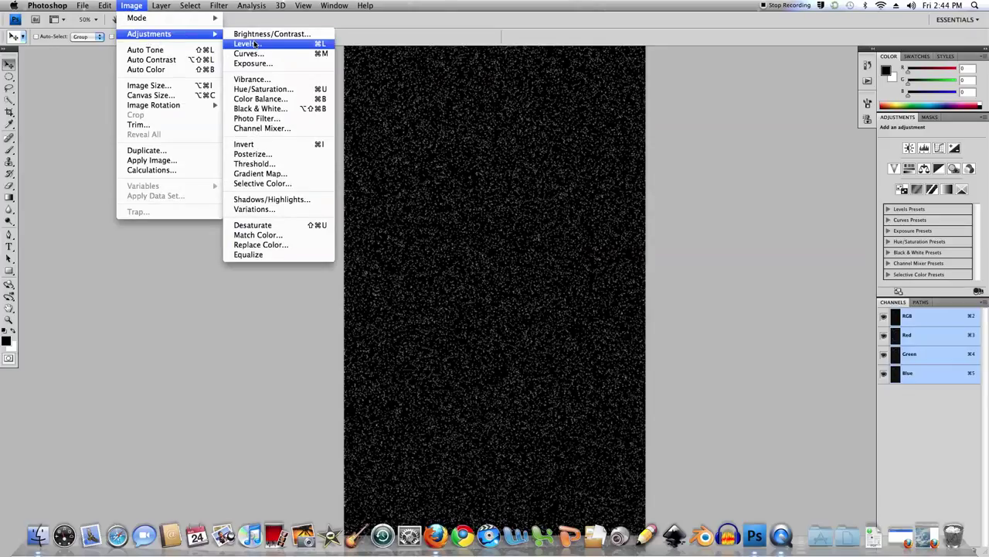
left_click(253, 44)
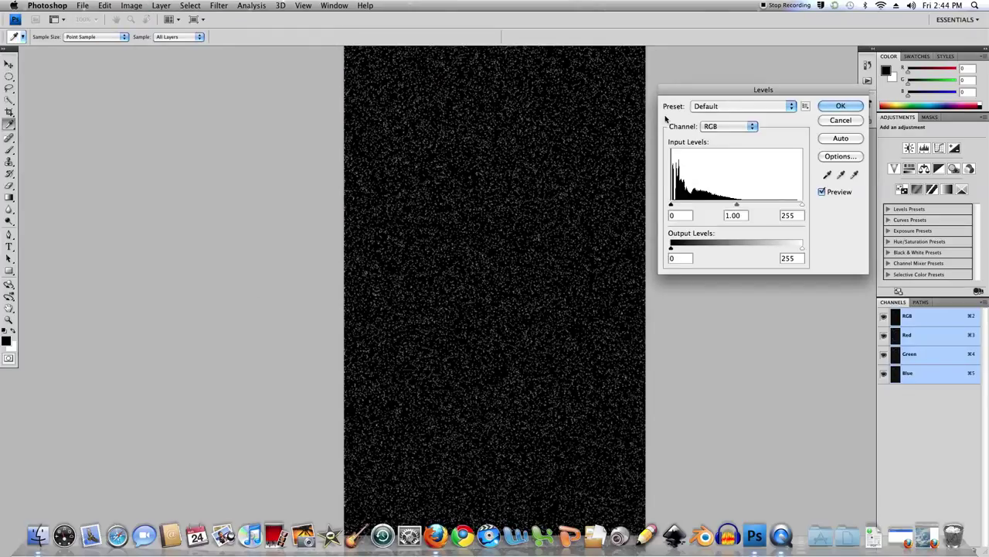
left_click_drag(672, 205, 724, 207)
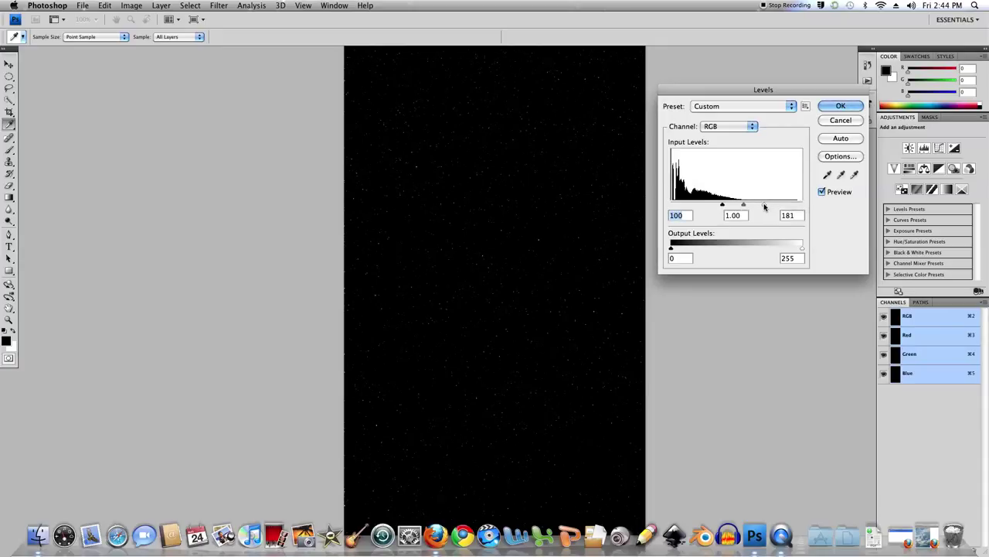
left_click_drag(763, 207, 729, 207)
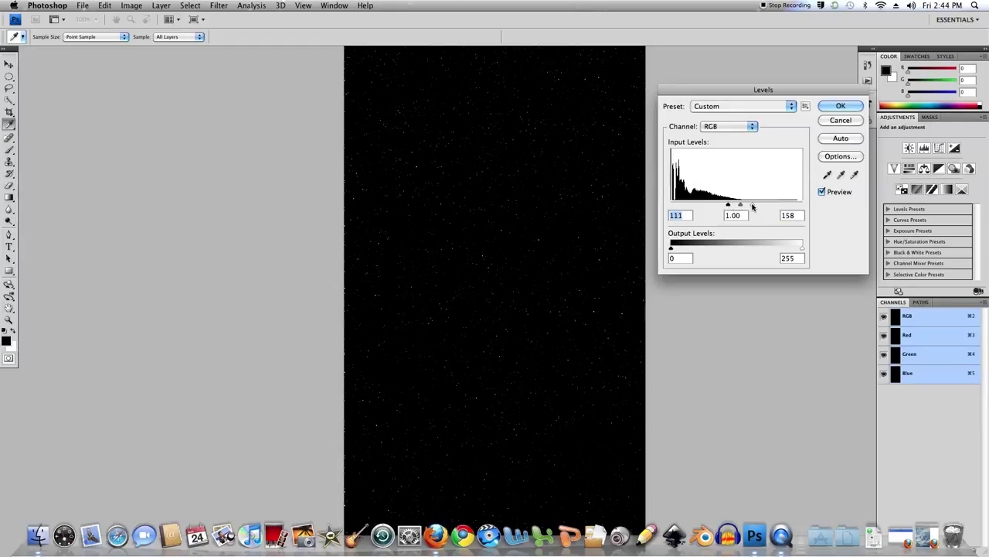
left_click_drag(752, 207, 751, 208)
left_click(729, 207)
left_click_drag(751, 207, 749, 207)
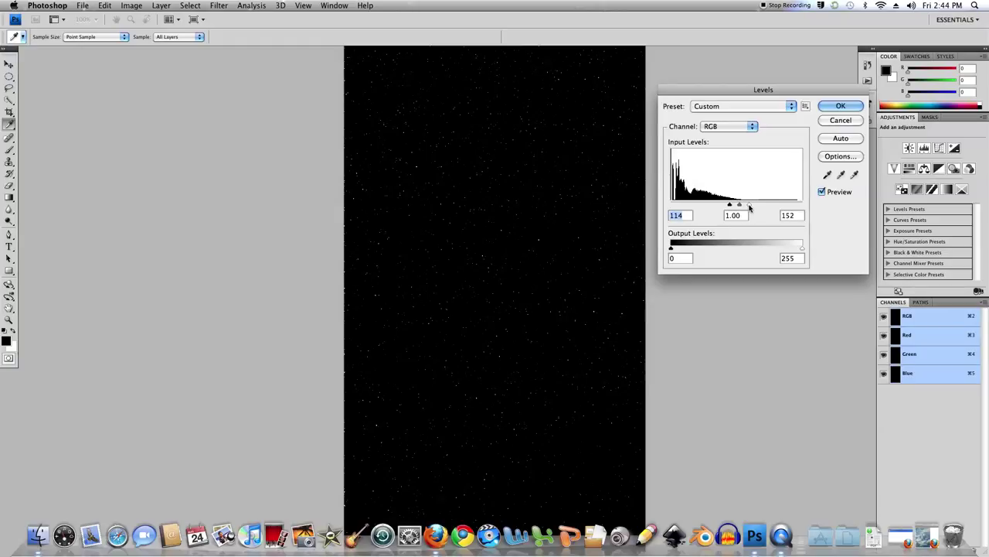
left_click(840, 106)
key("v")
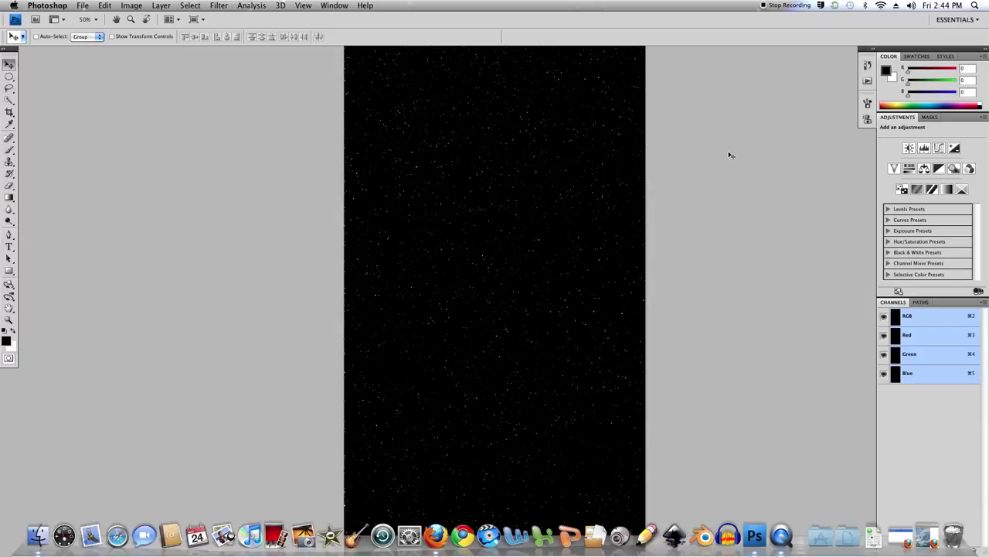
Show the Layers panel and duplicate the starfield Background as Layer 1.
key("F7")
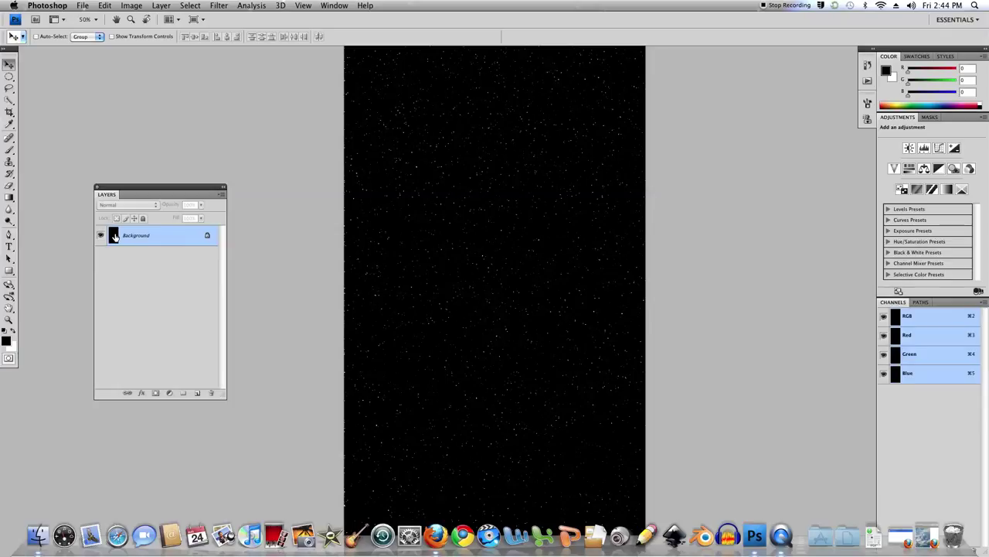
double_click(114, 237)
left_click(586, 196)
left_click_drag(113, 238, 198, 393)
left_click_drag(197, 393, 197, 393)
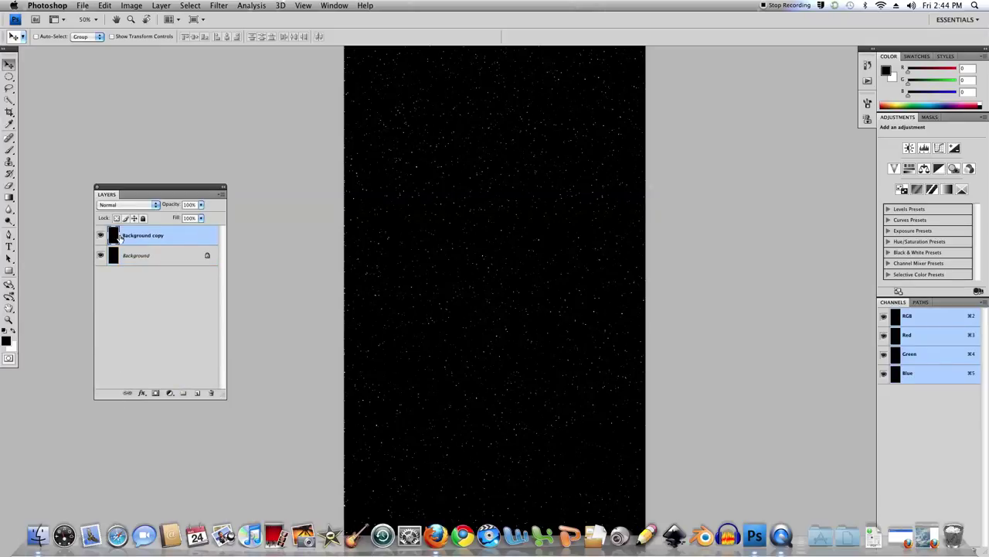
key("ctrl+z")
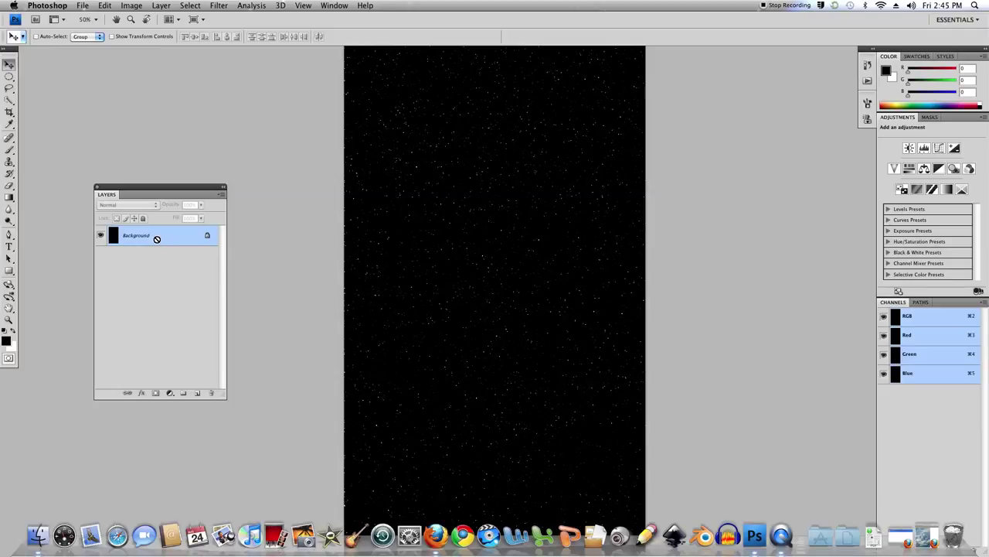
key("ctrl+j")
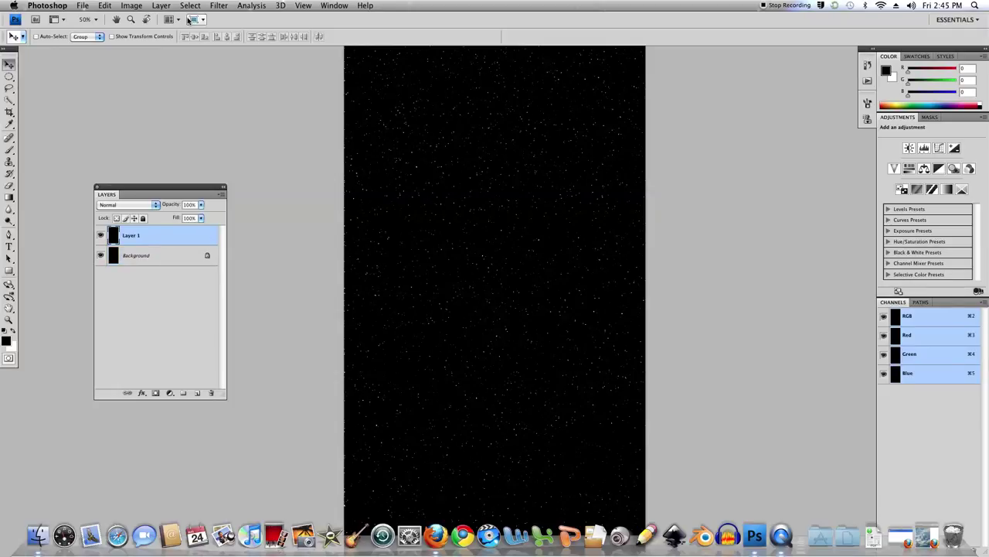
left_click(162, 6)
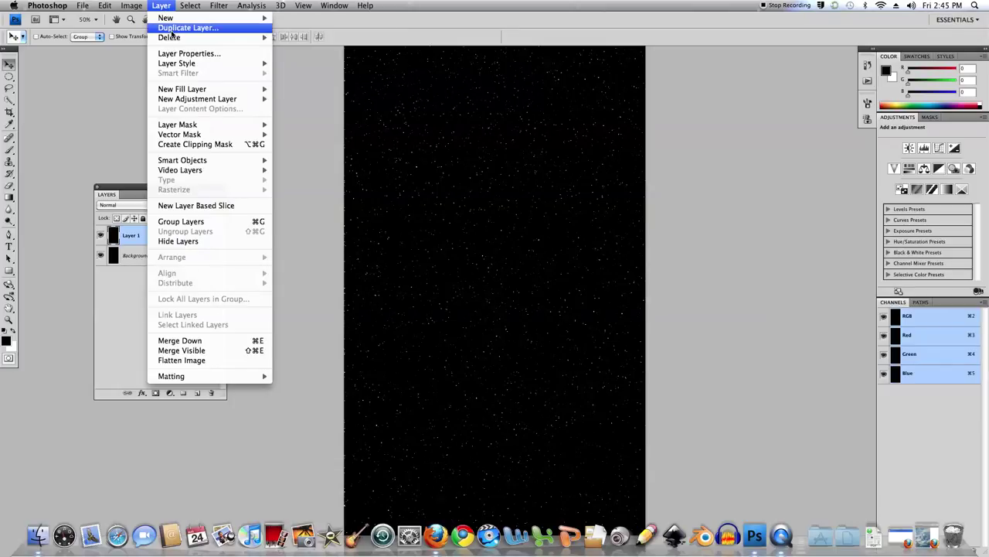
Set Layer 1's blend mode to Screen and view the stars at 100%.
left_click(539, 12)
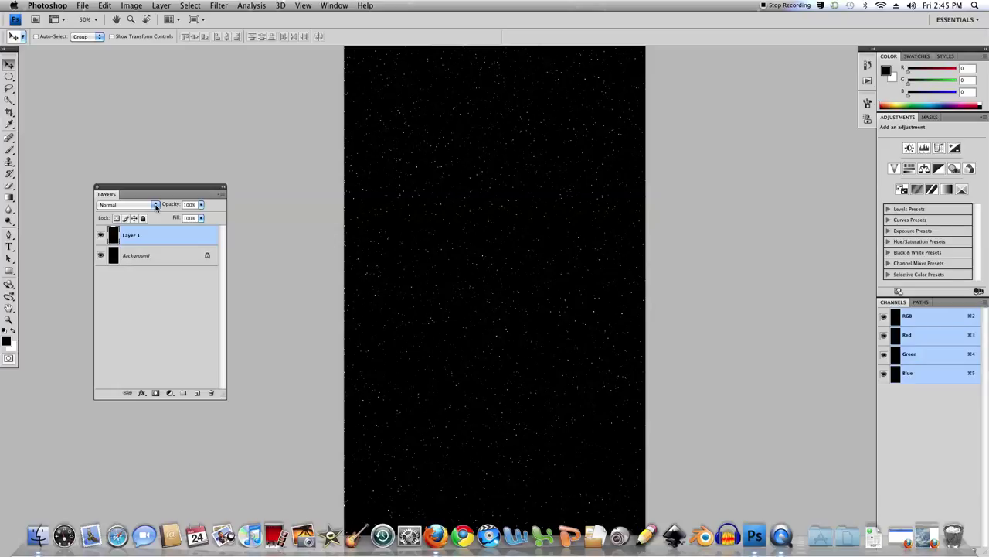
left_click(155, 206)
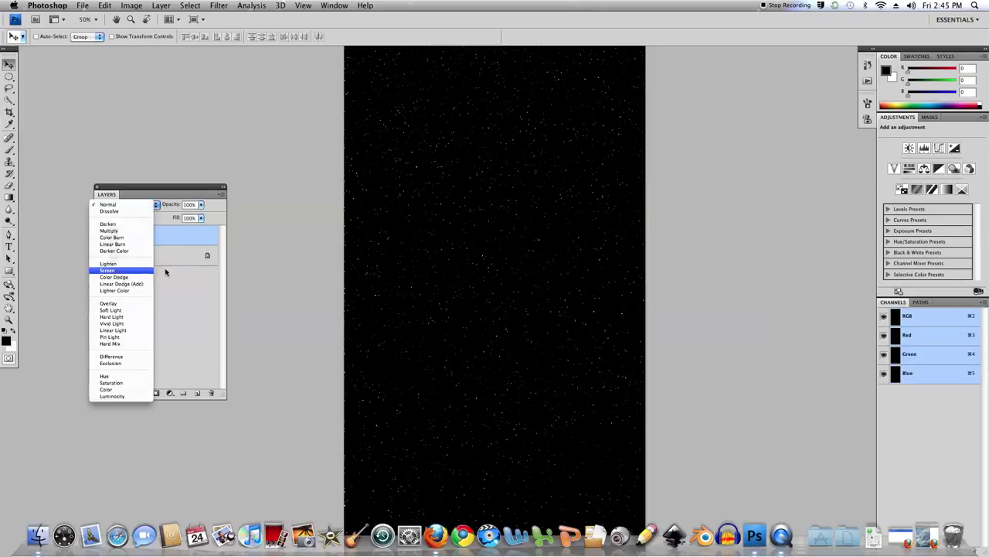
left_click(126, 271)
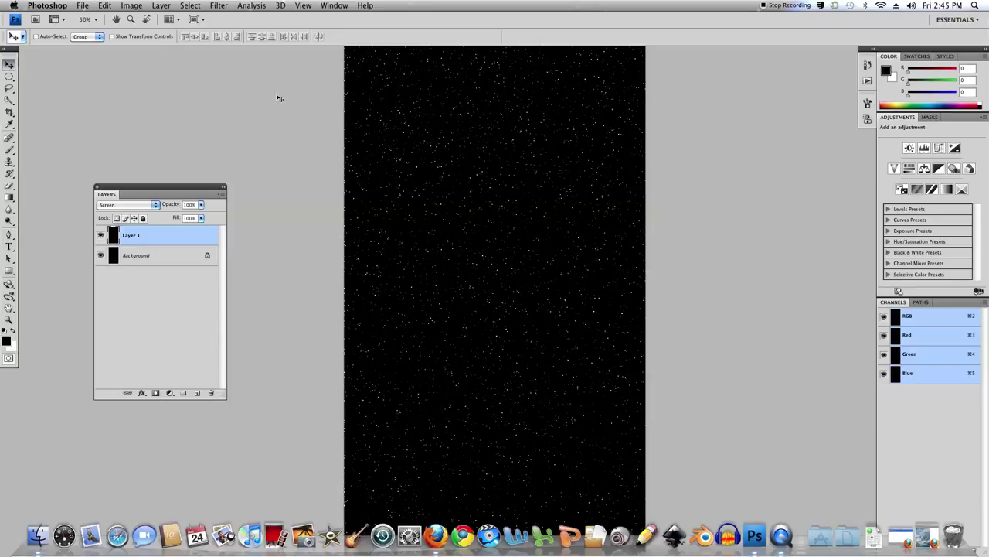
key("super+equal")
key("super+equal")
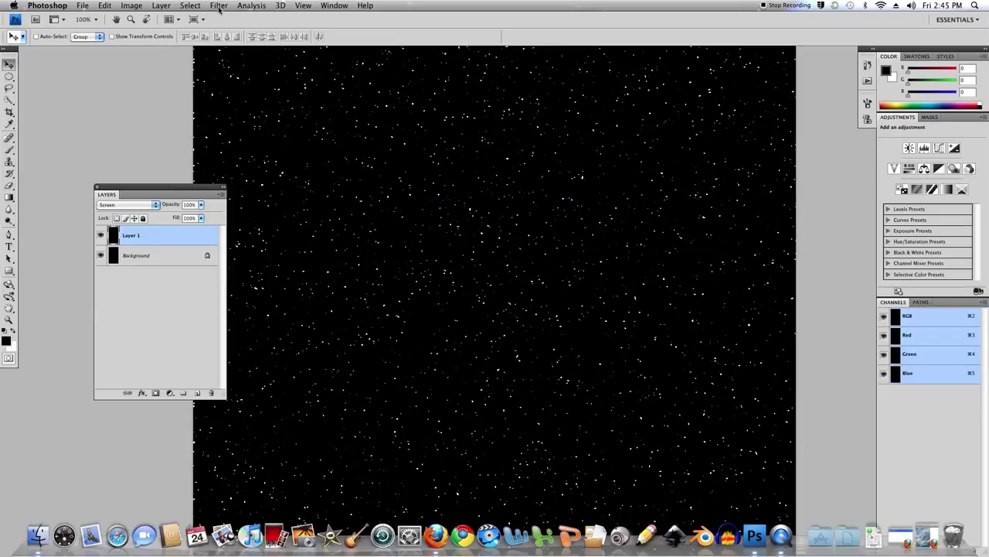
left_click(155, 206)
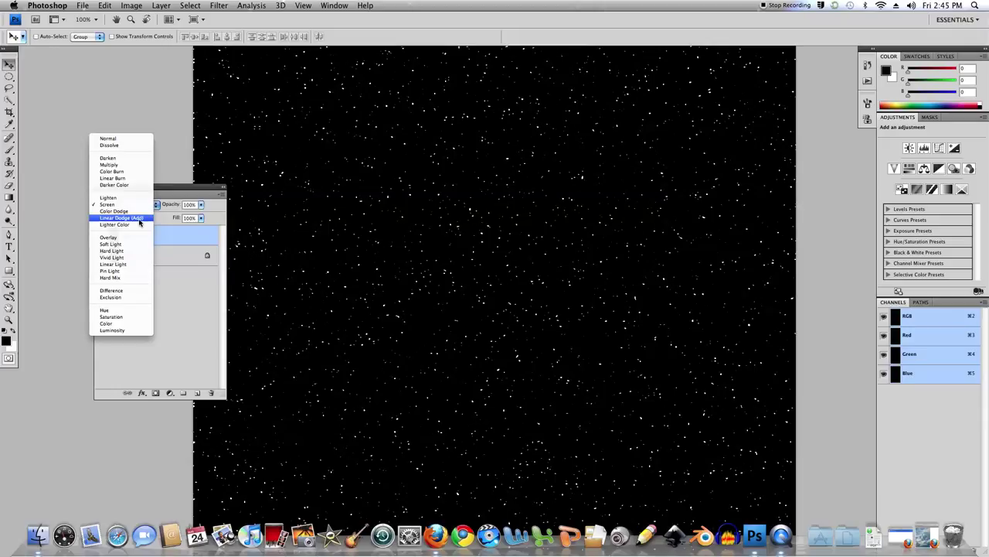
left_click(240, 101)
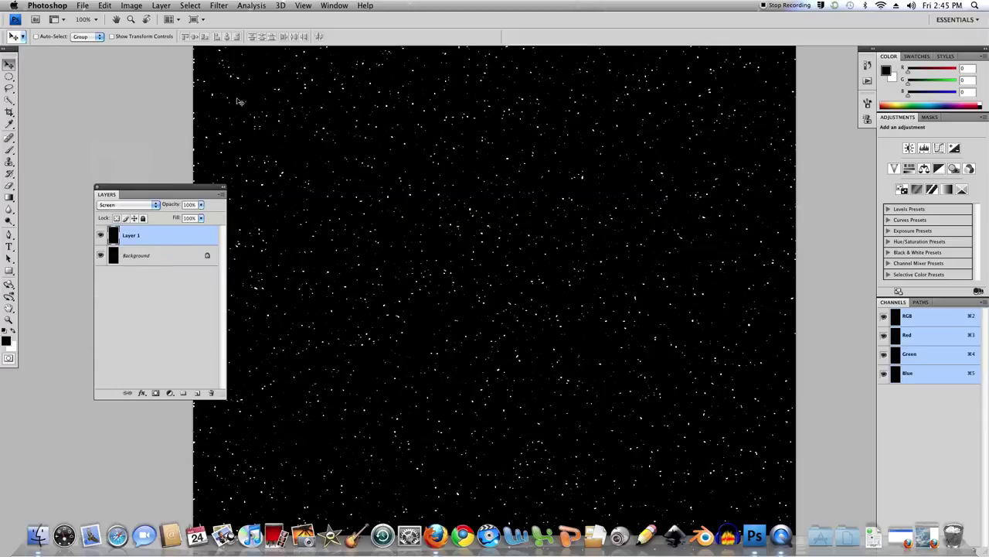
left_click(220, 6)
mouse_move(223, 95)
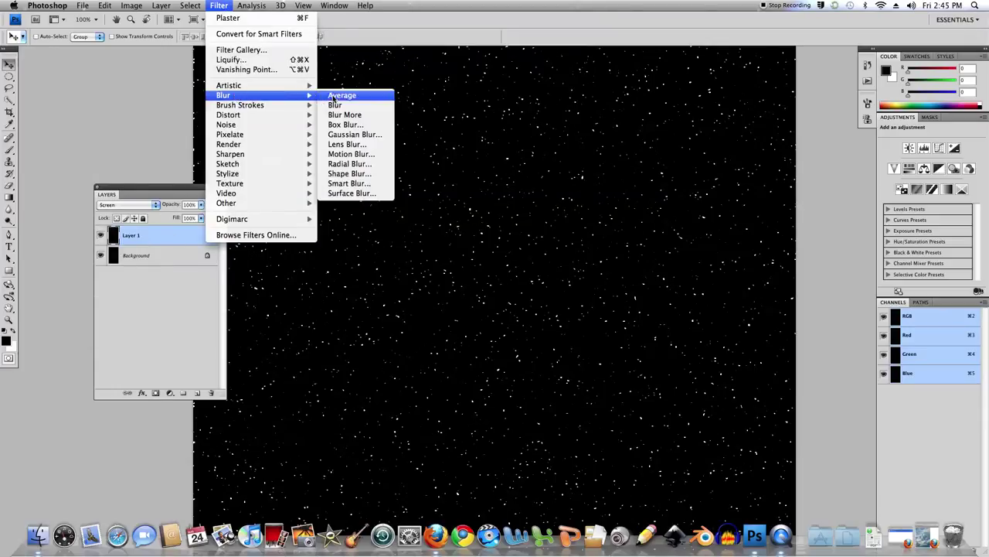
Apply a 4-pixel Gaussian Blur to Layer 1.
left_click(335, 134)
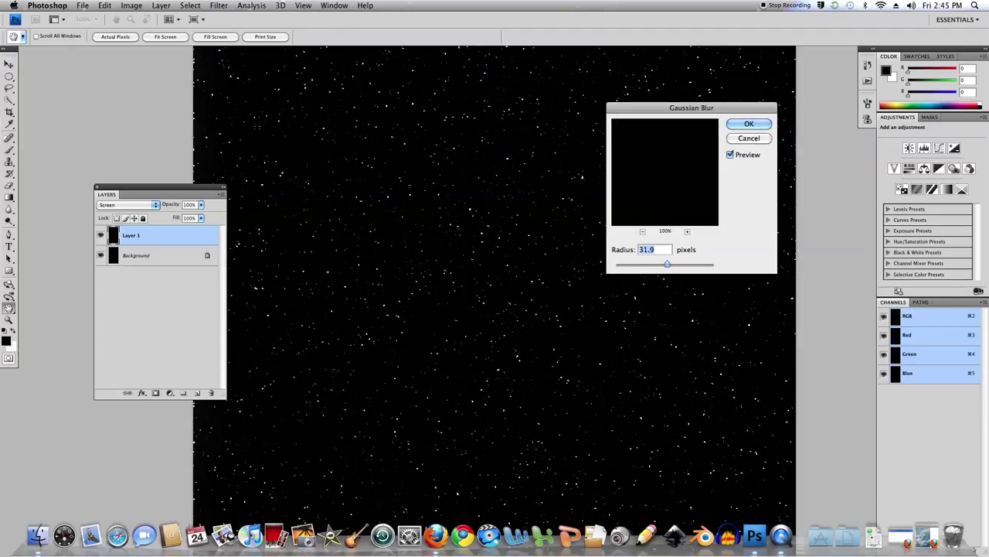
type("4")
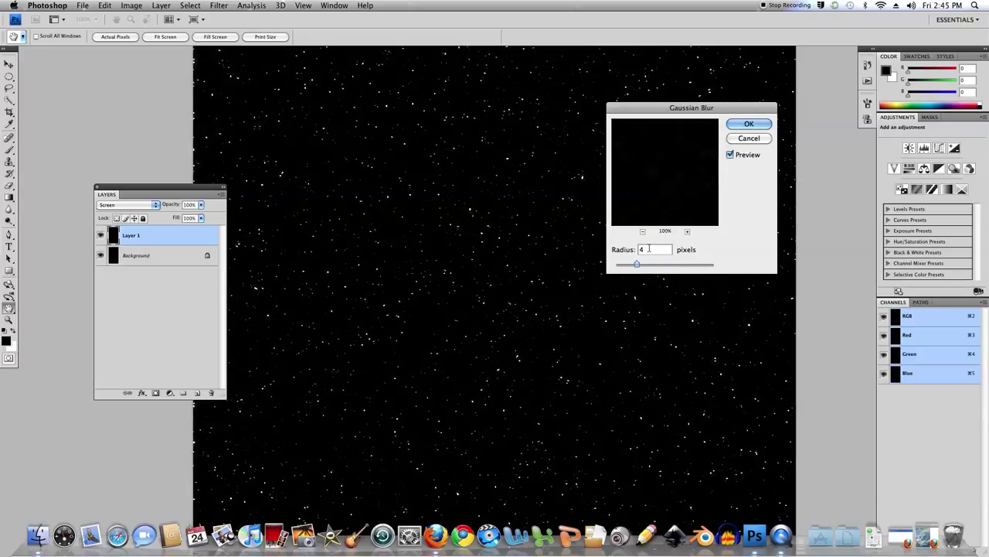
key("Return")
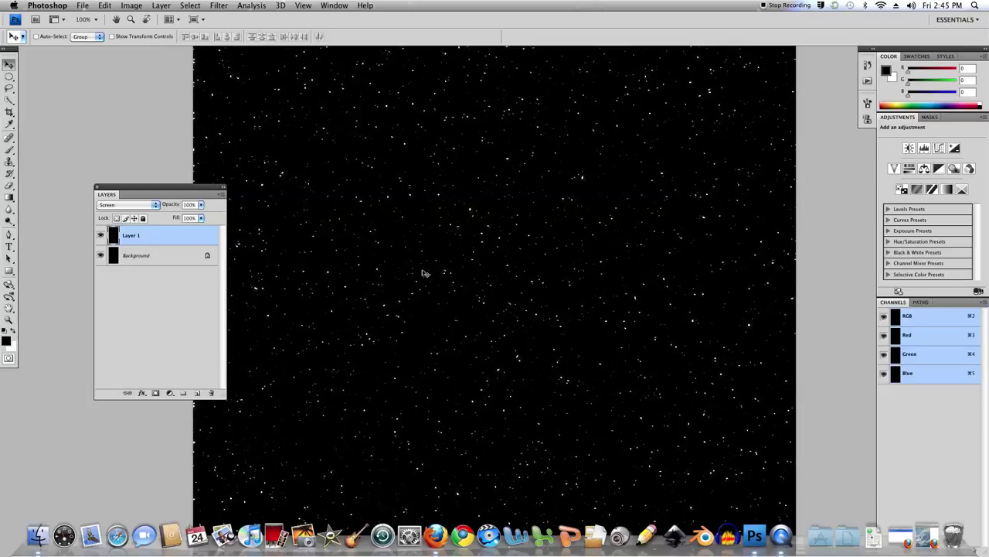
Colorize Layer 1 blue with Hue/Saturation at Hue 201, Saturation 100.
key("super+u")
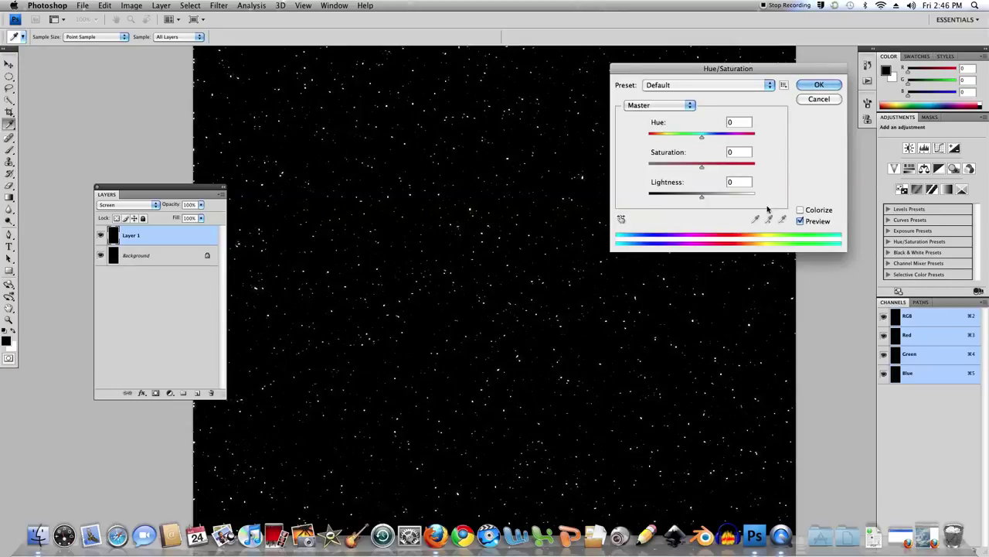
left_click(802, 211)
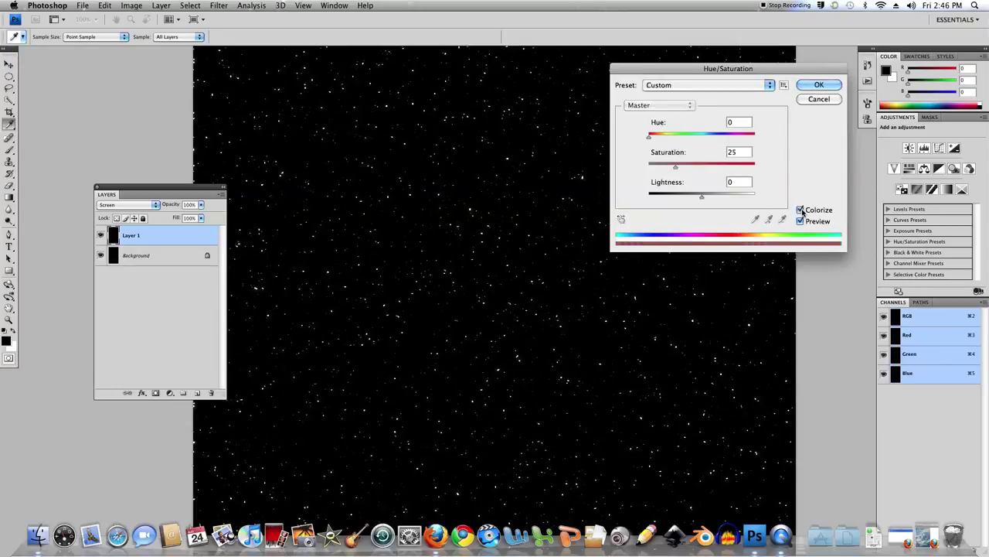
left_click_drag(723, 167, 809, 171)
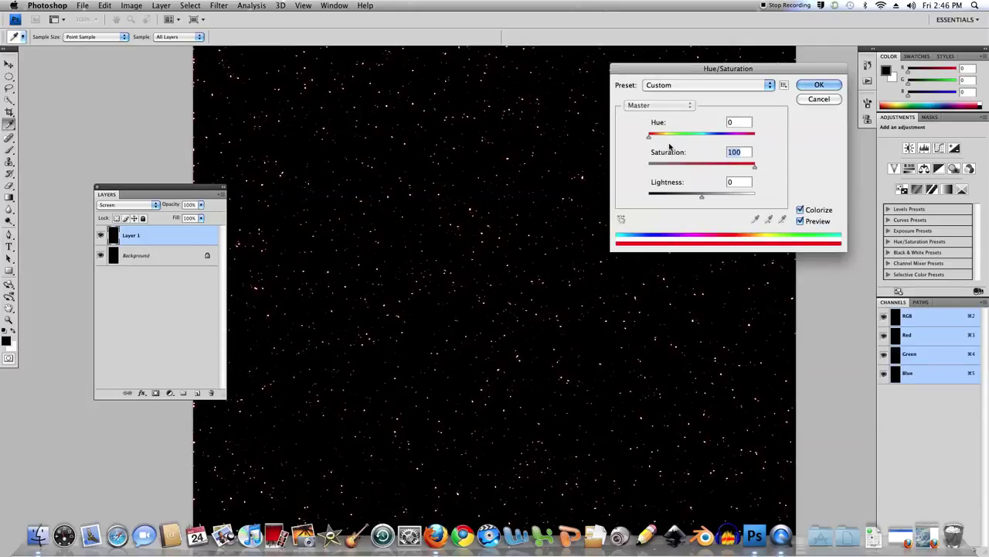
left_click_drag(649, 136, 707, 141)
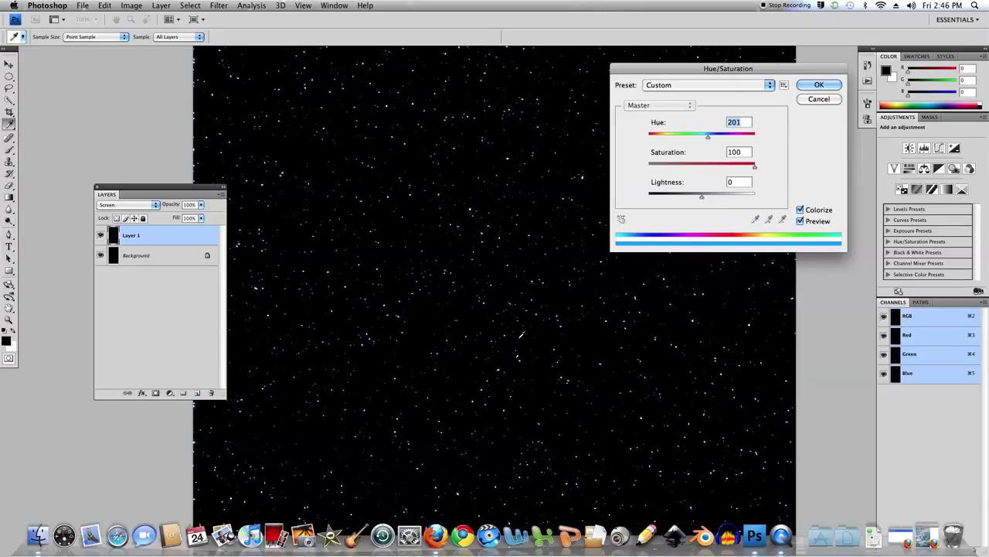
left_click(819, 84)
key("v")
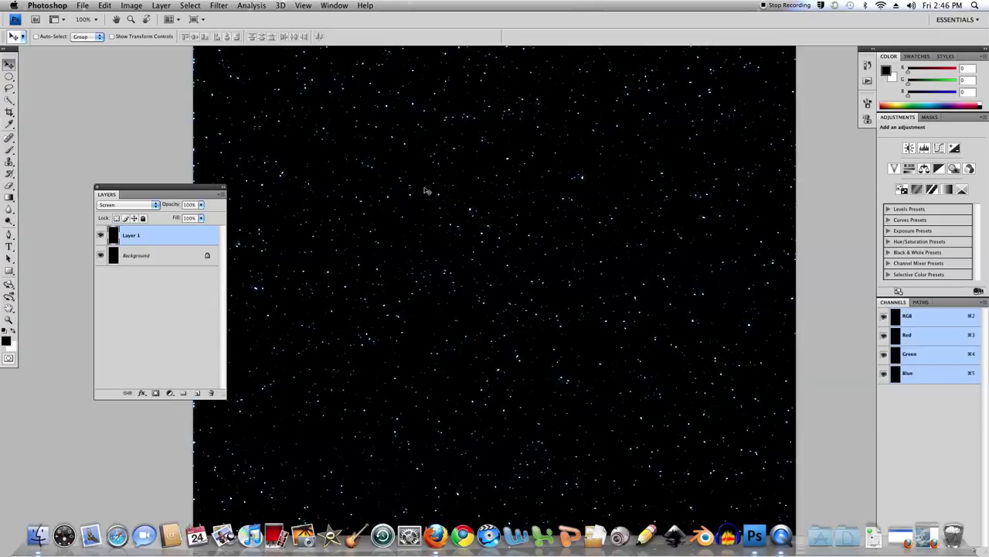
Apply a 2.4-pixel Gaussian Blur to the stars, then duplicate Layer 1 to brighten the glow.
left_click(220, 6)
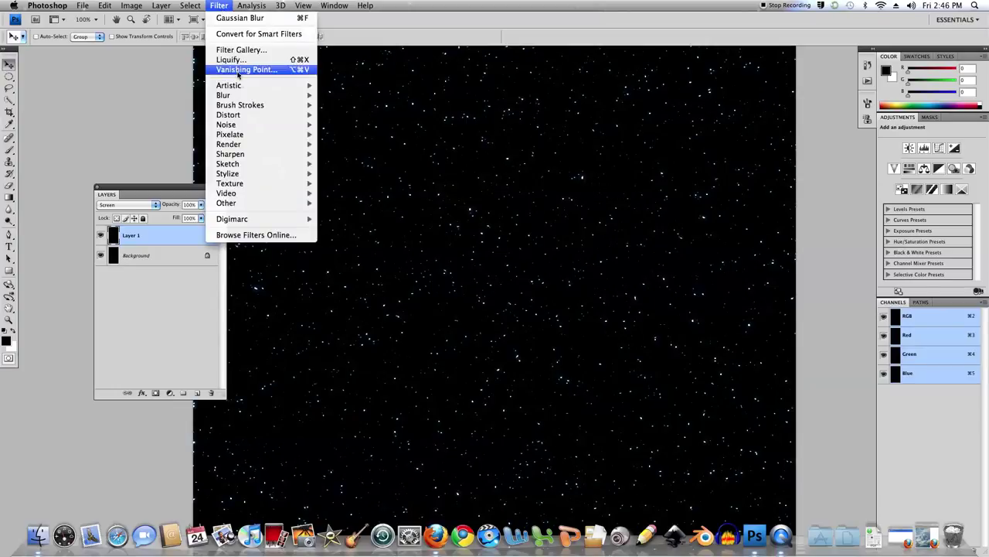
mouse_move(223, 95)
left_click(330, 135)
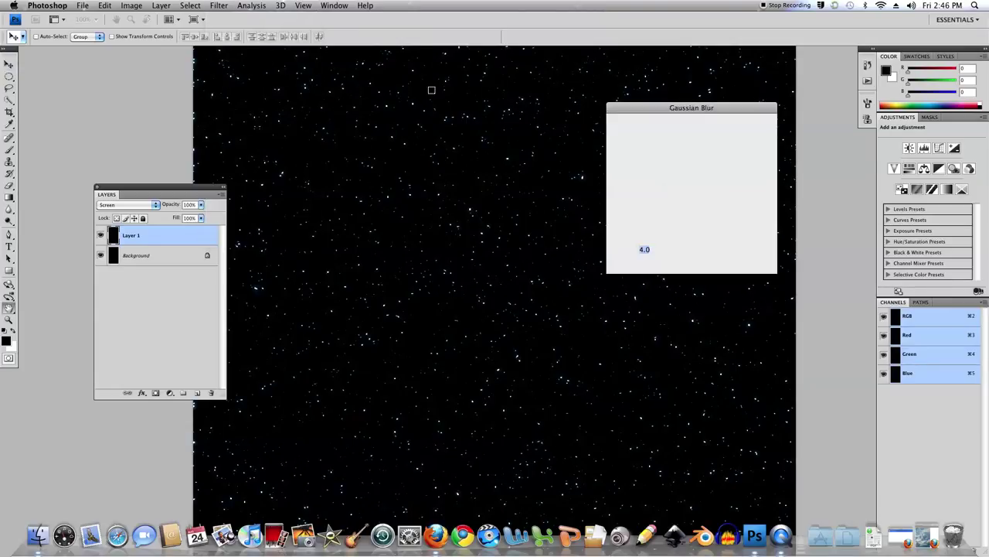
left_click_drag(637, 264, 689, 268)
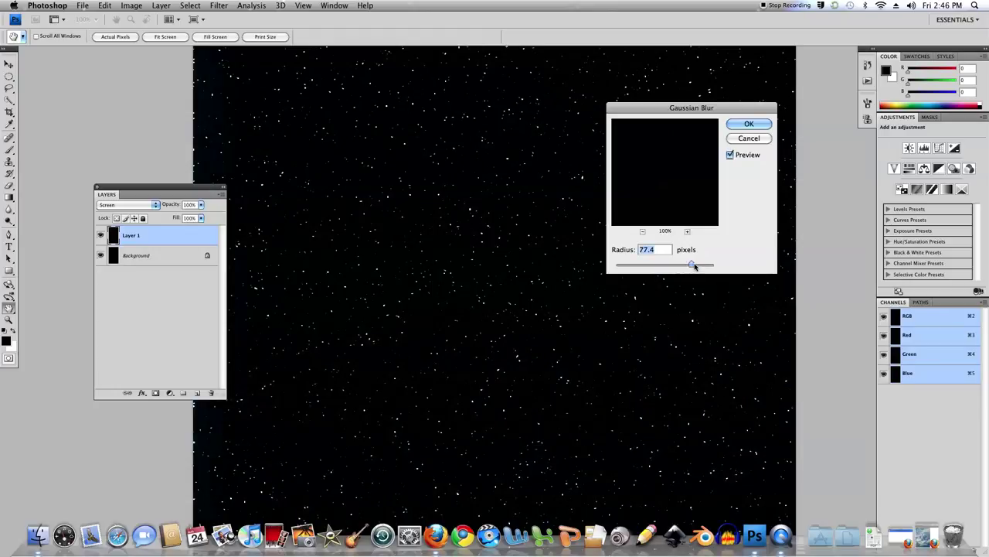
mouse_move(632, 265)
left_mouse_down()
mouse_move(619, 269)
mouse_move(636, 266)
left_mouse_up()
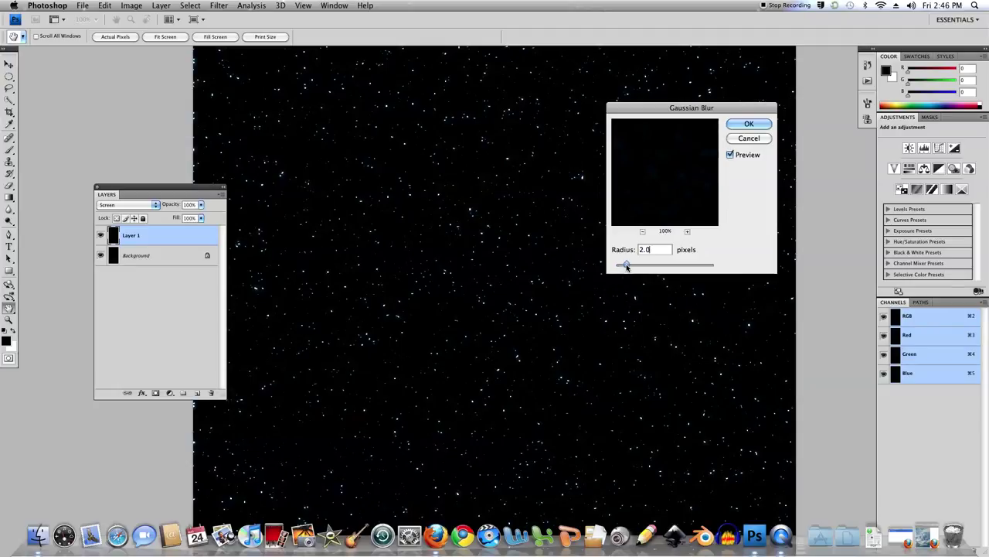
left_click_drag(636, 267, 628, 266)
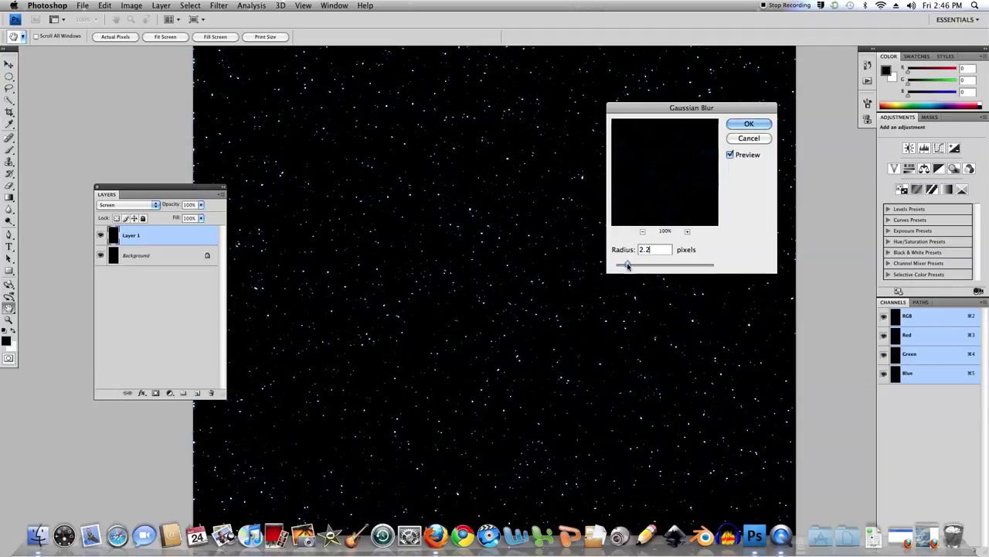
left_click_drag(626, 265, 630, 265)
left_click(749, 125)
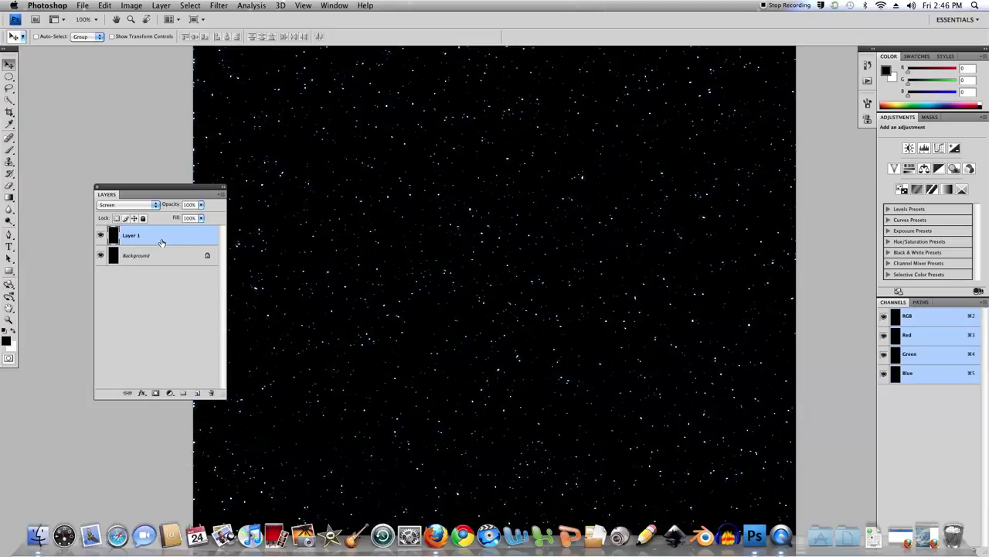
key("super+j")
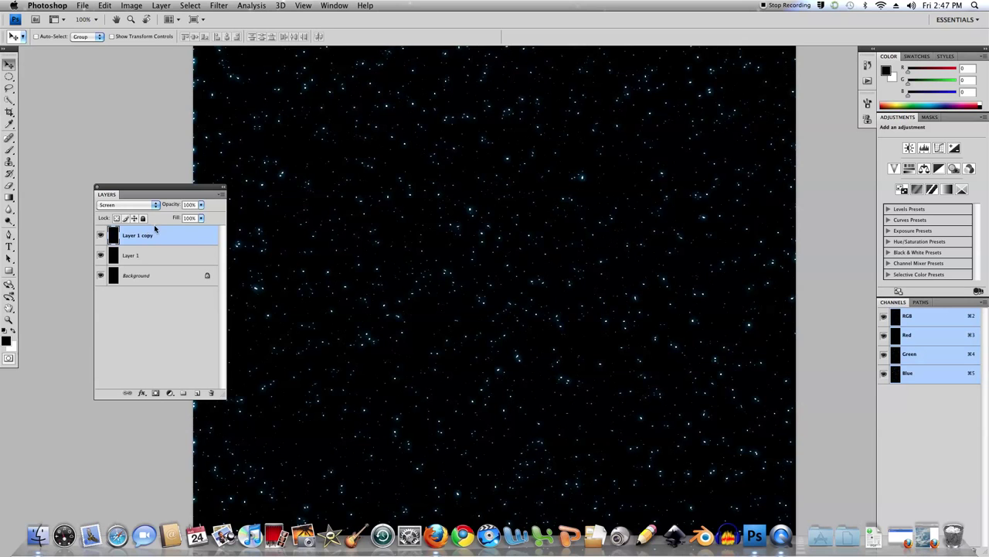
Merge Layer 1, its copy and Background into one unlocked layer named 'starfield'.
left_click(161, 277, "shift")
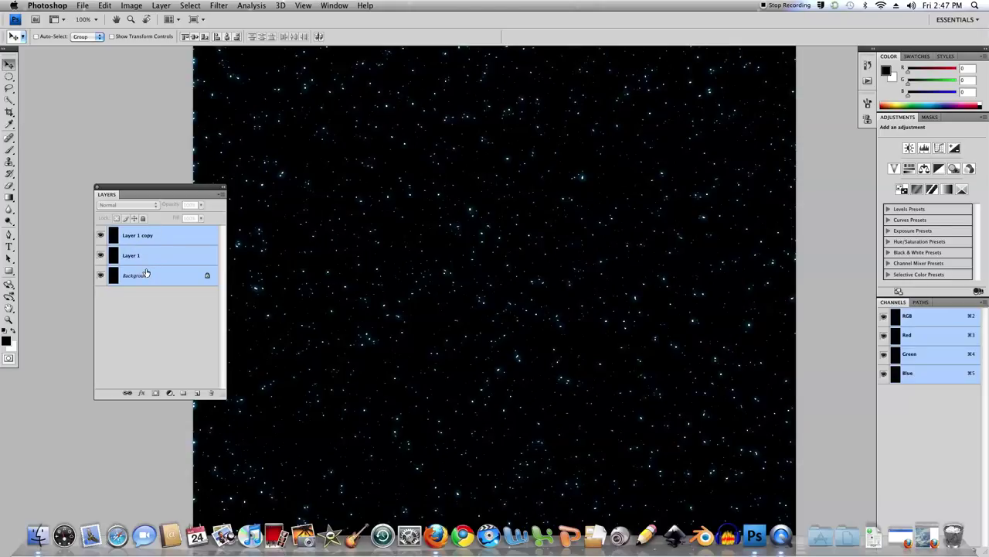
key("super+e")
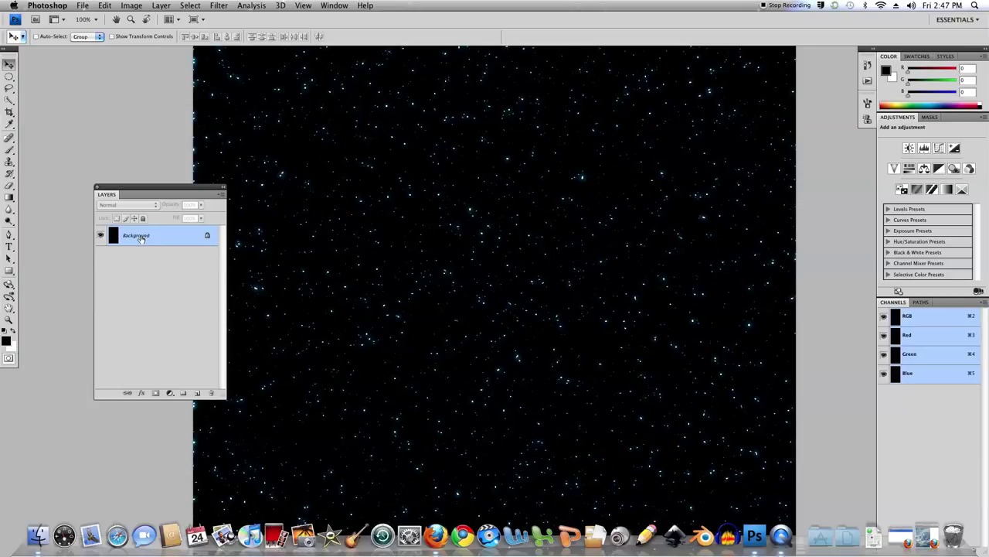
double_click(141, 236)
type("starfield")
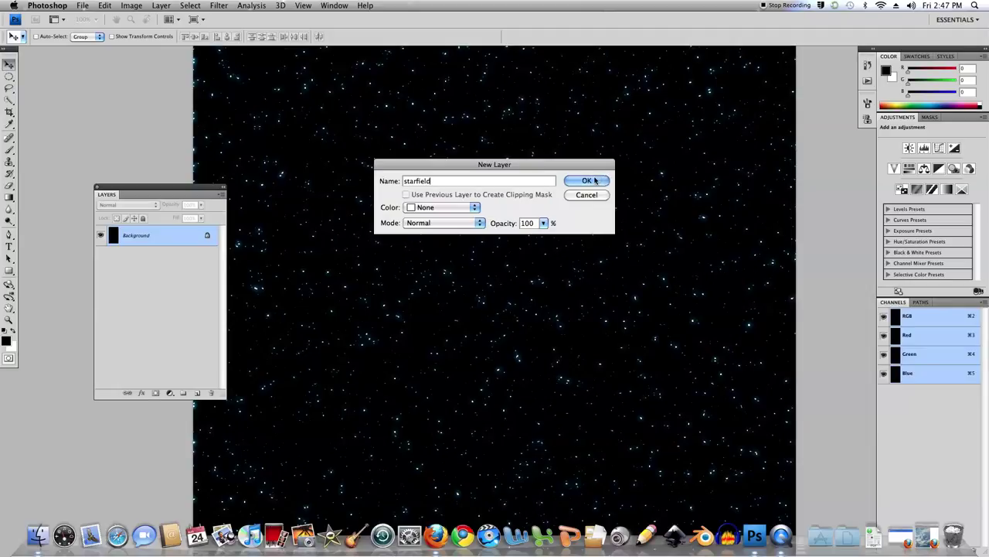
left_click(589, 181)
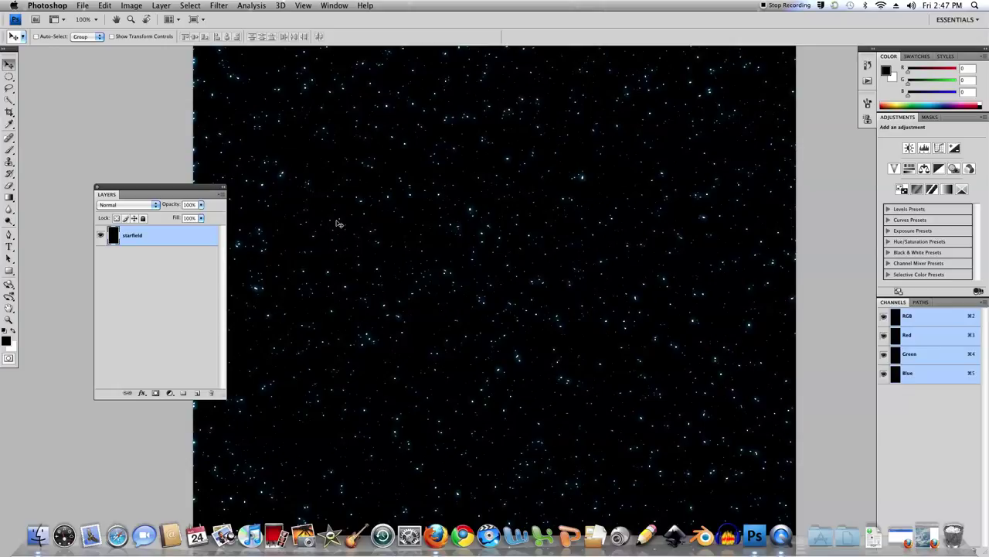
key("super+minus")
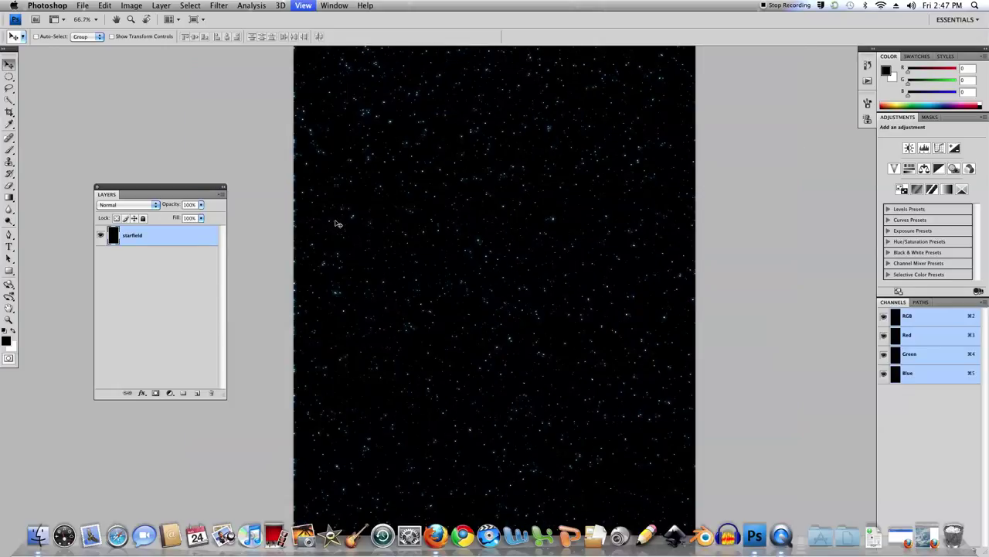
key("super+minus")
key("super+minus")
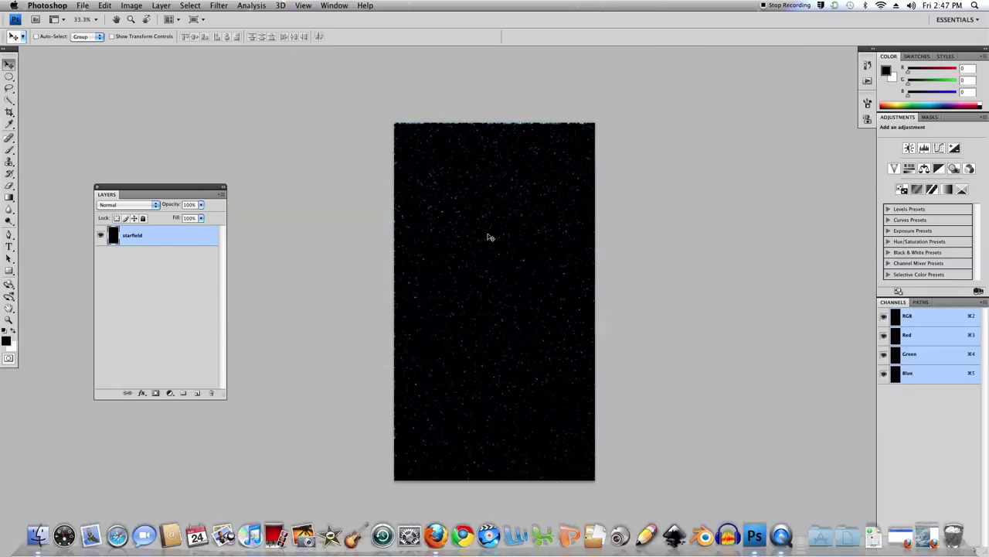
key("super+plus")
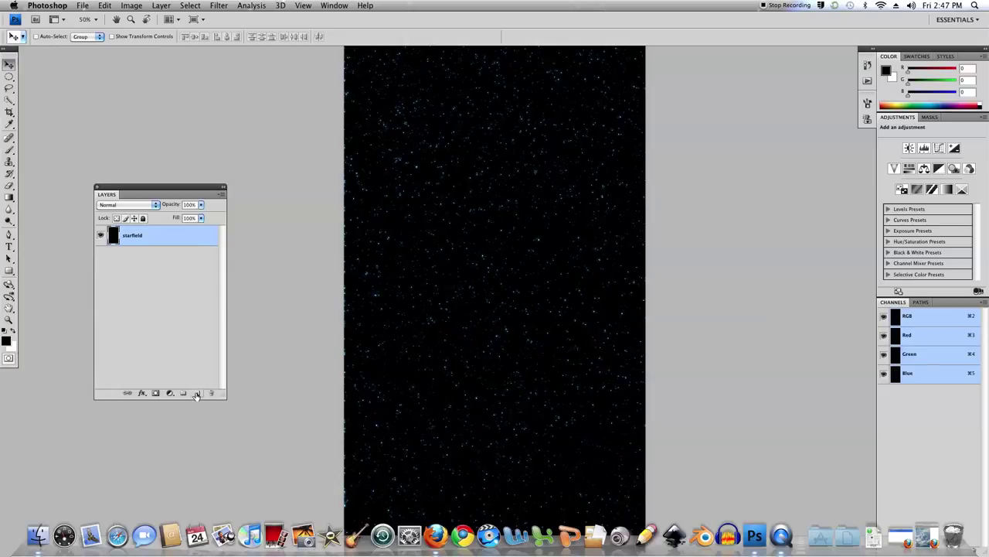
Create a new empty layer above starfield and name it 'gas cloud'.
left_click(197, 394)
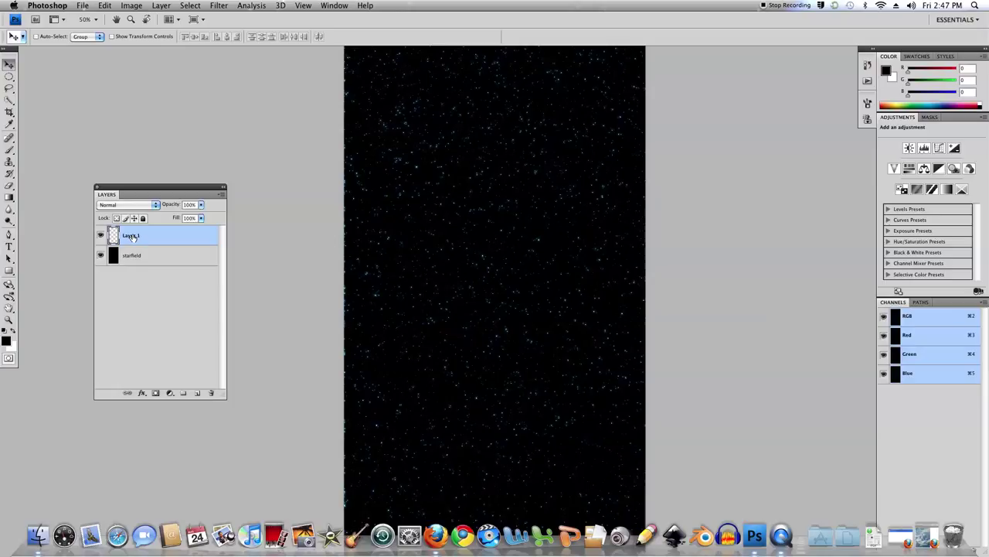
double_click(130, 237)
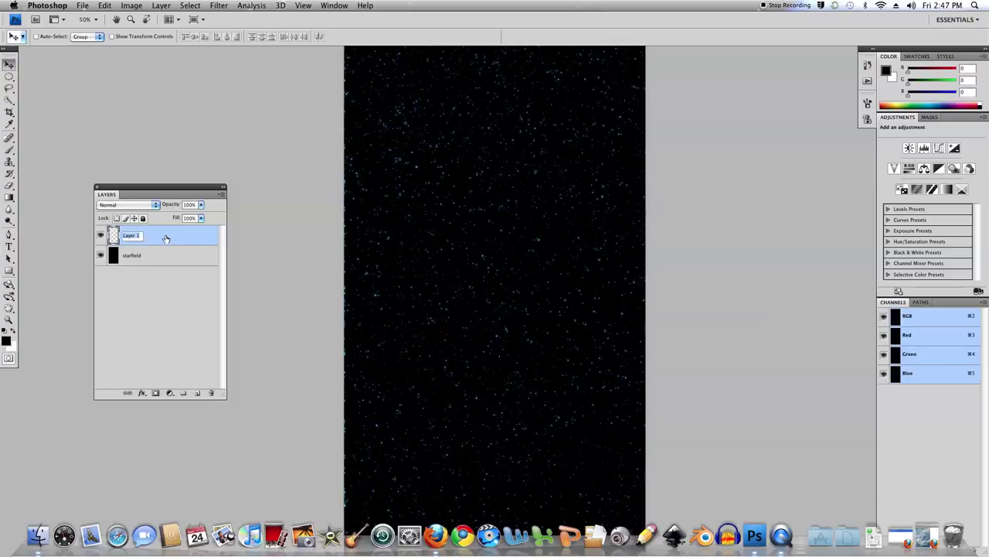
type("gas cloud")
key("Return")
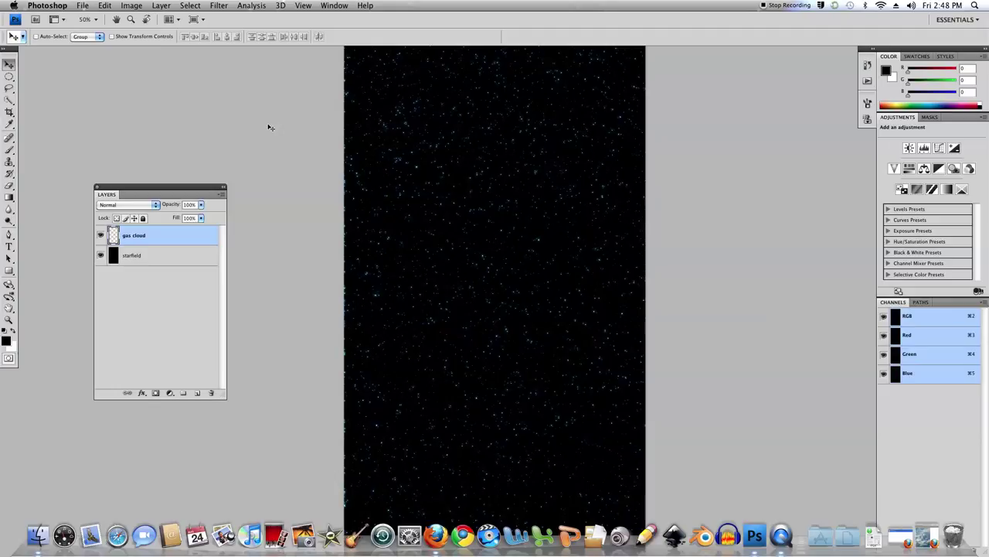
left_click(9, 78)
left_click(9, 78)
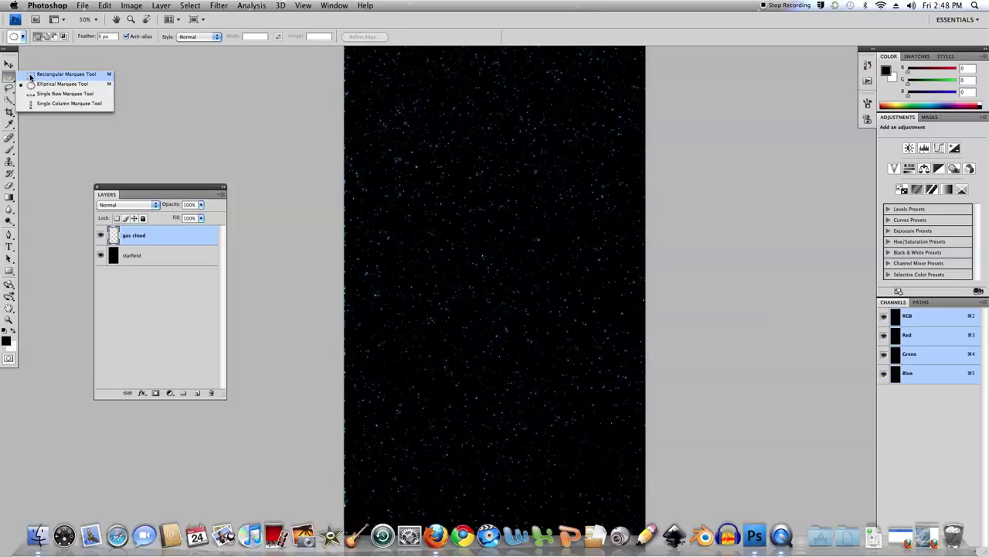
Select overlapping rectangles across the top and middle of the canvas.
left_click(61, 74)
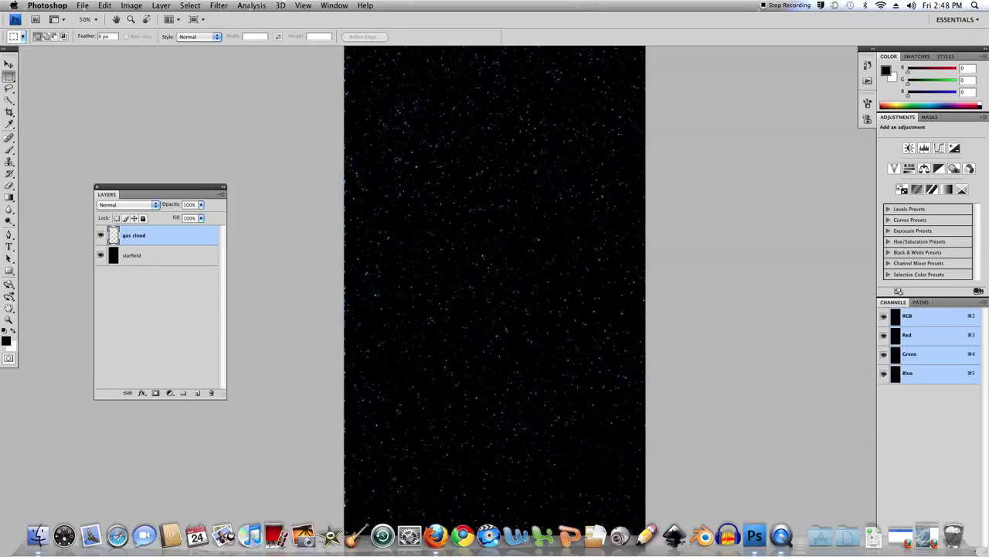
left_click_drag(479, 203, 461, 194)
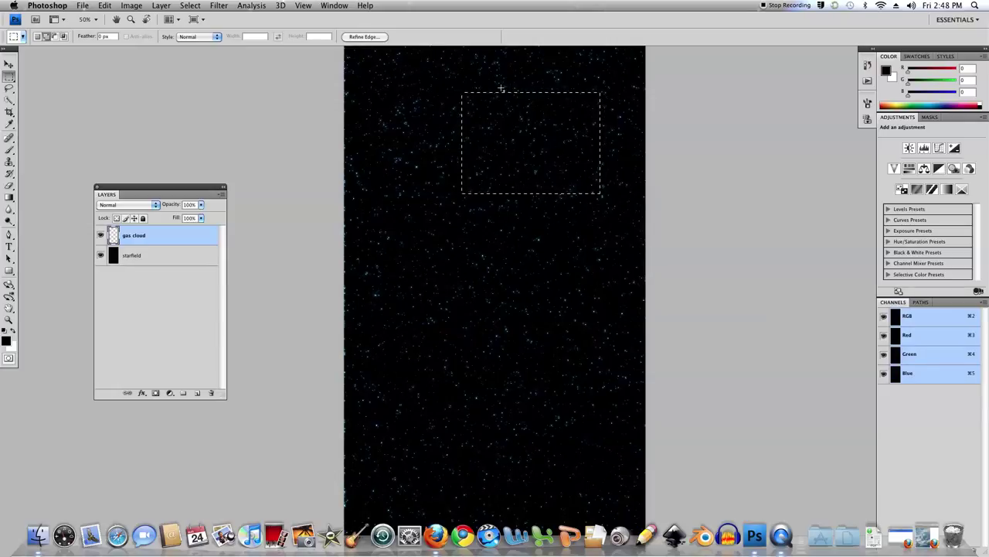
left_click_drag(426, 79, 503, 126)
left_click_drag(425, 126, 400, 152)
left_click_drag(431, 122, 388, 252)
left_click_drag(477, 210, 374, 235)
left_click_drag(610, 139, 549, 248)
left_click_drag(580, 219, 580, 219)
Add ovals and rectangles below the first shapes to round out the selection.
left_click_drag(9, 80, 46, 85)
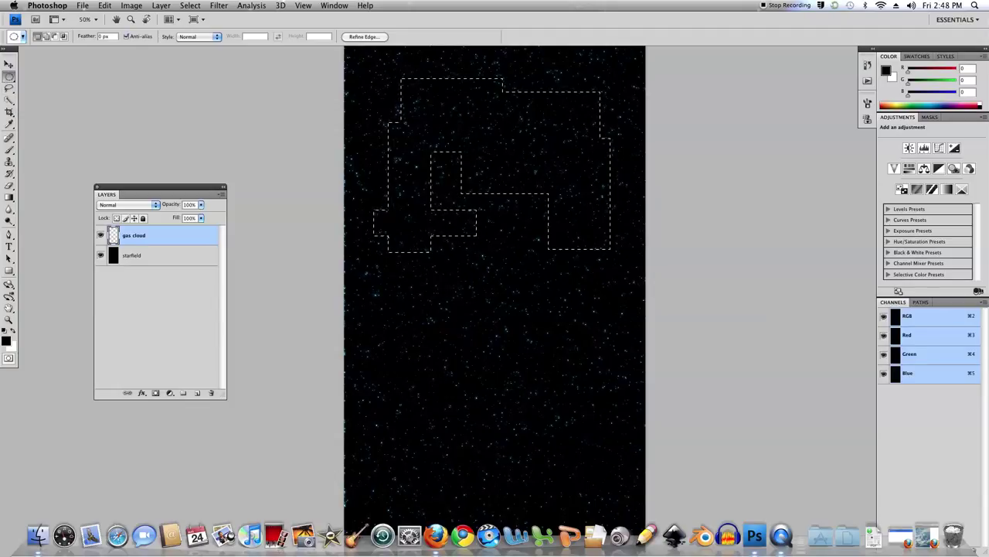
left_click_drag(528, 175, 576, 232)
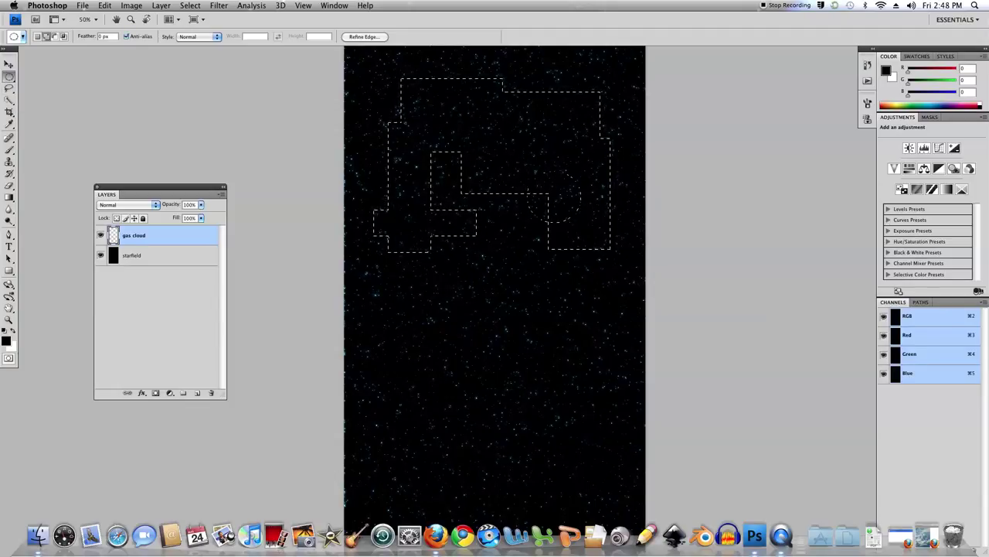
left_click_drag(428, 224, 382, 302)
left_click_drag(591, 224, 503, 318)
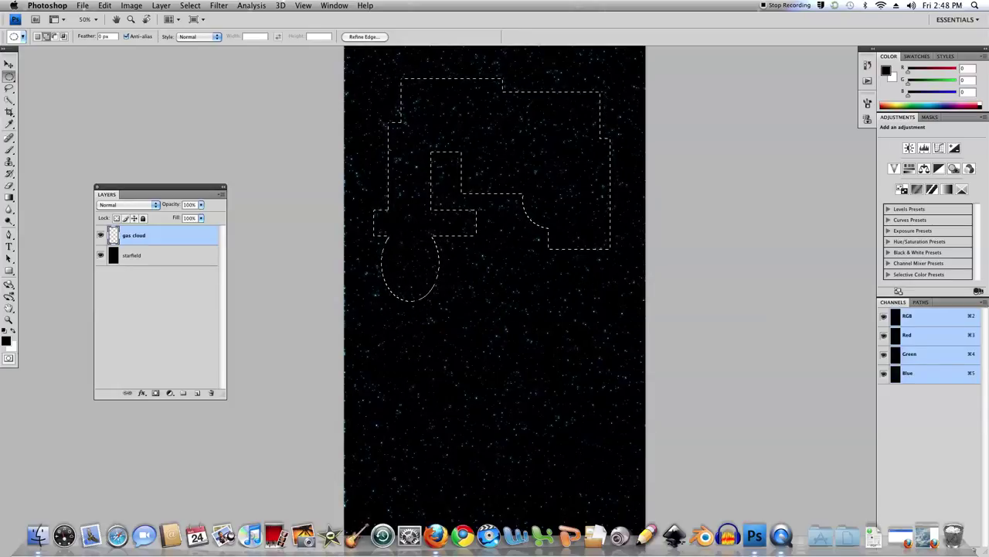
left_click(19, 79)
left_click(33, 75)
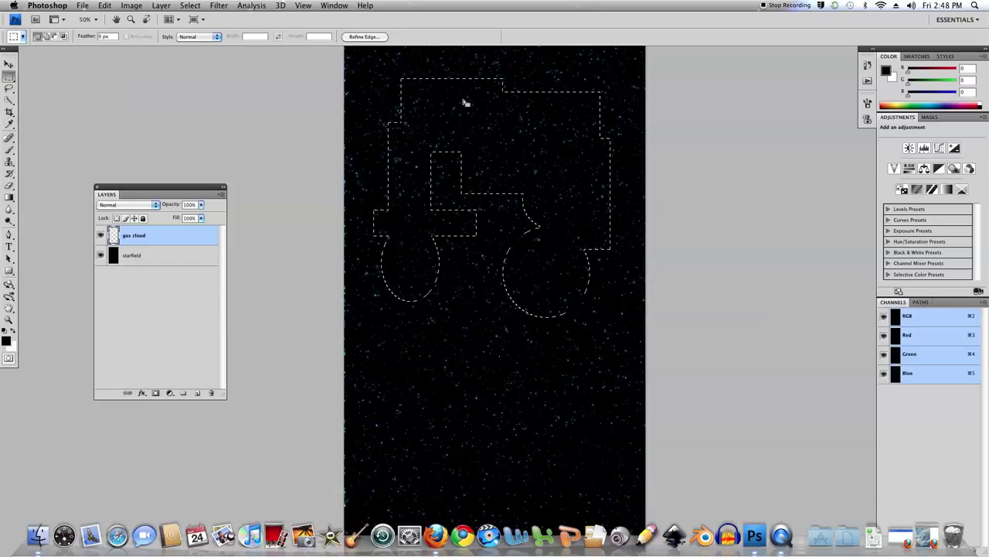
left_click_drag(456, 265, 534, 285)
mouse_move(603, 272)
left_mouse_down()
mouse_move(542, 375)
mouse_move(542, 403)
left_mouse_up()
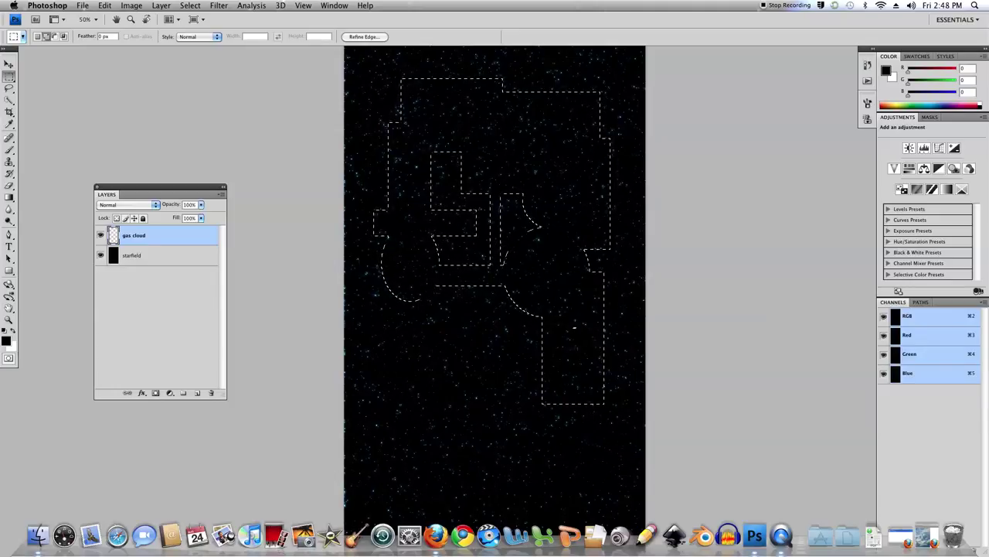
Add strips near the bottom and along the edges, then make white the foreground colour.
left_click_drag(452, 411, 454, 464)
mouse_move(574, 414)
left_mouse_down()
mouse_move(395, 445)
mouse_move(575, 463)
left_mouse_up()
mouse_move(417, 274)
left_mouse_down()
mouse_move(380, 450)
mouse_move(416, 274)
left_mouse_up()
left_click_drag(464, 362, 416, 360)
left_click_drag(370, 100, 417, 140)
scroll(398, 112, "up", 1)
left_click_drag(523, 81, 566, 110)
left_click_drag(624, 145, 582, 205)
left_click_drag(621, 320, 576, 361)
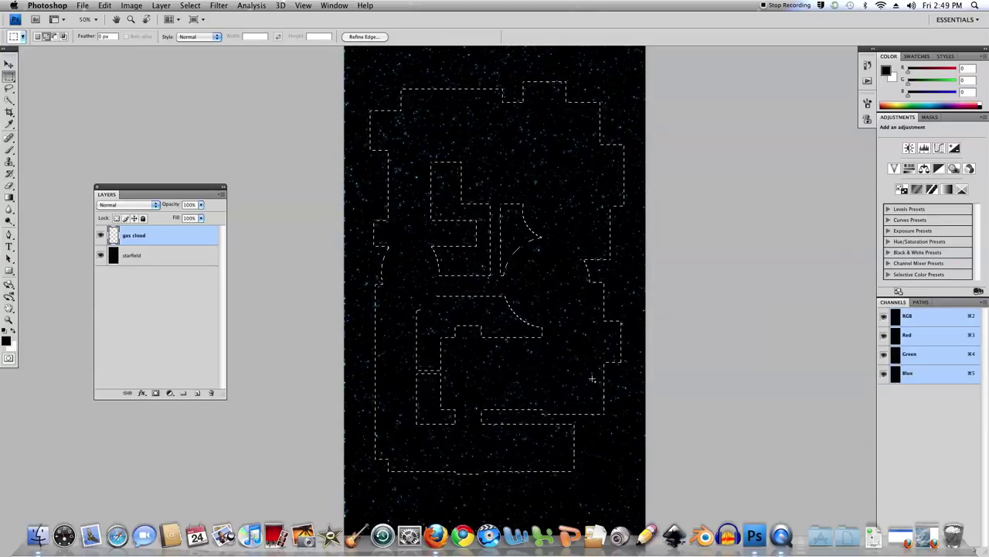
left_click_drag(516, 499, 553, 442)
left_click(14, 331)
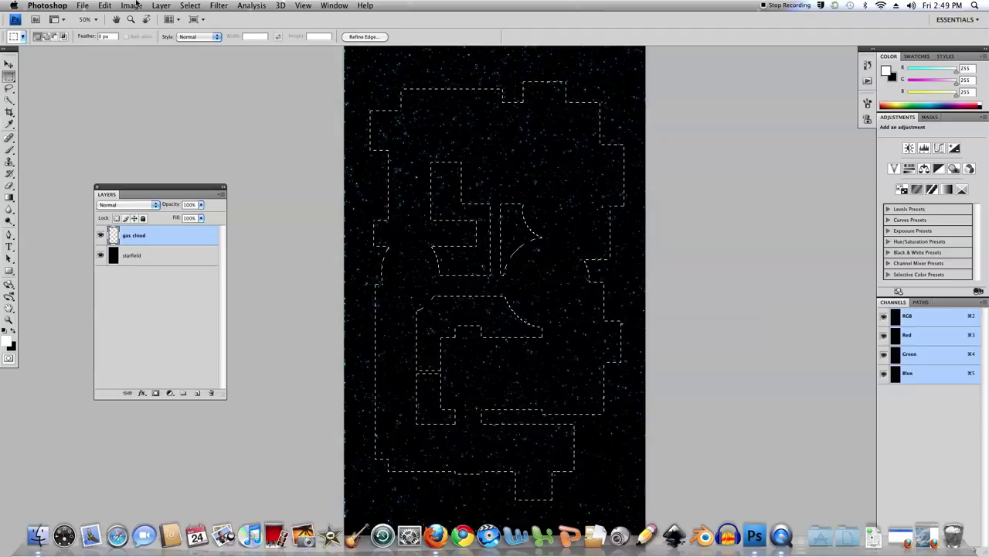
left_click(104, 6)
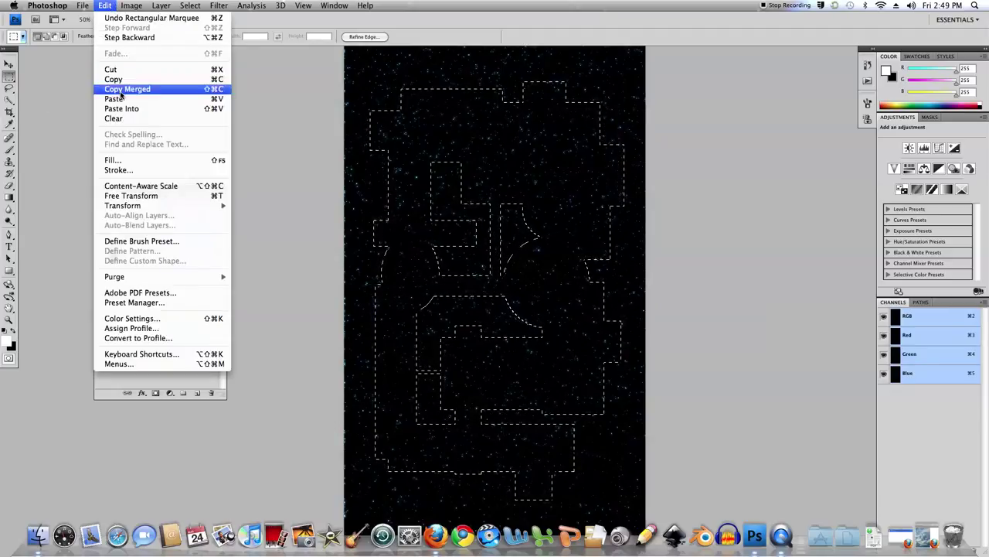
left_click(116, 160)
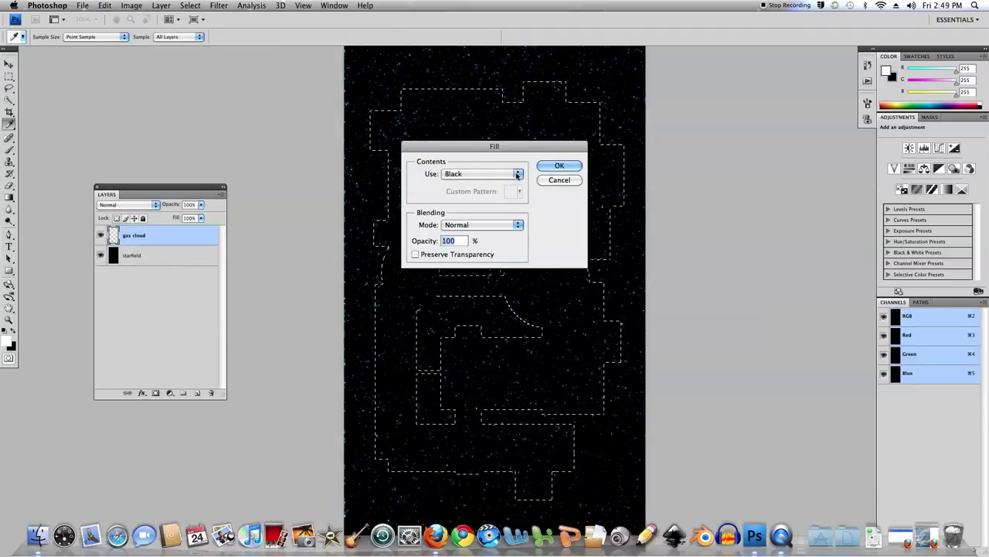
left_click(517, 174)
left_click(468, 115)
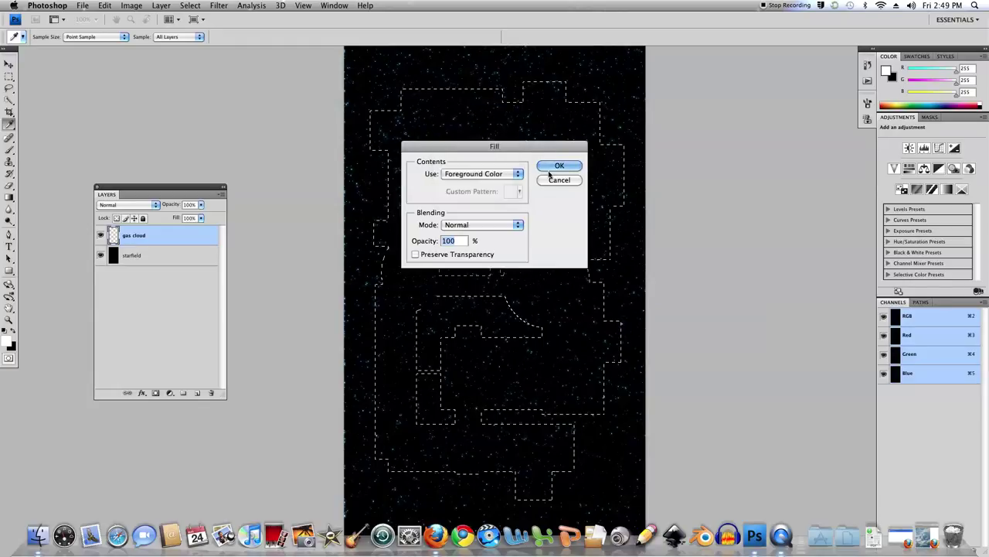
left_click(562, 165)
key("m")
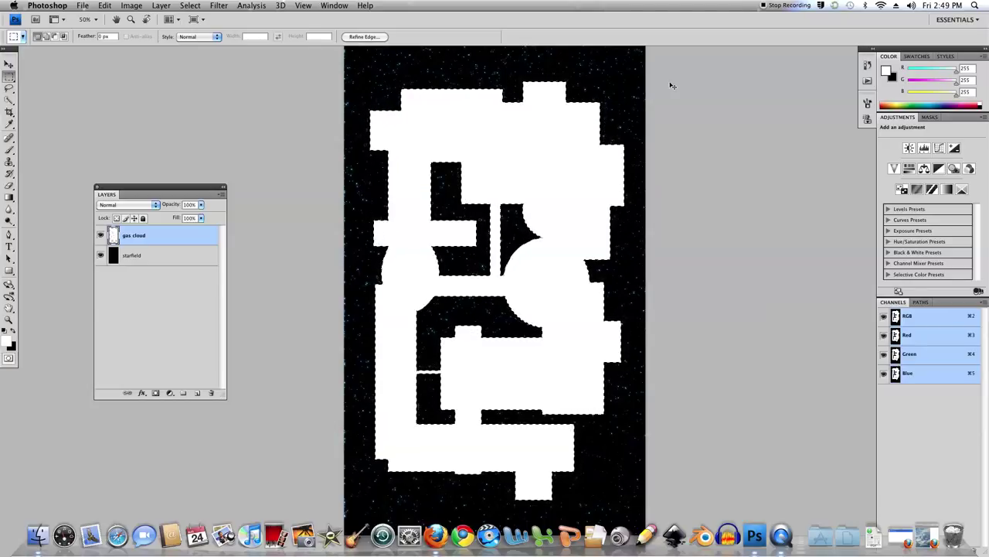
key("ctrl+z")
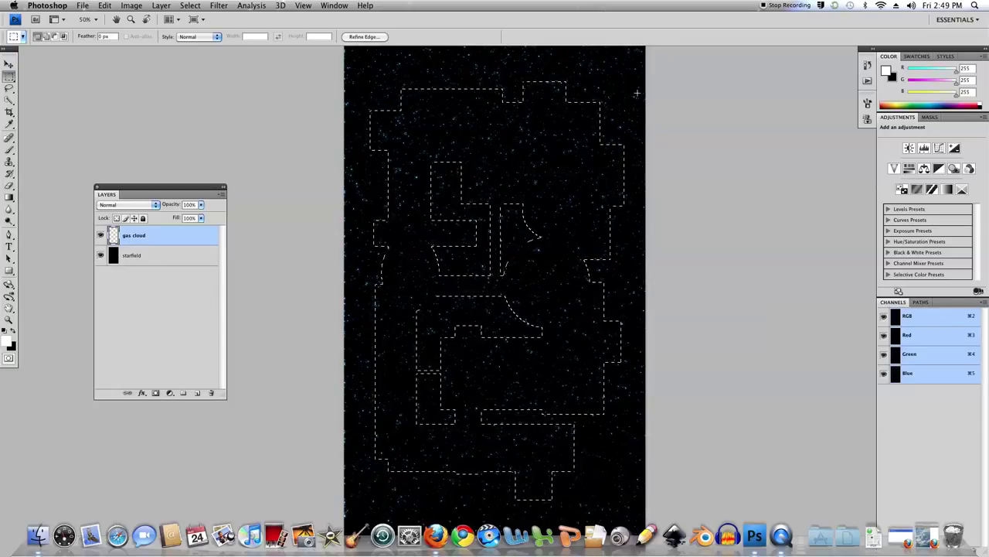
left_click(190, 6)
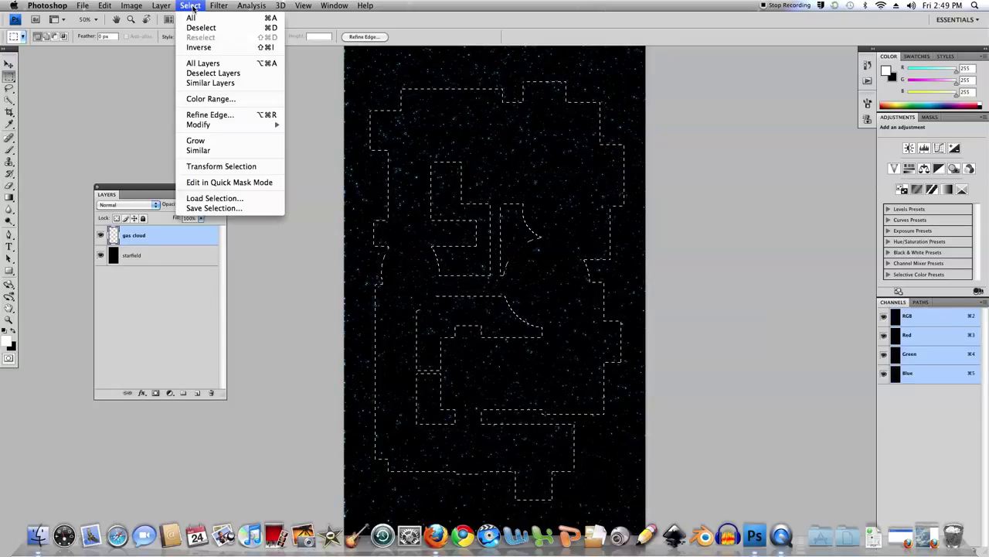
mouse_move(198, 125)
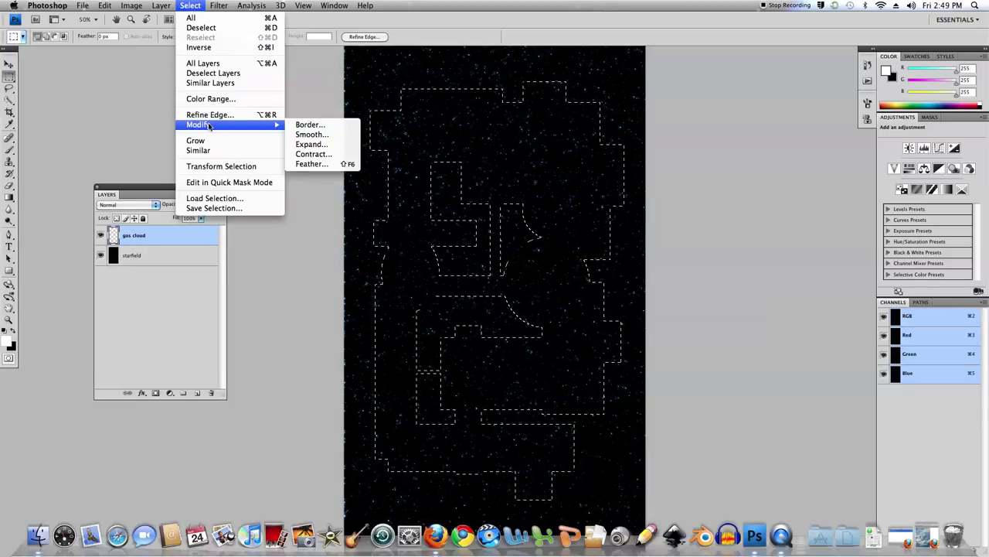
Feather the blocky selection by 80 pixels, then bring up the foreground Color Picker.
left_click(312, 164)
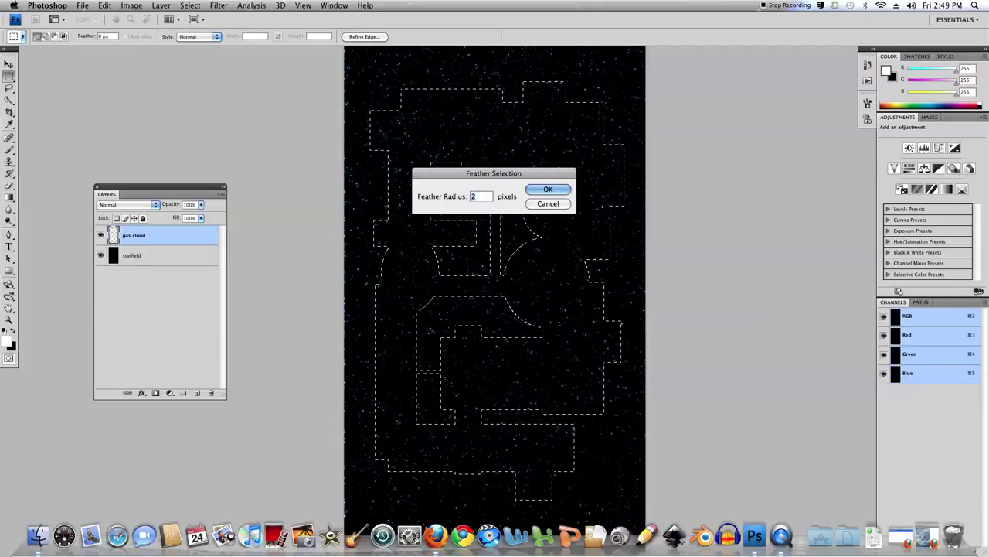
type("80")
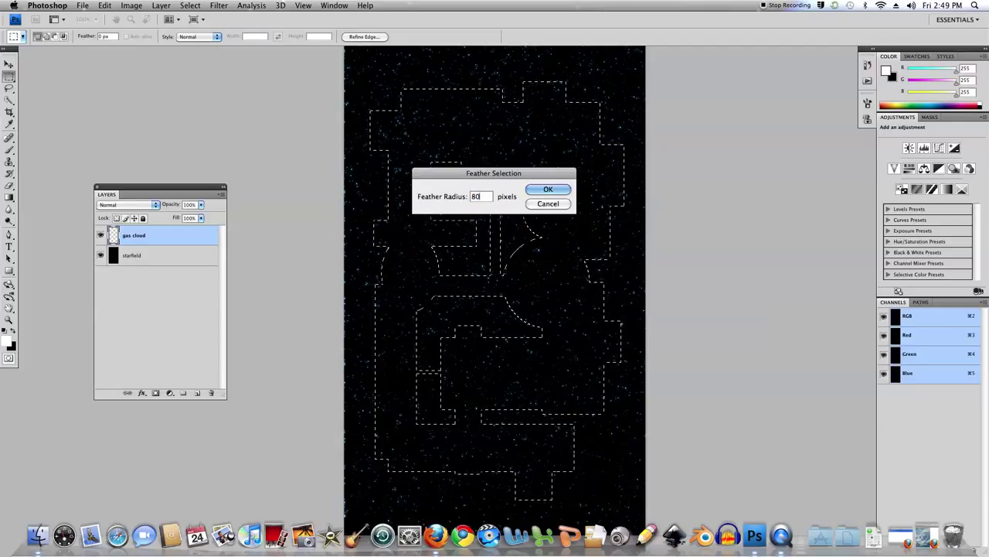
left_click(545, 188)
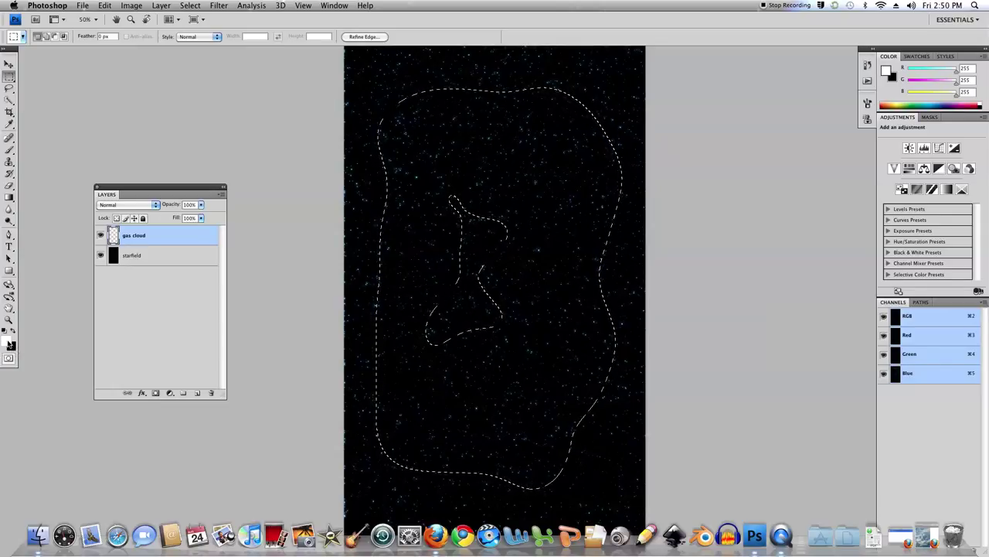
left_click(10, 344)
Choose green #21b25b (R 33, G 178, B 91) as the foreground colour.
left_click(500, 235)
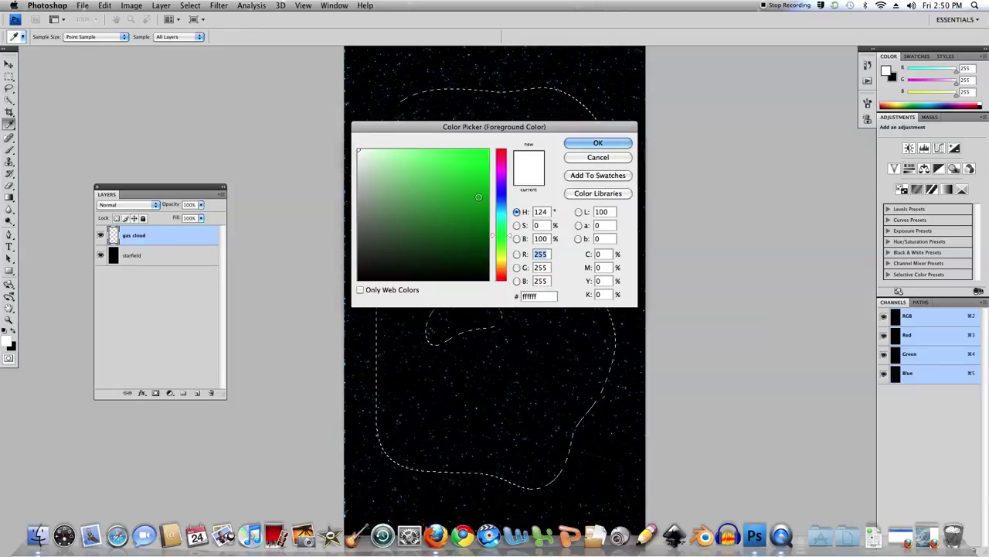
left_click(477, 199)
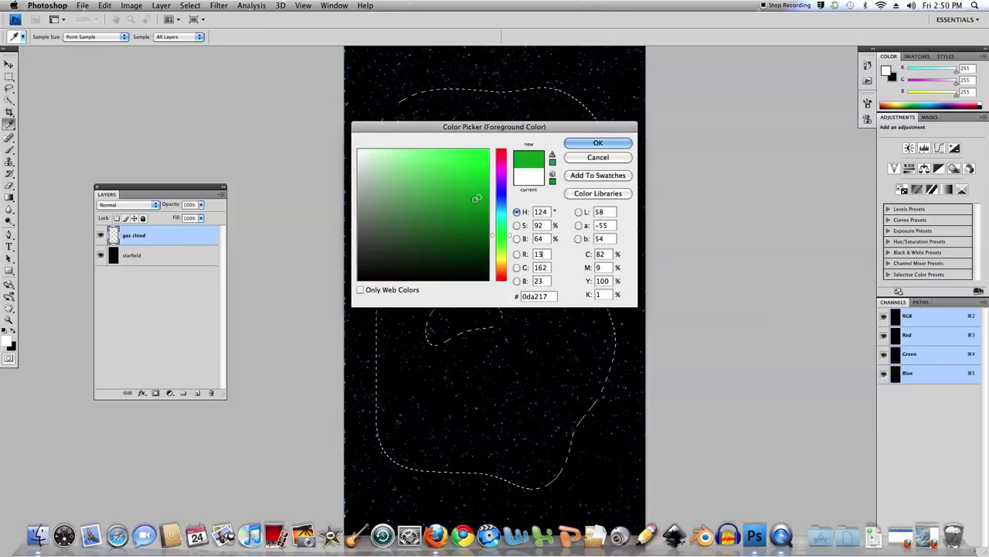
left_click_drag(477, 199, 464, 189)
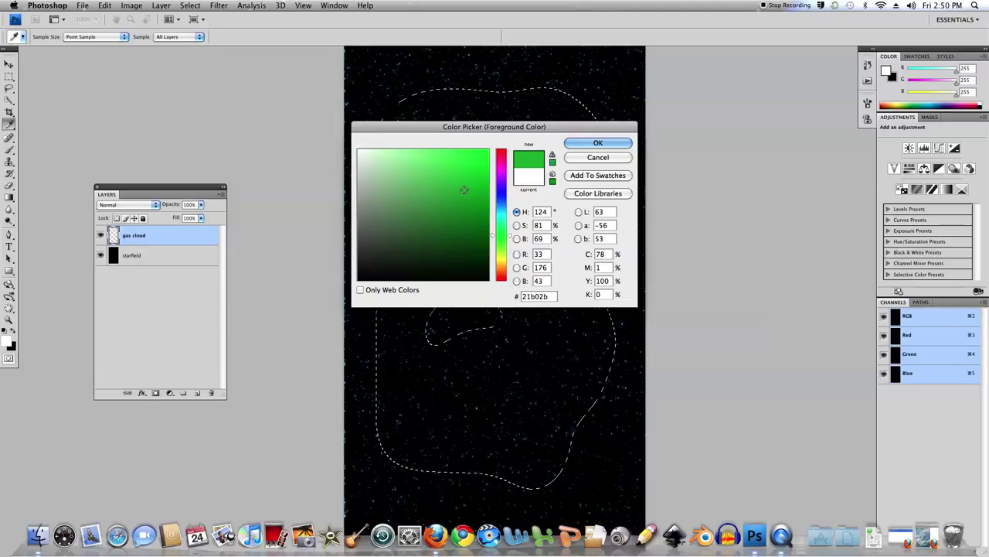
mouse_move(463, 191)
left_mouse_down()
mouse_move(461, 210)
mouse_move(458, 201)
left_mouse_up()
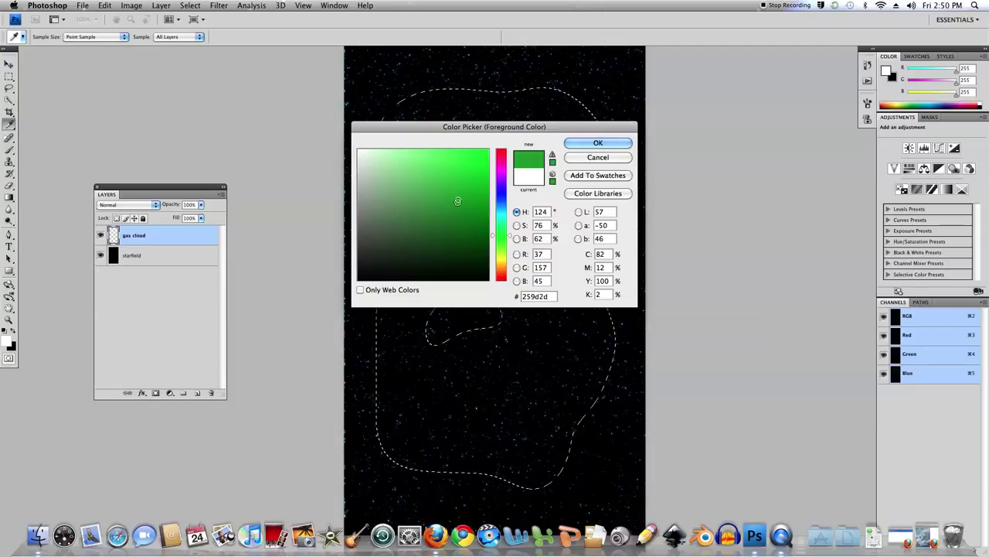
left_click_drag(458, 198, 464, 190)
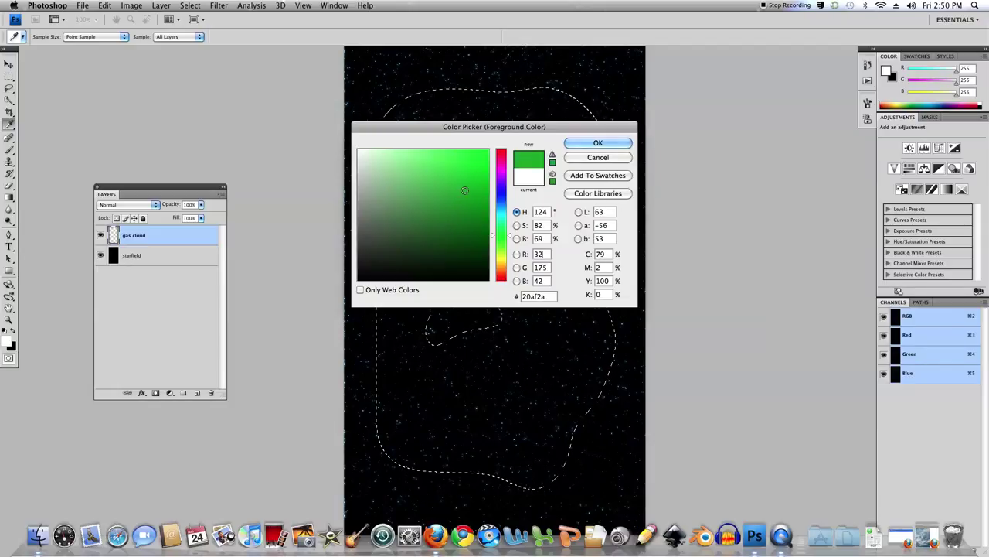
left_click_drag(512, 238, 511, 229)
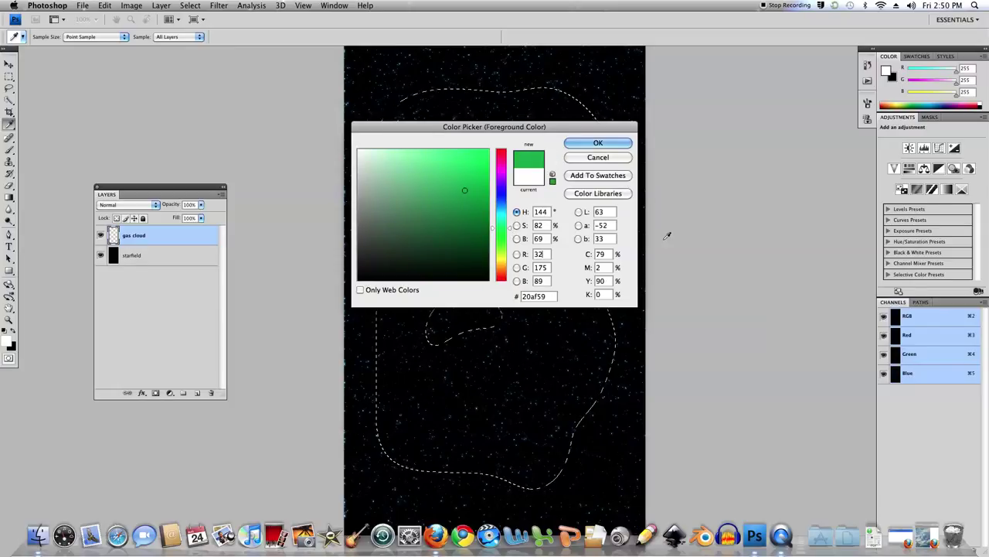
left_click(464, 189)
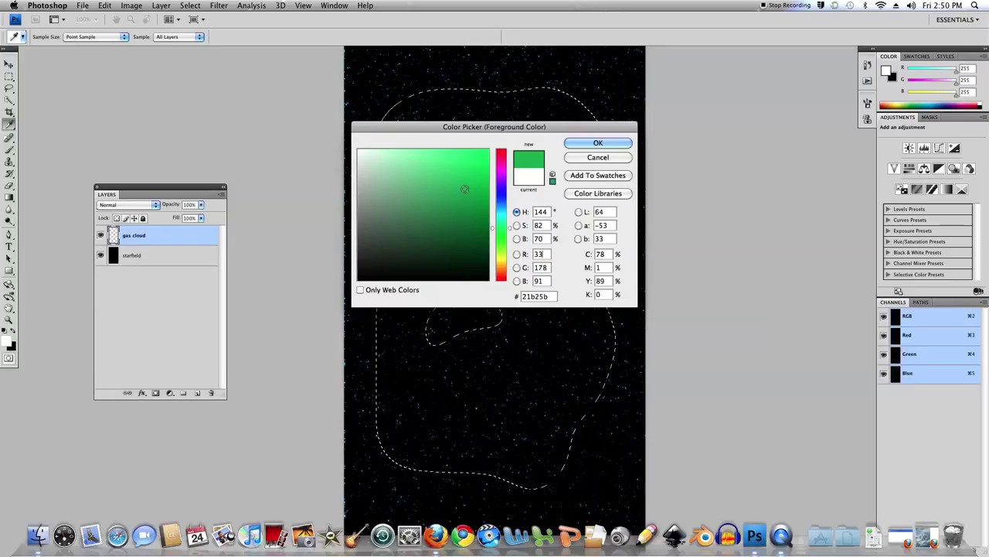
left_click(598, 144)
key("m")
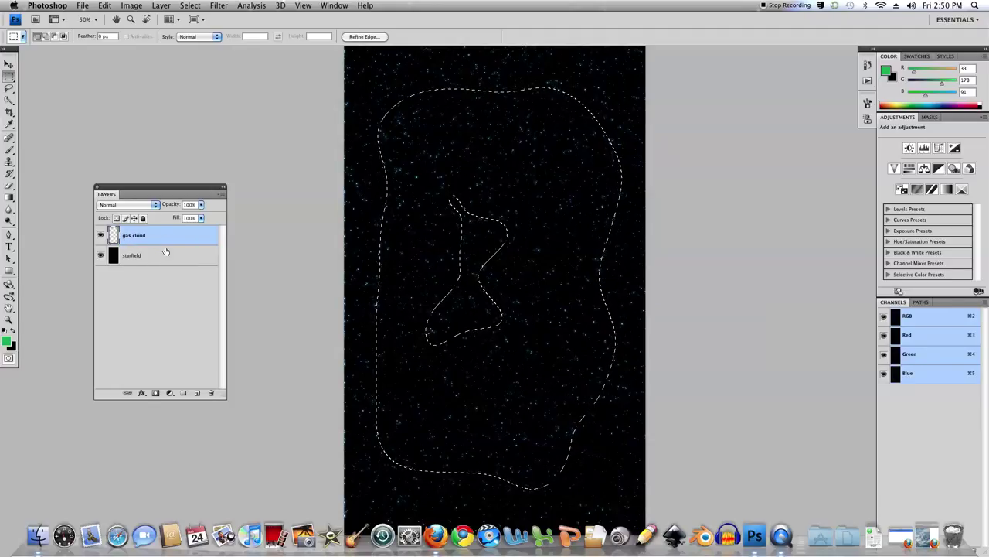
Render Clouds, then Difference Clouds three times in the selection, and deselect.
left_click(223, 6)
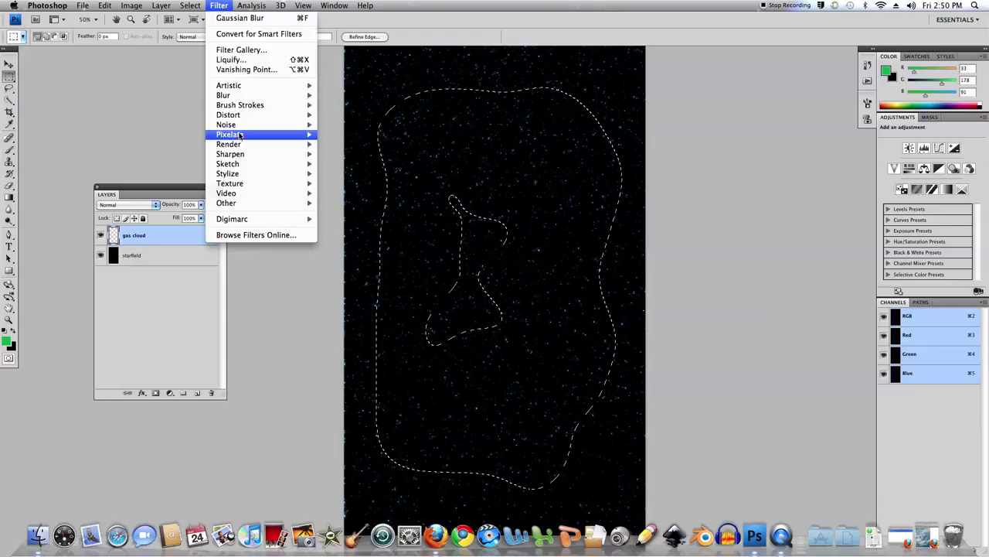
left_click(341, 144)
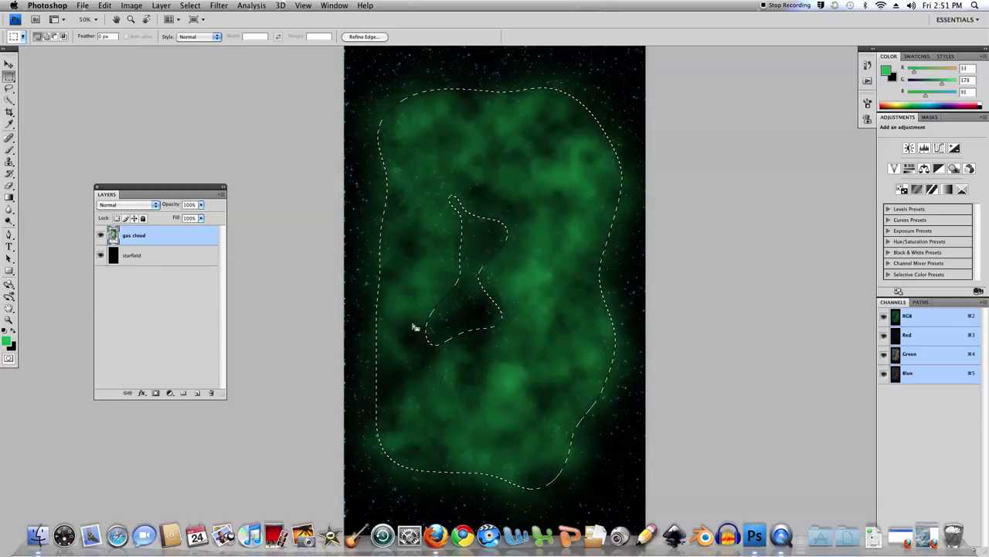
left_click(220, 6)
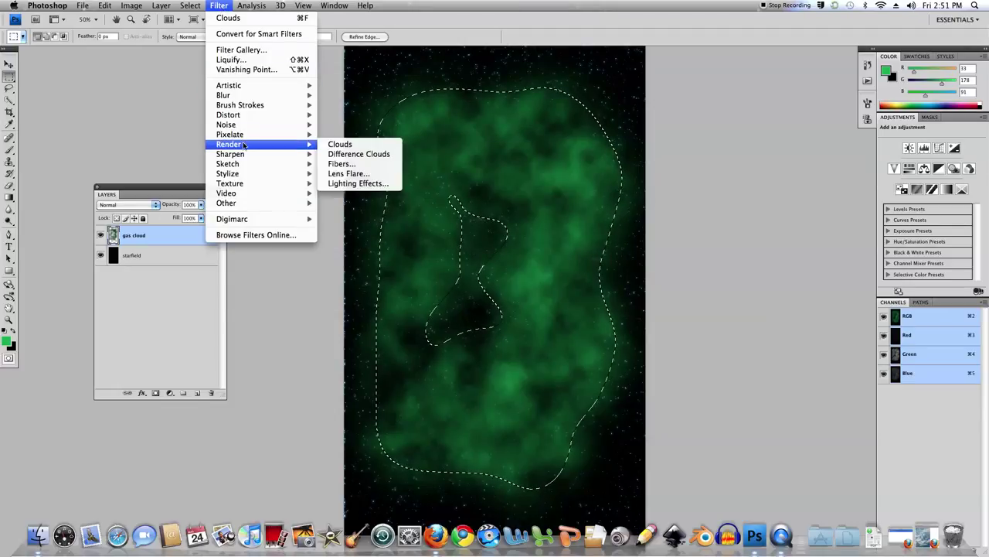
left_click(338, 153)
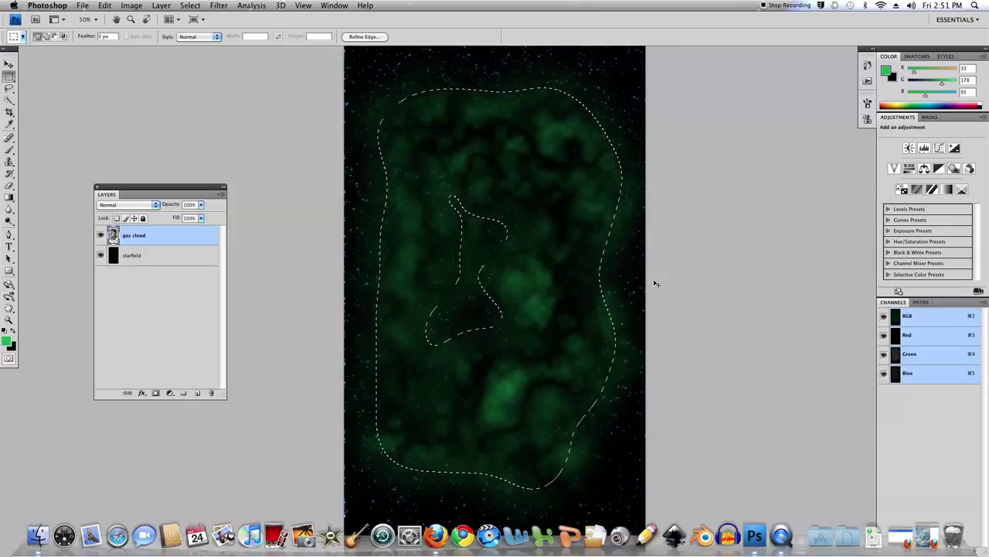
key("super+f")
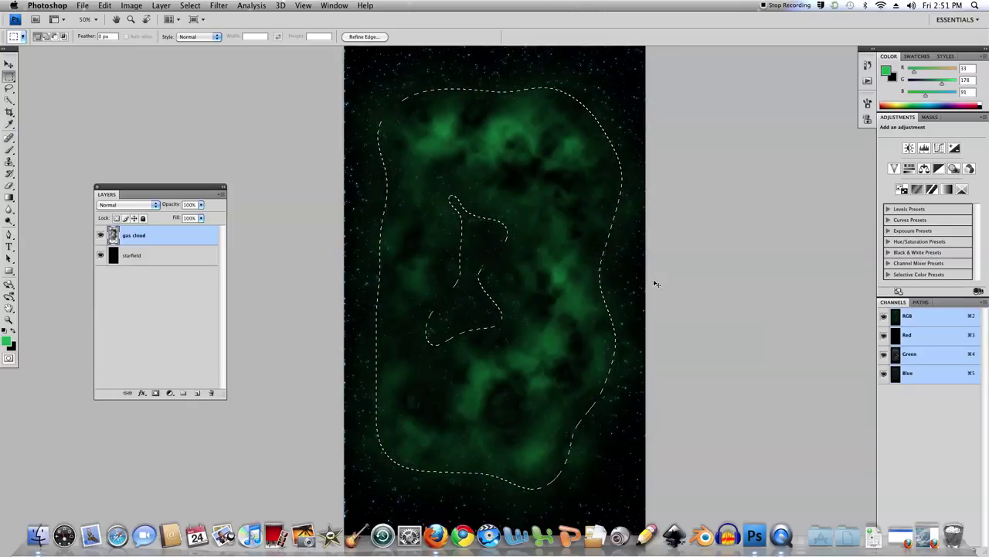
key("super+f")
key("super+f")
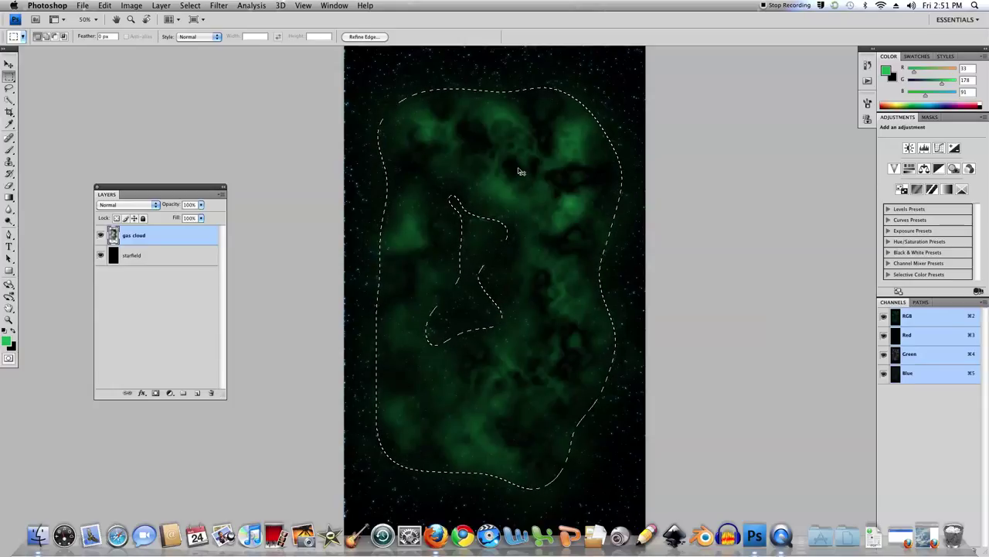
key("super+d")
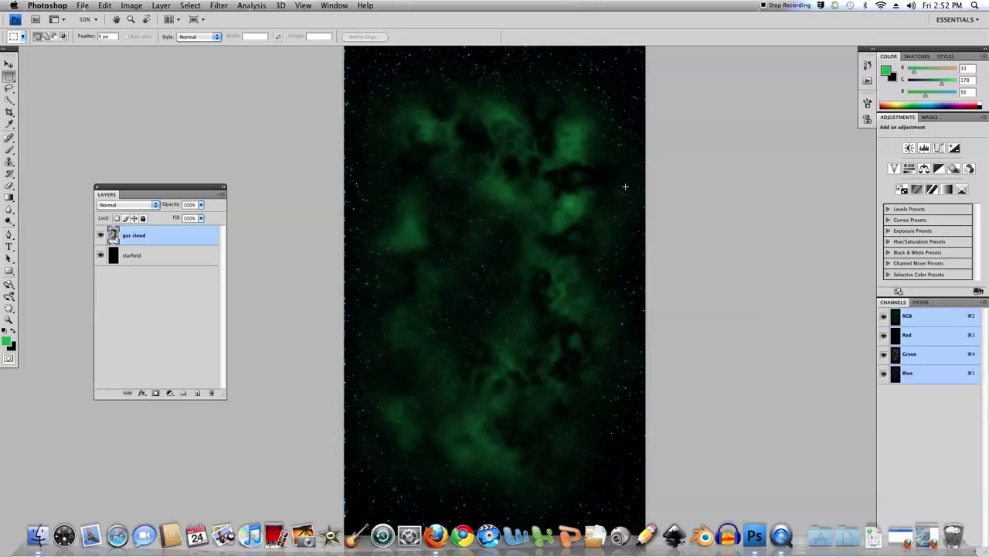
Free Transform the gas cloud layer to about 196% by 169%, past the canvas edges.
key("super+minus")
key("super+minus")
key("super+minus")
key("super+minus")
key("super+minus")
key("super+minus")
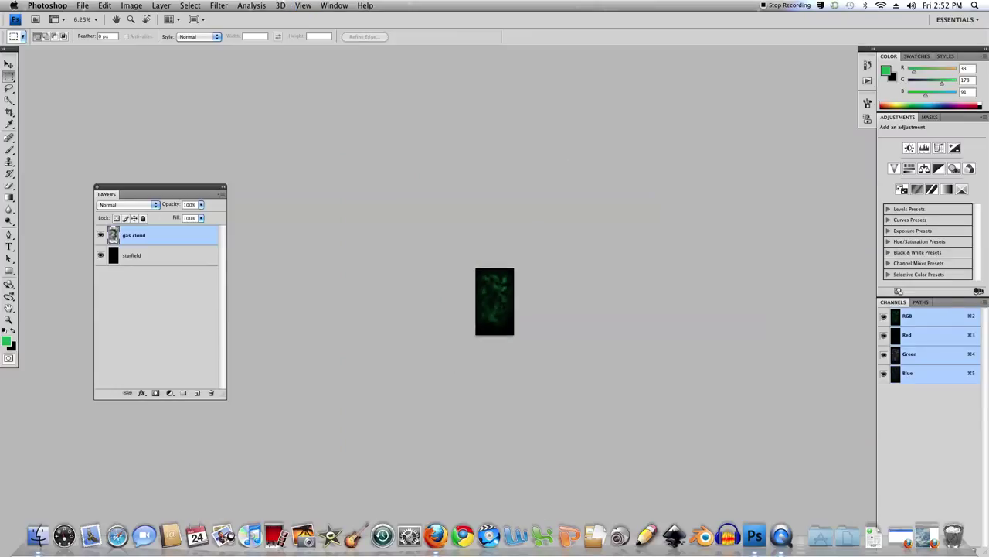
key("super+equal")
key("super+equal")
key("super+equal")
key("super+equal")
key("super+equal")
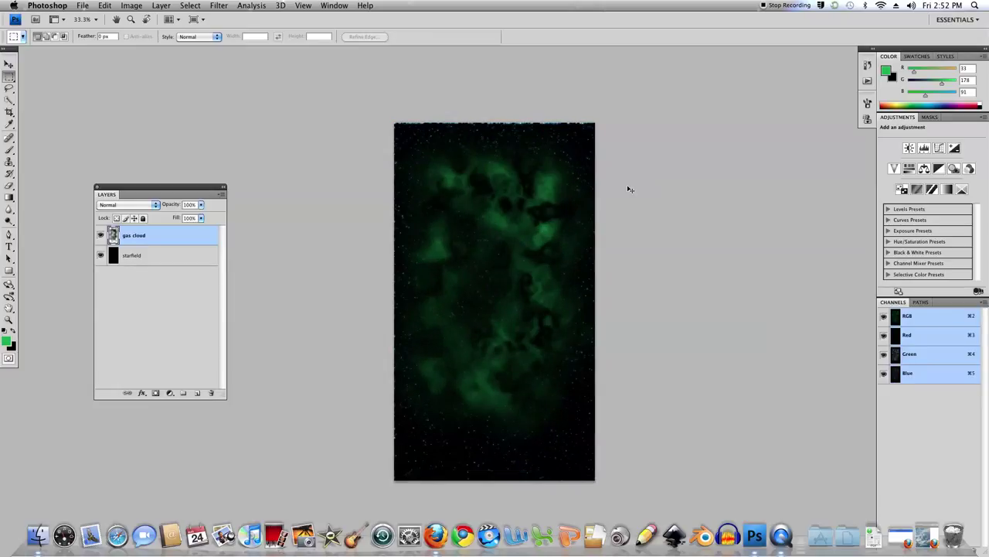
key("super+minus")
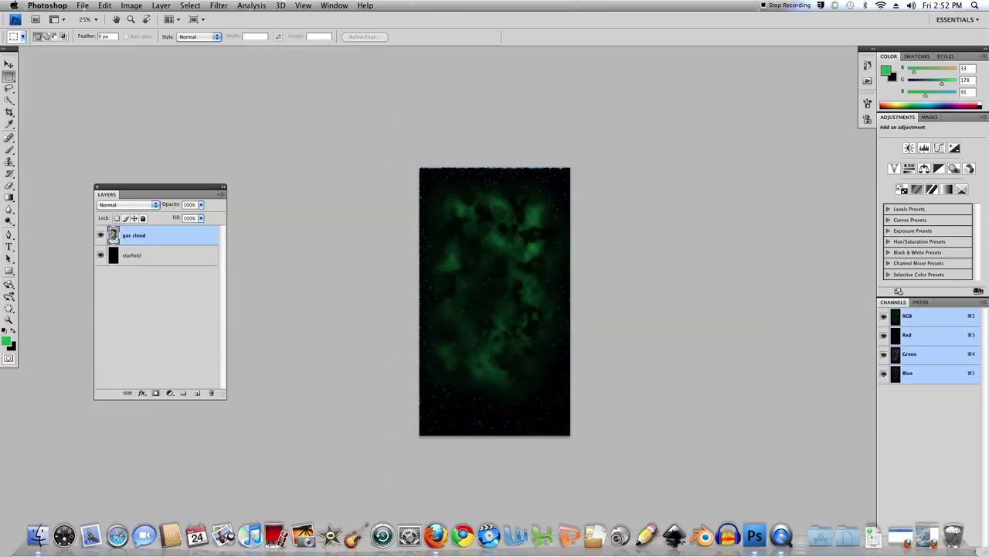
left_click(105, 5)
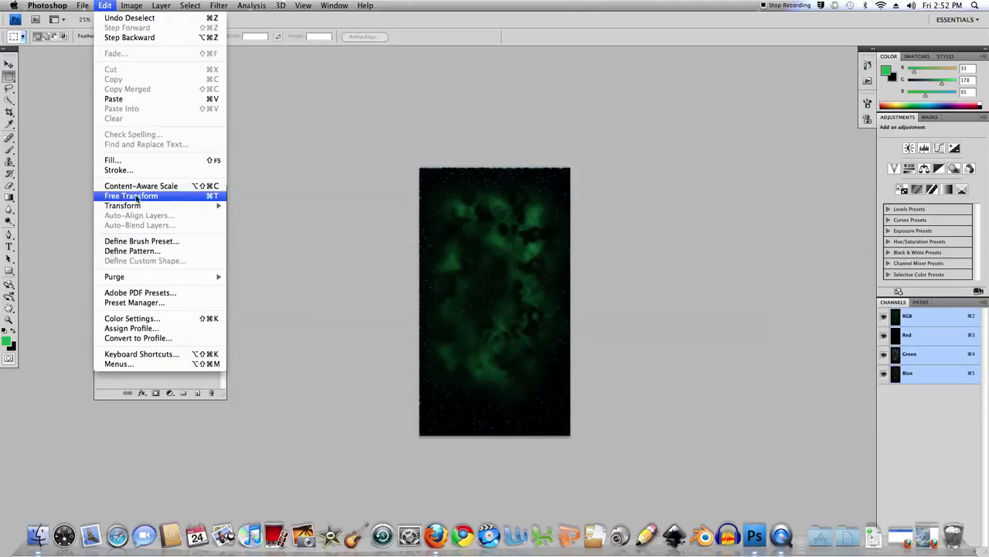
left_click(107, 197)
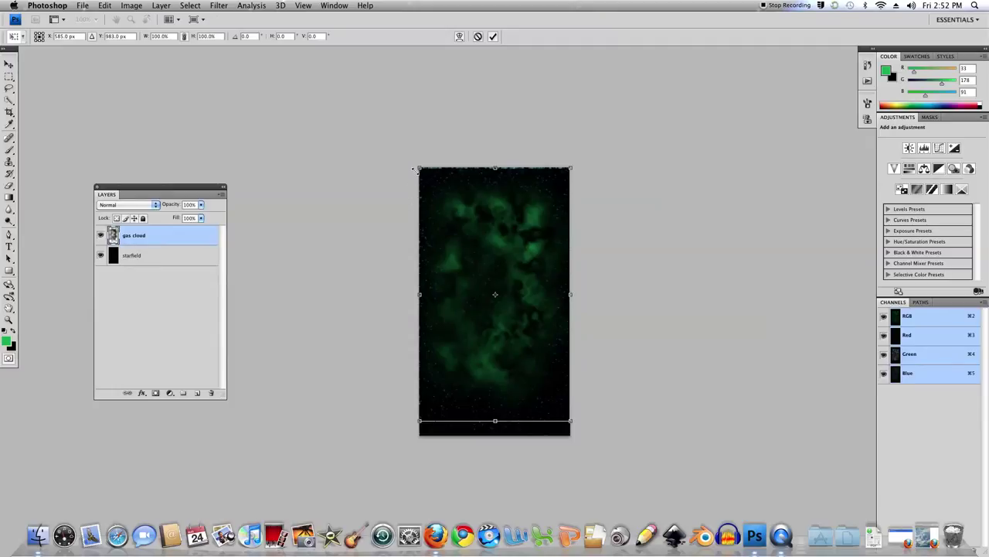
left_click_drag(418, 167, 357, 71)
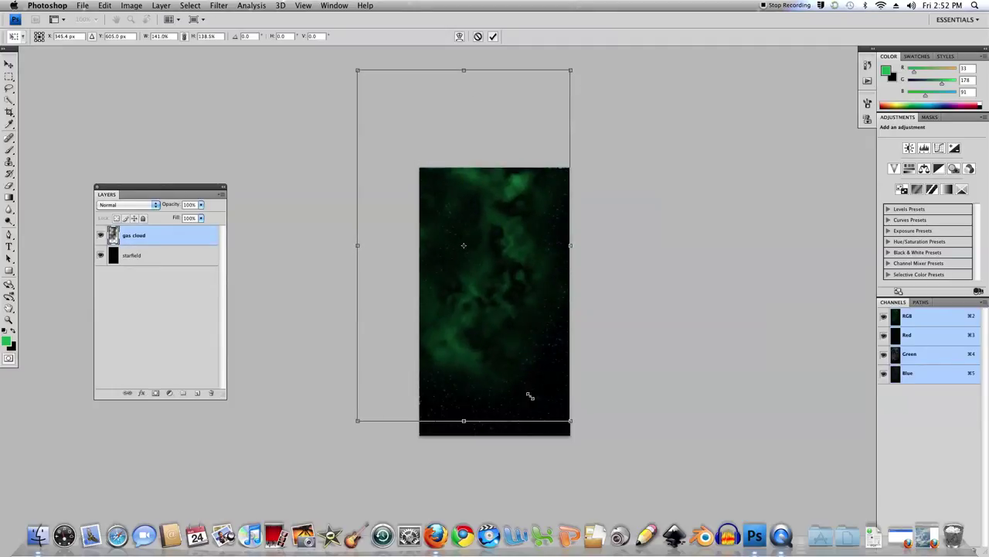
left_click_drag(573, 424, 655, 501)
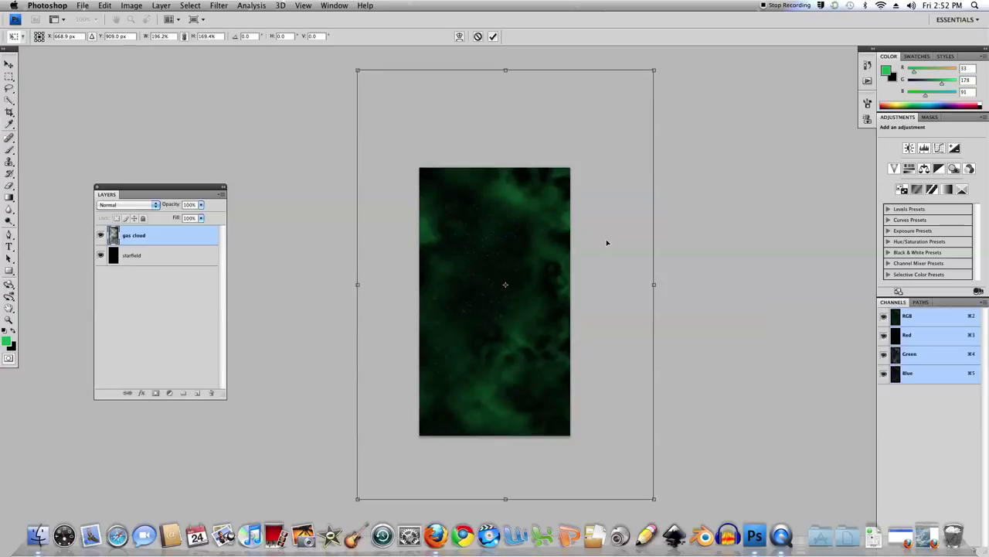
key("m")
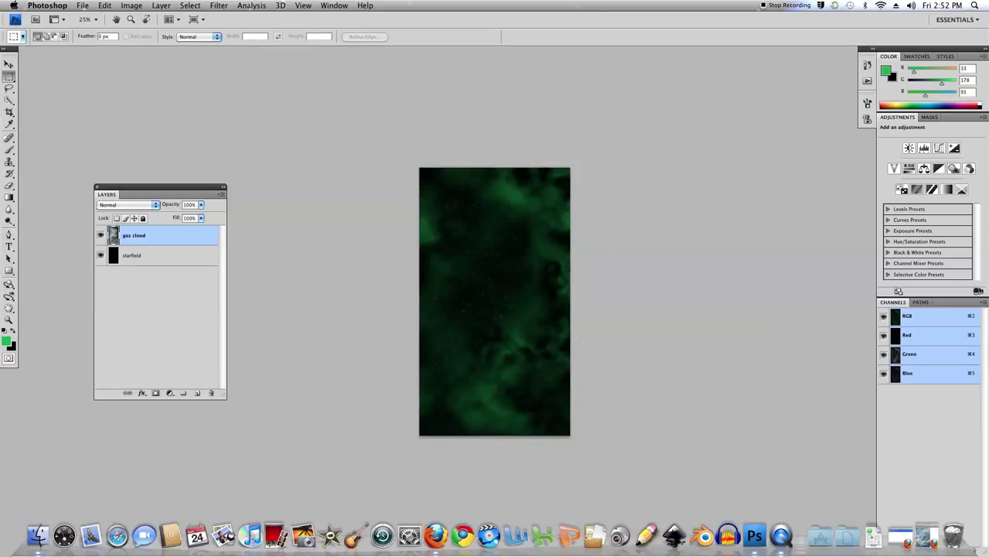
key("ctrl+plus")
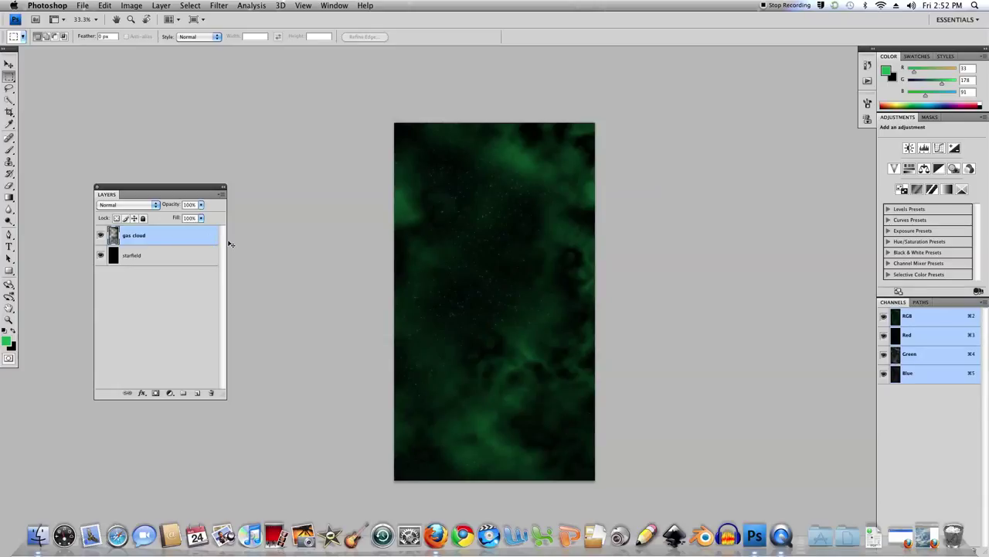
Duplicate the gas cloud layer, rotate the copy around the centre and scale it up slightly.
key("super+j")
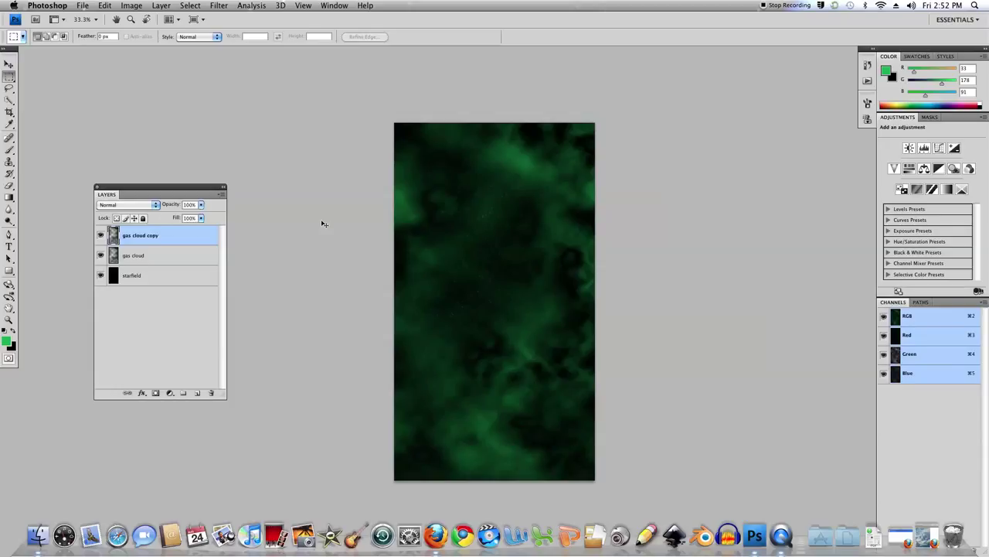
key("super+t")
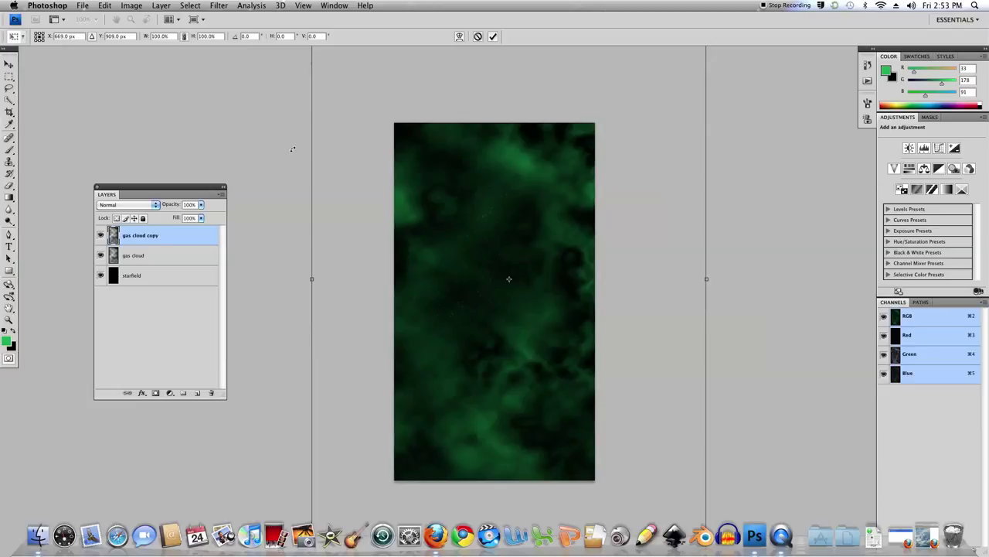
mouse_move(292, 149)
left_mouse_down()
mouse_move(389, 473)
mouse_move(513, 512)
mouse_move(751, 429)
left_mouse_up()
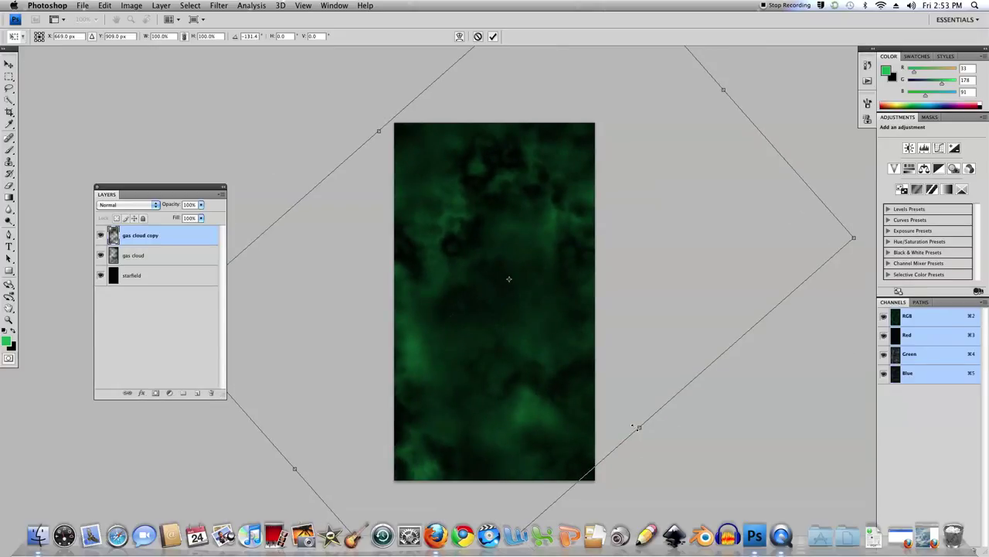
left_click_drag(632, 426, 657, 448)
key("Return")
key("m")
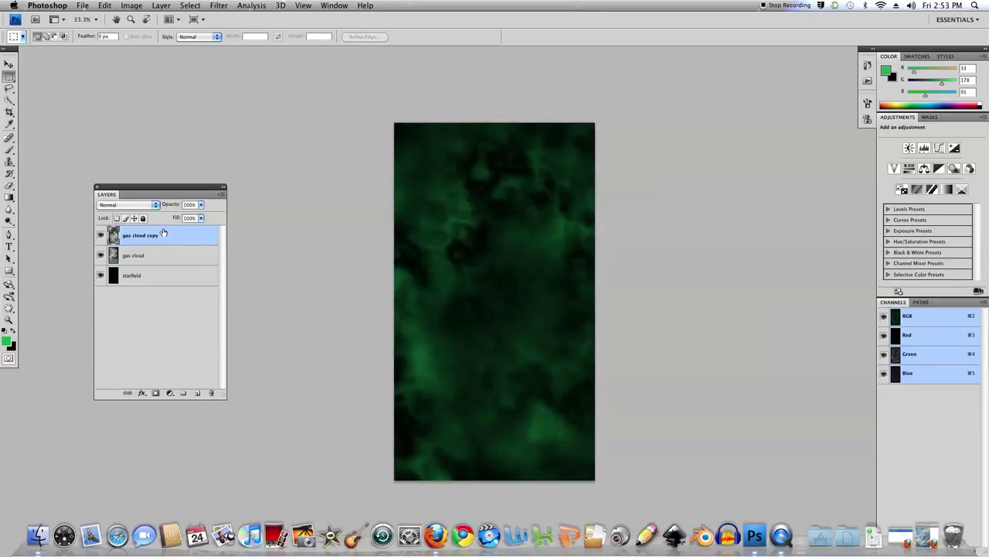
Shift the gas cloud copy's hue to about +23 in Hue/Saturation.
key("super+u")
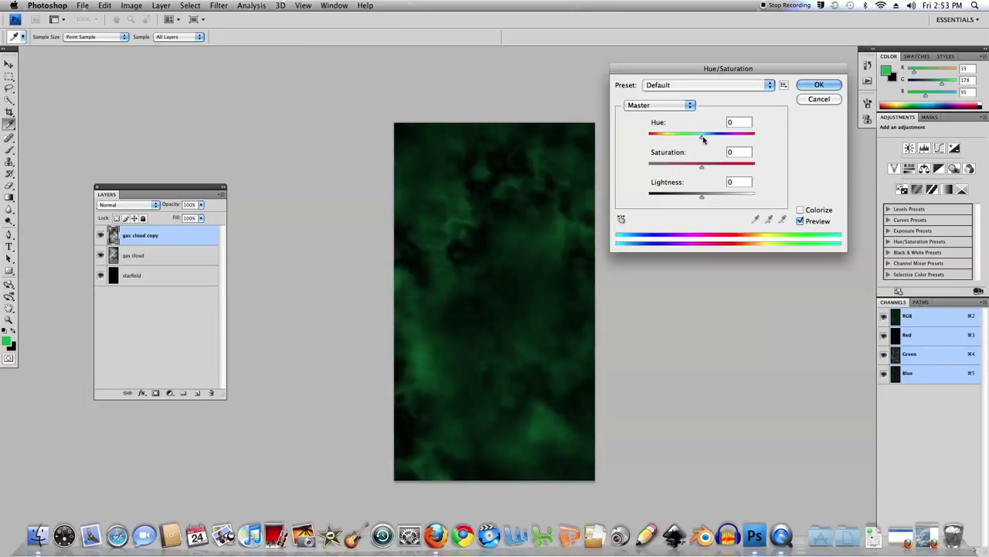
mouse_move(702, 136)
left_mouse_down()
mouse_move(721, 139)
mouse_move(689, 137)
left_mouse_up()
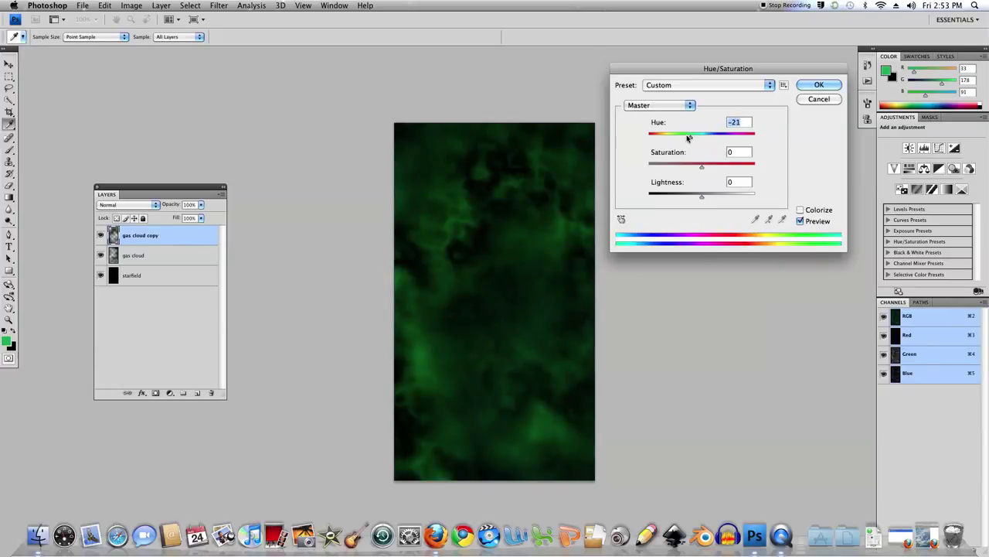
mouse_move(688, 137)
left_mouse_down()
mouse_move(667, 138)
mouse_move(711, 139)
left_mouse_up()
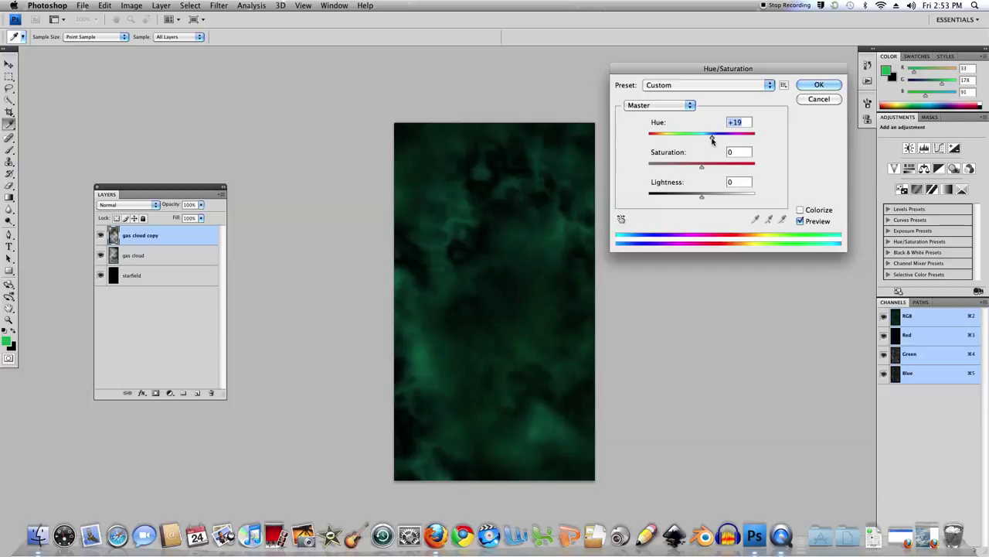
left_click_drag(712, 139, 713, 139)
left_click(805, 85)
key("m")
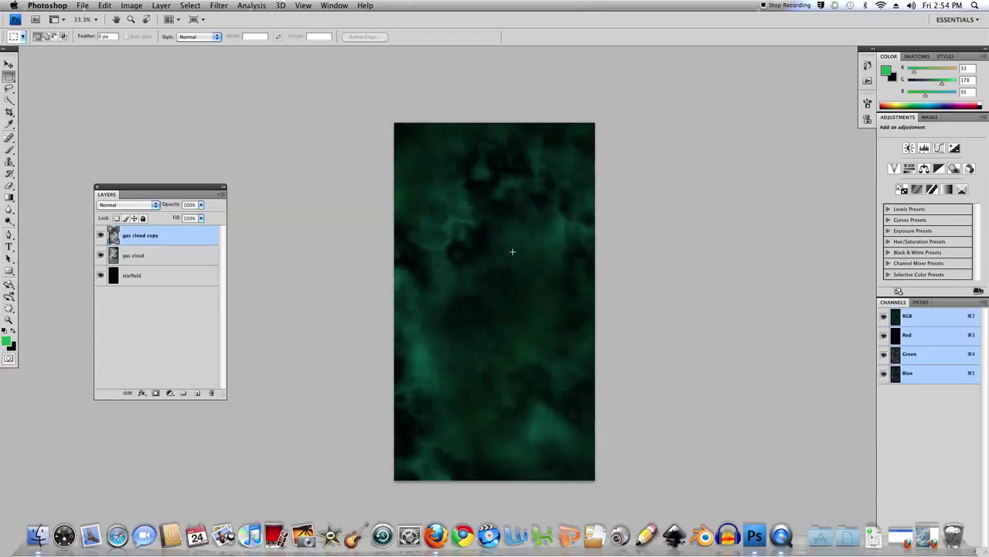
Set gas cloud copy to Screen blend mode and duplicate it as gas cloud copy 2.
left_click(156, 206)
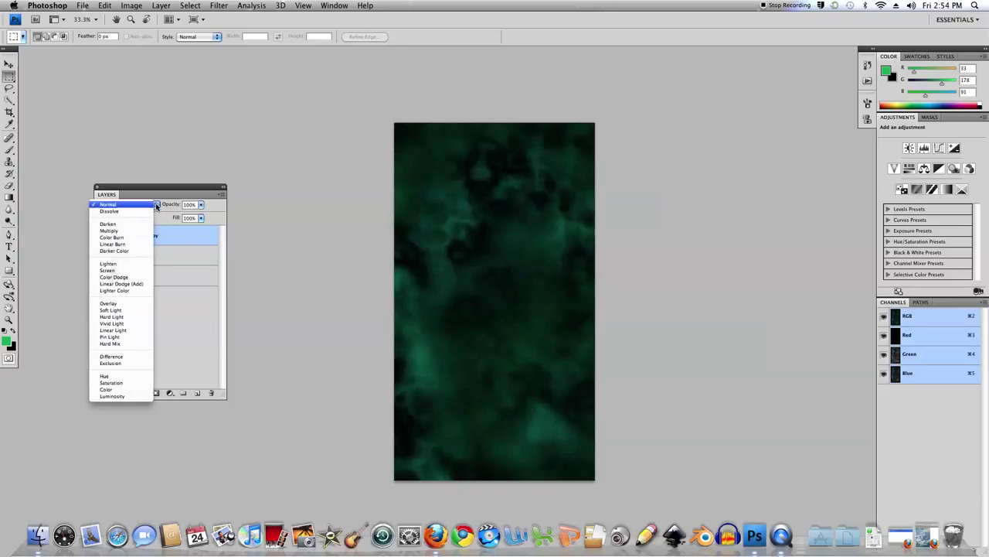
left_click(126, 270)
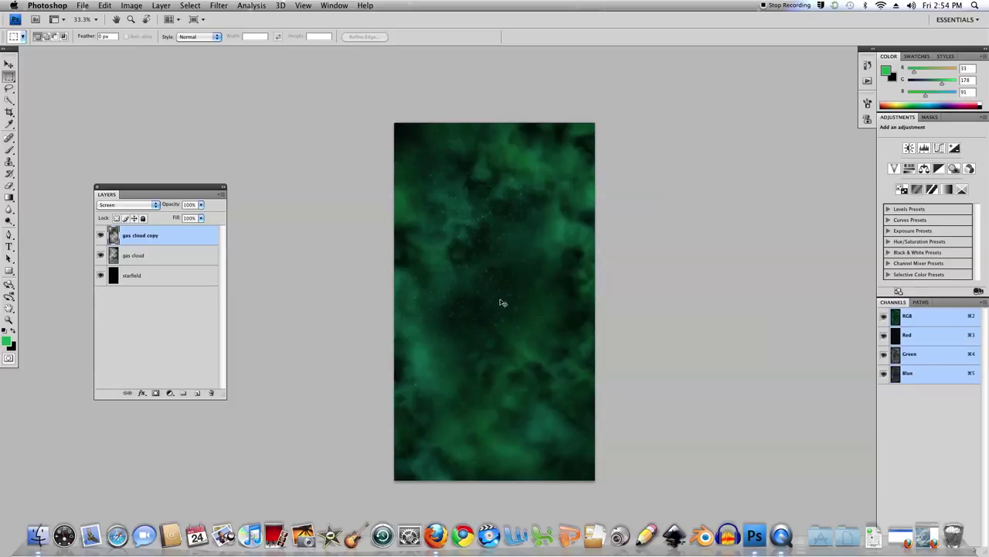
key("super+j")
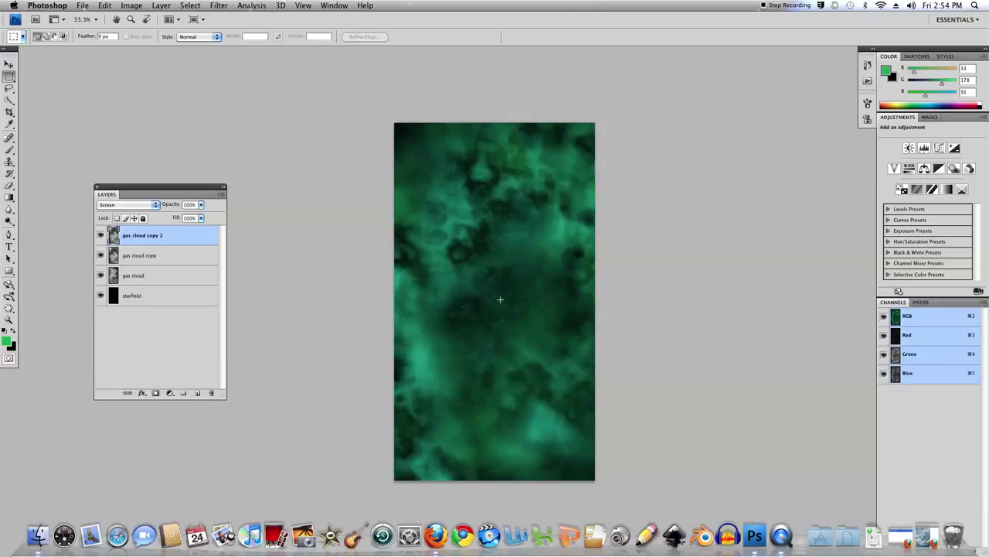
Rotate gas cloud copy 2 about -67° with Free Transform and commit it.
key("super+t")
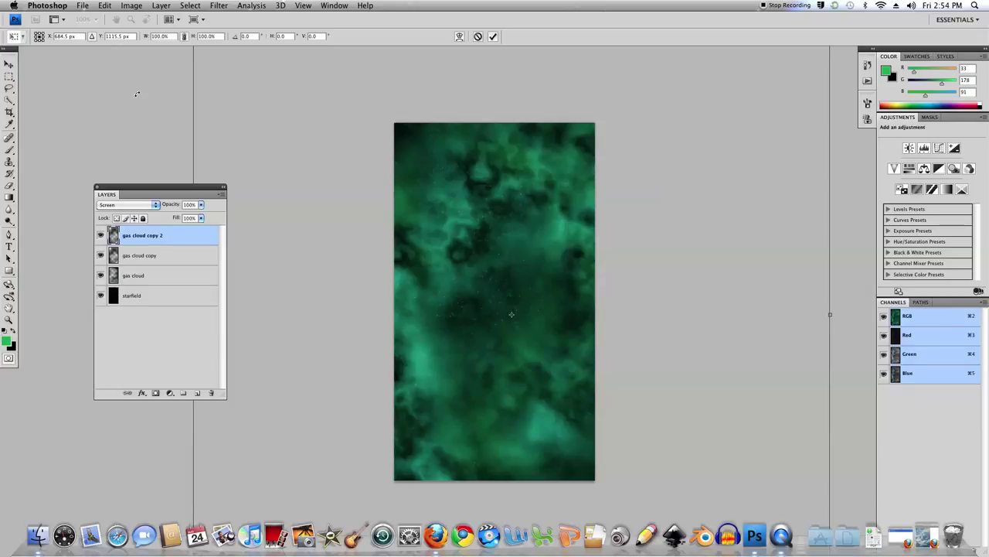
mouse_move(137, 94)
left_mouse_down()
mouse_move(107, 414)
mouse_move(139, 535)
left_mouse_up()
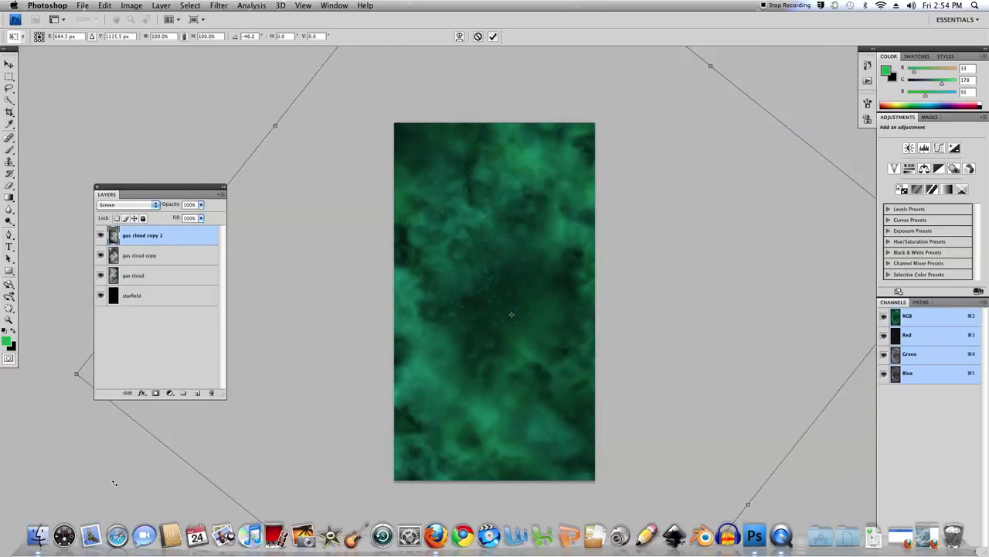
left_click_drag(140, 535, 172, 554)
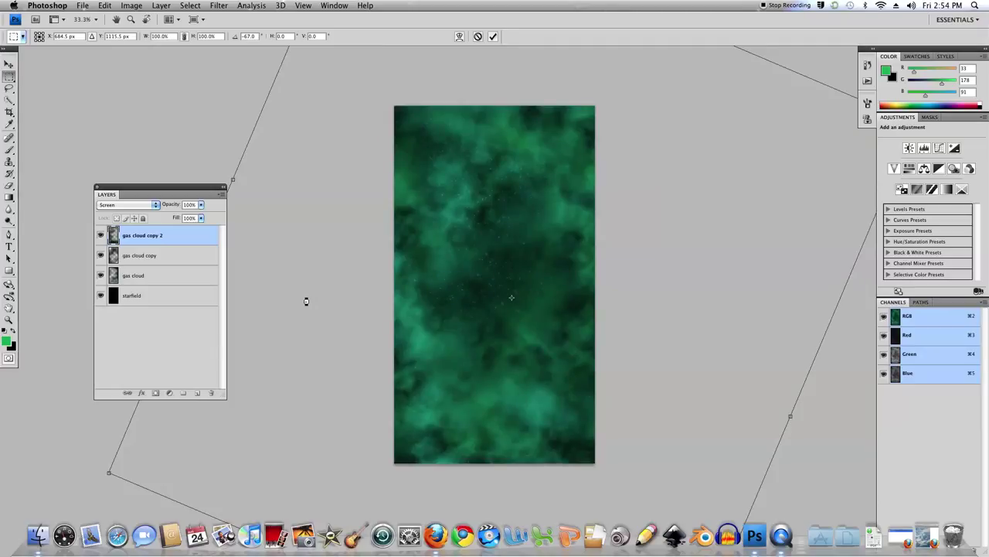
key("Return")
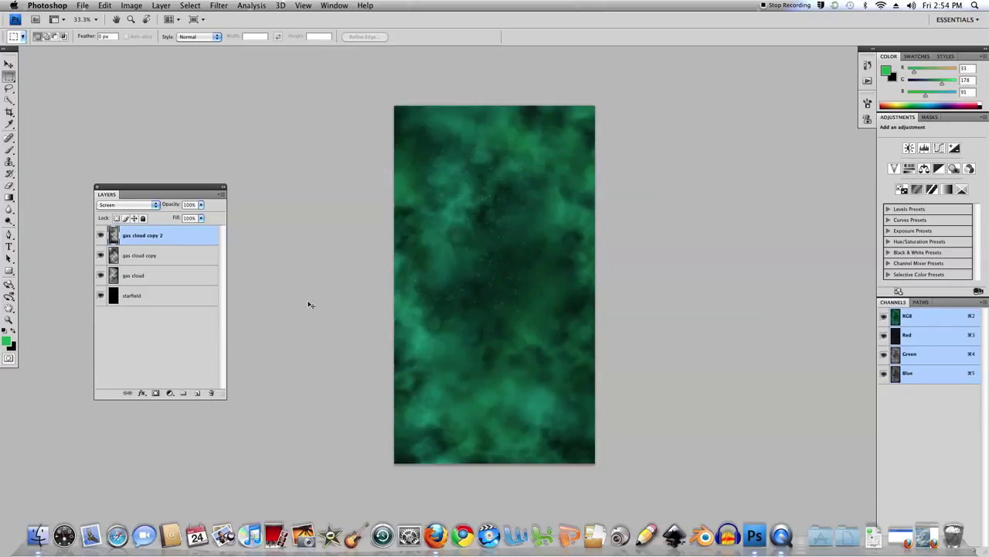
key("ctrl+u")
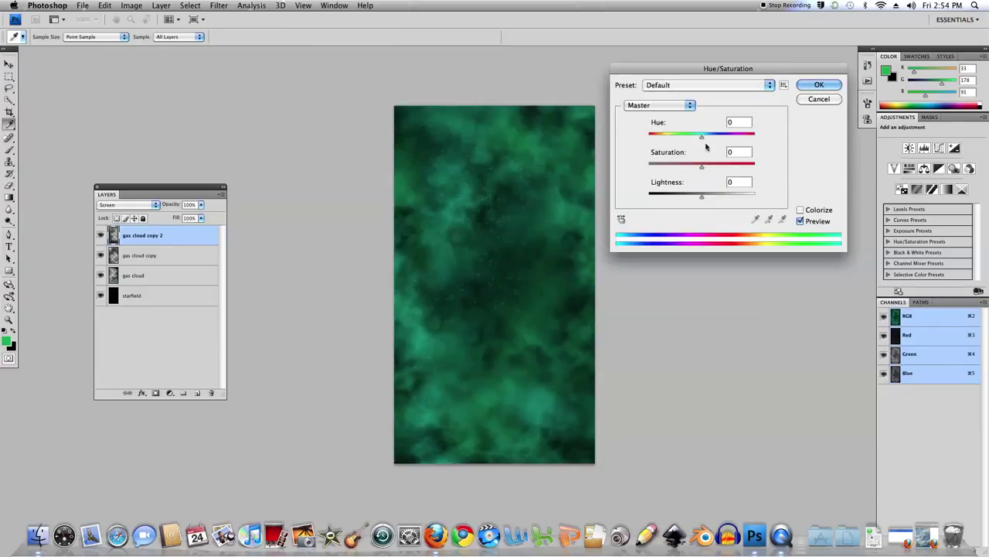
Shift gas cloud copy 2's hue by -123 and raise its saturation to +21.
mouse_move(703, 137)
left_mouse_down()
mouse_move(718, 139)
mouse_move(660, 136)
left_mouse_up()
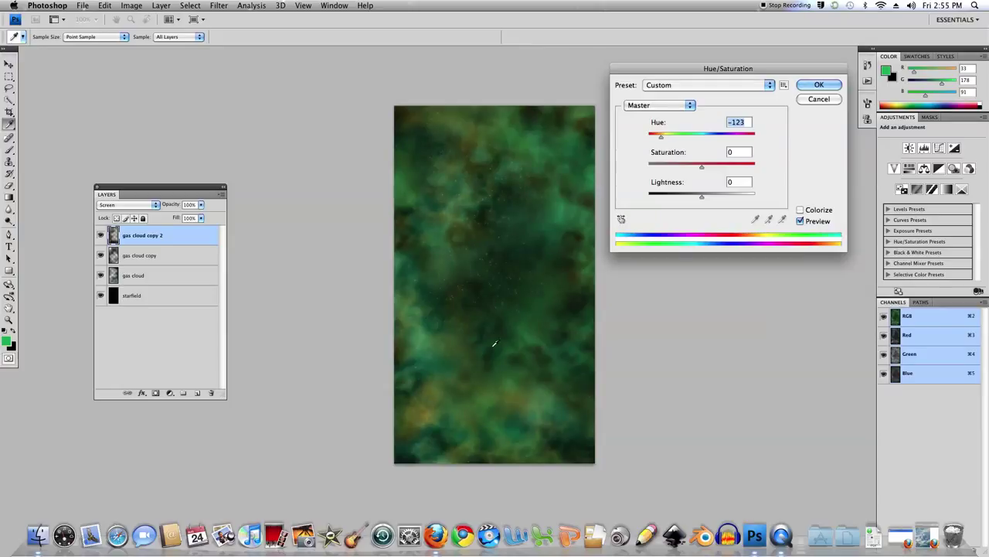
left_click_drag(701, 169, 721, 170)
left_click_drag(721, 170, 714, 170)
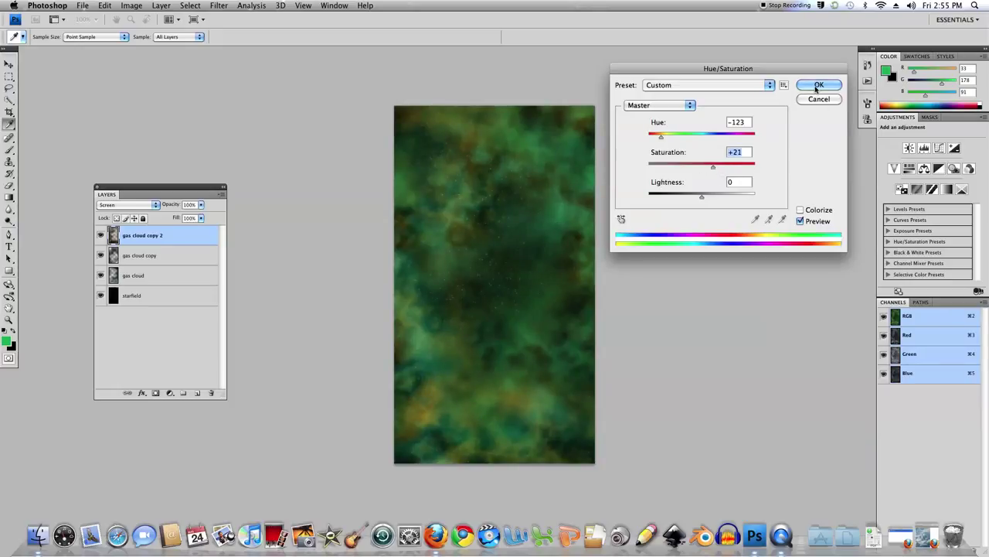
left_click(818, 86)
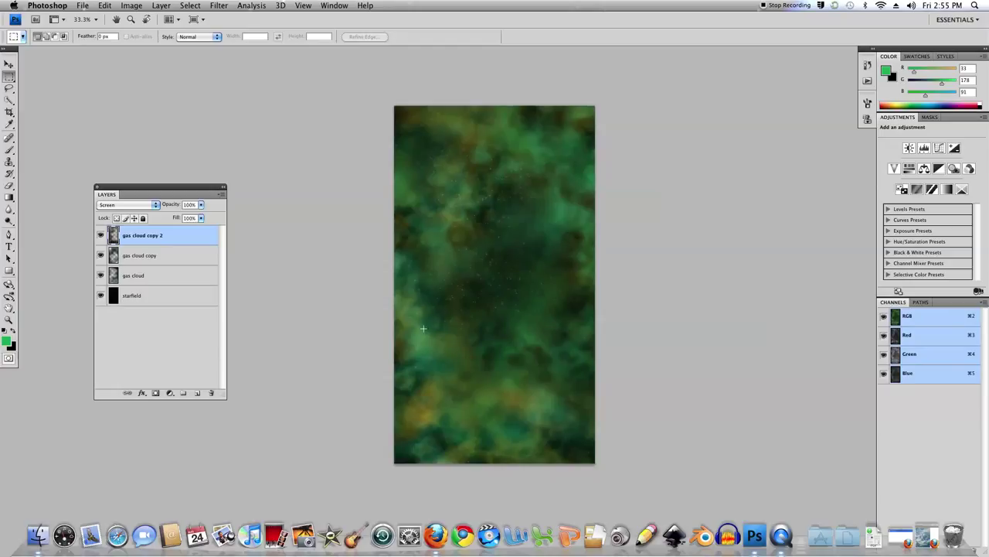
left_click(152, 276, "shift")
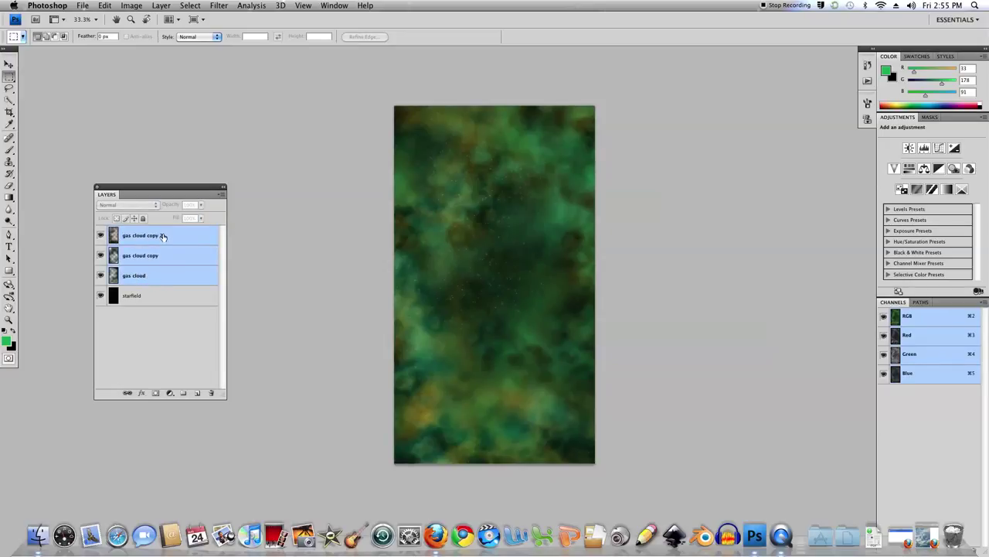
Merge the three gas cloud layers into a single gas cloud copy 2 layer.
key("ctrl+e")
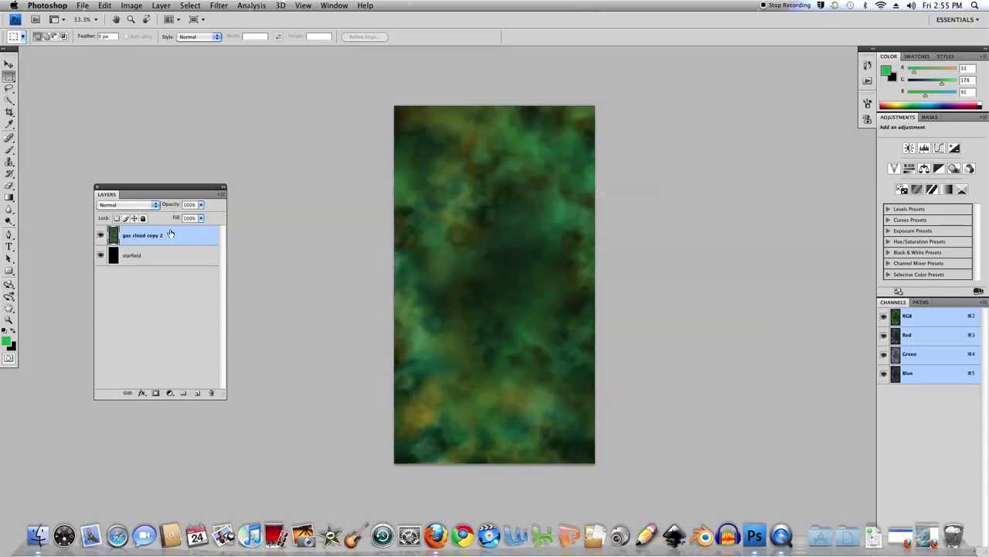
key("super+minus")
key("super+minus")
key("super+minus")
key("super+minus")
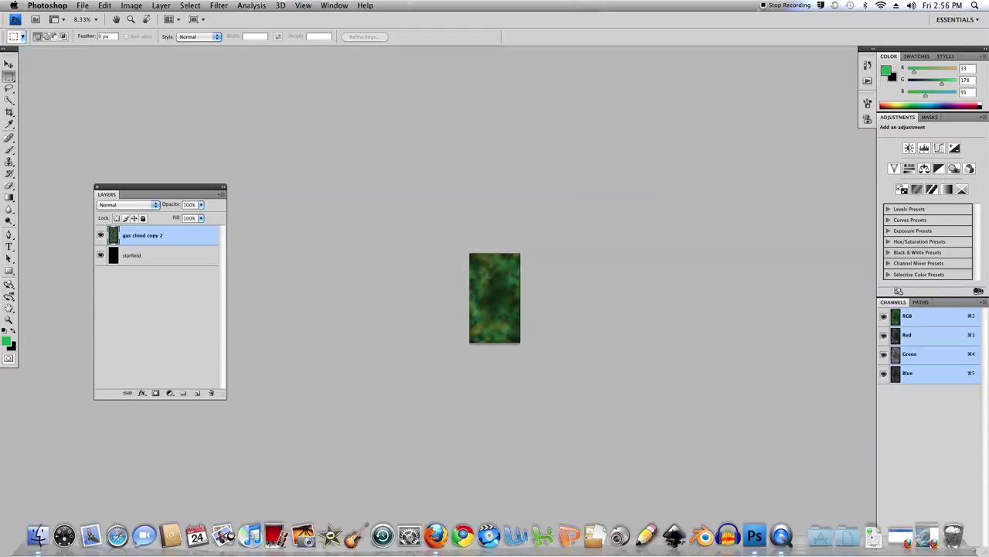
Scale the merged gas cloud layer up to about 195.3%, then zoom back to 33.3%.
key("super+minus")
key("super+minus")
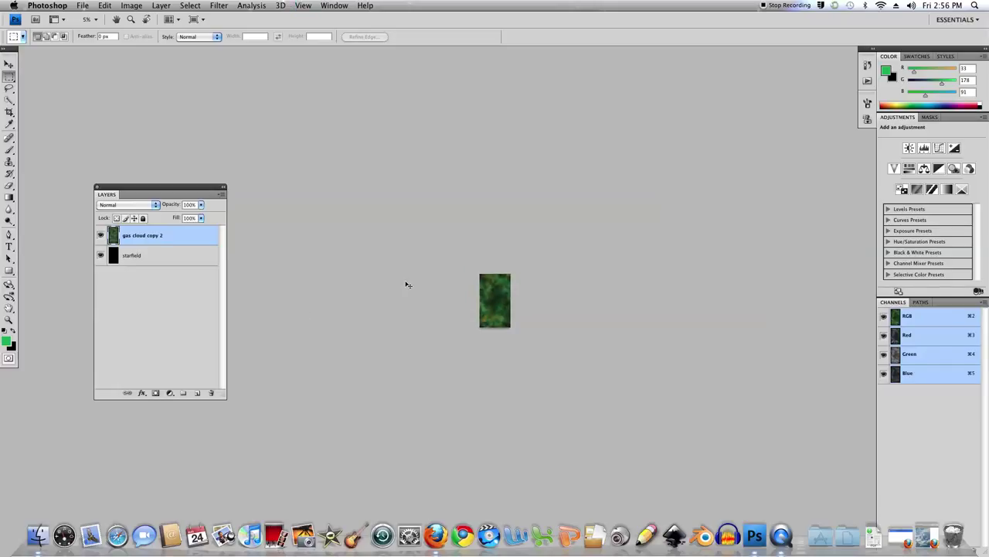
key("super+t")
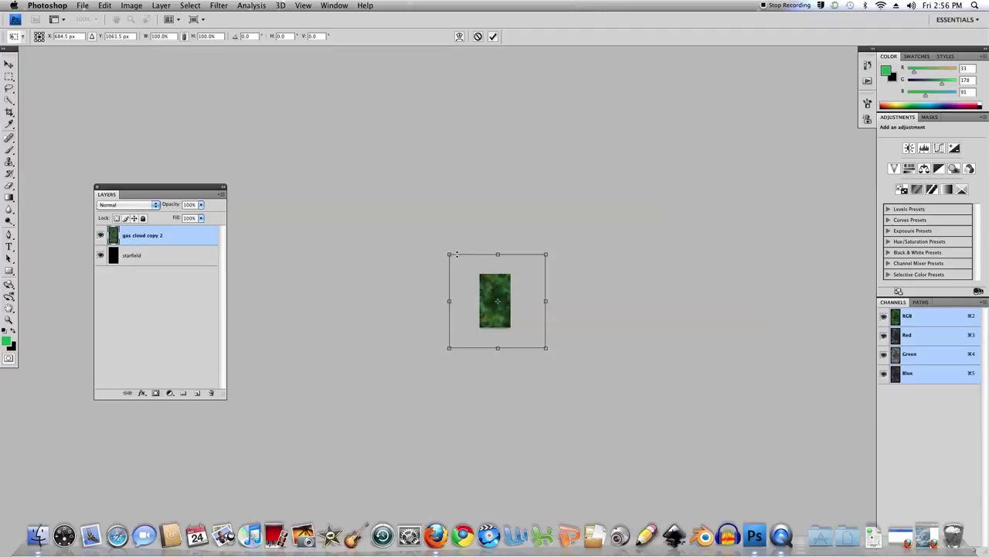
left_click_drag(449, 254, 401, 126)
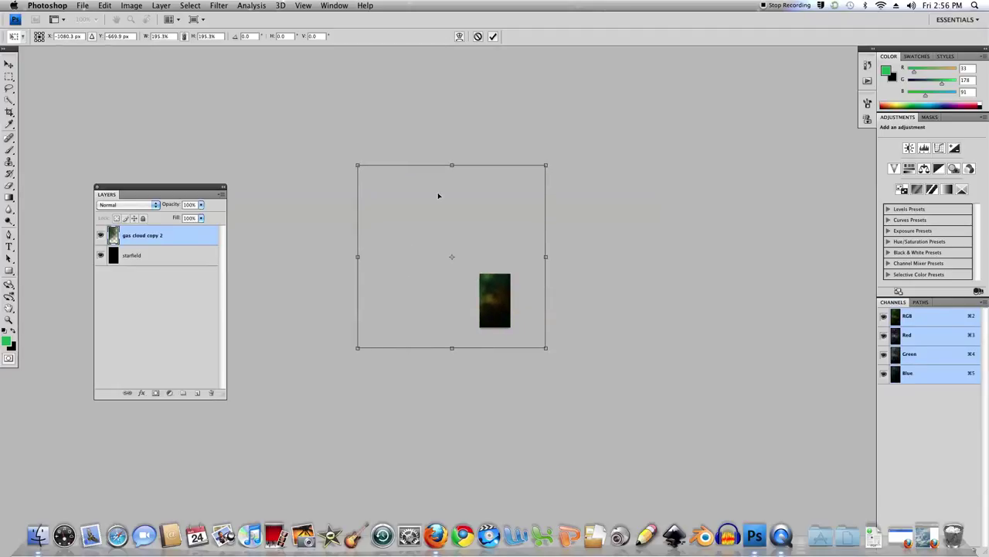
left_click_drag(494, 301, 505, 315)
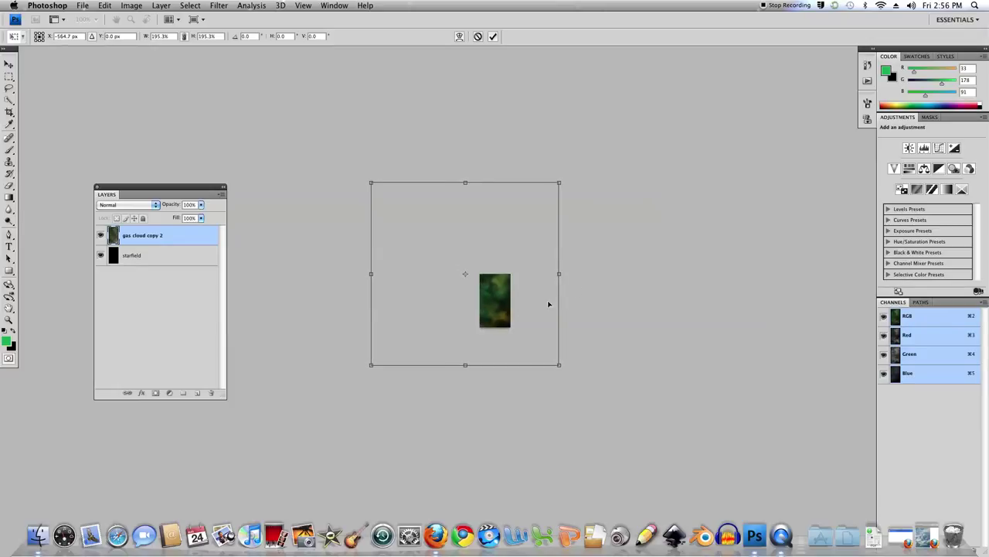
left_click_drag(498, 293, 499, 291)
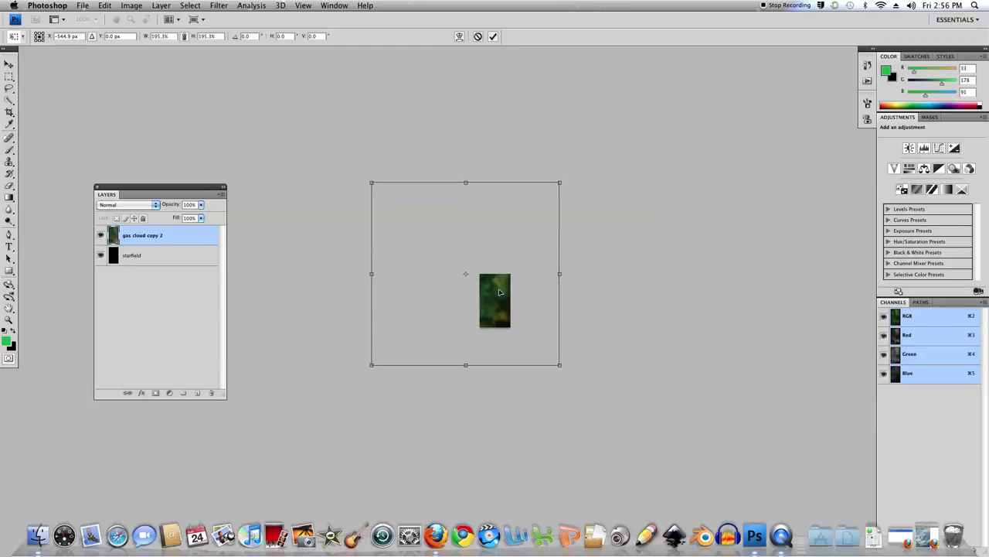
key("m")
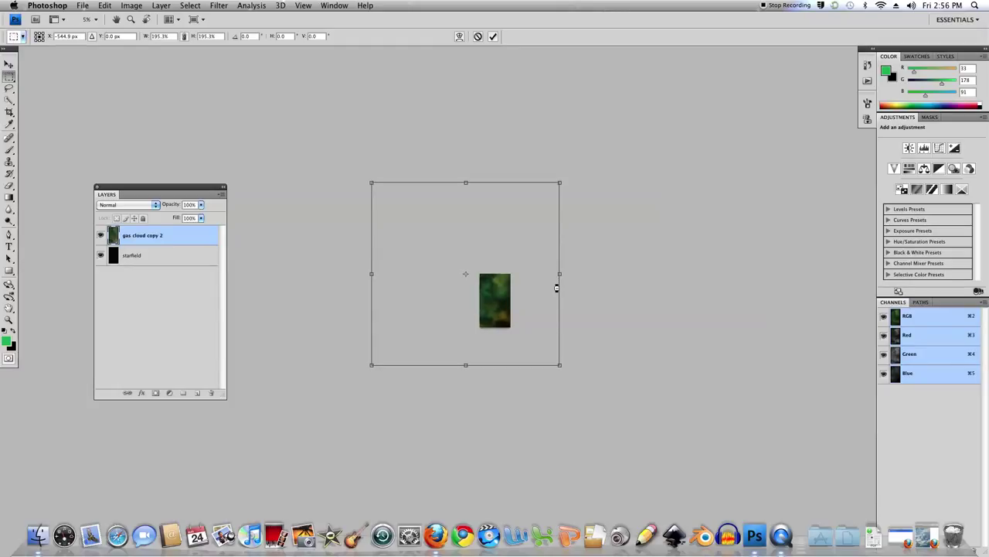
key("Return")
key("super+equal")
key("super+equal")
key("super+equal")
key("super+equal")
key("super+equal")
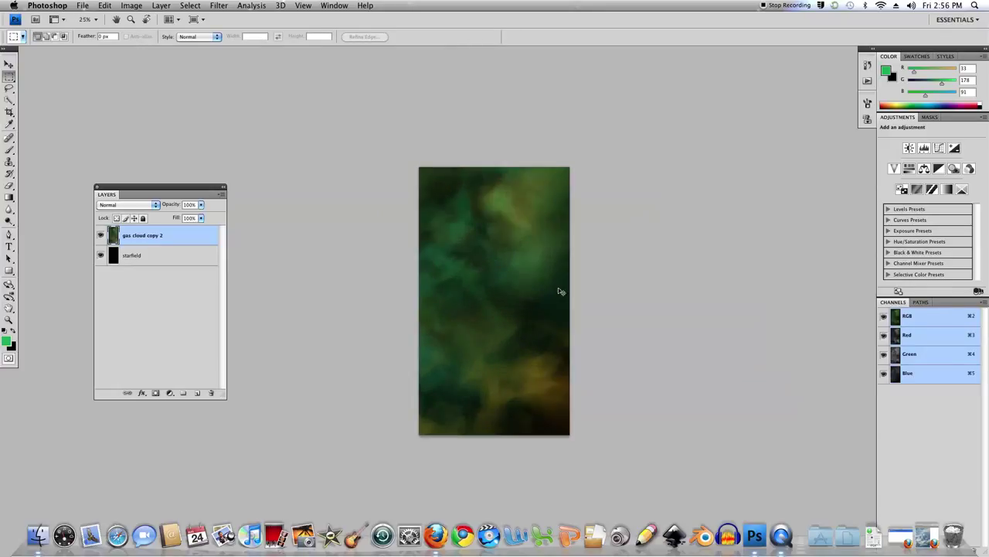
key("super+equal")
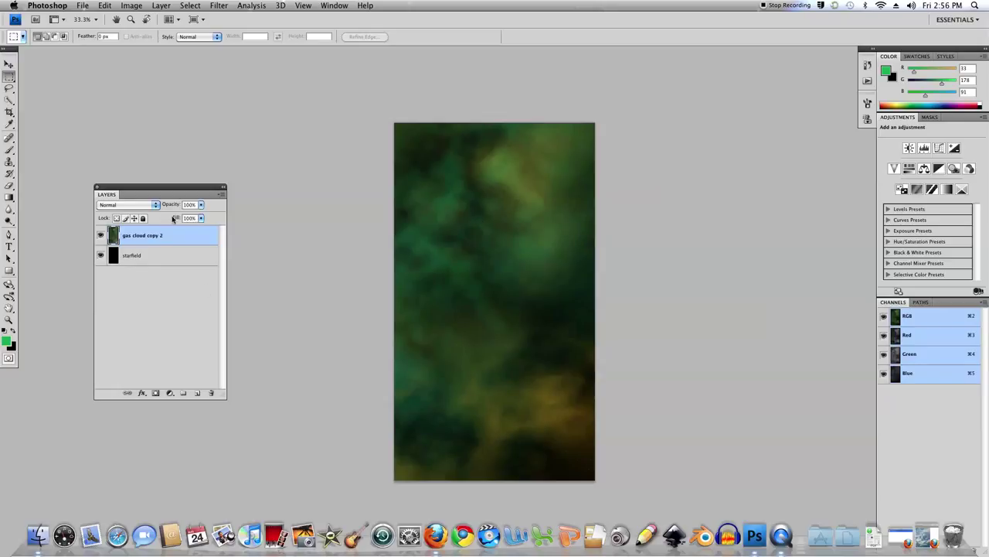
Move the enlarged cloud layer down and right, then duplicate it as gas cloud copy 3.
left_click(11, 67)
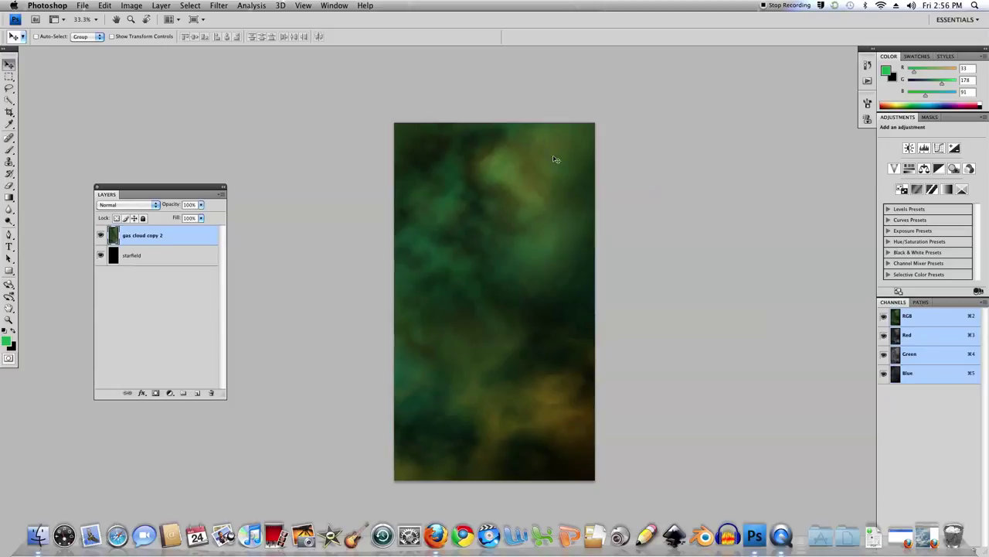
mouse_move(456, 218)
left_mouse_down()
mouse_move(598, 284)
mouse_move(623, 169)
mouse_move(543, 301)
mouse_move(539, 271)
left_mouse_up()
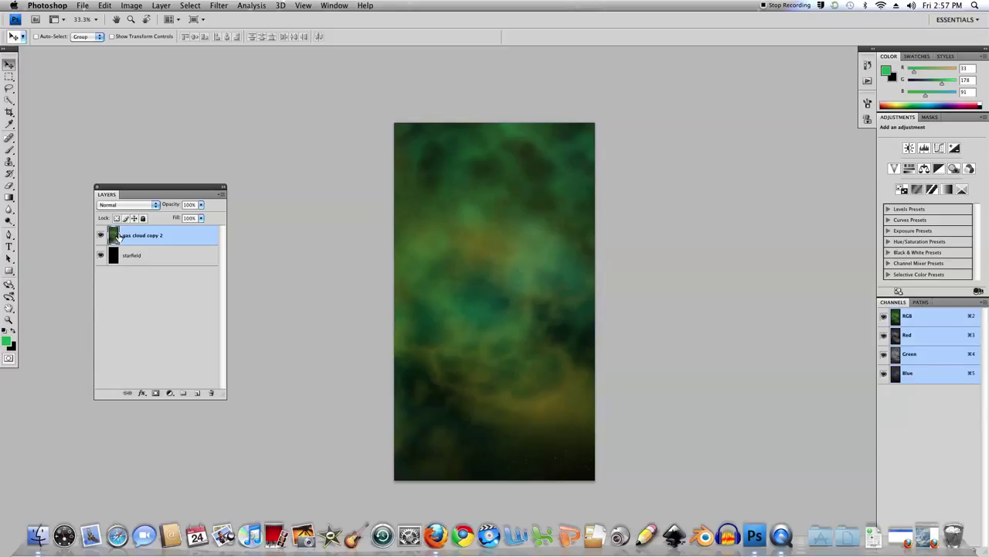
key("super+j")
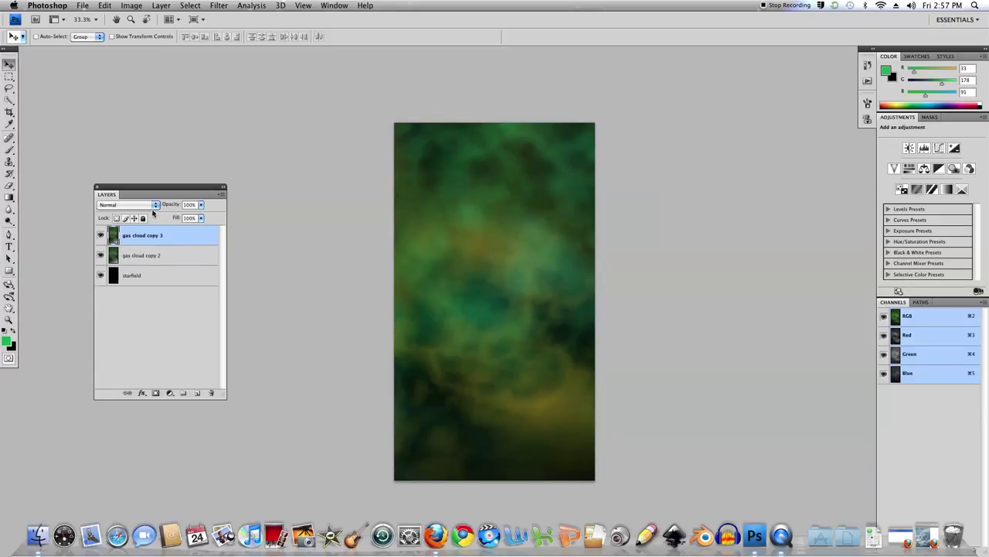
Set gas cloud copy 3 to Screen mode and lower gas cloud copy 2's opacity to 74%.
left_click(156, 206)
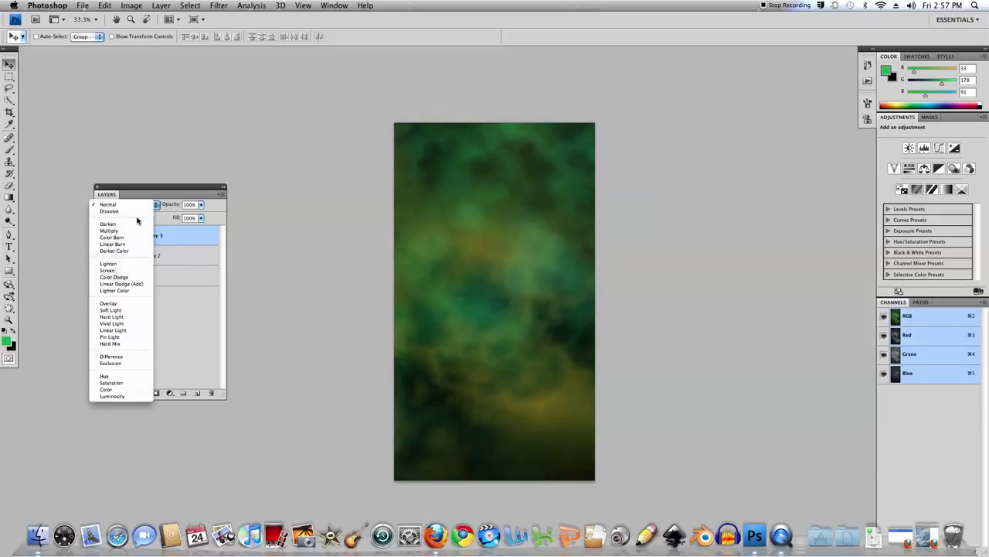
left_click(116, 271)
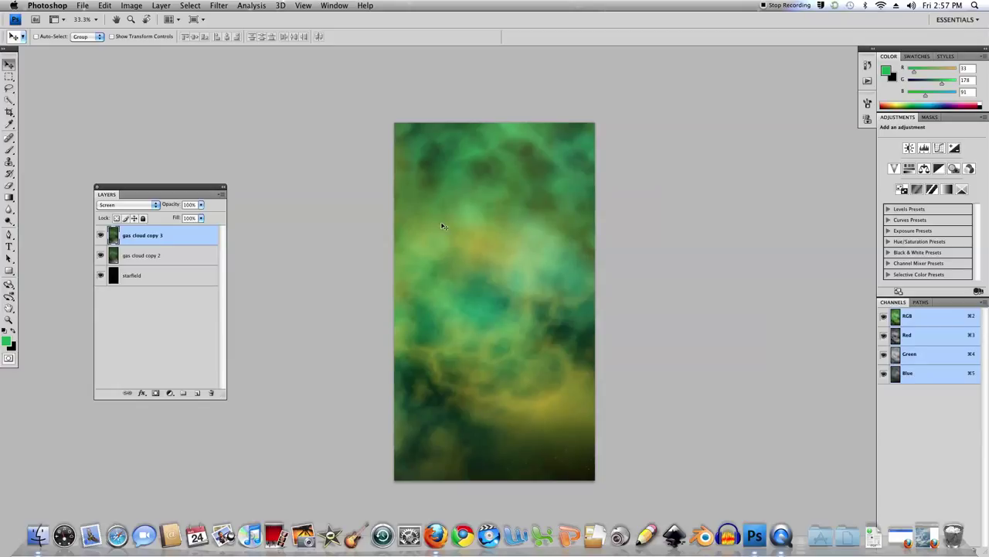
left_click(170, 259)
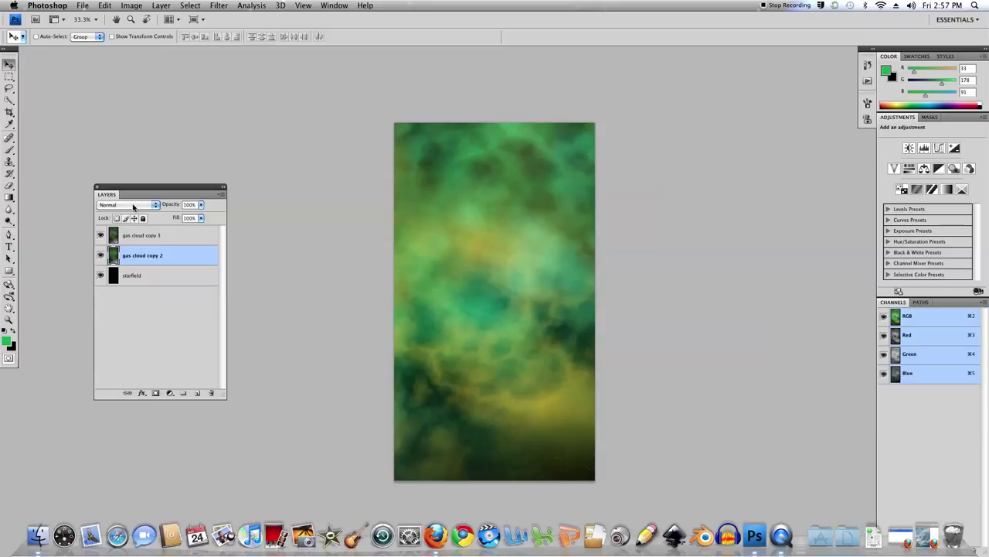
left_click(202, 206)
left_click_drag(202, 216, 189, 217)
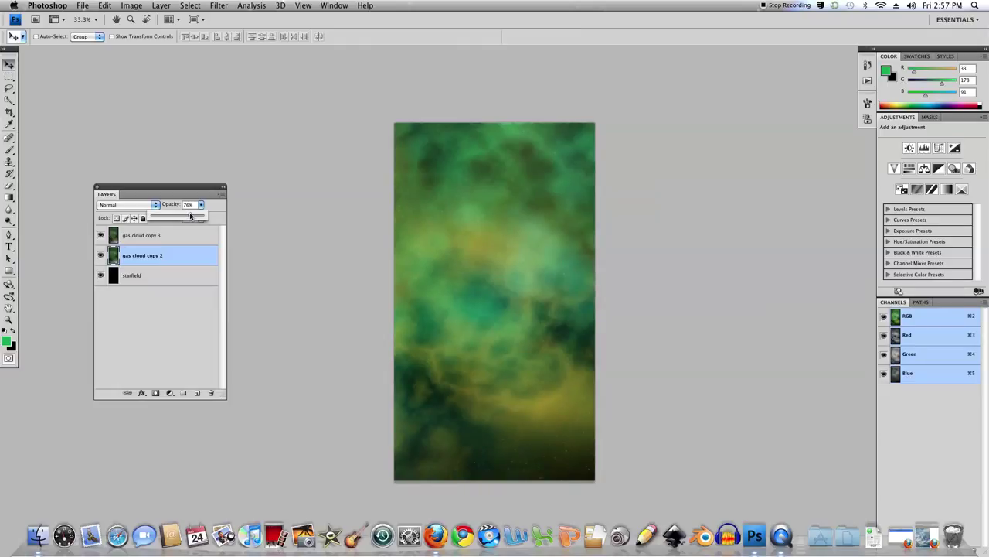
left_click_drag(192, 217, 190, 216)
left_click(181, 236)
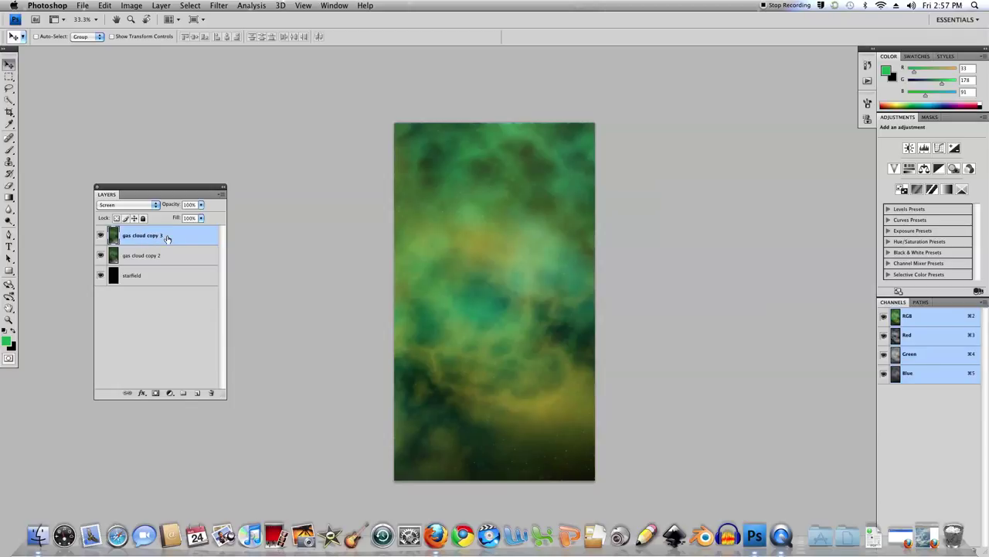
Apply Levels to gas cloud copy 3 with input values 32, 1.00 and 183.
key("ctrl+l")
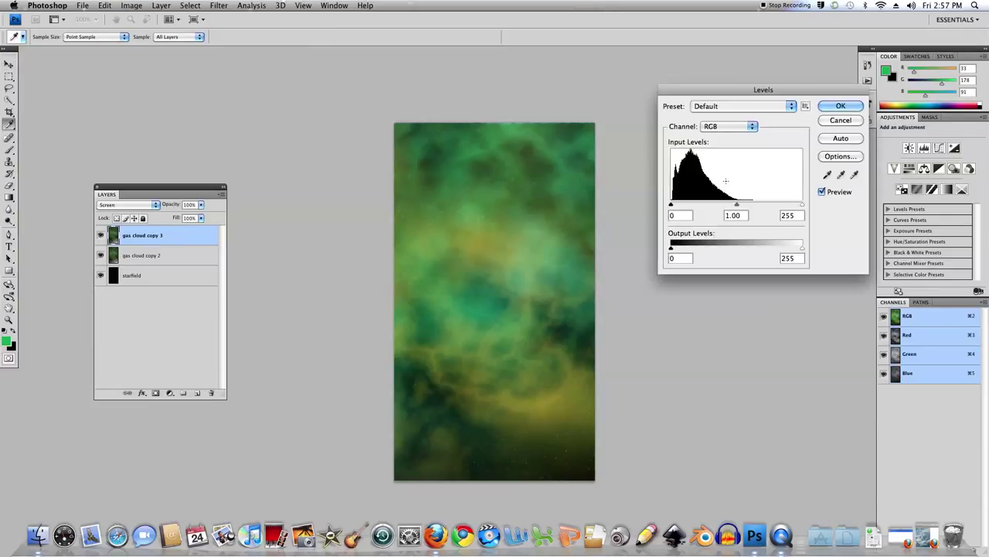
left_click_drag(673, 205, 681, 206)
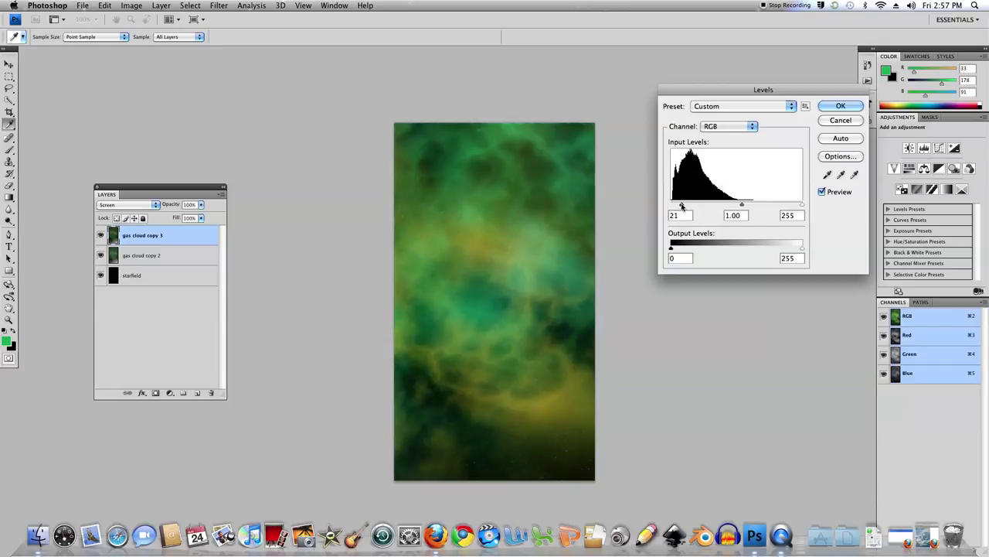
left_click_drag(801, 205, 773, 206)
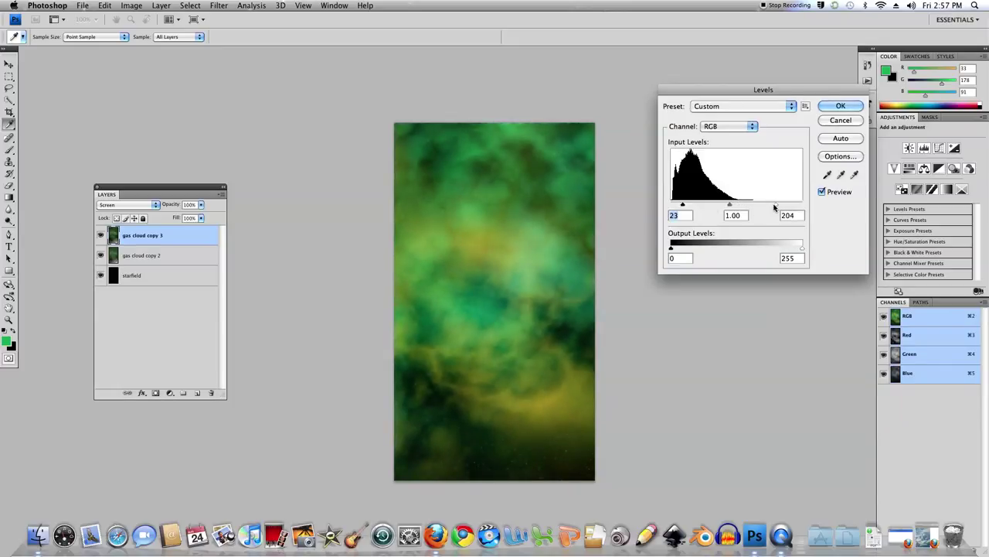
left_click_drag(772, 207, 765, 207)
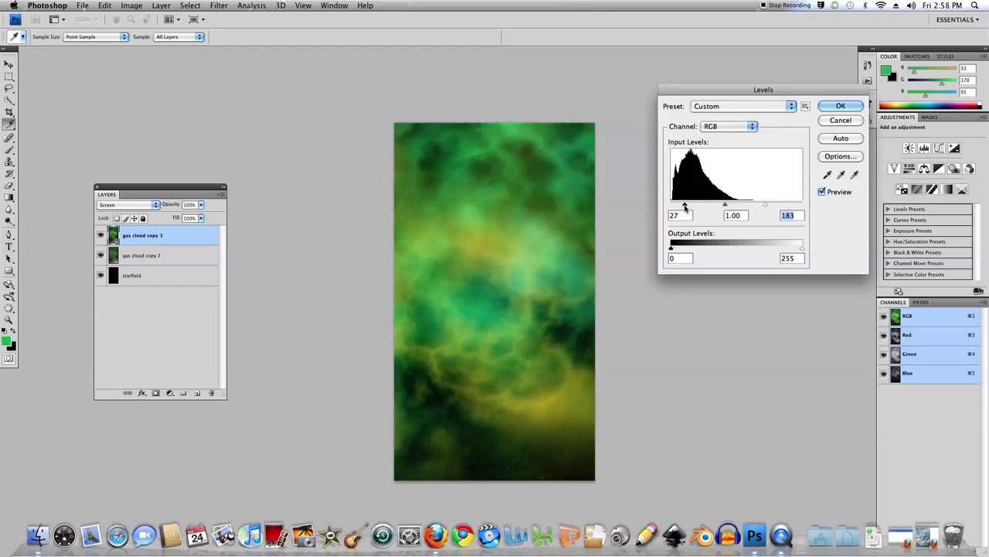
left_click_drag(685, 206, 687, 207)
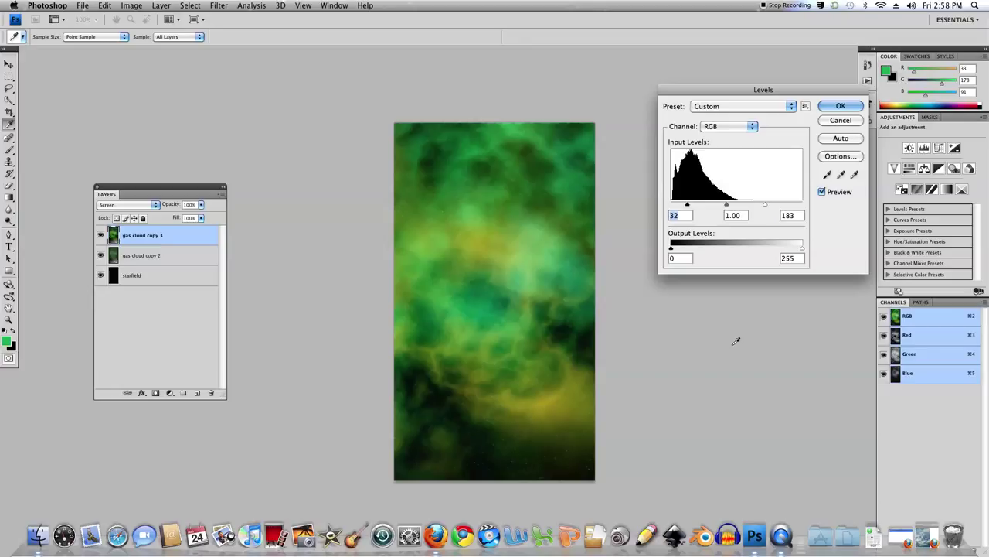
left_click(842, 106)
key("v")
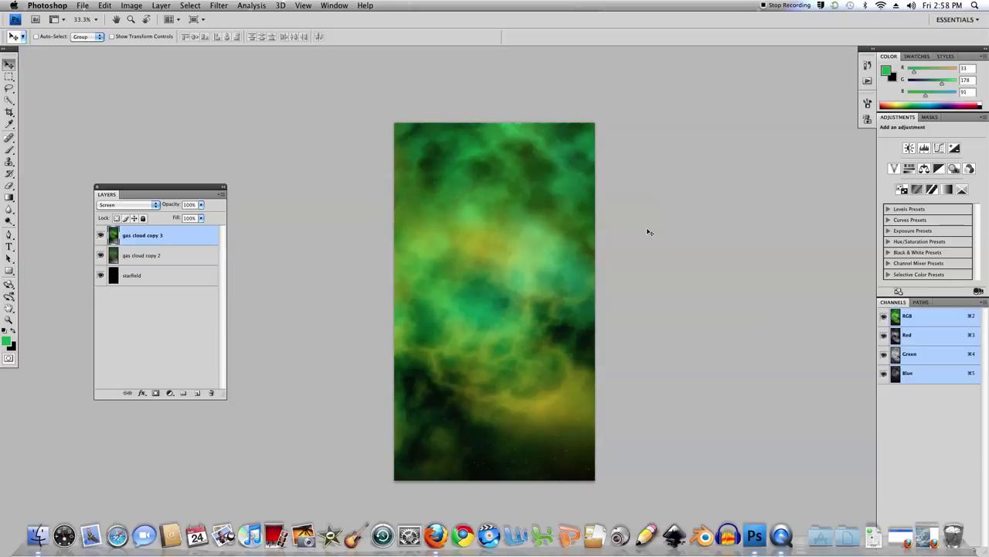
Give gas cloud copy 3 a mild Hue/Saturation saturation boost, keeping Hue at 0.
key("ctrl+u")
left_click_drag(705, 168, 722, 169)
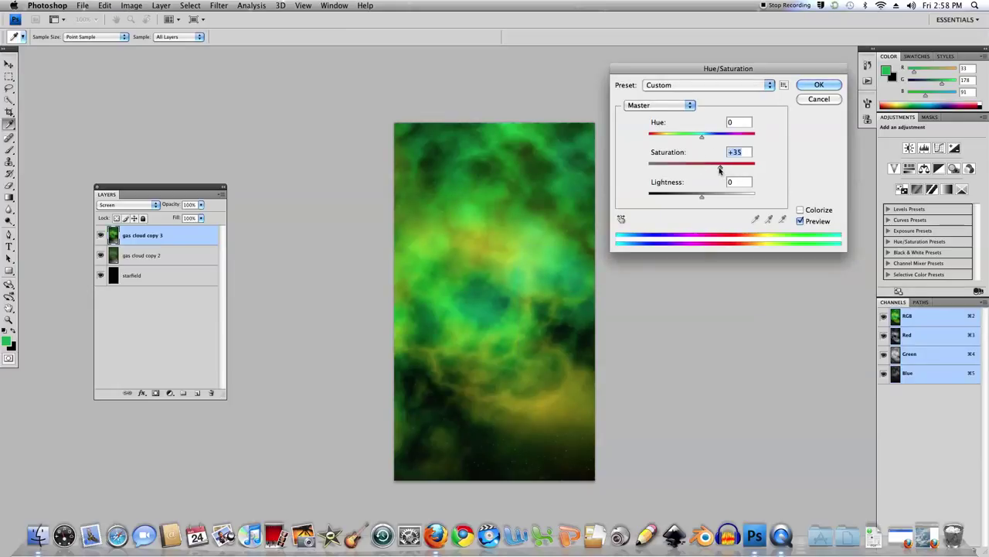
mouse_move(719, 169)
left_mouse_down()
mouse_move(768, 171)
mouse_move(715, 170)
left_mouse_up()
left_click_drag(714, 170, 713, 170)
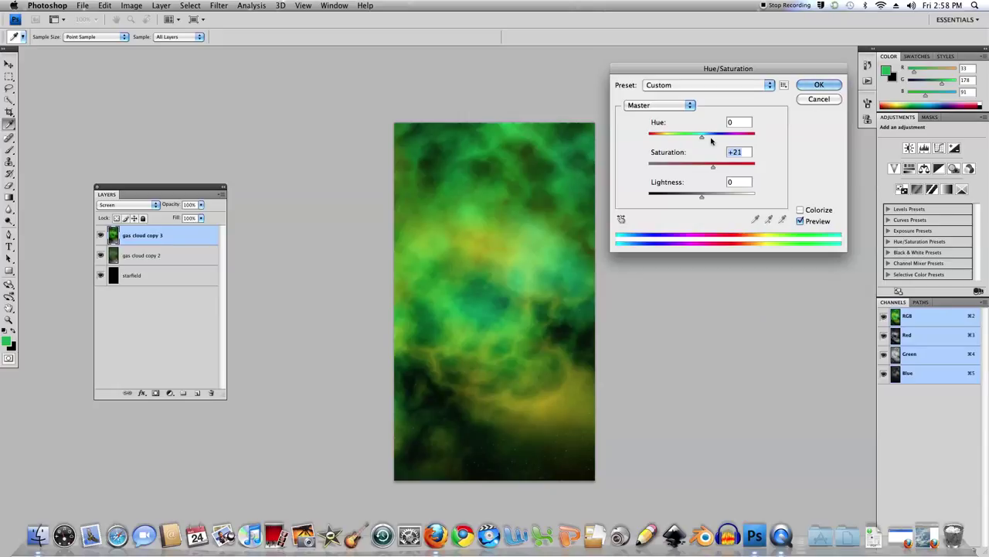
mouse_move(702, 136)
left_mouse_down()
mouse_move(730, 139)
mouse_move(700, 139)
left_mouse_up()
type("0")
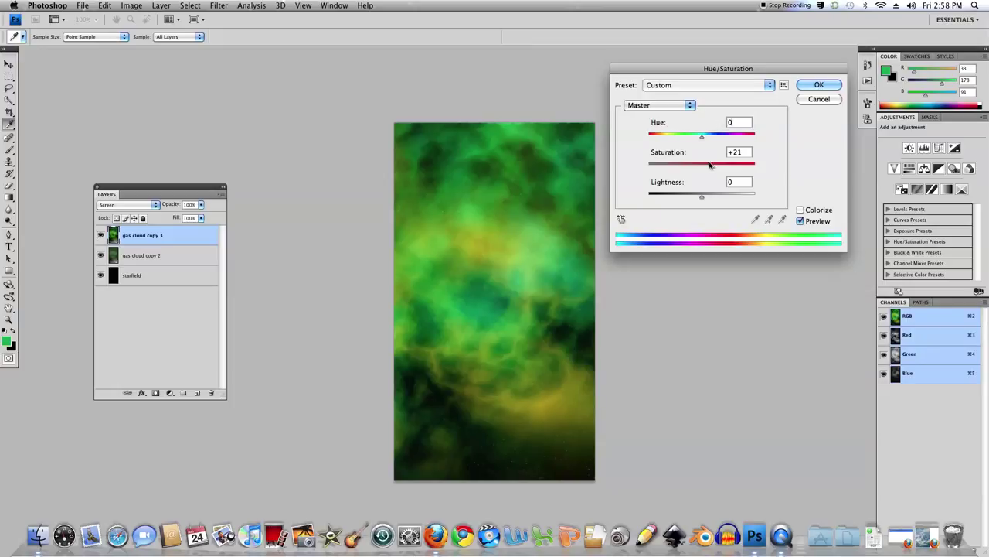
left_click_drag(713, 166, 707, 169)
left_click(814, 86)
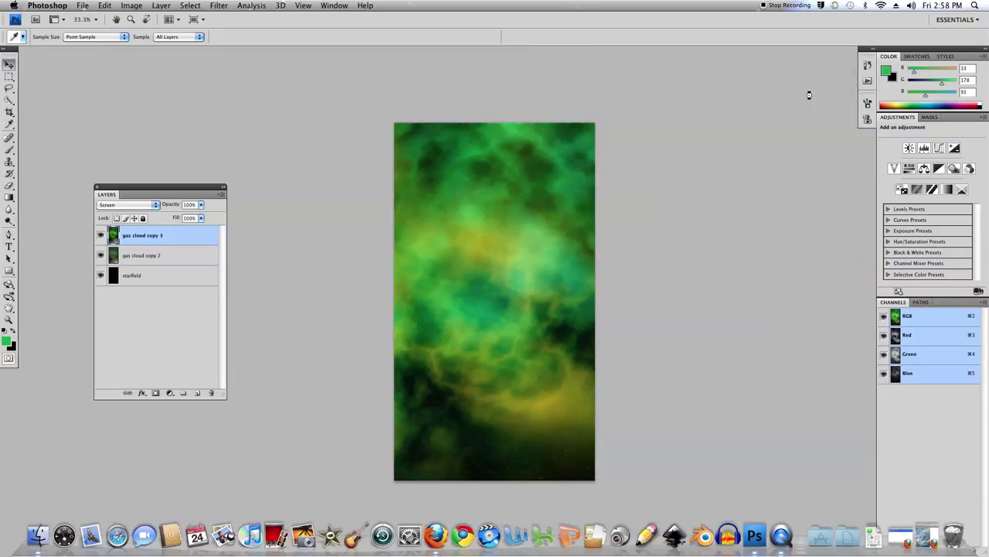
key("v")
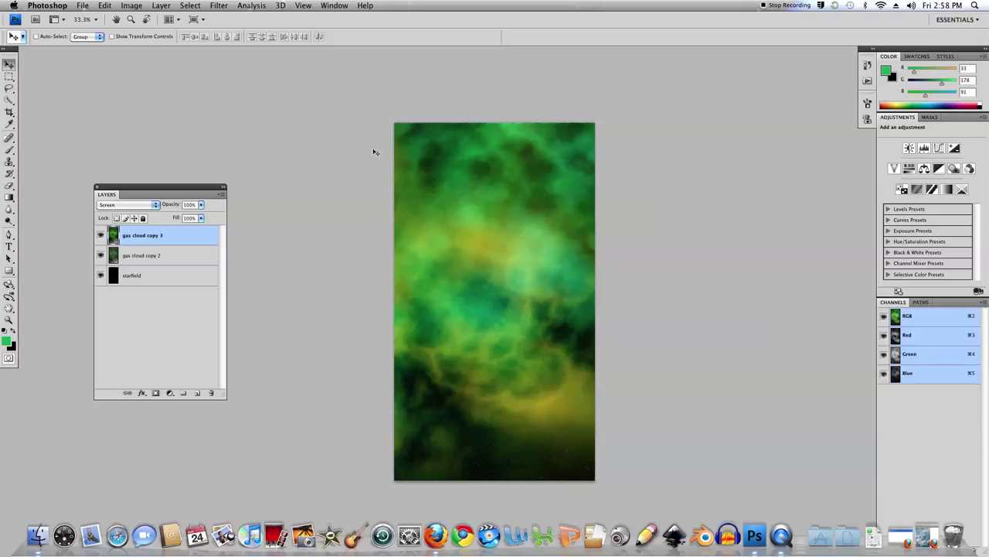
left_click(82, 5)
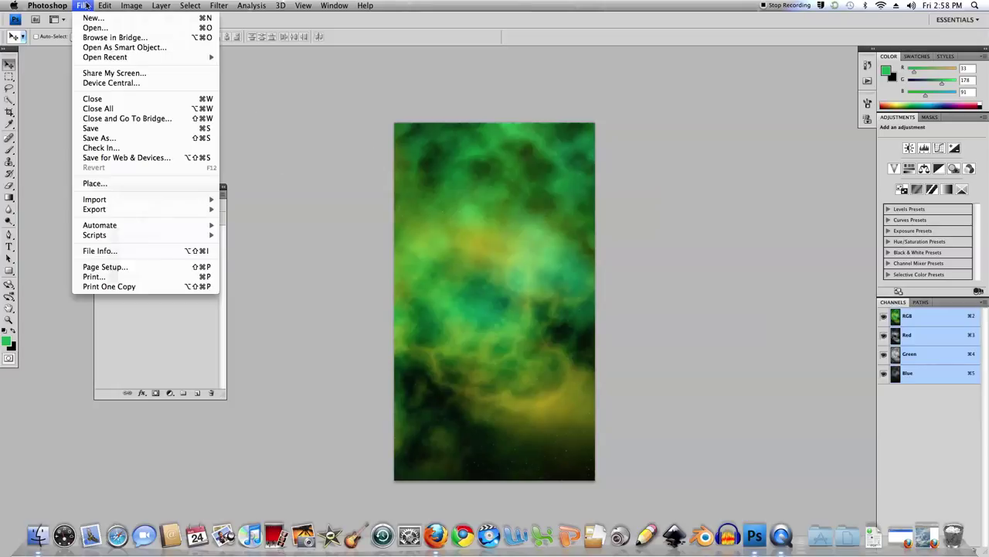
Create a new white 5 × 5 inch document at 130 pixels/inch.
left_click(93, 17)
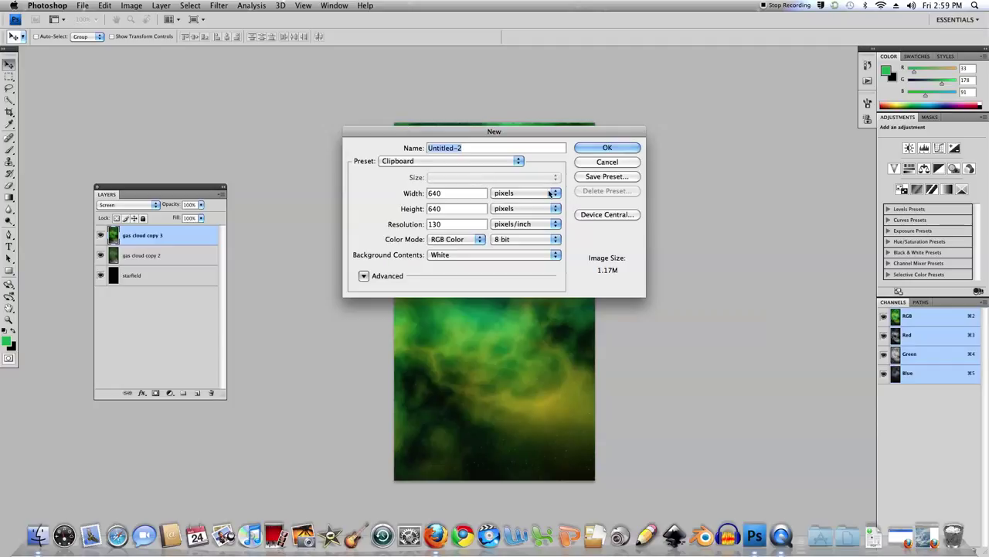
left_click(525, 192)
left_click(514, 202)
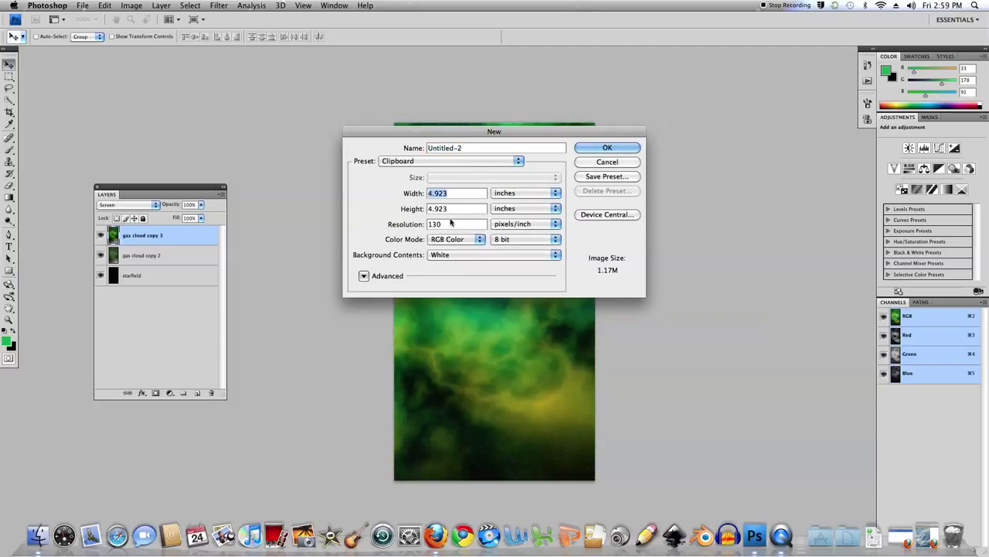
type("5")
key("Tab")
type("5")
left_click(607, 147)
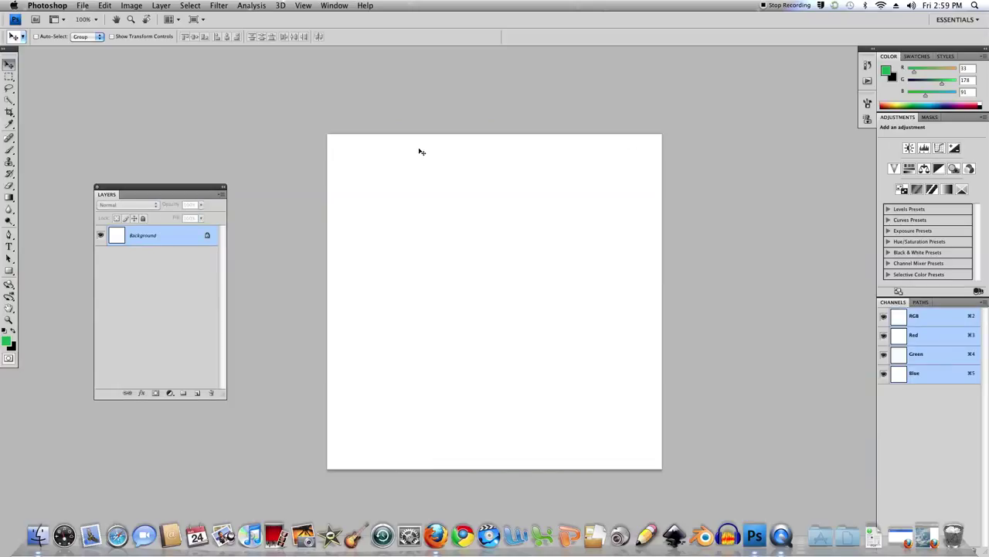
Set the foreground colour to a pale mint green.
left_click(10, 343)
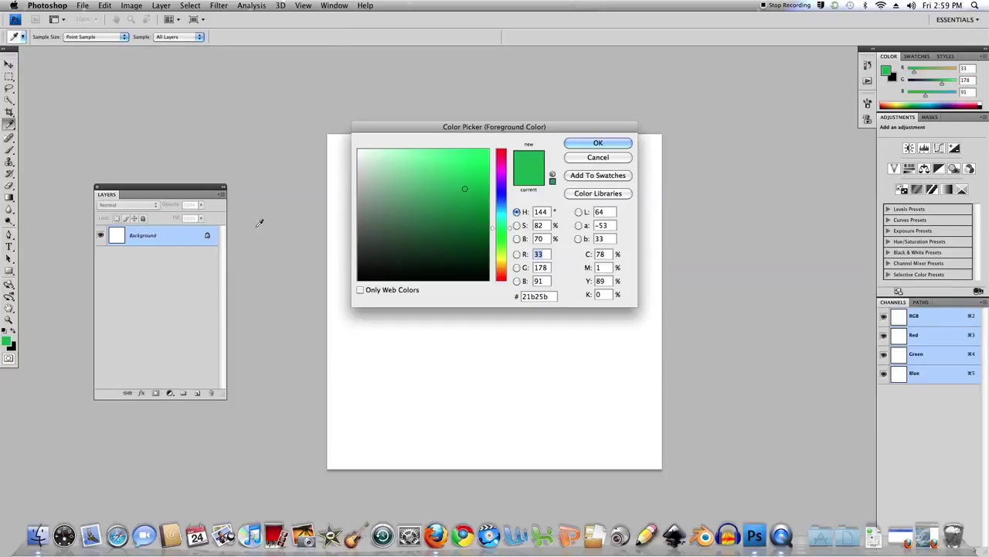
left_click(395, 166)
left_click_drag(395, 165, 389, 157)
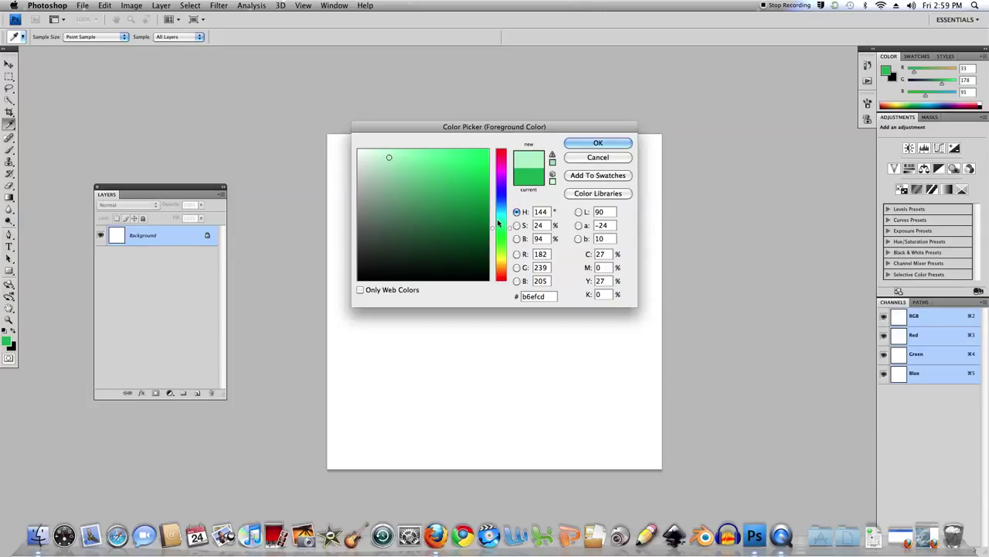
left_click(597, 143)
key("v")
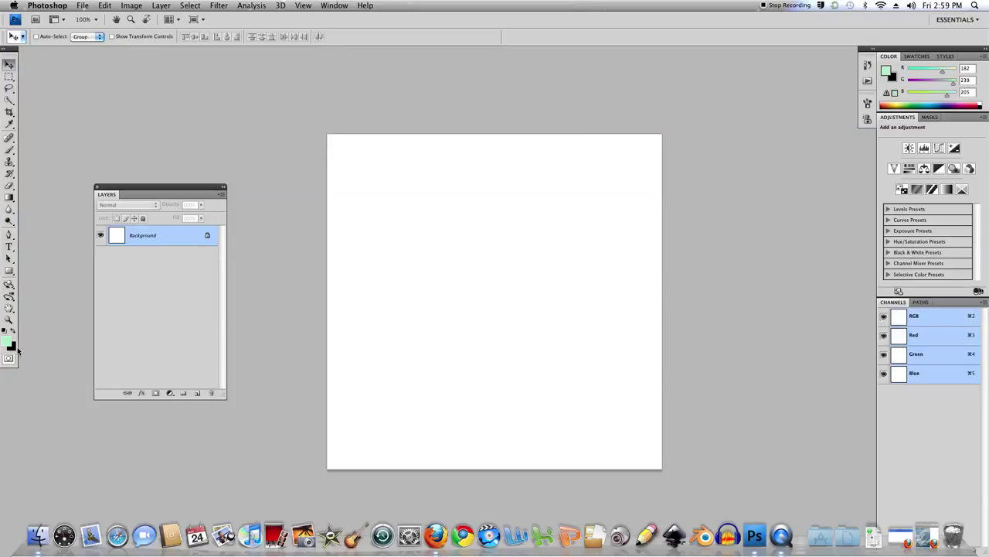
Set the background colour to dark green #0a6213 (R 10, G 98, B 19).
left_click(12, 348)
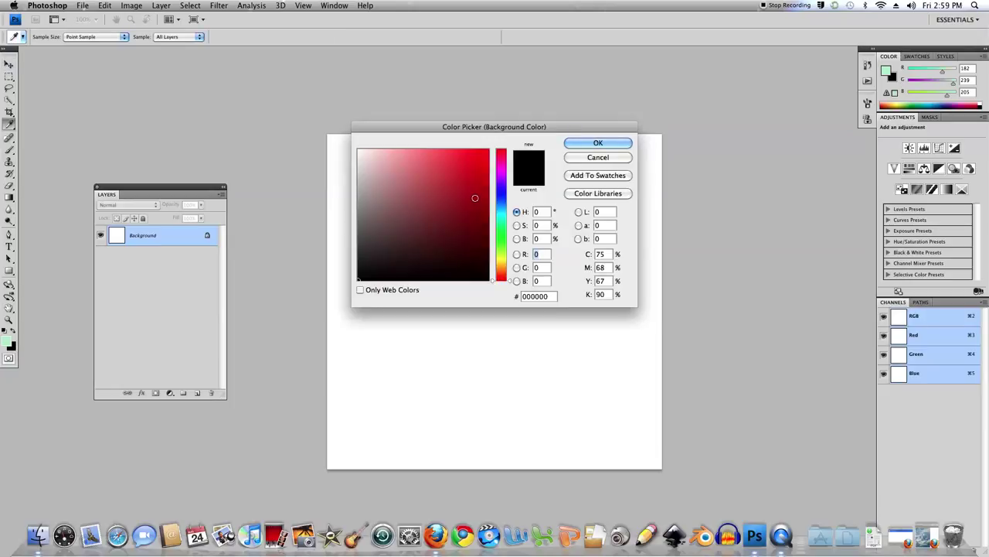
left_click(501, 234)
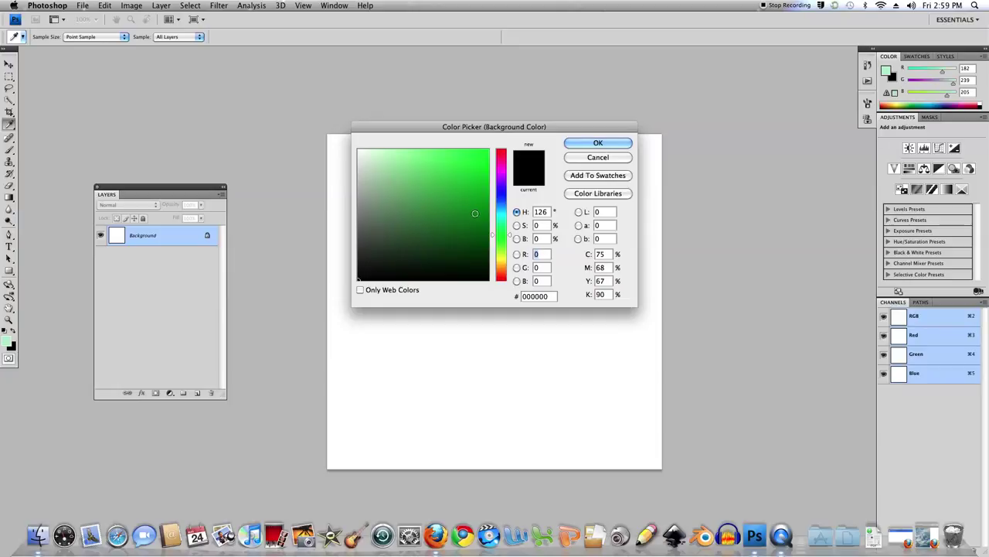
left_click(475, 223)
left_click(474, 229)
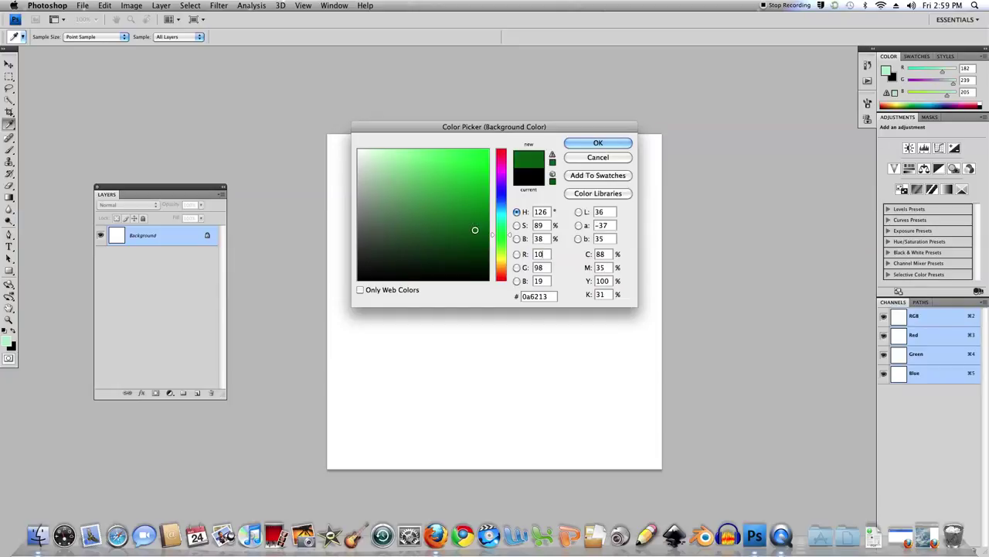
left_click(597, 144)
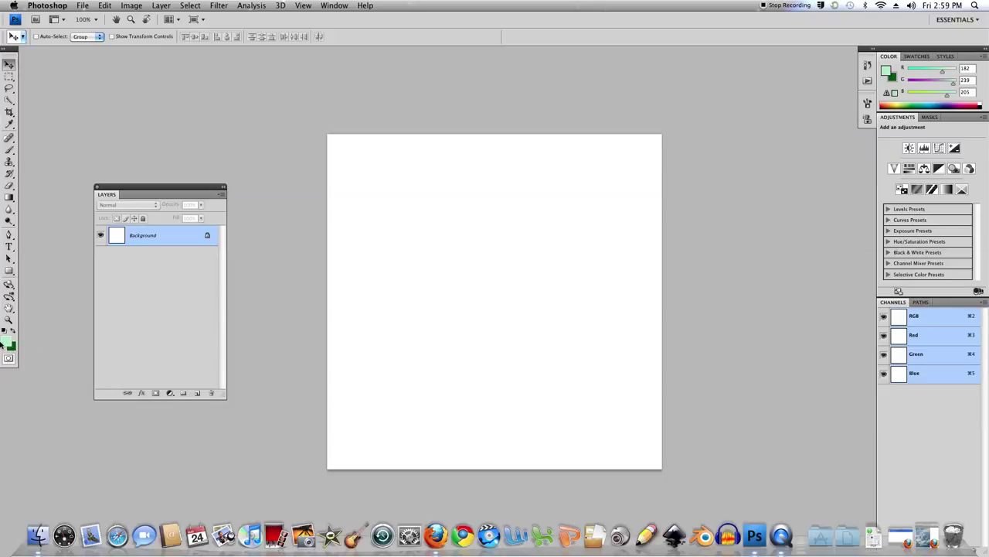
left_click(9, 151)
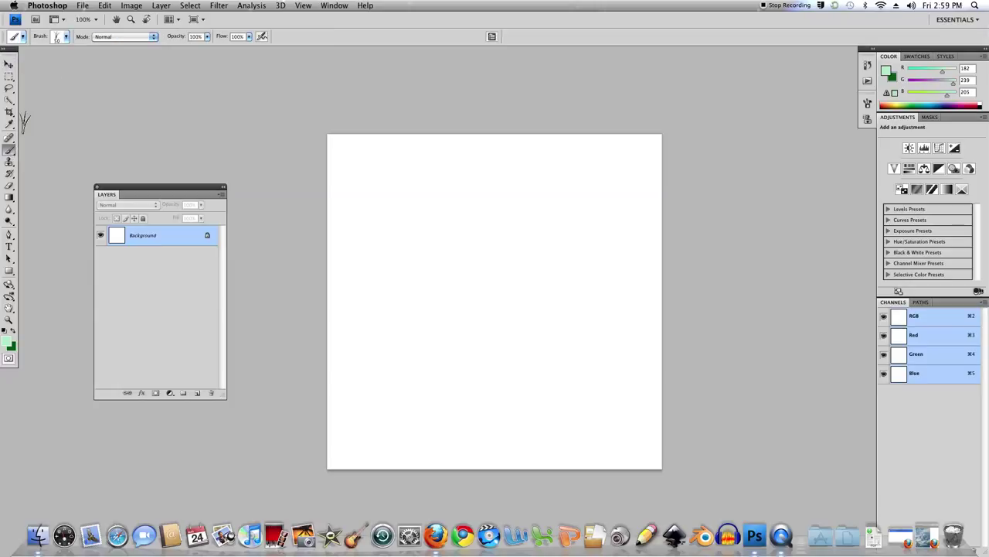
Load the 134 grass-blade brush at 45 px and show its Brushes panel settings.
left_click(66, 37)
scroll(116, 143, "up", 2)
scroll(116, 141, "down", 2)
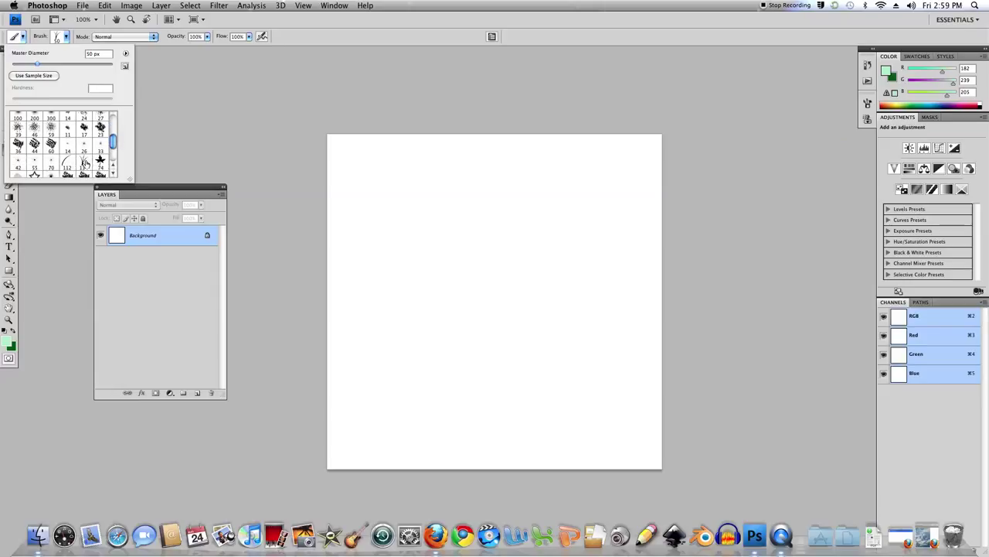
left_click(84, 163)
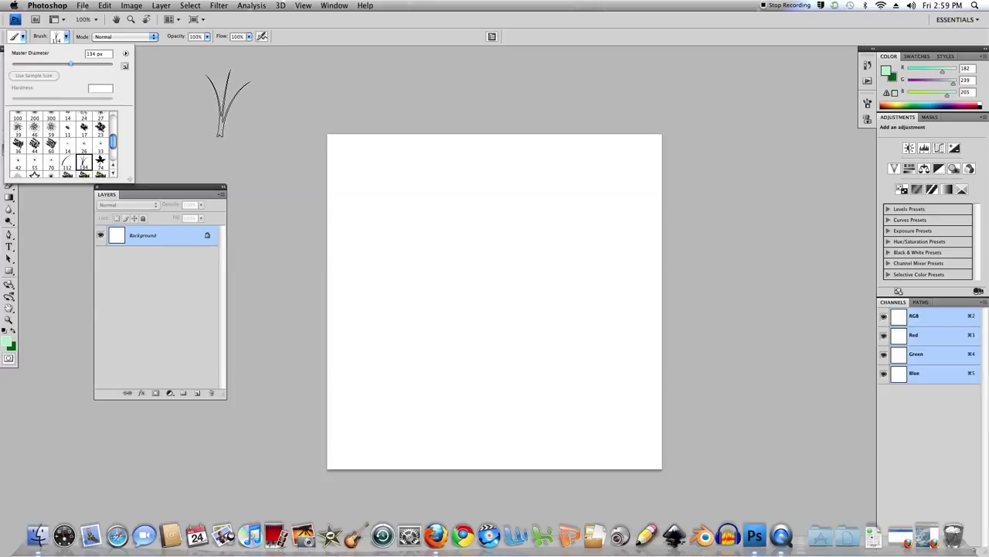
left_click(326, 32)
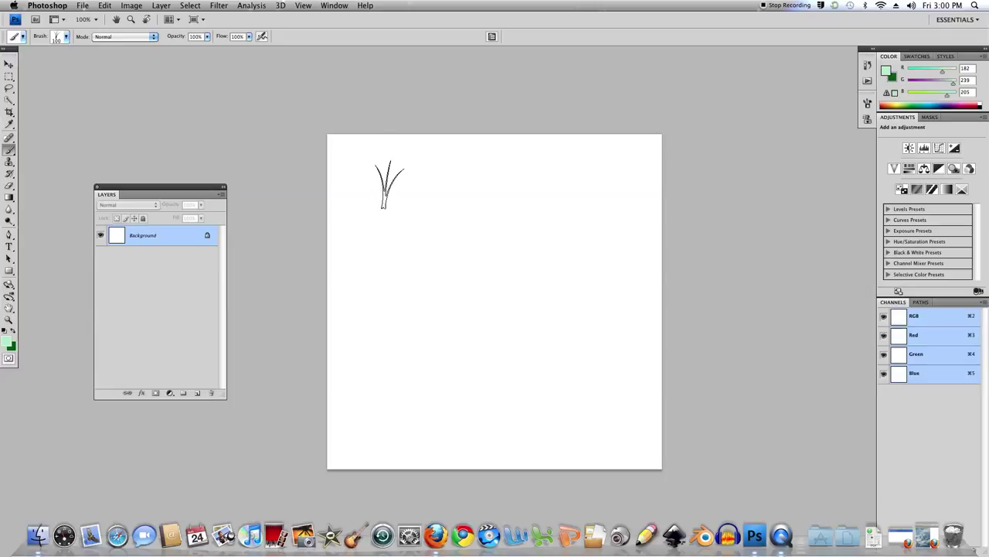
key("bracketleft")
key("bracketleft")
key("bracketleft")
left_click(491, 37)
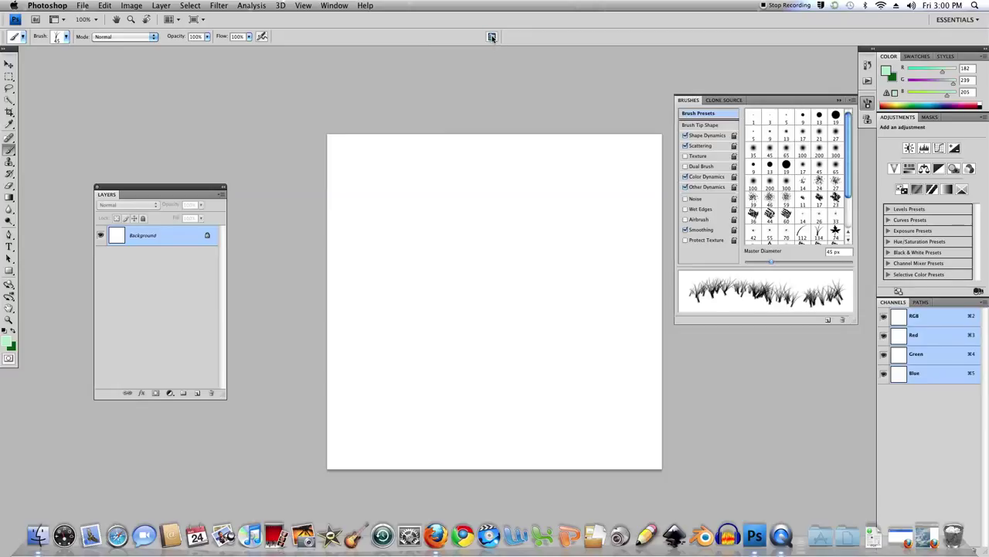
Lower size and angle jitter, scatter 77%, foreground/background jitter 100%, hue jitter 22%.
left_click(708, 136)
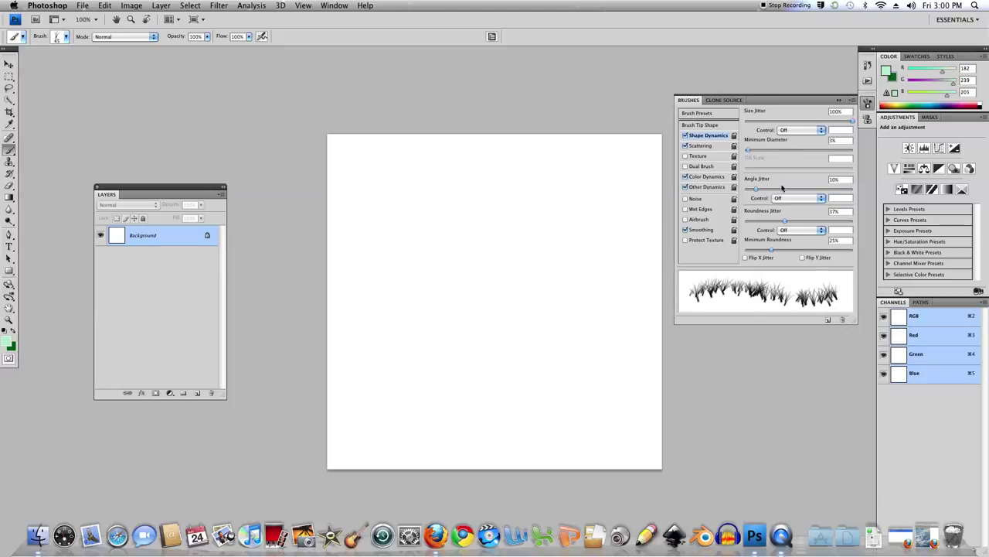
mouse_move(854, 121)
left_mouse_down()
mouse_move(793, 124)
mouse_move(857, 129)
left_mouse_up()
mouse_move(757, 188)
left_mouse_down()
mouse_move(745, 189)
mouse_move(757, 190)
left_mouse_up()
left_click(703, 145)
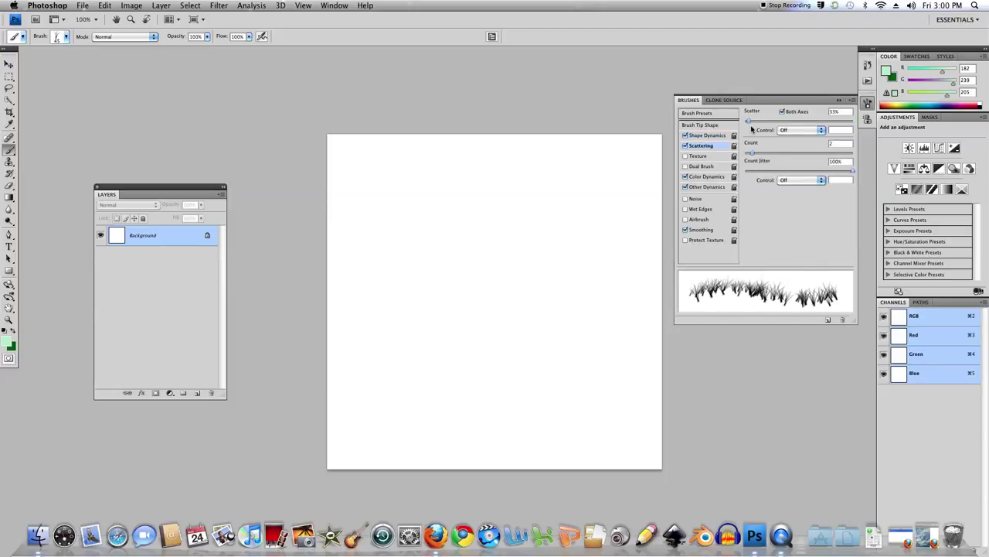
left_click_drag(751, 124, 754, 126)
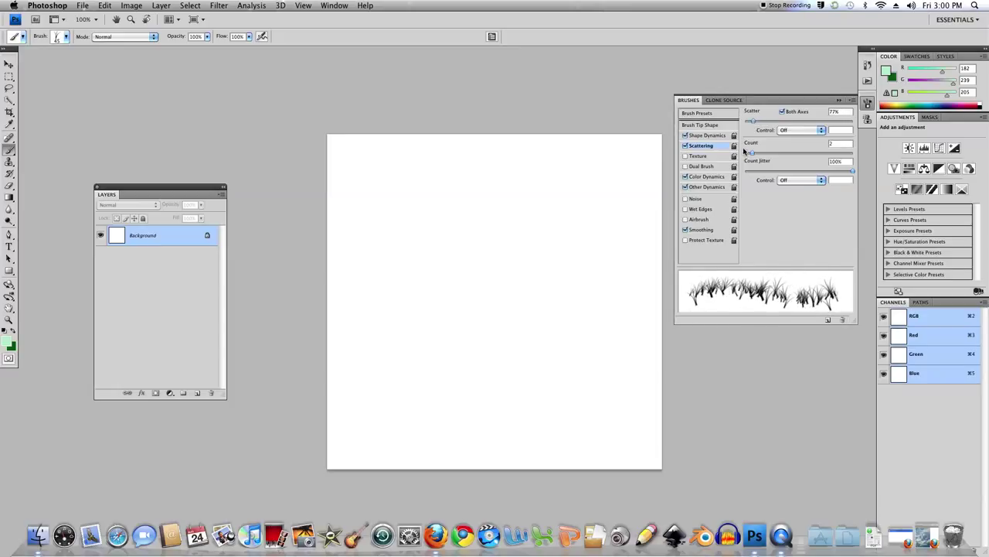
left_click(707, 176)
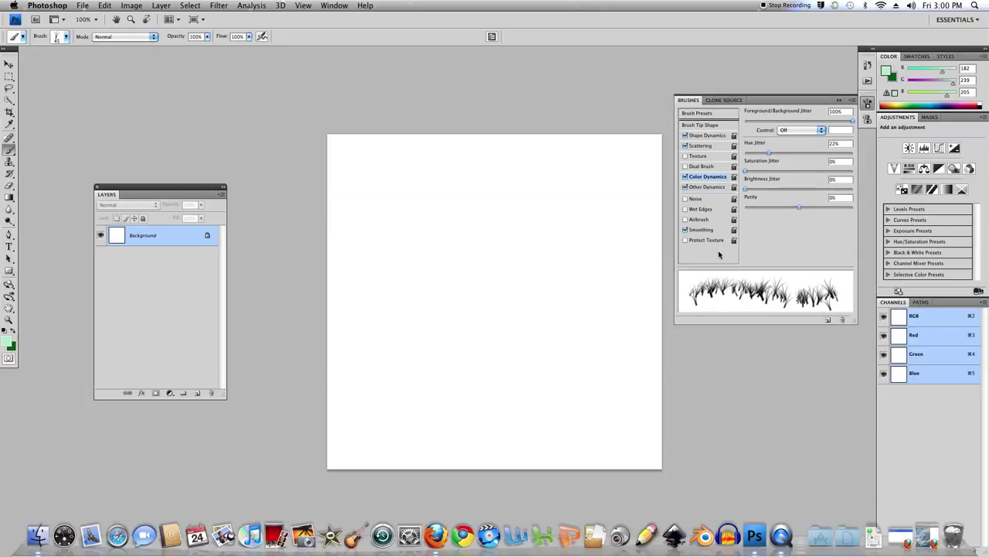
left_click(839, 102)
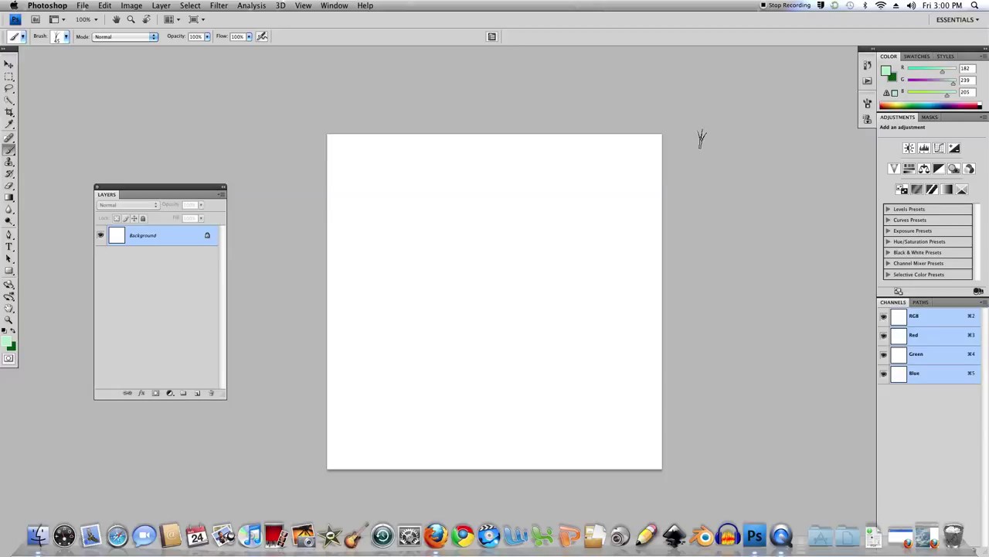
Paint green grass strokes across the top, upper rows and lower part of the canvas.
mouse_move(660, 147)
left_mouse_down()
mouse_move(357, 178)
mouse_move(672, 202)
mouse_move(811, 236)
mouse_move(724, 265)
mouse_move(782, 296)
mouse_move(384, 338)
mouse_move(569, 398)
mouse_move(570, 441)
mouse_move(298, 473)
mouse_move(642, 448)
mouse_move(332, 325)
mouse_move(642, 270)
mouse_move(576, 243)
mouse_move(603, 197)
mouse_move(392, 115)
left_mouse_up()
mouse_move(668, 117)
left_mouse_down()
mouse_move(649, 186)
mouse_move(270, 199)
mouse_move(371, 224)
mouse_move(306, 184)
mouse_move(799, 165)
mouse_move(688, 154)
mouse_move(698, 382)
mouse_move(517, 315)
mouse_move(332, 386)
mouse_move(409, 291)
mouse_move(471, 247)
mouse_move(564, 248)
mouse_move(622, 302)
mouse_move(576, 378)
mouse_move(641, 445)
mouse_move(635, 263)
left_mouse_up()
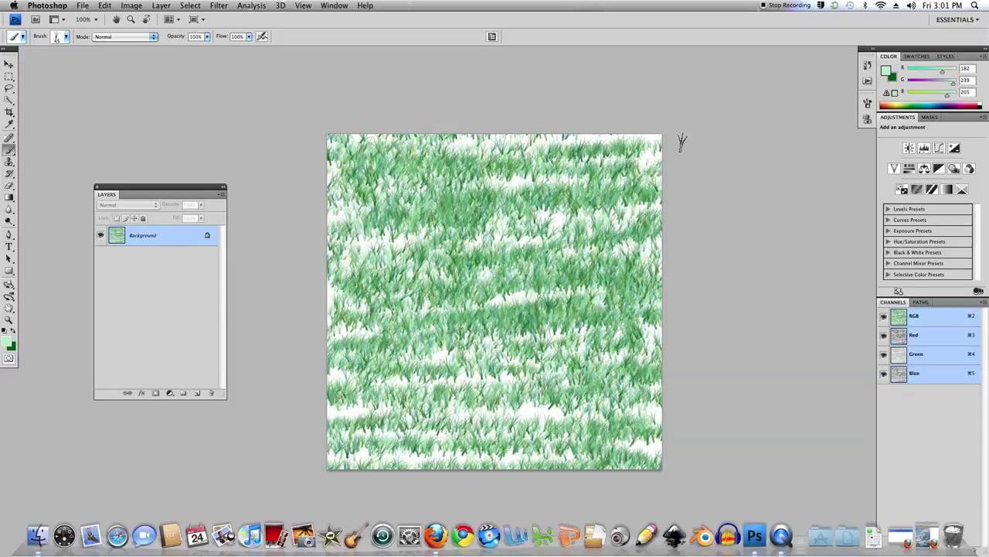
left_click_drag(656, 142, 480, 143)
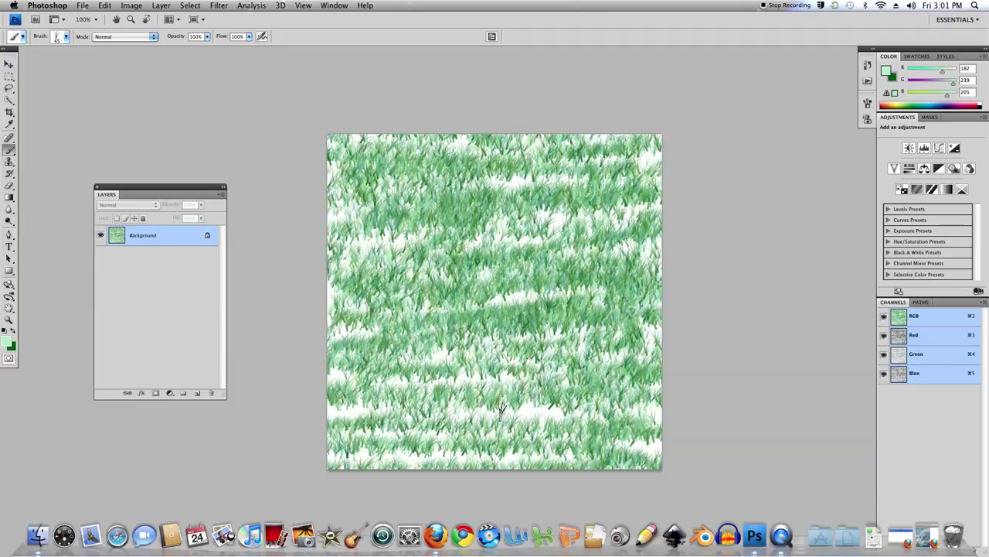
left_click_drag(506, 414, 581, 414)
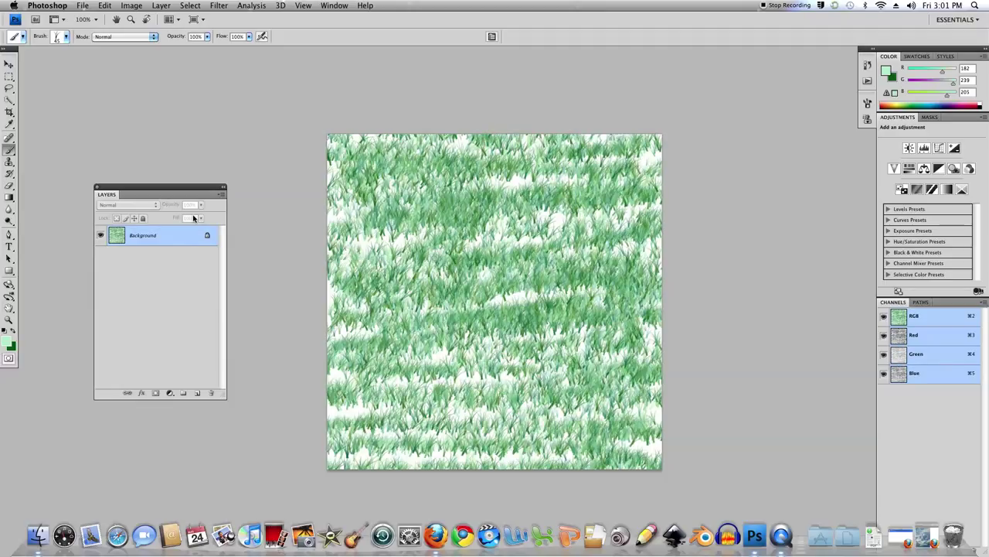
left_click(9, 343)
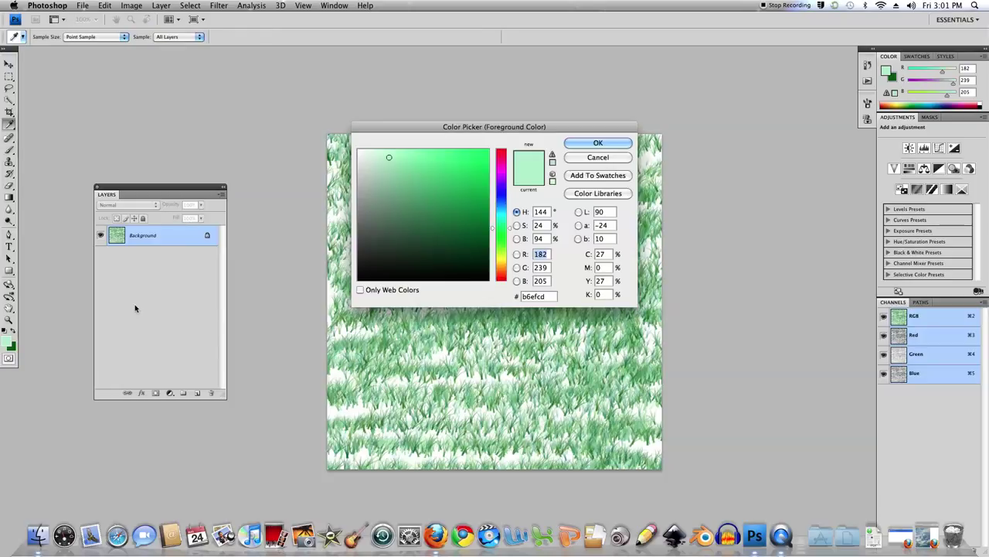
Set the foreground colour to bright cyan #0fd8f6.
left_click(503, 213)
left_click(458, 161)
left_click_drag(458, 161, 480, 153)
left_click_drag(507, 213, 509, 209)
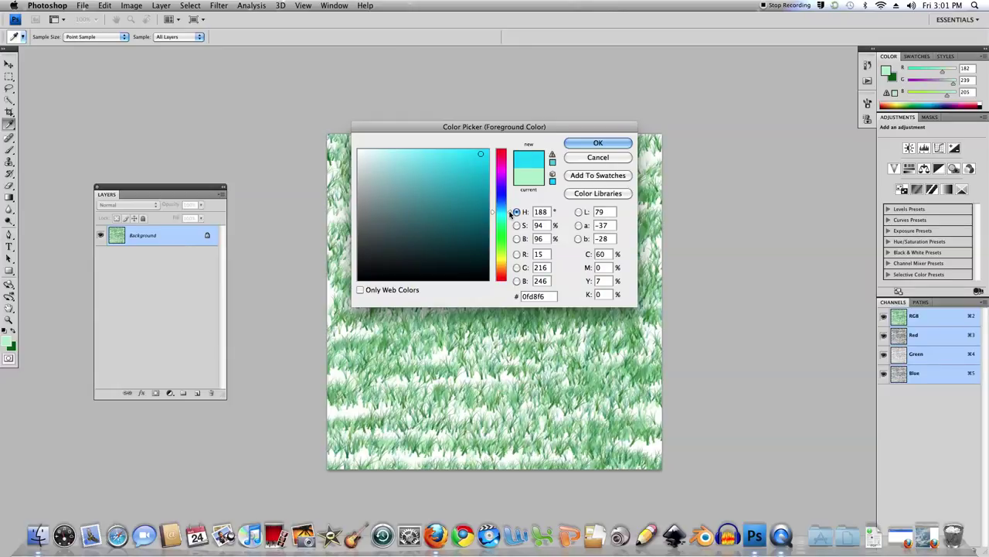
left_click(598, 143)
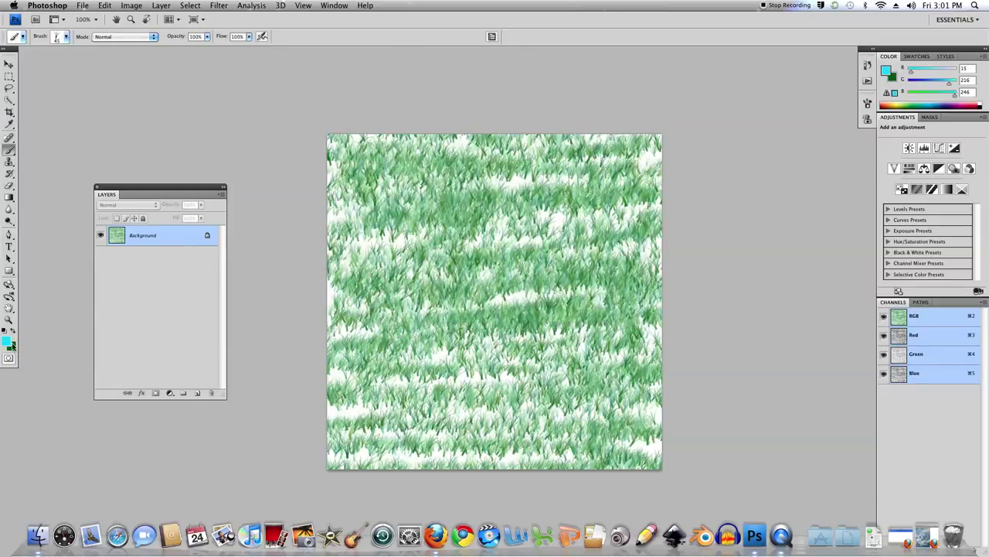
Set the background colour to dark blue #0a4662 and paint a blue-green band across the top.
left_click(12, 347)
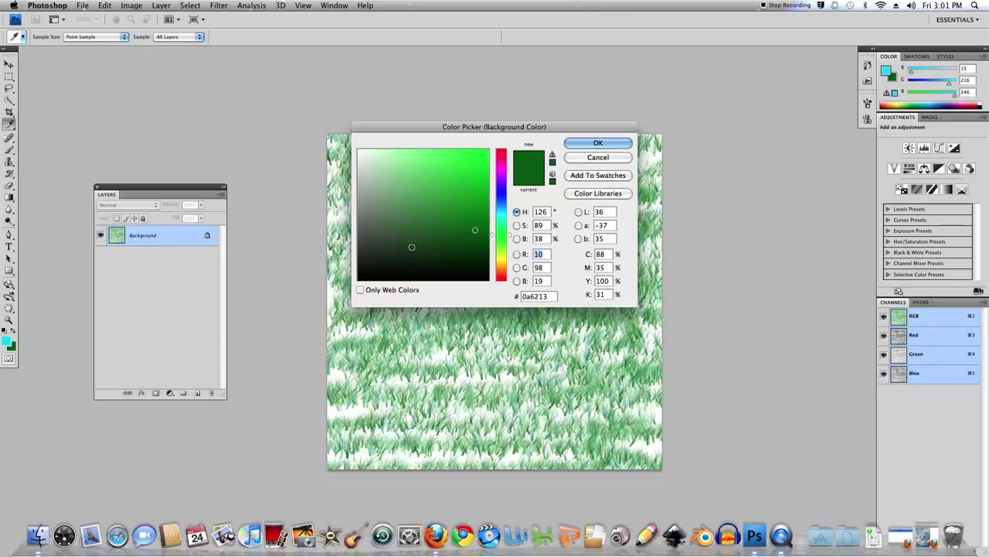
left_click_drag(510, 239, 507, 210)
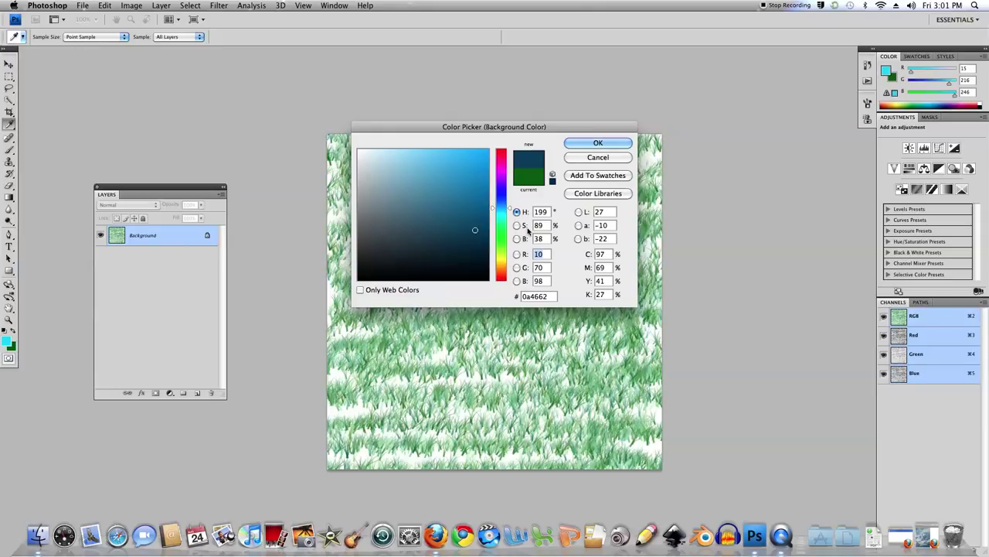
left_click(592, 144)
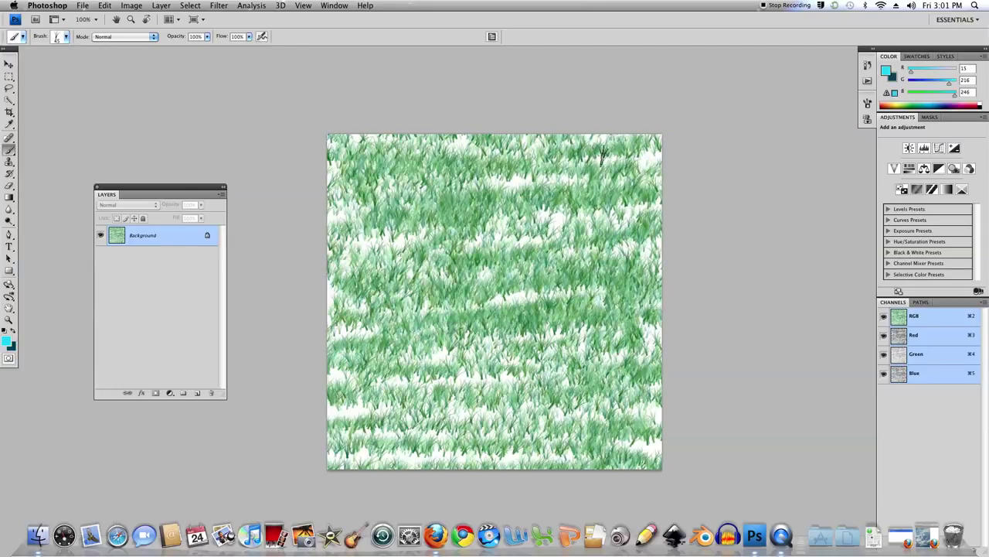
mouse_move(681, 155)
left_mouse_down()
mouse_move(328, 174)
mouse_move(658, 181)
left_mouse_up()
Paint blue-green grass bands across the top, middle, bottom and right of the canvas.
mouse_move(628, 232)
left_mouse_down()
mouse_move(657, 235)
mouse_move(340, 243)
mouse_move(260, 276)
mouse_move(649, 296)
mouse_move(332, 352)
mouse_move(757, 371)
mouse_move(703, 412)
mouse_move(769, 437)
left_mouse_up()
mouse_move(568, 288)
left_mouse_down()
mouse_move(324, 293)
mouse_move(657, 271)
left_mouse_up()
left_click_drag(556, 207, 427, 204)
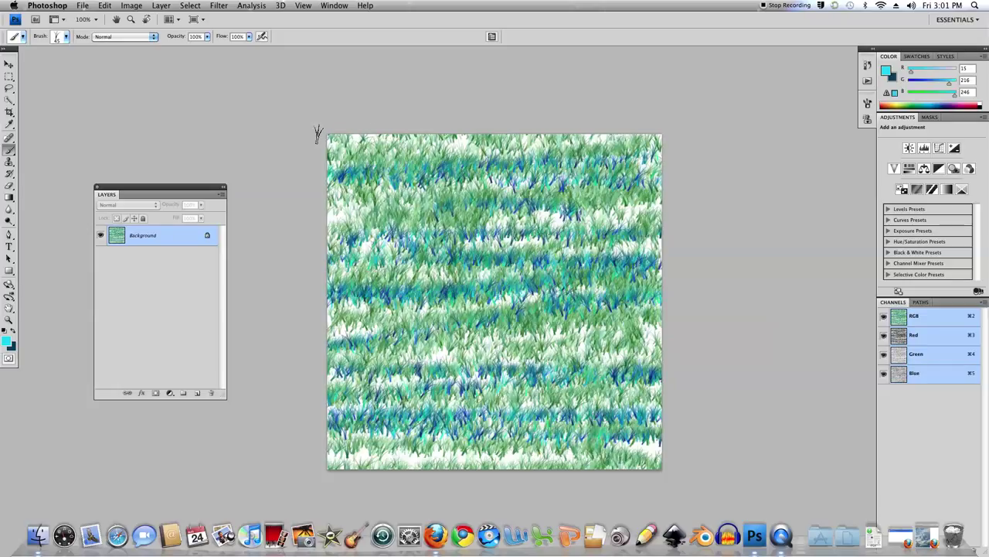
mouse_move(661, 139)
left_mouse_down()
mouse_move(528, 163)
mouse_move(439, 200)
left_mouse_up()
mouse_move(531, 346)
left_mouse_down()
mouse_move(381, 358)
mouse_move(444, 354)
left_mouse_up()
mouse_move(493, 452)
left_mouse_down()
mouse_move(349, 456)
mouse_move(636, 444)
left_mouse_up()
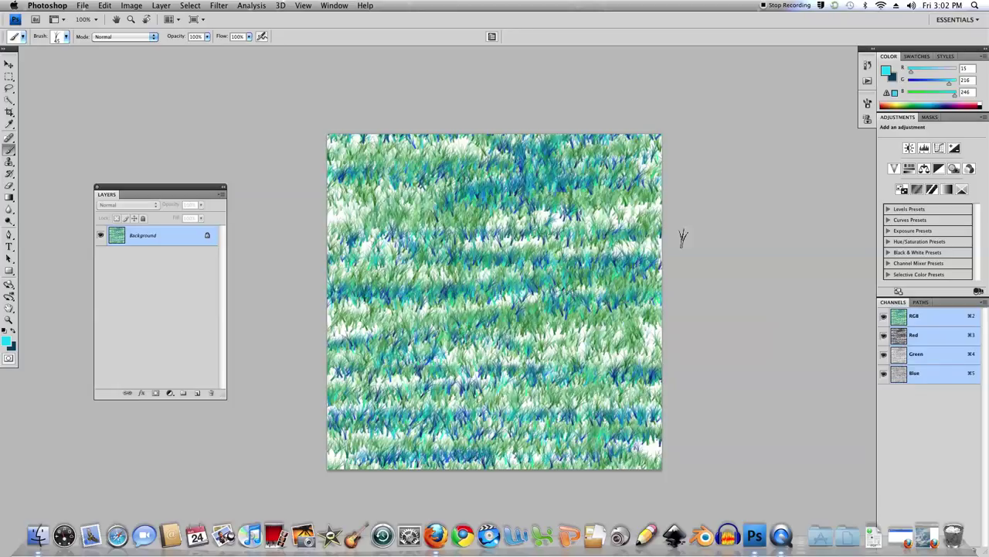
left_click_drag(638, 339, 576, 338)
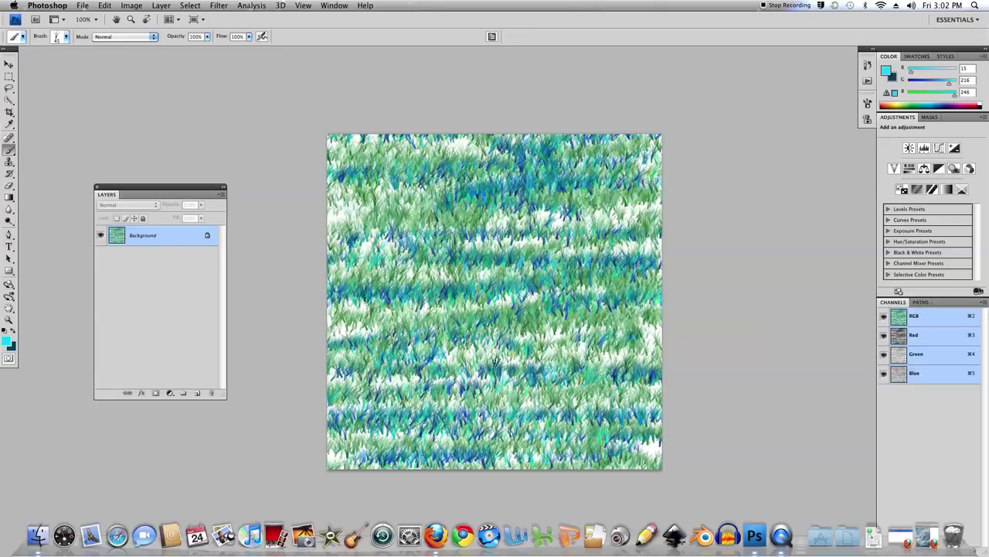
left_click(8, 340)
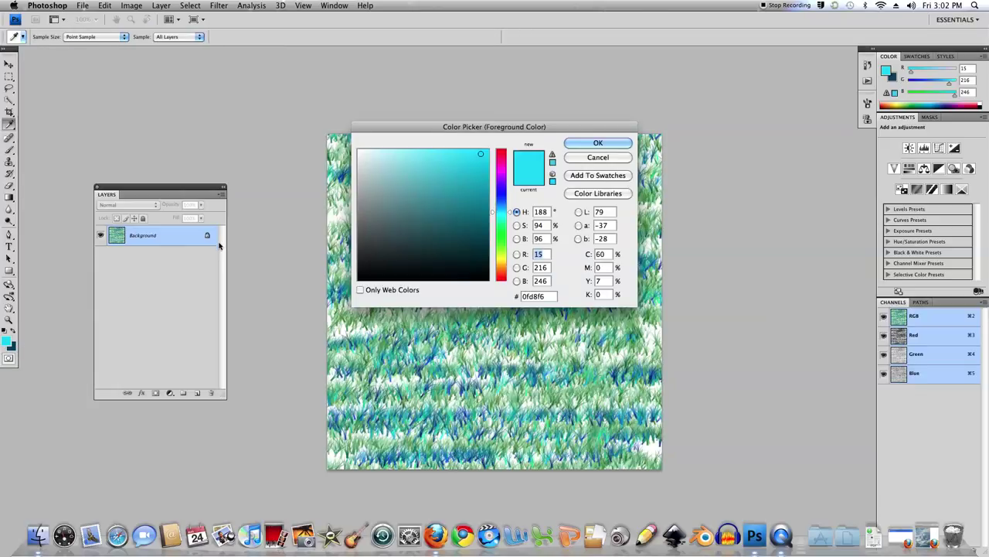
Set the foreground colour to aqua #19f2e5.
left_click_drag(510, 215, 509, 220)
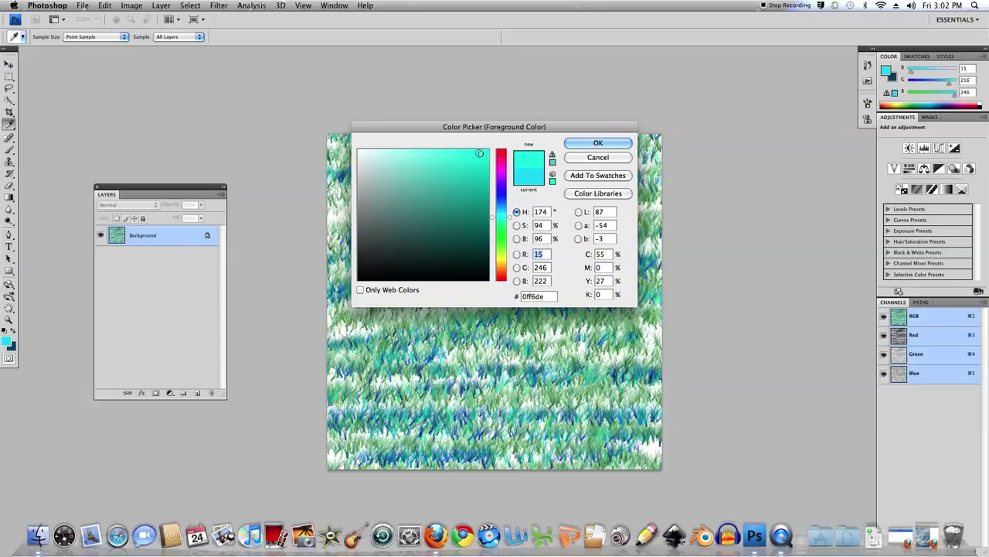
type("17")
left_click_drag(487, 155, 486, 164)
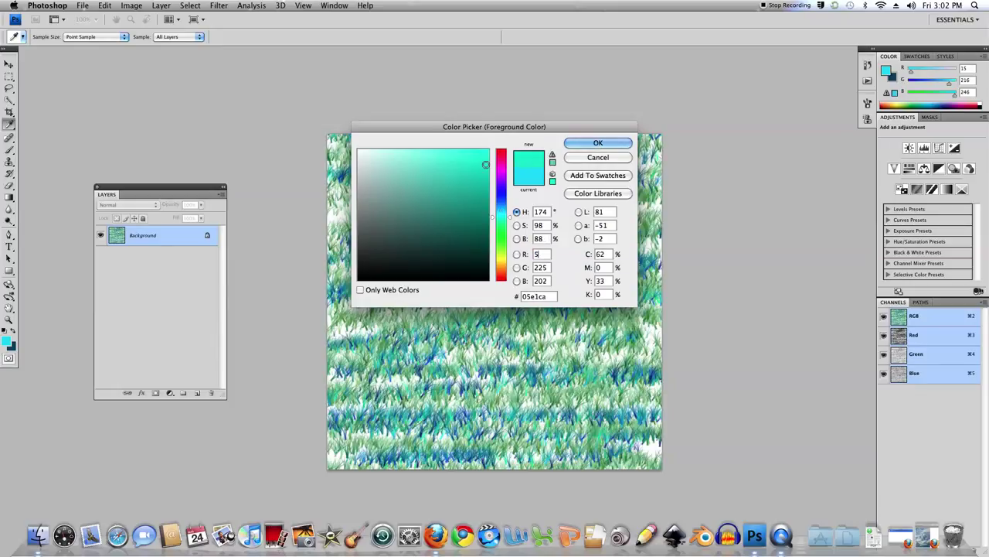
left_click(475, 157)
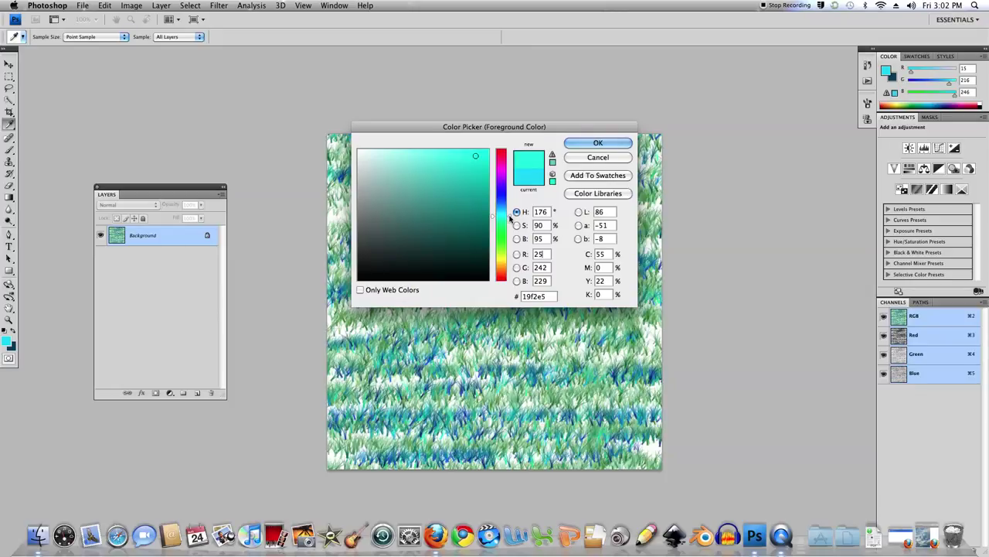
left_click(588, 143)
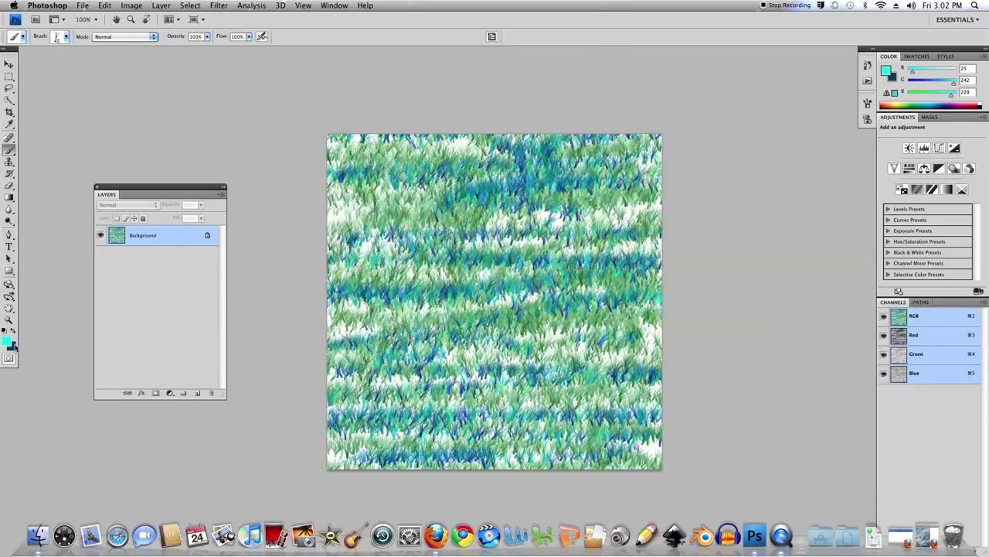
Set the background colour to red-orange #d05018.
left_click(14, 346)
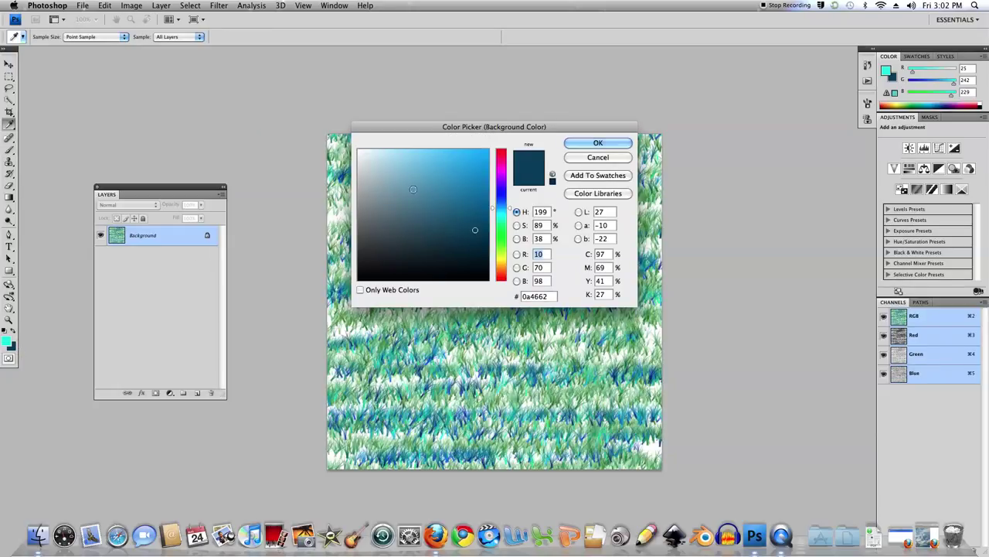
left_click(510, 267)
left_click_drag(515, 268, 515, 275)
left_click_drag(476, 229, 479, 162)
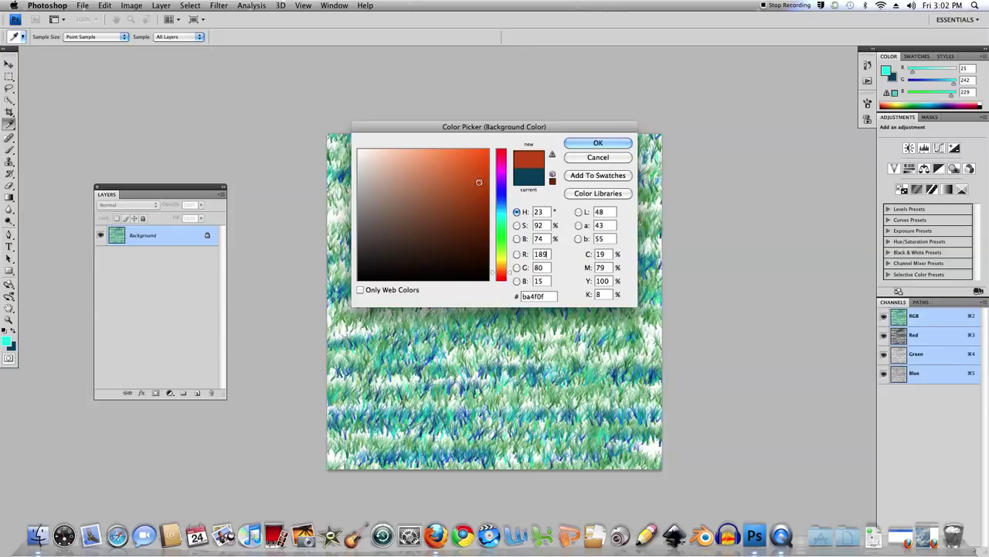
left_click(510, 274)
left_click(474, 172)
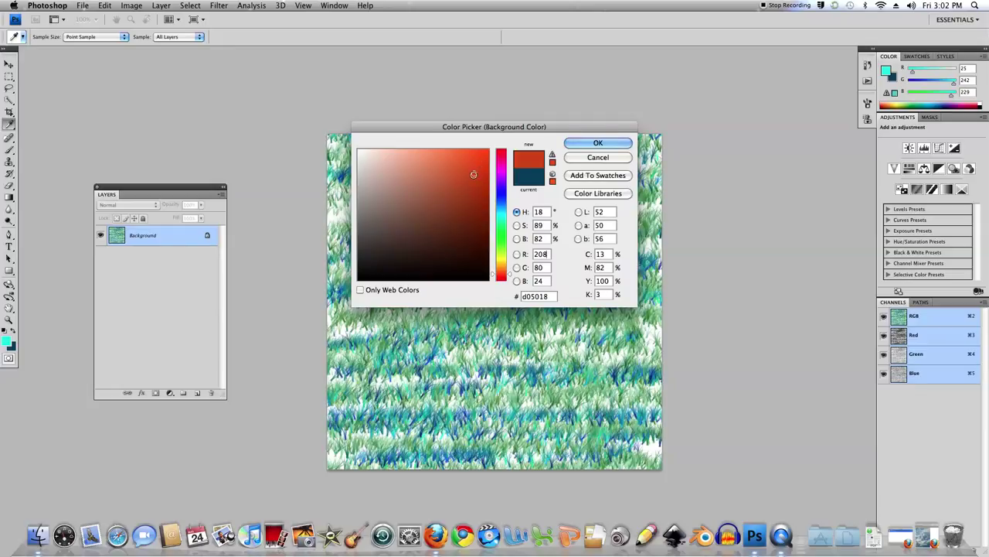
left_click(598, 143)
Paint reddish grass streaks from top to bottom, covering the white patches in the upper left.
left_click_drag(561, 152, 340, 160)
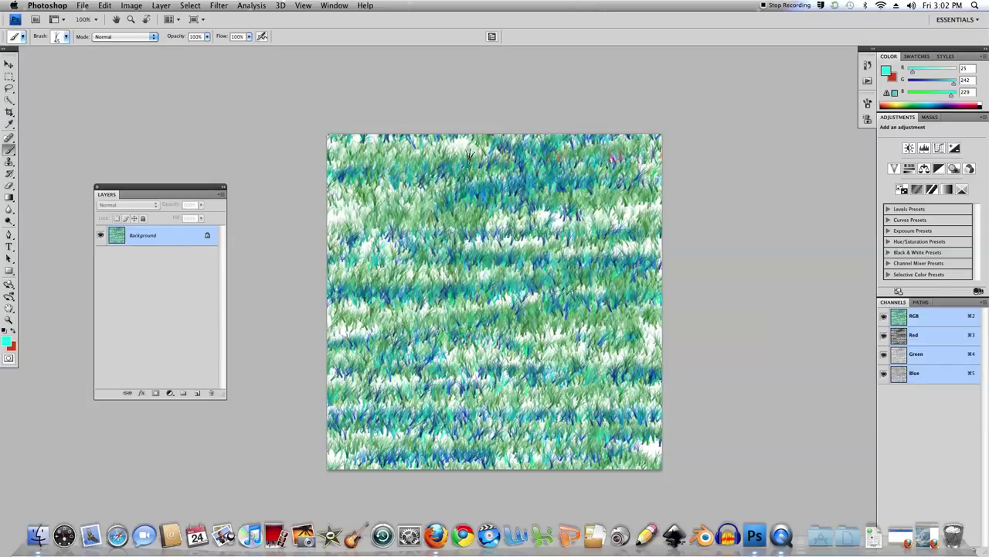
left_click_drag(340, 161, 483, 141)
mouse_move(552, 241)
left_mouse_down()
mouse_move(543, 222)
mouse_move(471, 232)
mouse_move(601, 248)
left_mouse_up()
mouse_move(332, 317)
left_mouse_down()
mouse_move(603, 294)
mouse_move(543, 285)
left_mouse_up()
mouse_move(572, 354)
left_mouse_down()
mouse_move(437, 370)
mouse_move(402, 363)
left_mouse_up()
mouse_move(479, 379)
left_mouse_down()
mouse_move(603, 386)
mouse_move(608, 420)
left_mouse_up()
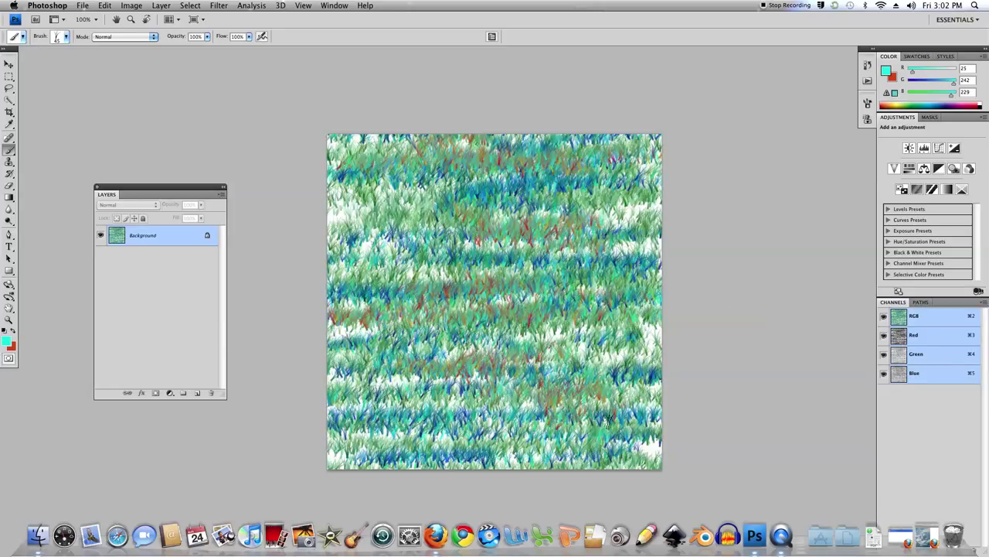
left_click_drag(344, 433, 661, 445)
mouse_move(431, 268)
left_mouse_down()
mouse_move(372, 270)
mouse_move(340, 239)
mouse_move(348, 205)
mouse_move(482, 199)
left_mouse_up()
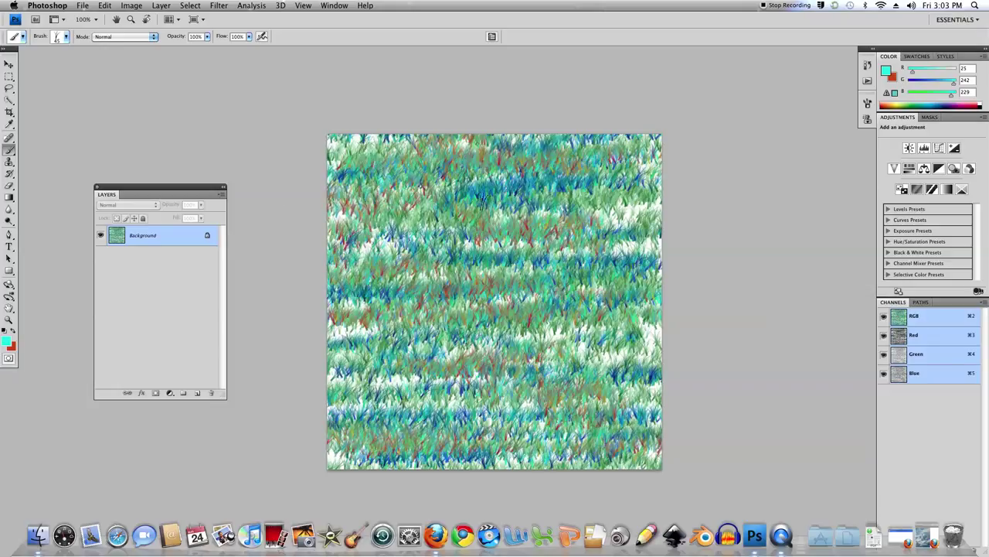
left_click(8, 340)
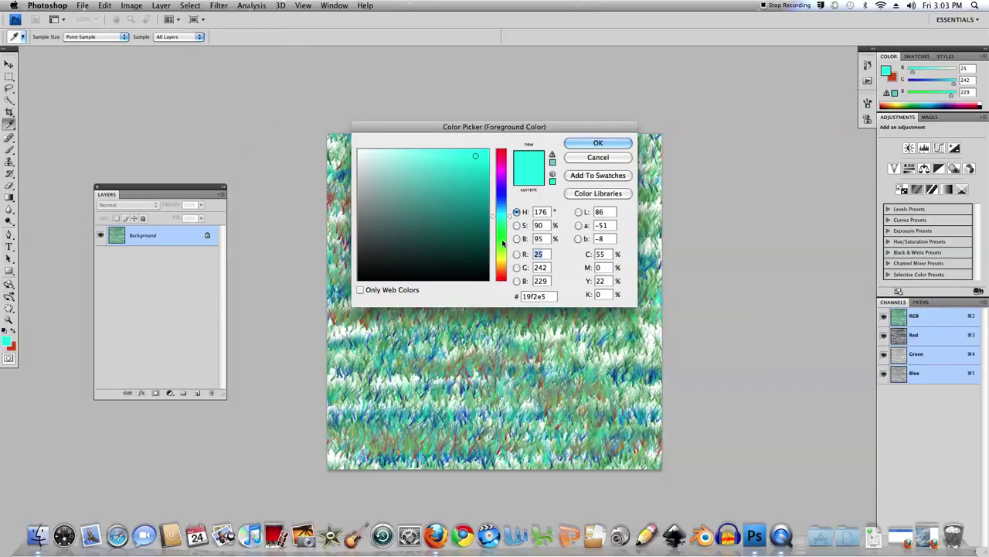
Set the foreground to orange #f2a319 and paint an orange streak across the top.
left_click_drag(511, 217, 508, 267)
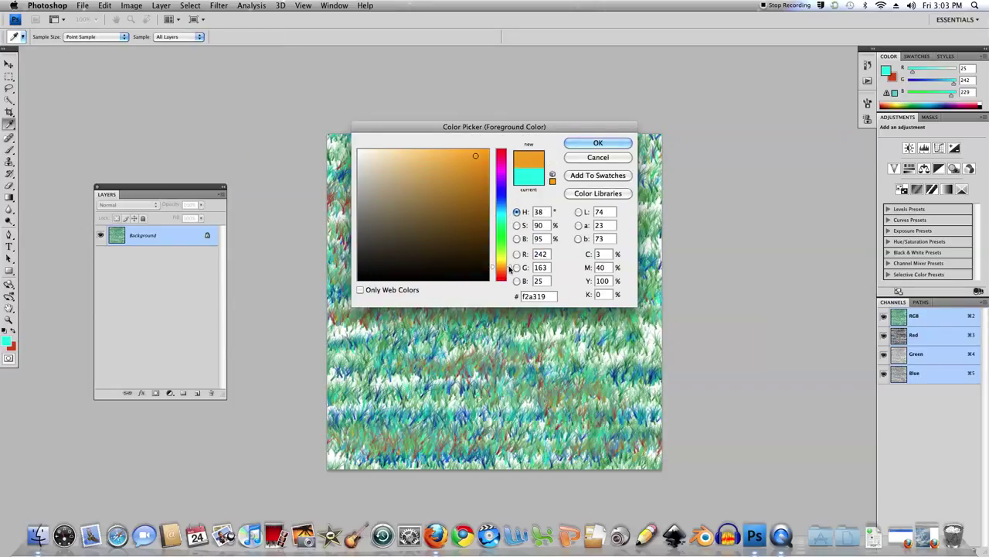
left_click(594, 146)
left_click_drag(442, 174, 334, 170)
Add orange and red grass streaks across the middle, lower area, upper right and bottom edge.
mouse_move(439, 266)
left_mouse_down()
mouse_move(600, 353)
mouse_move(645, 350)
left_mouse_up()
left_click_drag(503, 398, 375, 418)
left_click_drag(525, 435, 517, 439)
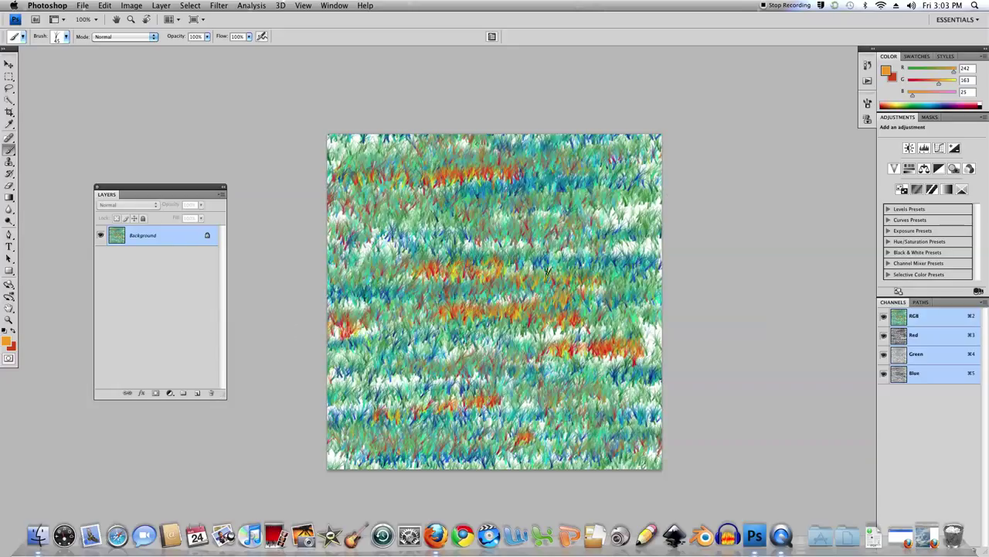
left_click_drag(602, 210, 649, 209)
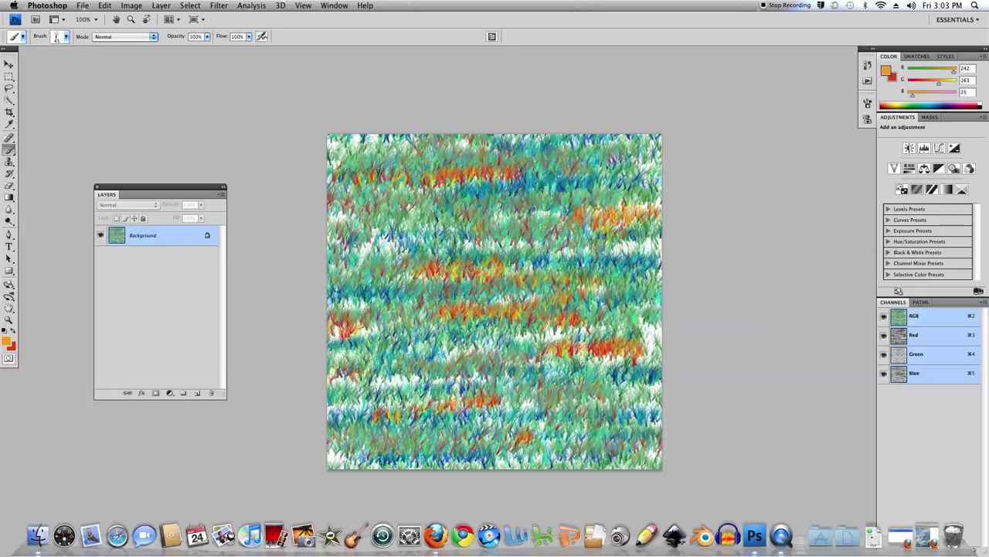
left_click_drag(361, 139, 399, 143)
left_click_drag(337, 456, 457, 457)
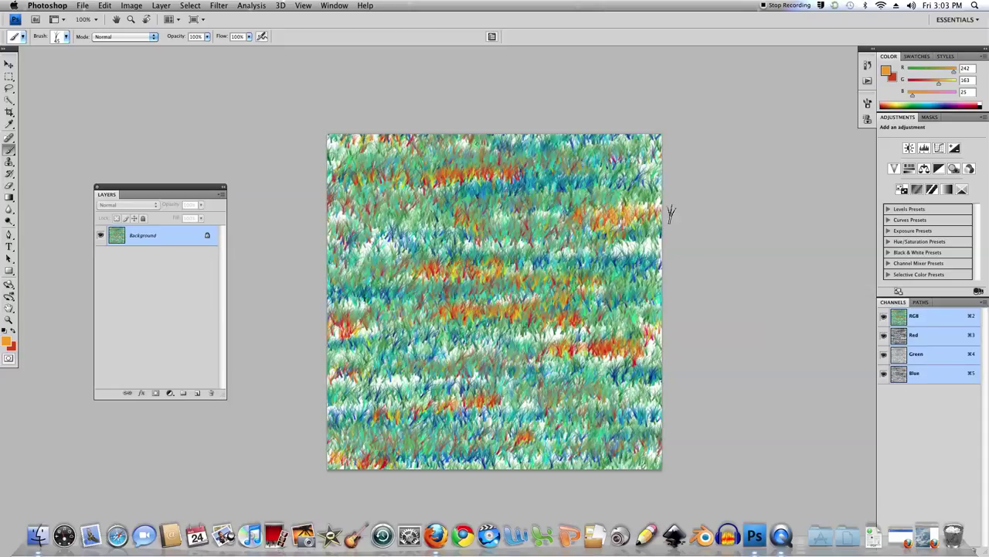
Apply a Motion Blur at angle 0 with distance about 999.
left_click(219, 5)
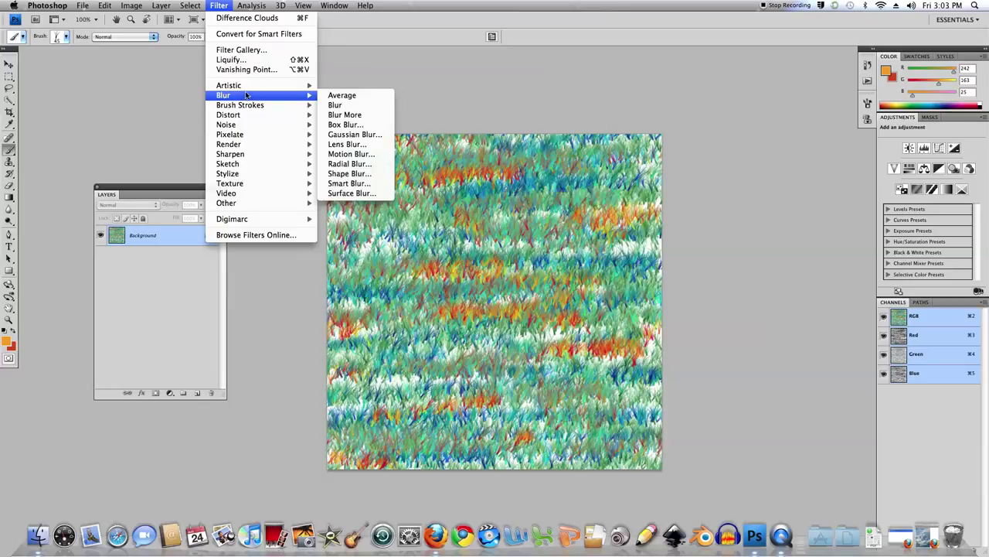
left_click(352, 154)
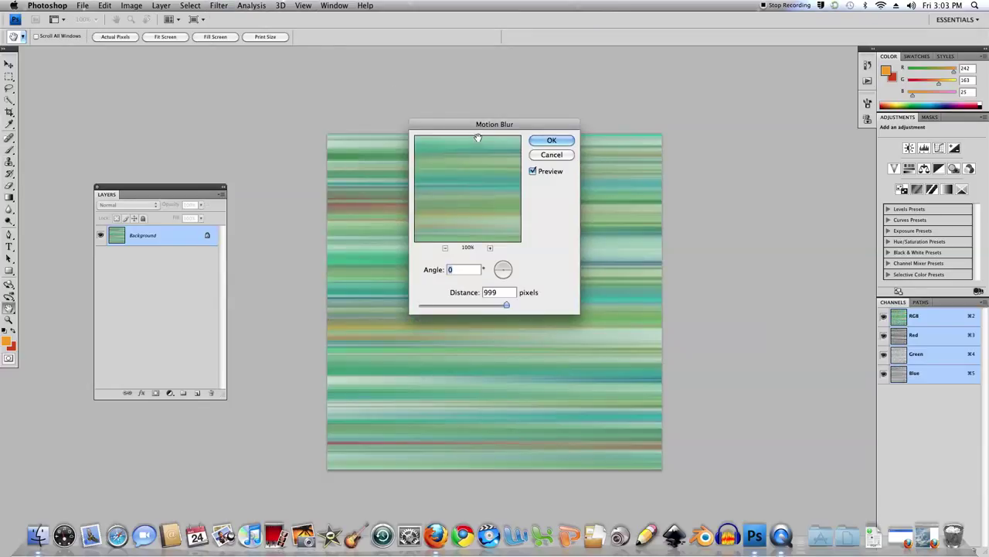
left_click_drag(478, 124, 710, 85)
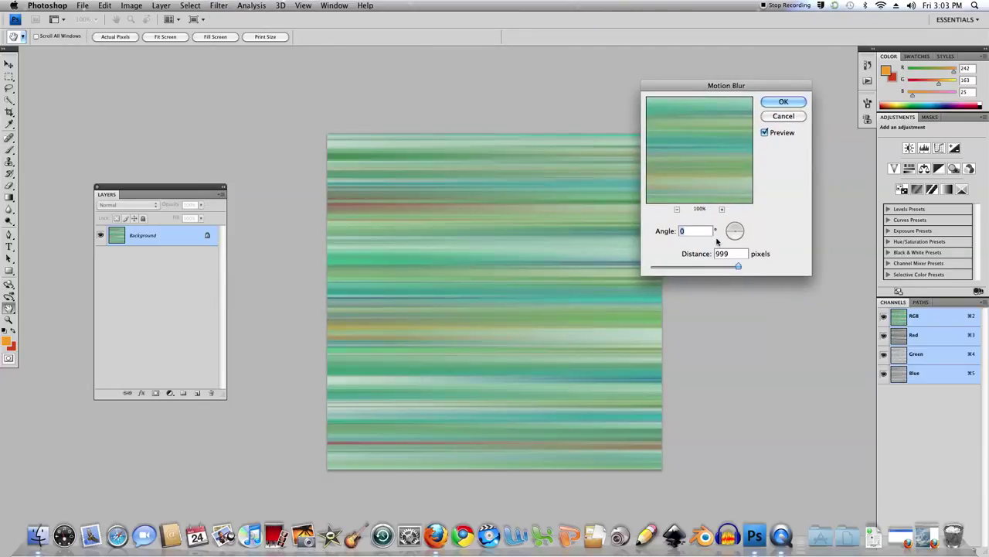
left_click_drag(738, 268, 740, 269)
left_click(783, 101)
key("b")
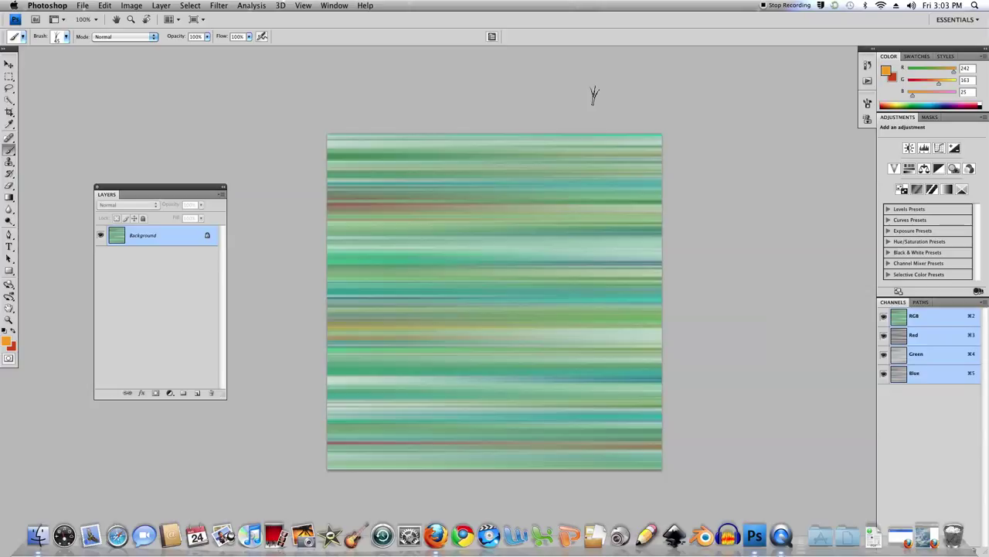
Reapply the motion blur several more times to lengthen the horizontal streaks.
left_click(219, 6)
left_click(223, 16)
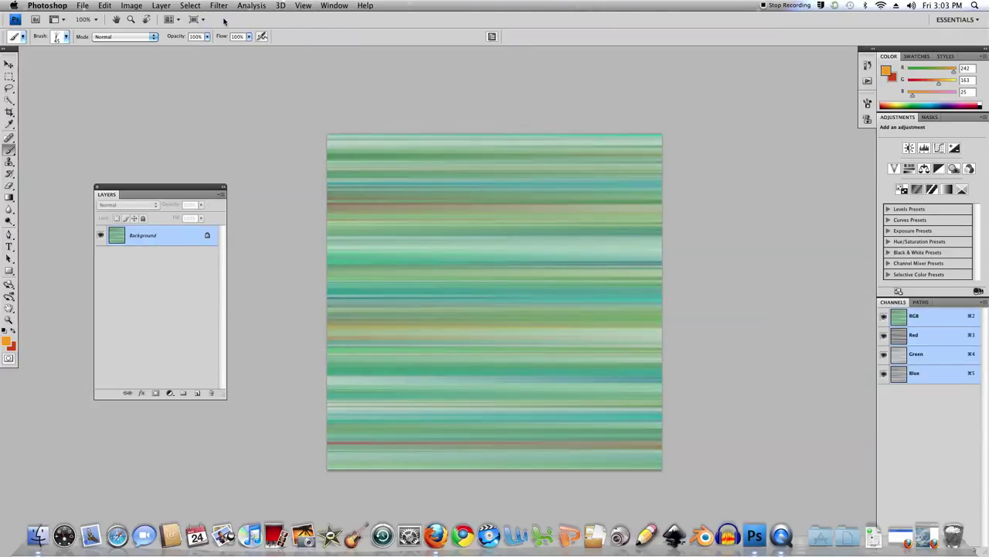
left_click(218, 6)
left_click(224, 16)
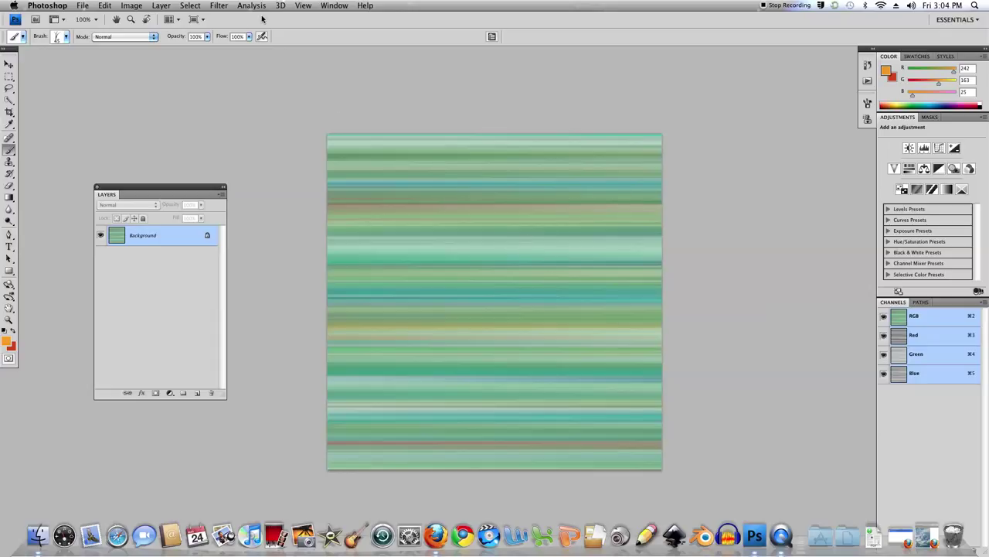
Apply a Wave distortion with wavelength 33 to 999 to the horizontal streaks.
left_click(220, 6)
mouse_move(228, 114)
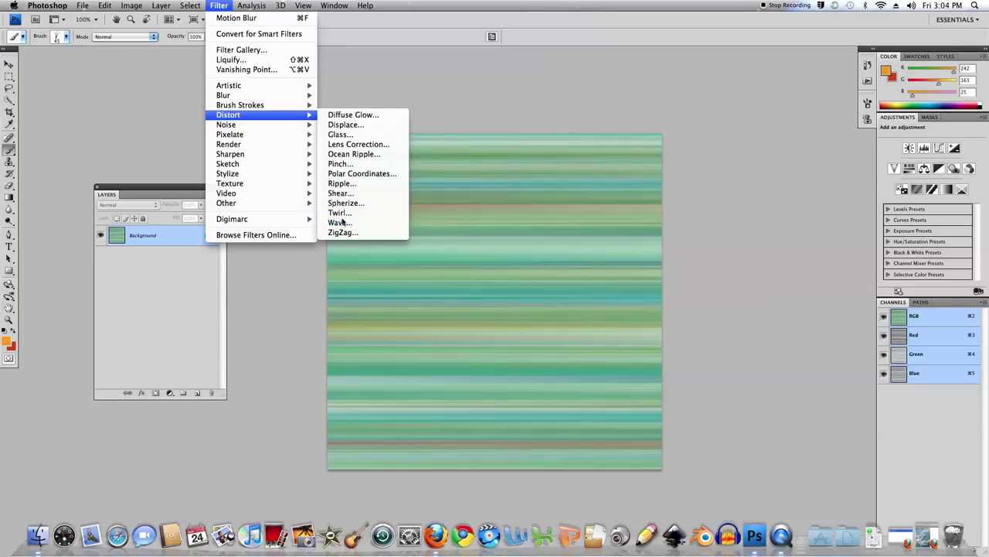
left_click(337, 222)
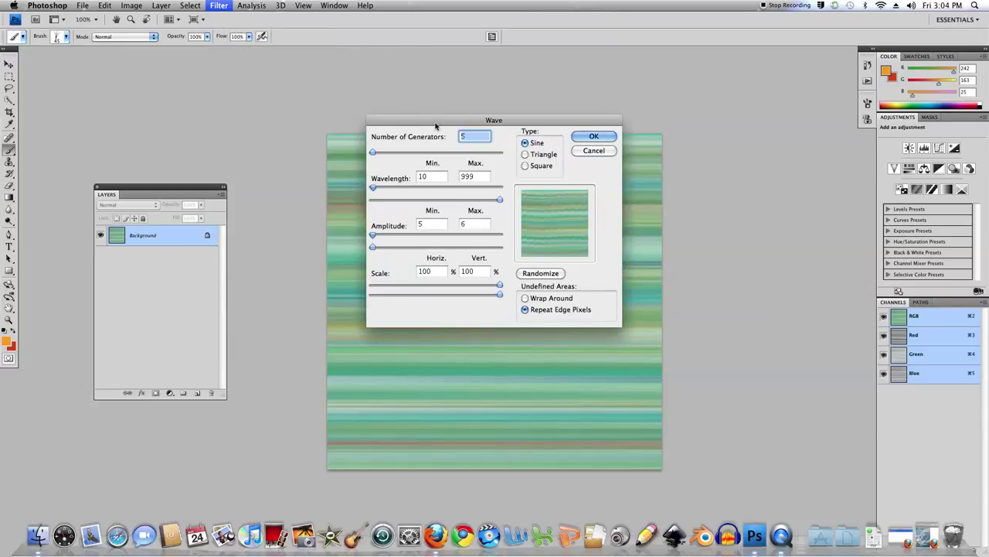
left_click_drag(436, 121, 661, 77)
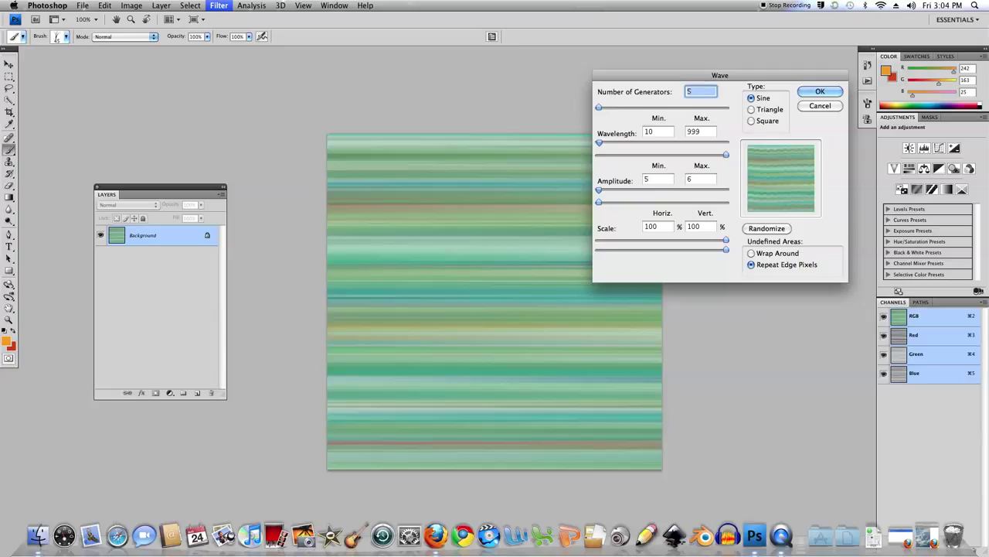
key("Tab")
key("Tab")
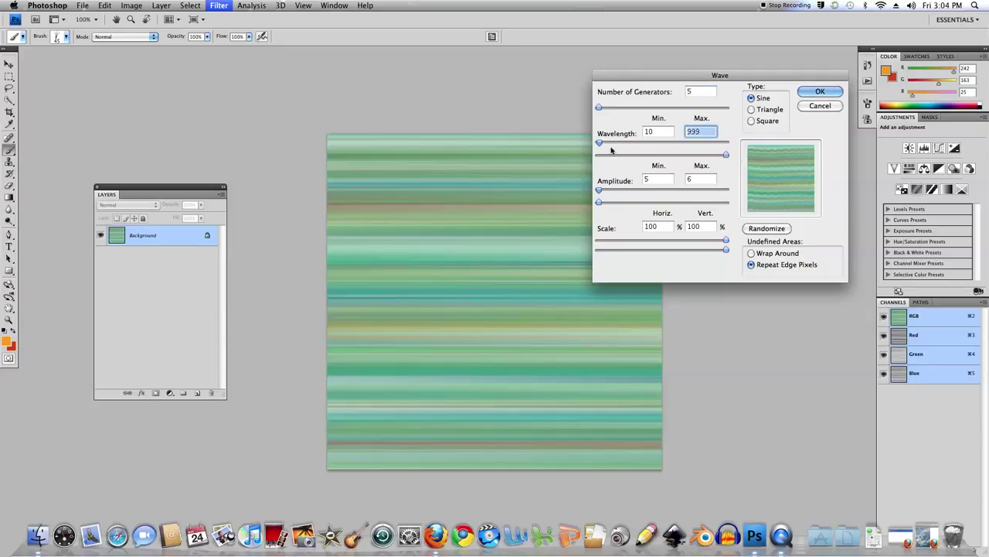
left_click_drag(601, 146, 598, 145)
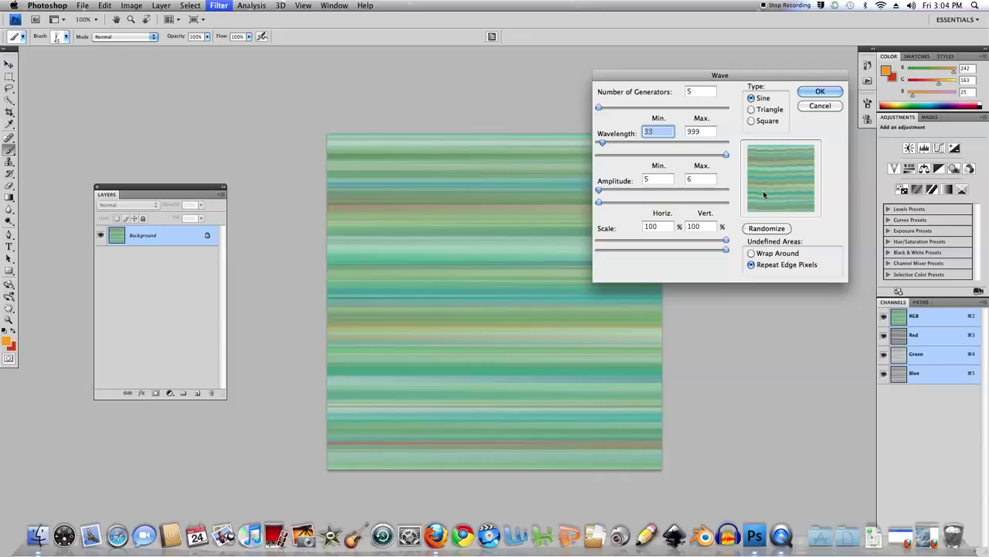
left_click(820, 92)
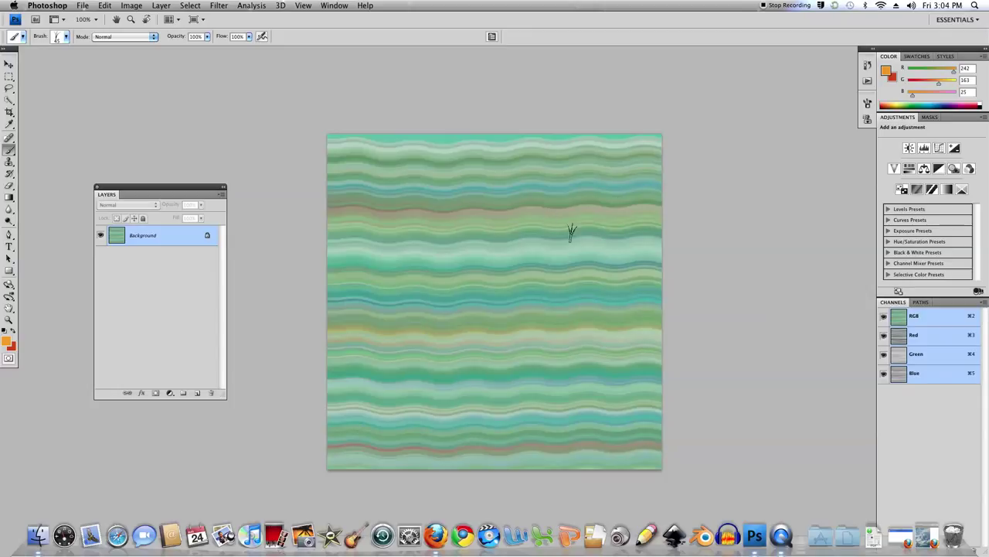
Open the texture in Liquify at 200% zoom with the warp brush reduced to size 32.
left_click(220, 6)
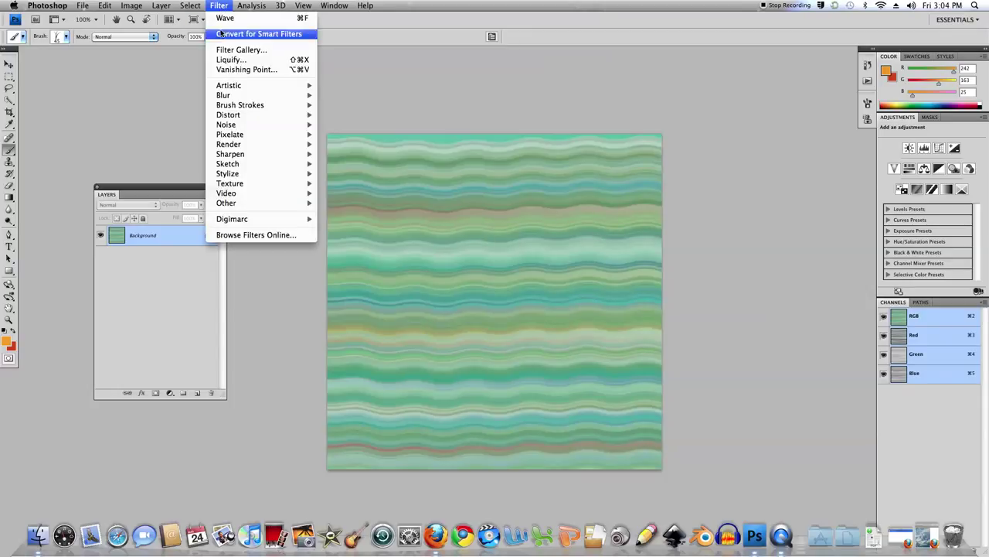
left_click(244, 64)
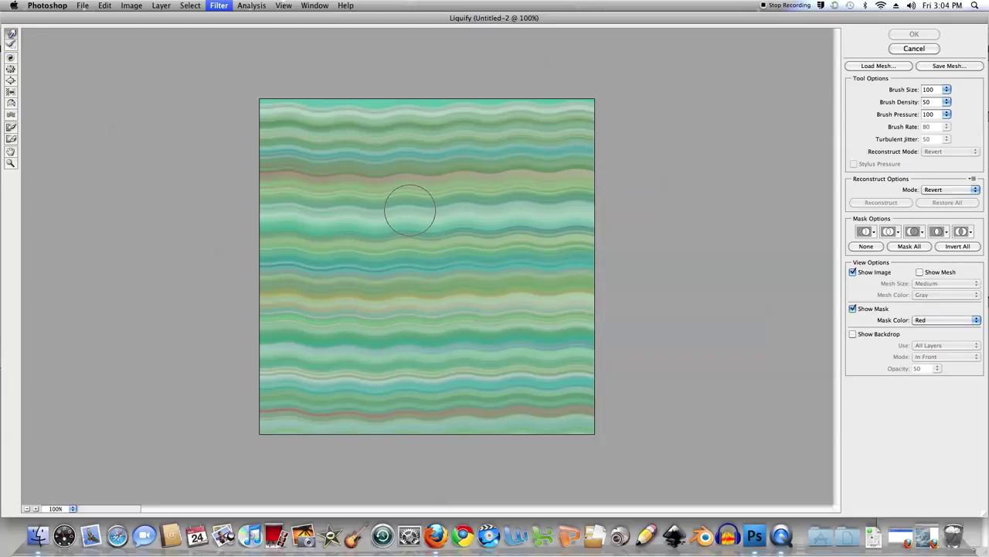
left_click(410, 211)
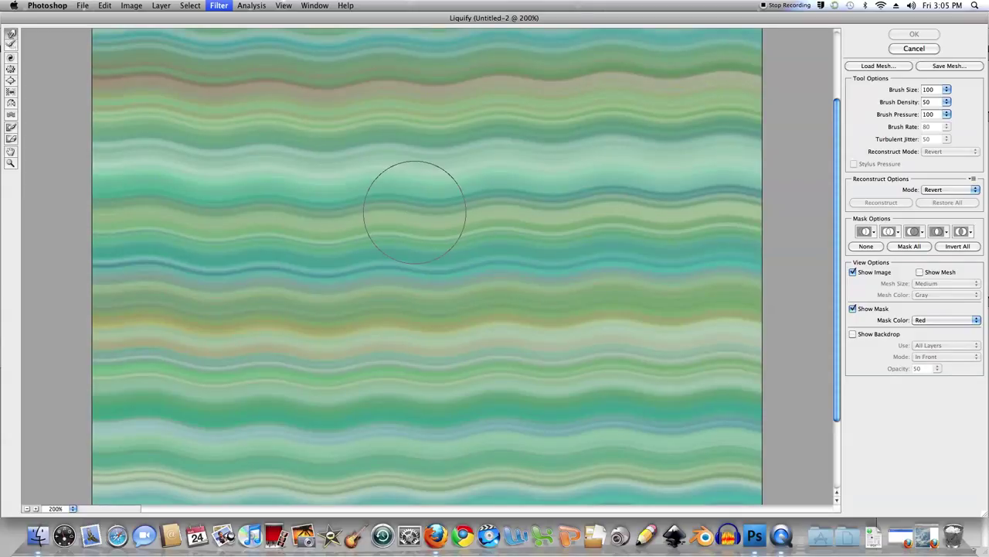
key("bracketleft")
key("bracketleft")
key("bracketleft")
key("bracketleft")
key("bracketleft")
key("bracketleft")
key("bracketleft")
key("bracketleft")
key("bracketleft")
key("bracketleft")
key("bracketleft")
key("bracketleft")
key("bracketleft")
key("bracketleft")
key("bracketleft")
key("bracketleft")
key("bracketleft")
key("bracketleft")
key("bracketleft")
key("bracketleft")
key("bracketleft")
key("bracketleft")
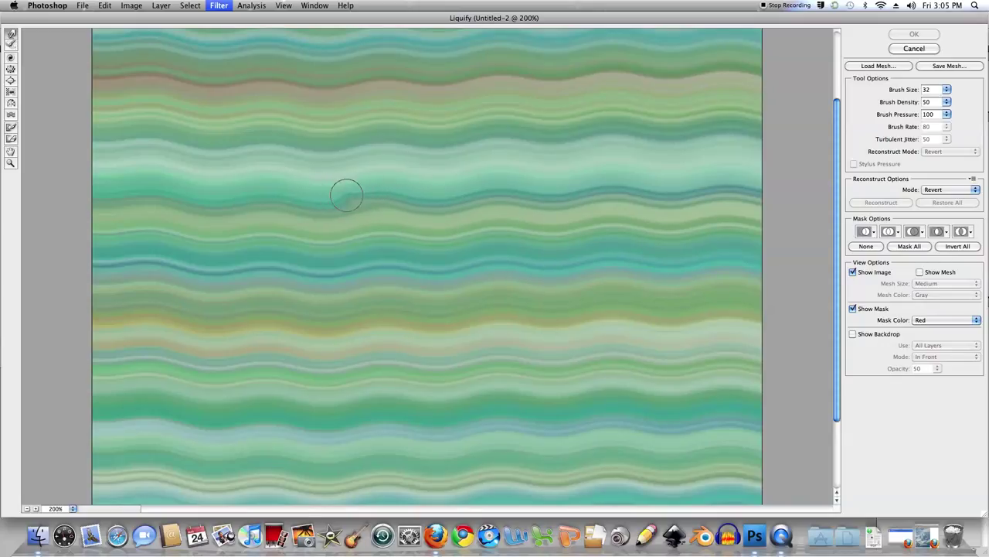
Forward-warp the middle teal and green stripes into small swirls.
left_click_drag(327, 194, 309, 202)
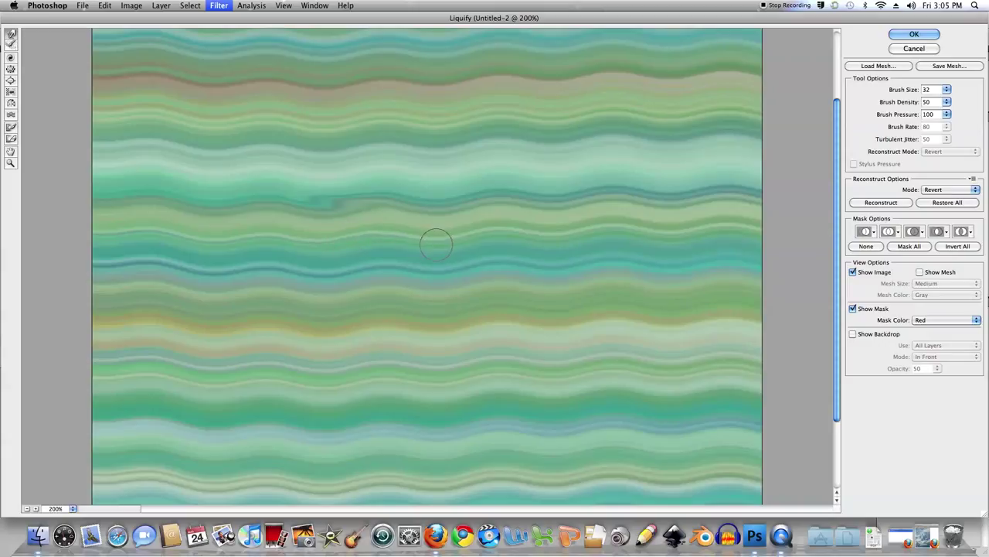
mouse_move(367, 232)
left_mouse_down()
mouse_move(194, 243)
mouse_move(255, 269)
mouse_move(414, 269)
left_mouse_up()
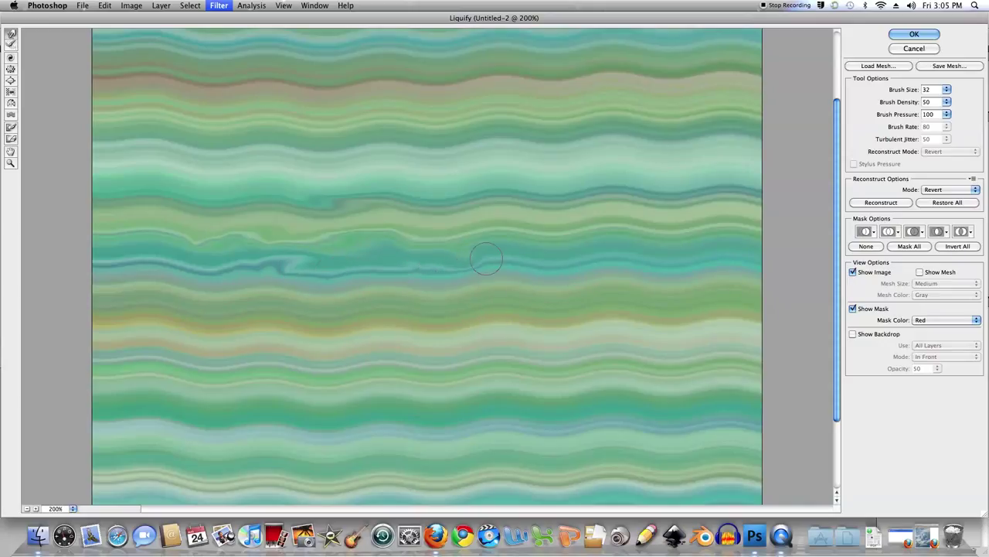
mouse_move(512, 249)
left_mouse_down()
mouse_move(559, 260)
mouse_move(718, 257)
left_mouse_up()
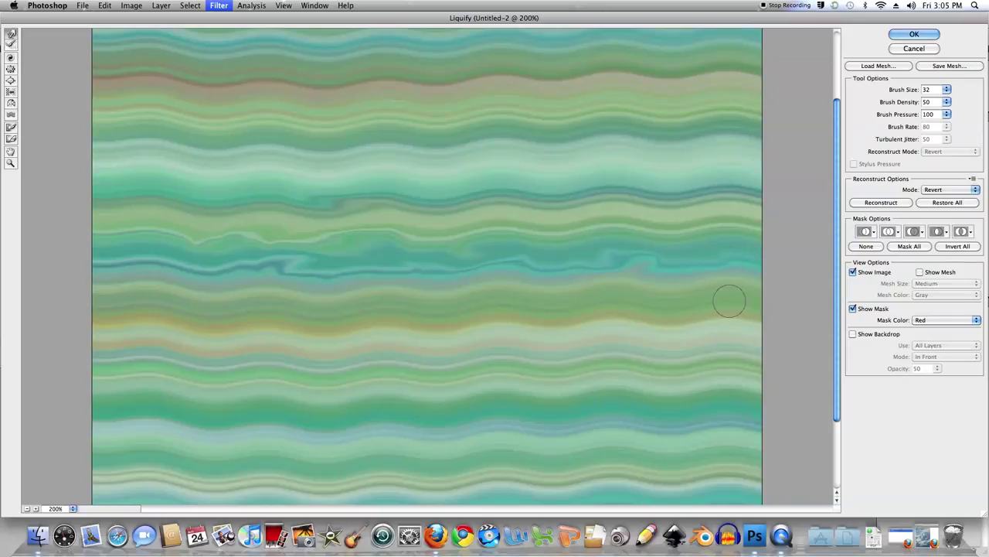
mouse_move(683, 296)
left_mouse_down()
mouse_move(706, 311)
mouse_move(611, 330)
mouse_move(510, 325)
mouse_move(463, 334)
mouse_move(459, 325)
mouse_move(510, 316)
mouse_move(435, 320)
mouse_move(551, 311)
mouse_move(355, 332)
mouse_move(363, 328)
mouse_move(99, 327)
mouse_move(99, 290)
mouse_move(177, 305)
mouse_move(291, 275)
mouse_move(505, 291)
mouse_move(575, 276)
mouse_move(605, 296)
mouse_move(627, 285)
mouse_move(643, 248)
mouse_move(579, 214)
mouse_move(432, 236)
mouse_move(166, 237)
mouse_move(95, 201)
mouse_move(155, 211)
mouse_move(413, 197)
mouse_move(451, 212)
mouse_move(534, 194)
mouse_move(744, 184)
mouse_move(731, 154)
mouse_move(631, 153)
mouse_move(551, 177)
mouse_move(435, 163)
mouse_move(307, 180)
mouse_move(286, 167)
mouse_move(100, 165)
mouse_move(94, 148)
mouse_move(106, 132)
mouse_move(80, 137)
mouse_move(283, 159)
mouse_move(426, 143)
mouse_move(437, 152)
mouse_move(696, 146)
mouse_move(762, 122)
mouse_move(662, 109)
mouse_move(494, 132)
mouse_move(342, 132)
mouse_move(148, 115)
left_mouse_up()
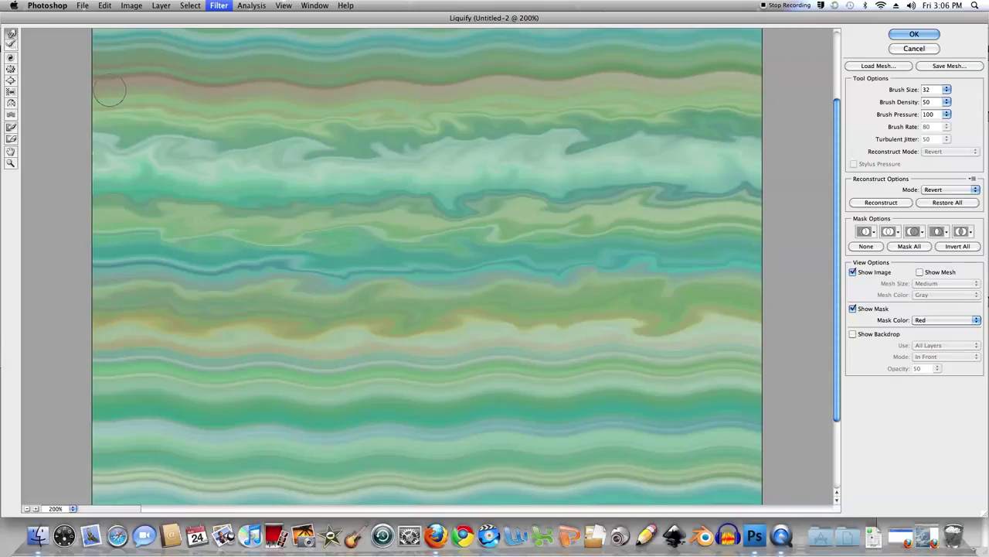
Smear the top brown, green, teal and top-right wavy bands into ragged, turbulent edges.
left_click_drag(310, 85, 203, 82)
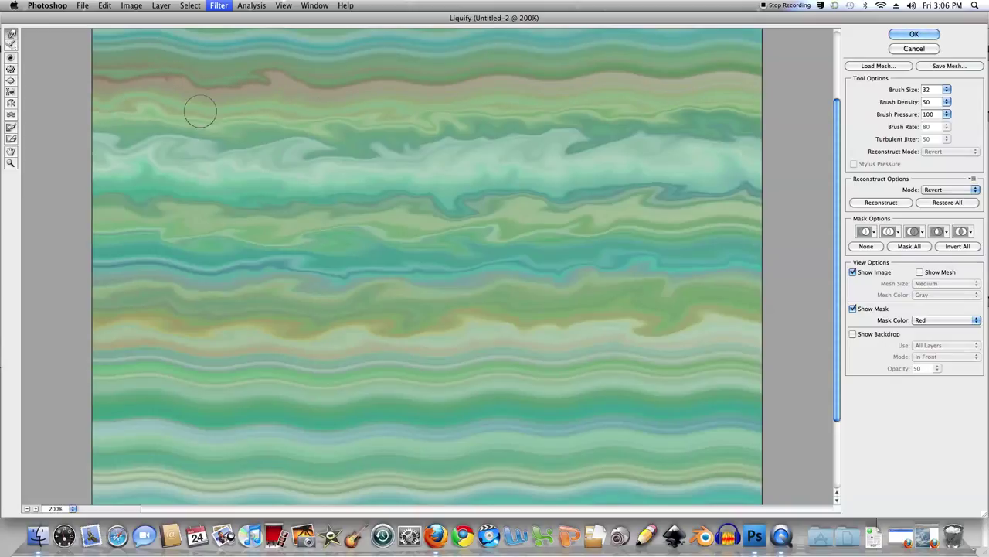
mouse_move(287, 115)
left_mouse_down()
mouse_move(404, 121)
mouse_move(453, 93)
mouse_move(350, 89)
mouse_move(458, 91)
left_mouse_up()
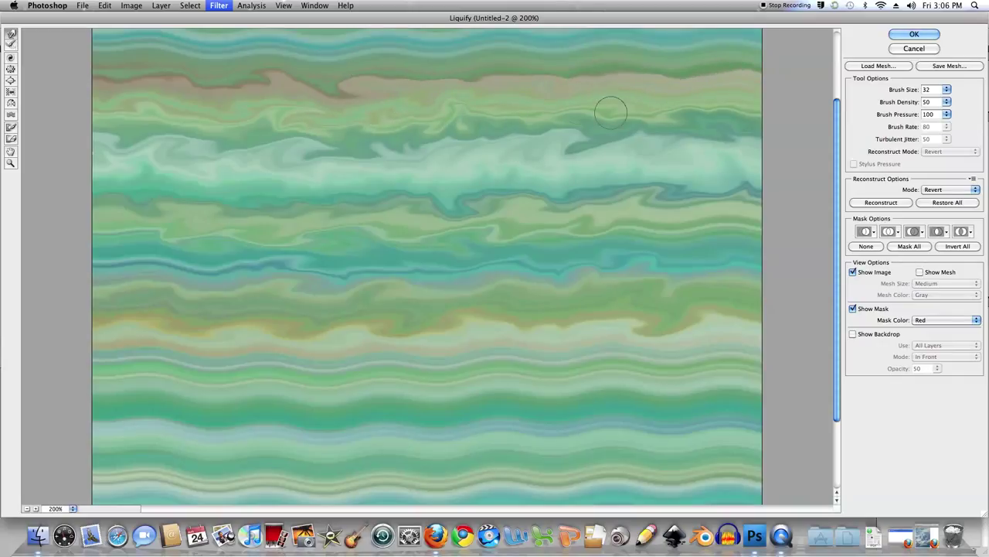
mouse_move(565, 103)
left_mouse_down()
mouse_move(550, 108)
mouse_move(568, 244)
left_mouse_up()
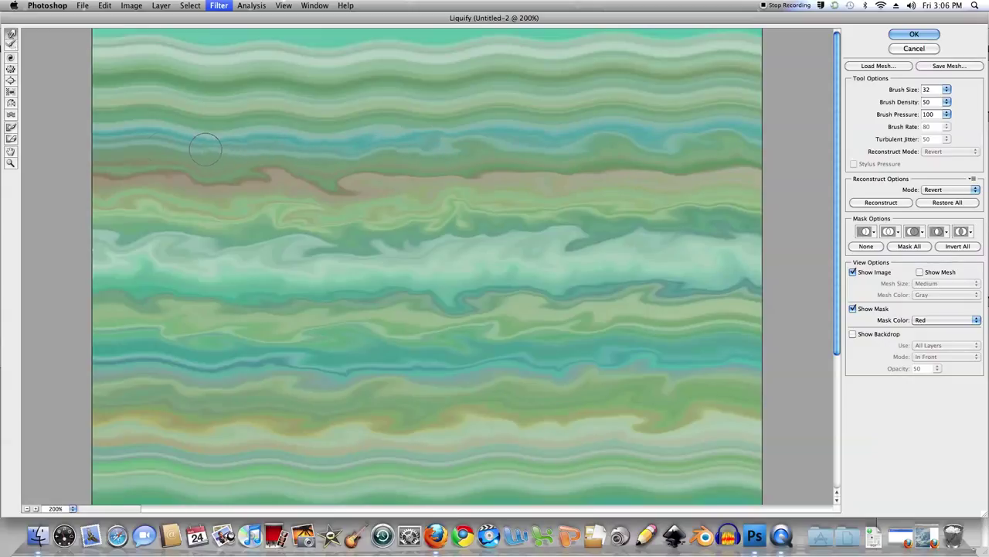
mouse_move(170, 125)
left_mouse_down()
mouse_move(133, 117)
mouse_move(214, 126)
mouse_move(320, 111)
mouse_move(420, 121)
mouse_move(547, 109)
mouse_move(690, 120)
left_mouse_up()
mouse_move(725, 109)
left_mouse_down()
mouse_move(759, 76)
mouse_move(614, 77)
mouse_move(563, 62)
mouse_move(440, 82)
mouse_move(112, 78)
mouse_move(122, 42)
mouse_move(411, 49)
mouse_move(426, 62)
mouse_move(572, 44)
mouse_move(742, 49)
left_mouse_up()
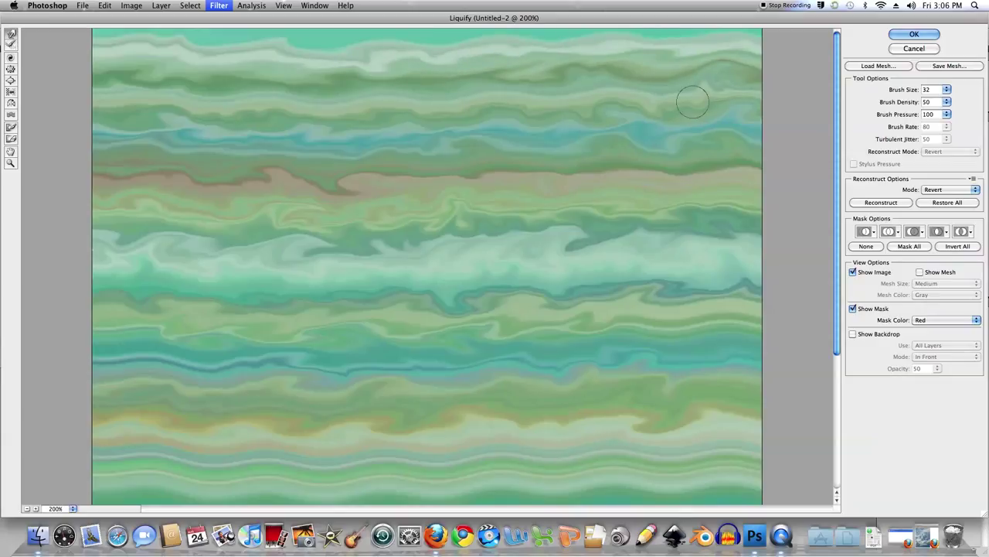
Swirl the lower middle band leftward and smear the red band near the bottom.
mouse_move(549, 306)
left_mouse_down()
mouse_move(551, 174)
mouse_move(557, 231)
left_mouse_up()
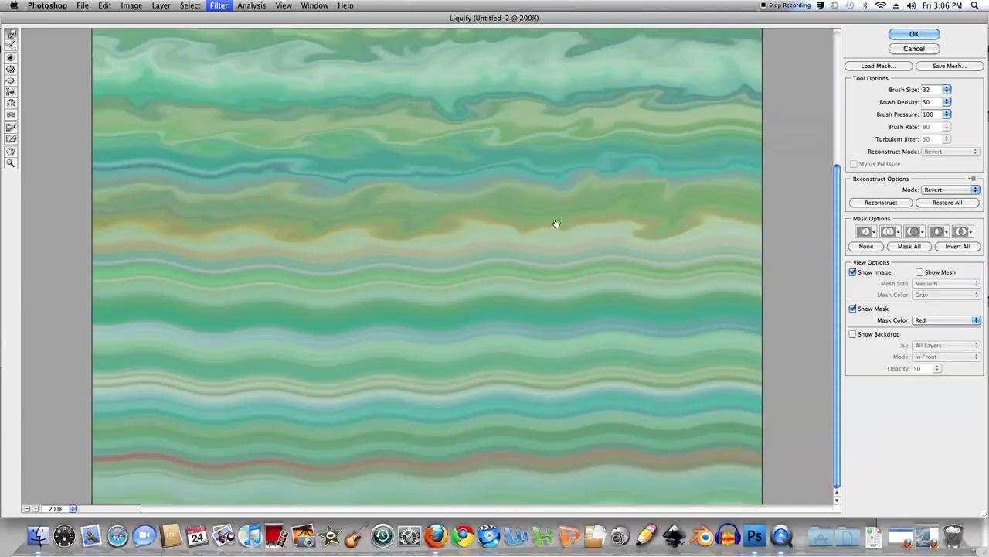
mouse_move(706, 258)
left_mouse_down()
mouse_move(634, 276)
mouse_move(506, 255)
mouse_move(312, 279)
mouse_move(115, 273)
mouse_move(137, 327)
mouse_move(146, 307)
mouse_move(254, 338)
mouse_move(717, 327)
mouse_move(725, 376)
mouse_move(733, 365)
mouse_move(644, 371)
mouse_move(626, 353)
mouse_move(552, 347)
mouse_move(415, 361)
mouse_move(364, 382)
mouse_move(247, 398)
mouse_move(148, 378)
mouse_move(117, 401)
mouse_move(219, 435)
mouse_move(762, 413)
left_mouse_up()
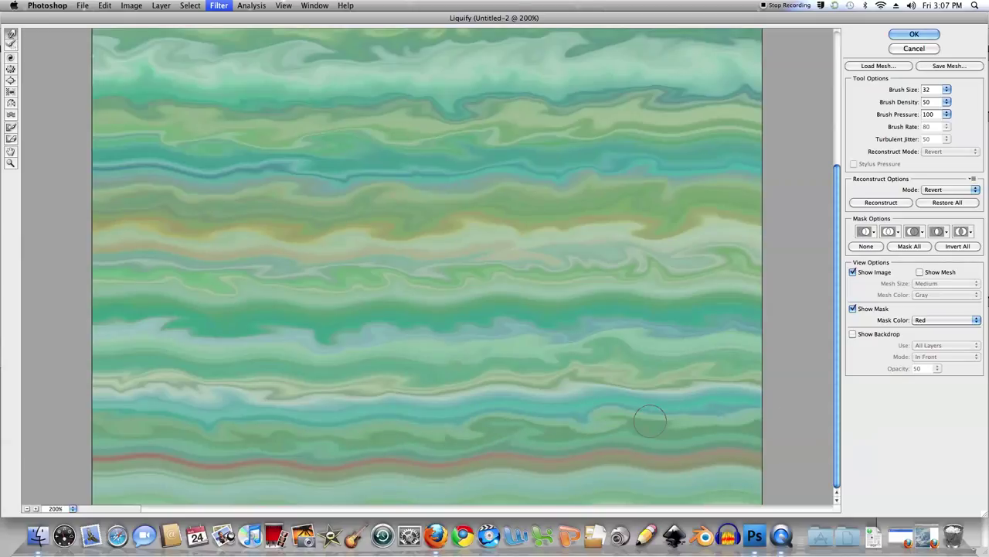
mouse_move(686, 447)
left_mouse_down()
mouse_move(707, 459)
mouse_move(487, 472)
mouse_move(115, 464)
mouse_move(261, 499)
mouse_move(430, 482)
mouse_move(481, 497)
mouse_move(445, 491)
mouse_move(622, 485)
mouse_move(607, 491)
left_mouse_up()
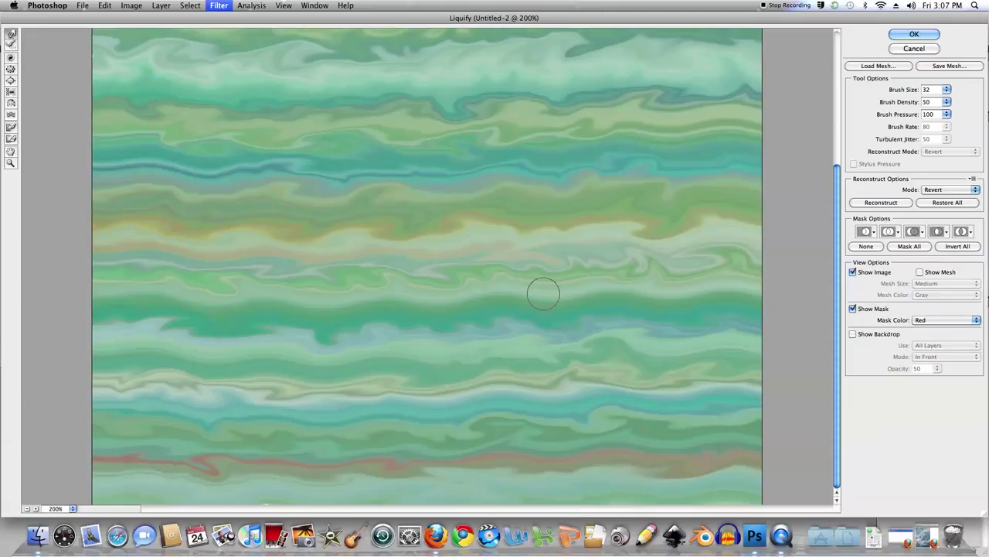
With an enlarged brush, curl the green band into a large storm-like eddy, then shrink the brush back.
key("bracketright")
key("bracketright")
key("bracketright")
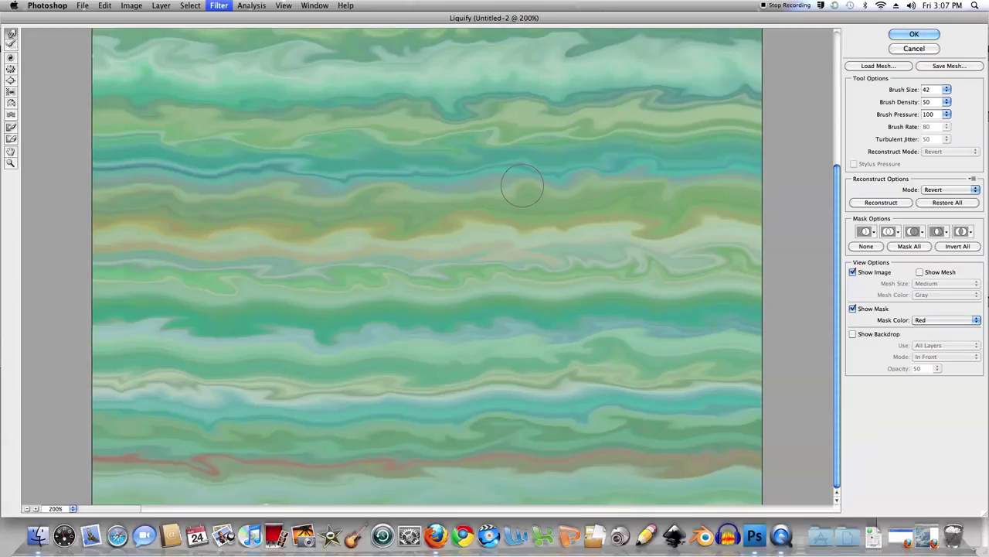
key("bracketright")
key("bracketright")
key("bracketright")
key("bracketright")
key("bracketright")
key("bracketright")
mouse_move(527, 187)
left_mouse_down()
mouse_move(501, 209)
mouse_move(564, 206)
mouse_move(513, 184)
mouse_move(509, 211)
mouse_move(563, 199)
mouse_move(497, 177)
mouse_move(512, 214)
mouse_move(545, 190)
mouse_move(482, 193)
left_mouse_up()
key("bracketleft")
key("bracketleft")
key("bracketleft")
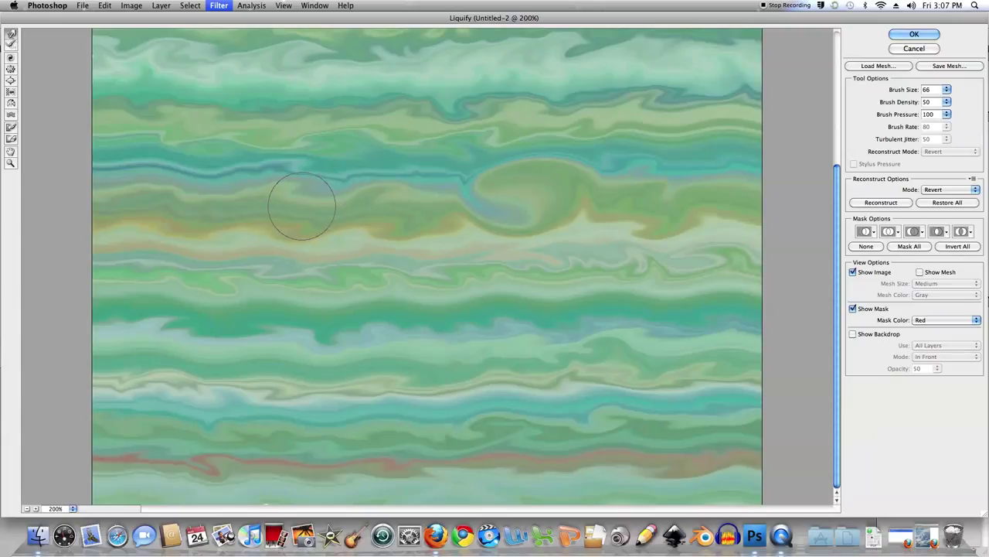
key("bracketleft")
key("bracketleft")
key("bracketleft")
key("bracketleft")
key("bracketleft")
key("bracketleft")
key("bracketleft")
key("bracketleft")
key("bracketleft")
key("bracketleft")
key("bracketleft")
key("bracketleft")
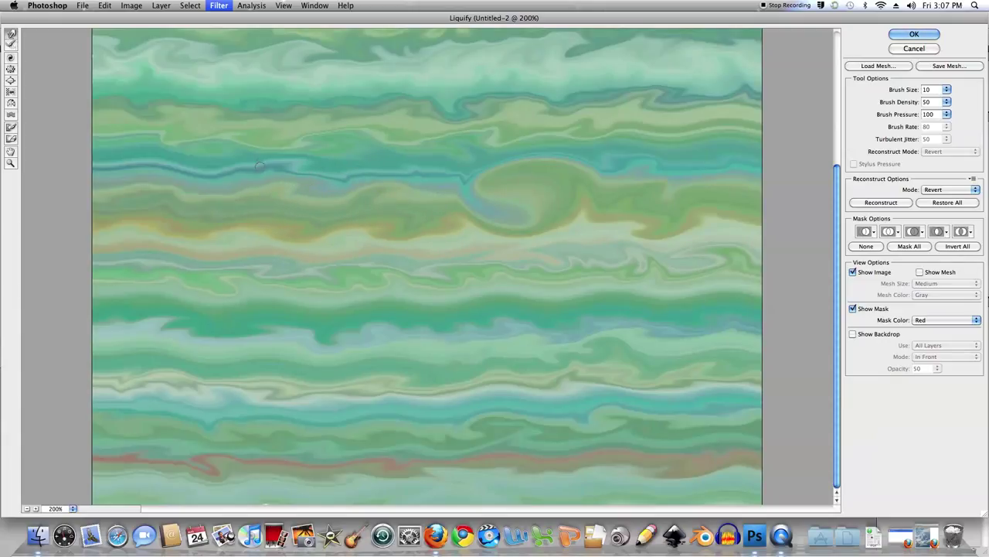
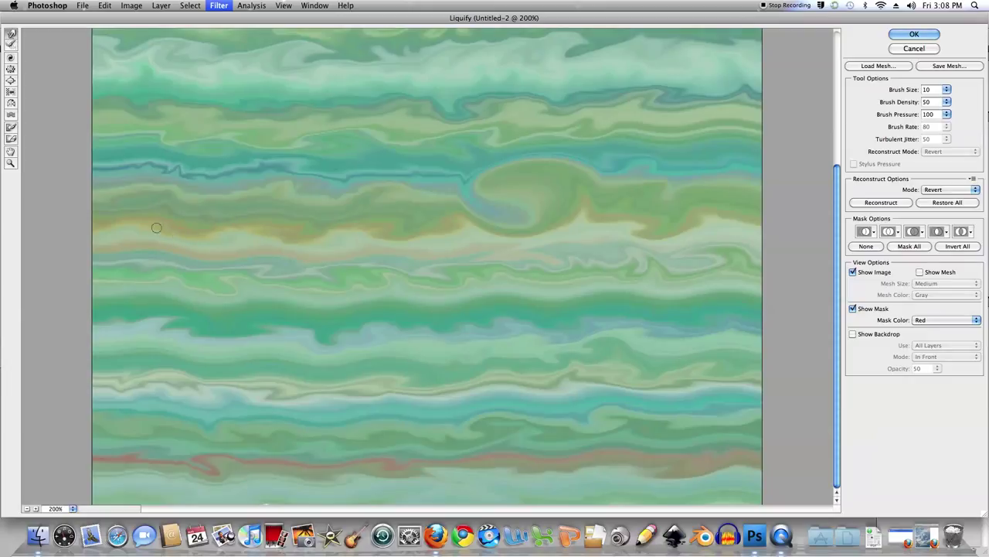
Commit the Liquify swirl and mark a large circular selection over the green bands.
left_click(909, 35)
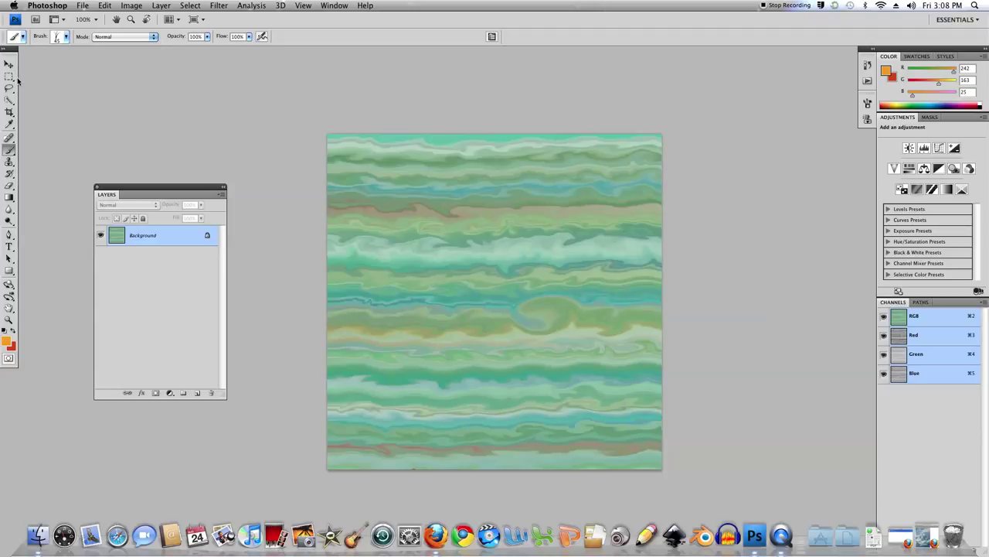
left_click_drag(9, 77, 35, 82)
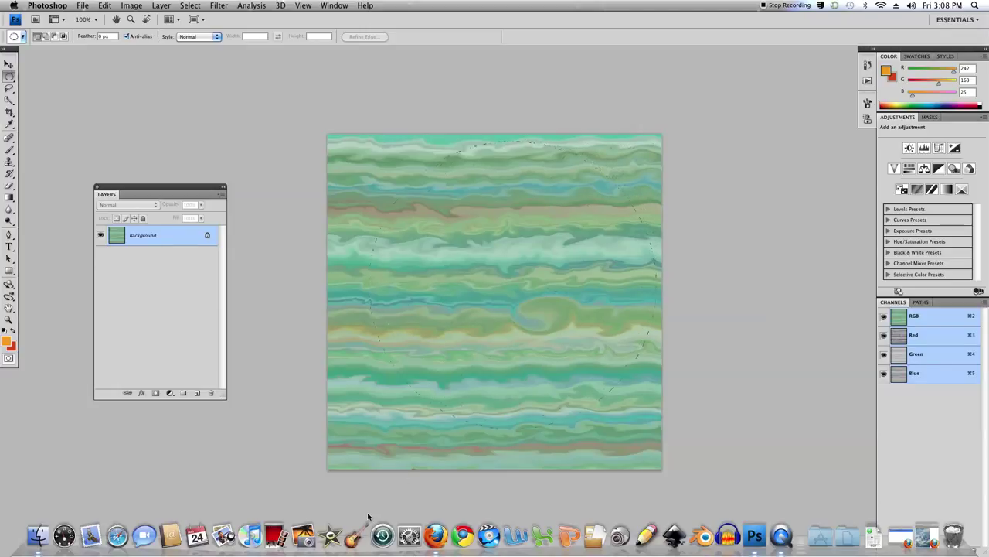
scroll(365, 403, "down", 5)
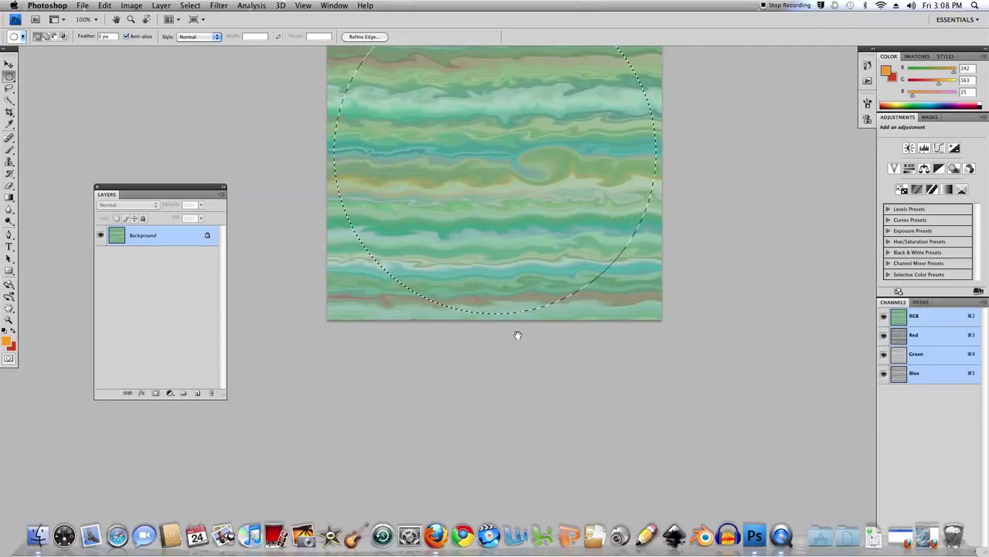
left_click_drag(517, 258, 516, 280)
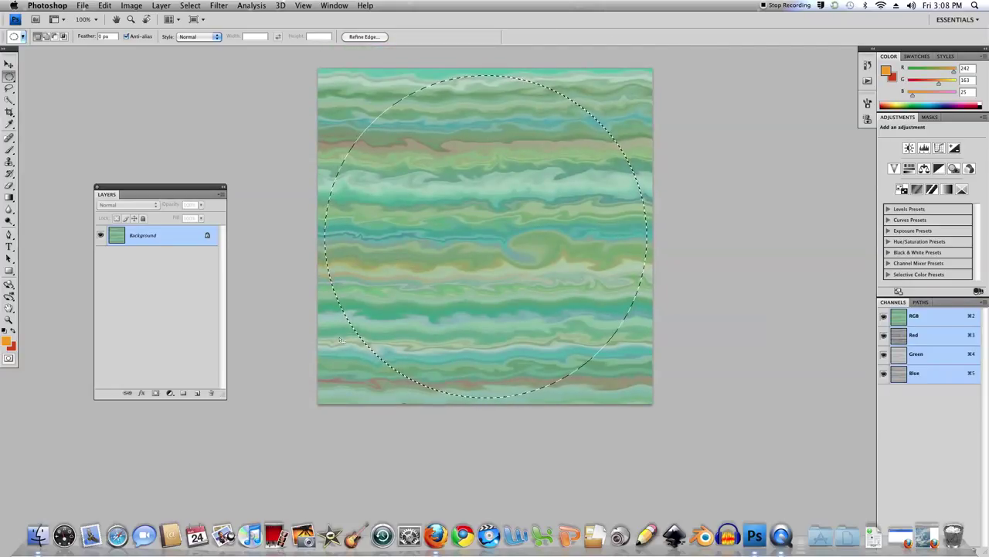
left_click(220, 7)
mouse_move(228, 115)
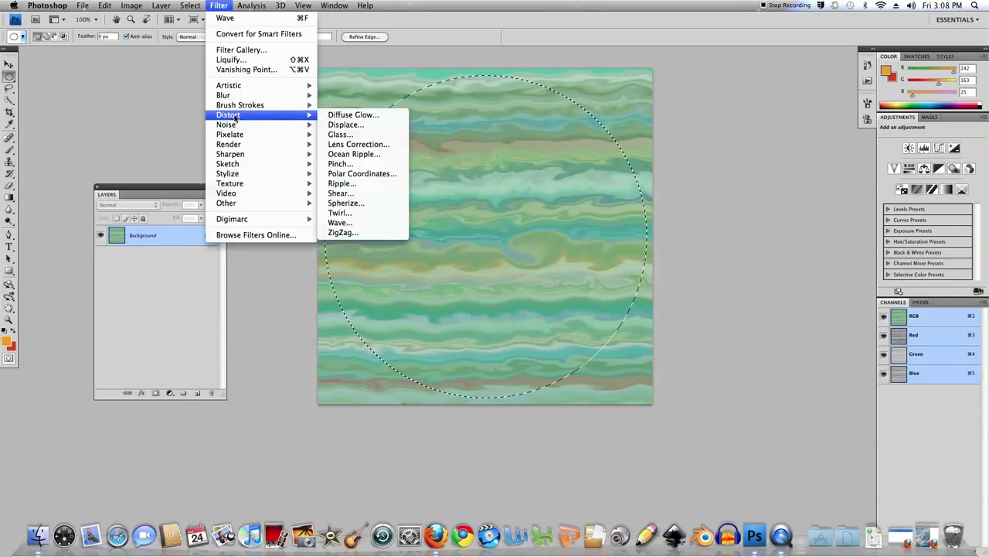
Spherize the circle of bands and contract the selection by 3 pixels.
left_click(368, 204)
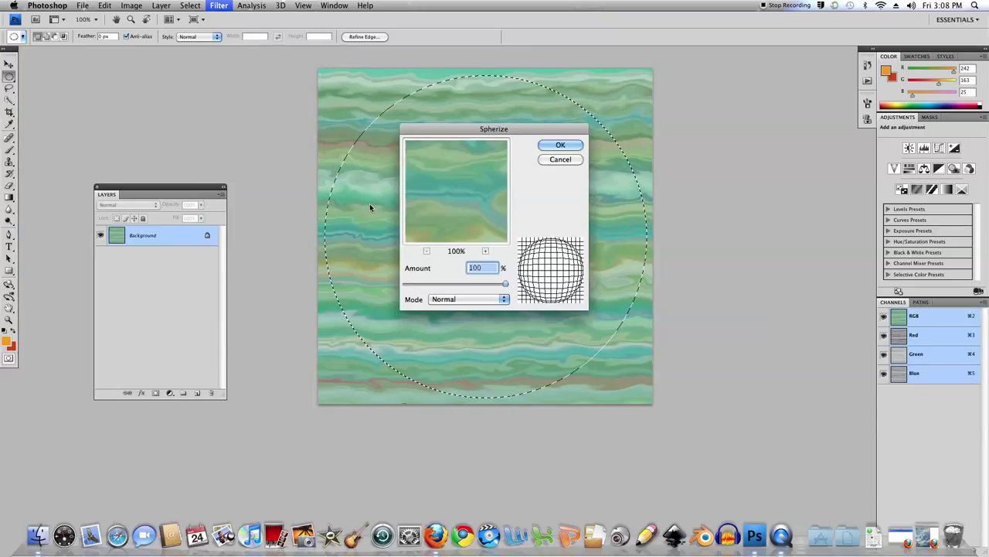
left_click(560, 146)
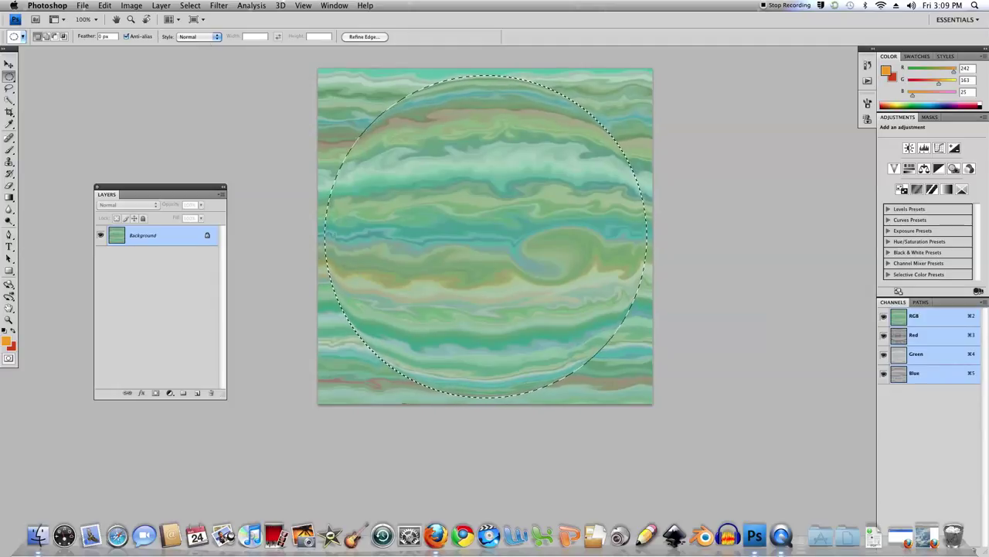
left_click(192, 6)
mouse_move(198, 124)
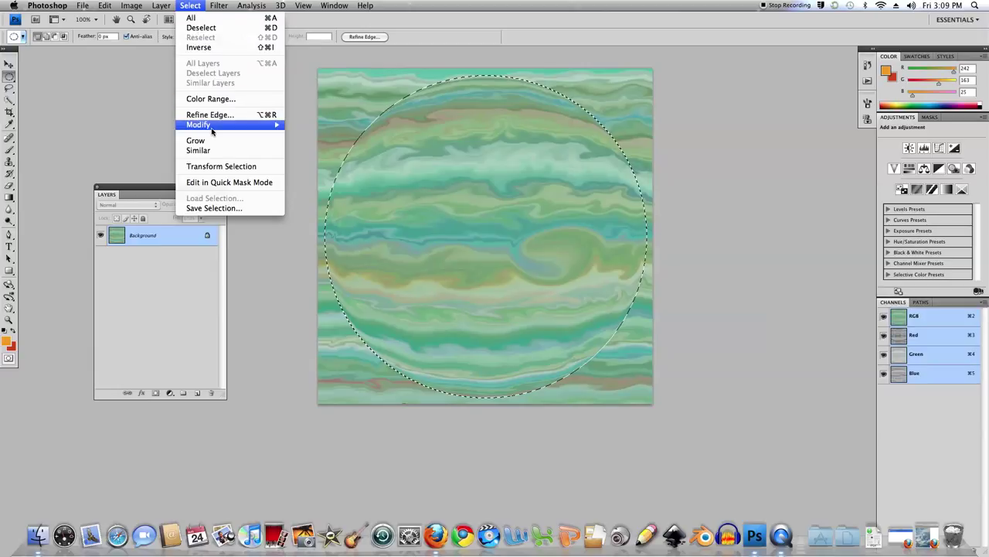
left_click(313, 154)
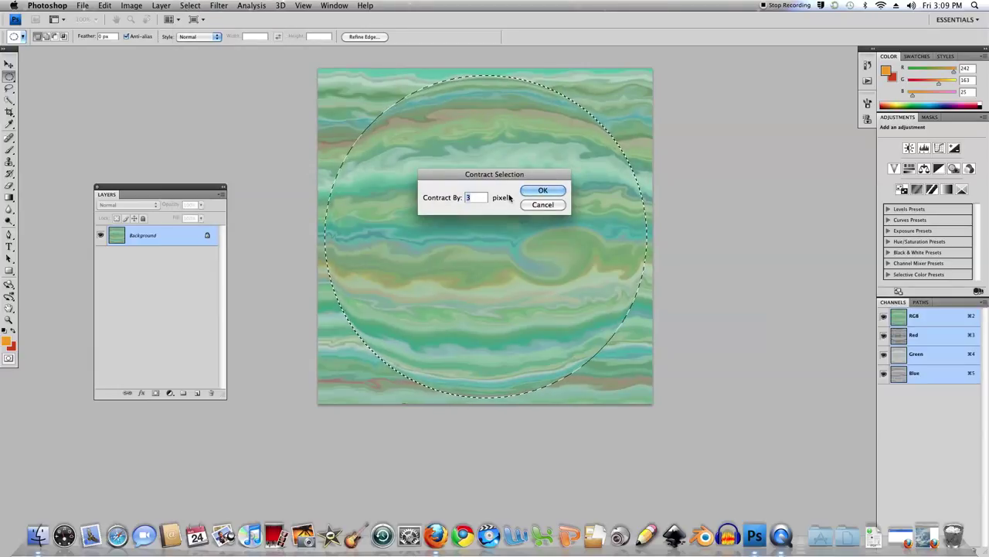
left_click(561, 190)
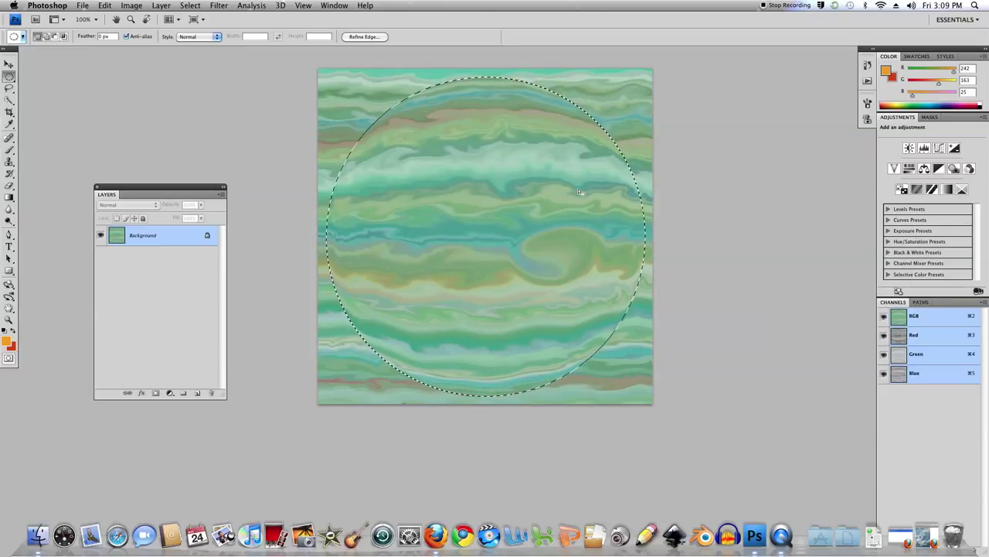
Feather the circular selection by 2 pixels and copy it.
left_click(190, 7)
mouse_move(198, 125)
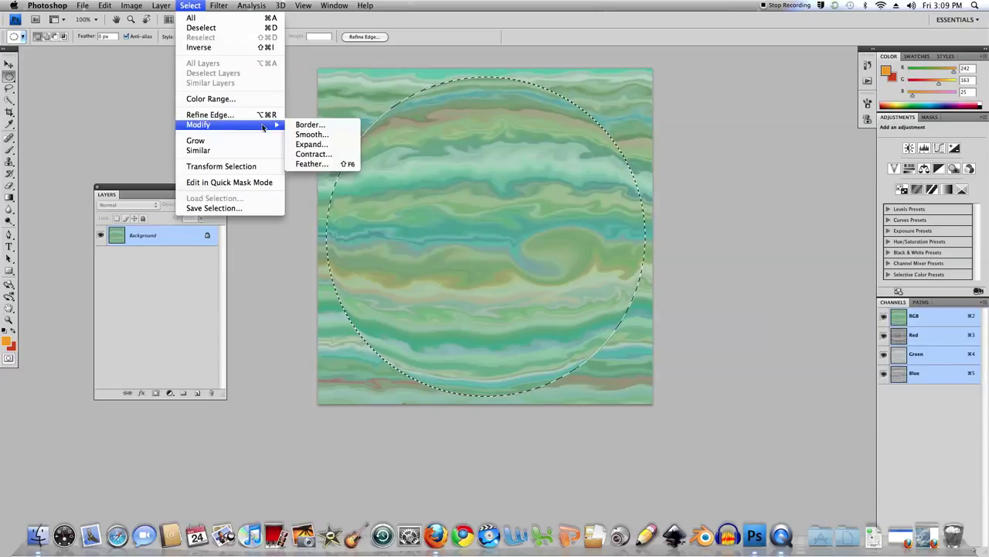
left_click(309, 164)
type("2")
left_click(548, 190)
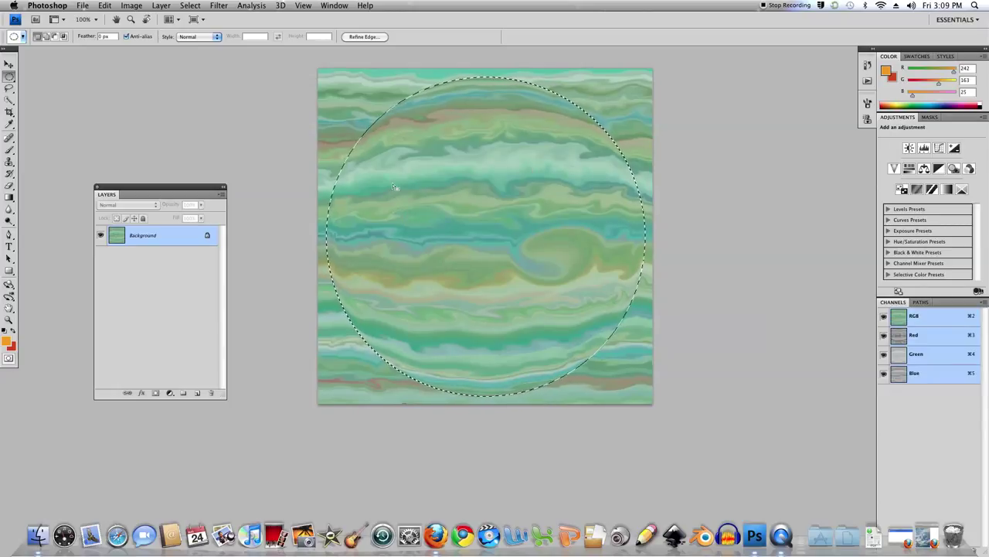
left_click(105, 6)
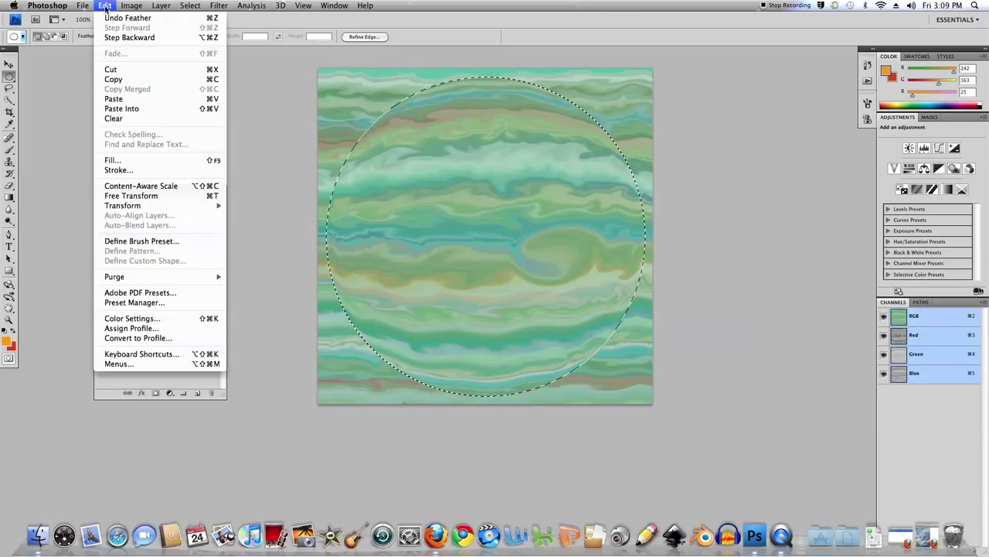
left_click(113, 79)
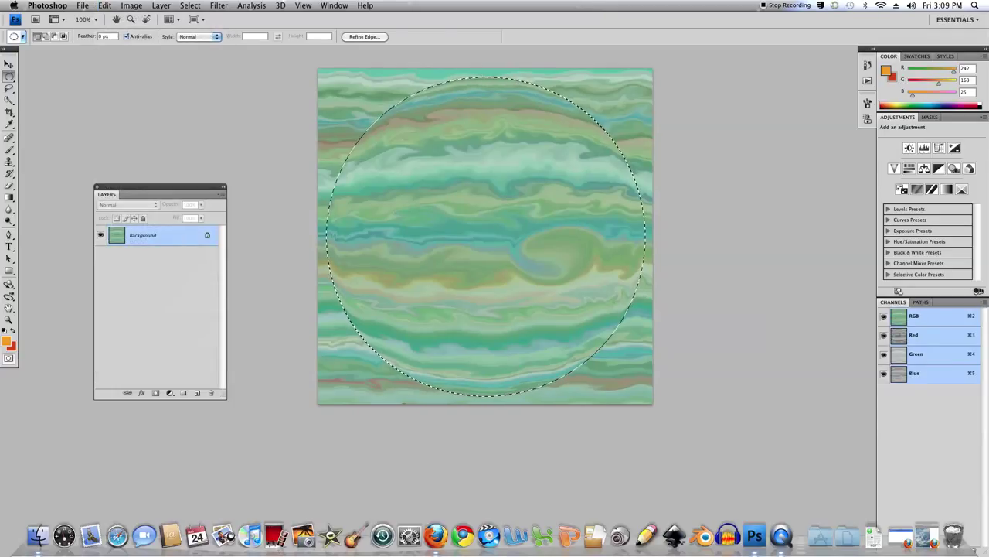
Paste the banded sphere into the green nebula document as Layer 1, ready to transform.
key("f")
key("f")
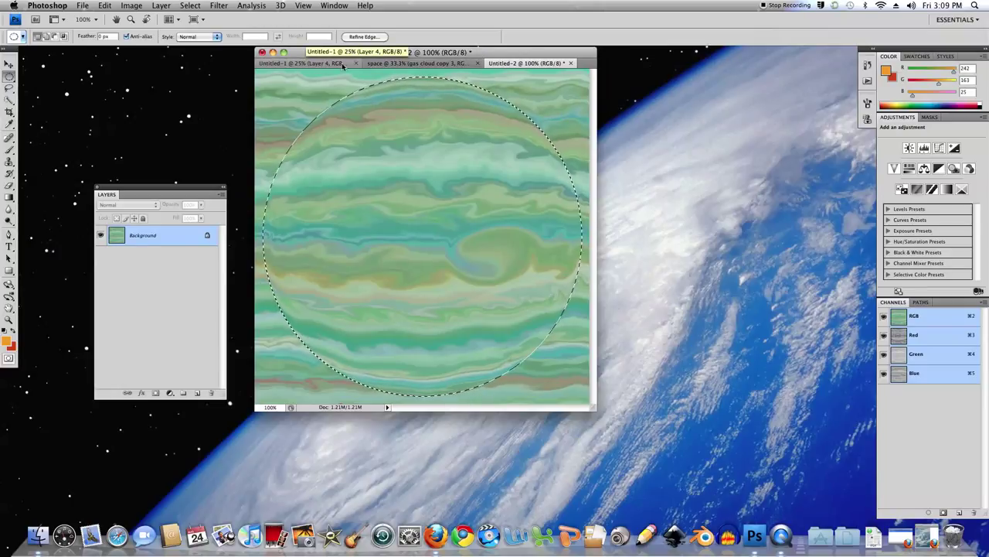
left_click(403, 65)
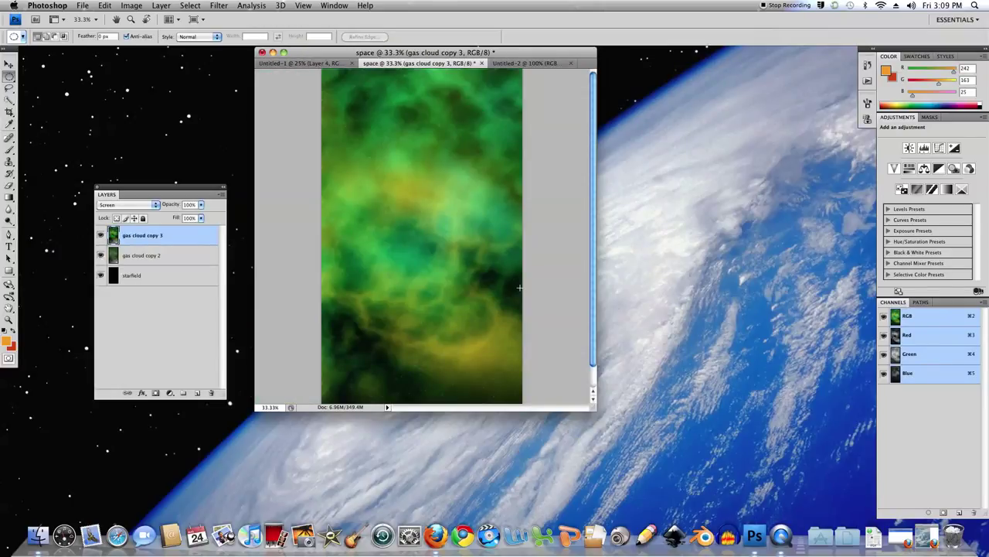
key("f")
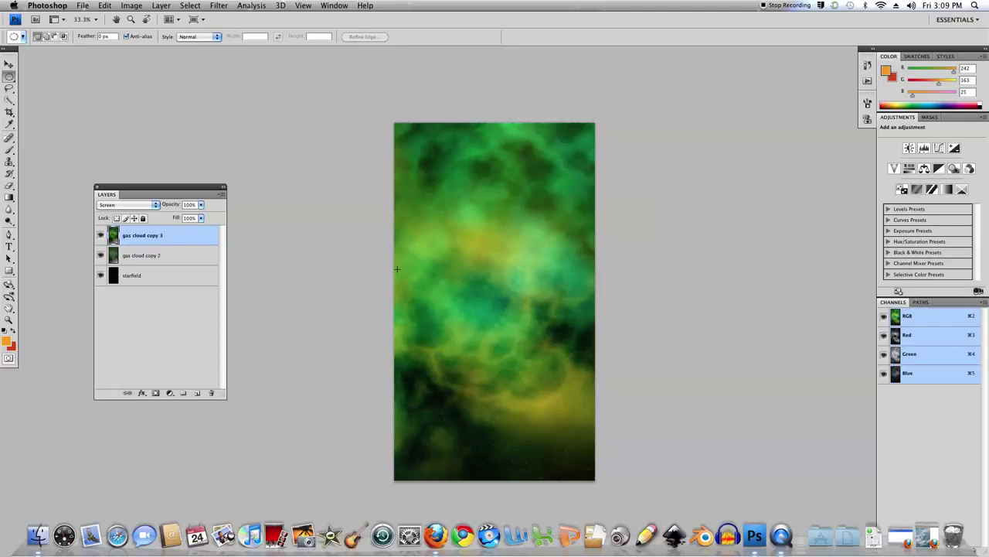
left_click(105, 6)
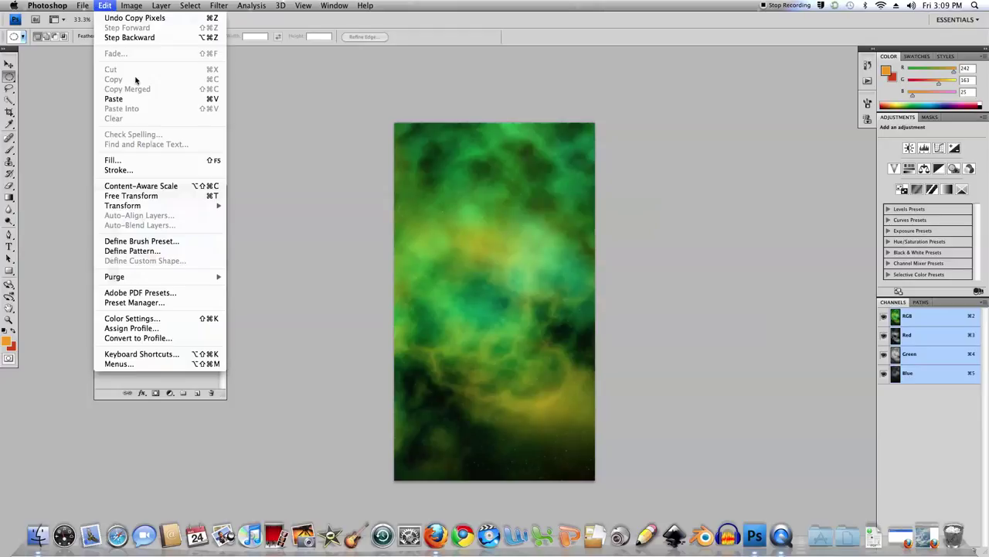
left_click(135, 100)
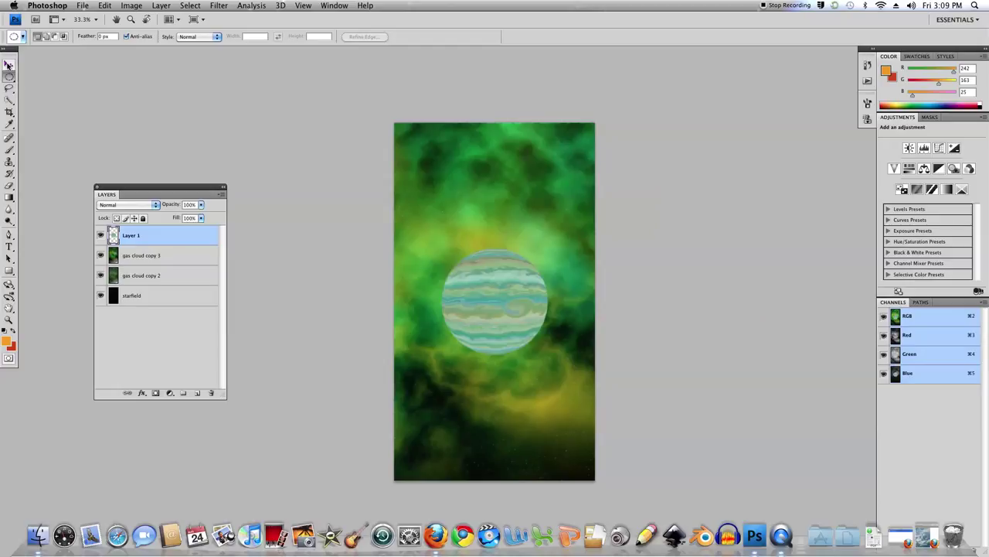
left_click(10, 64)
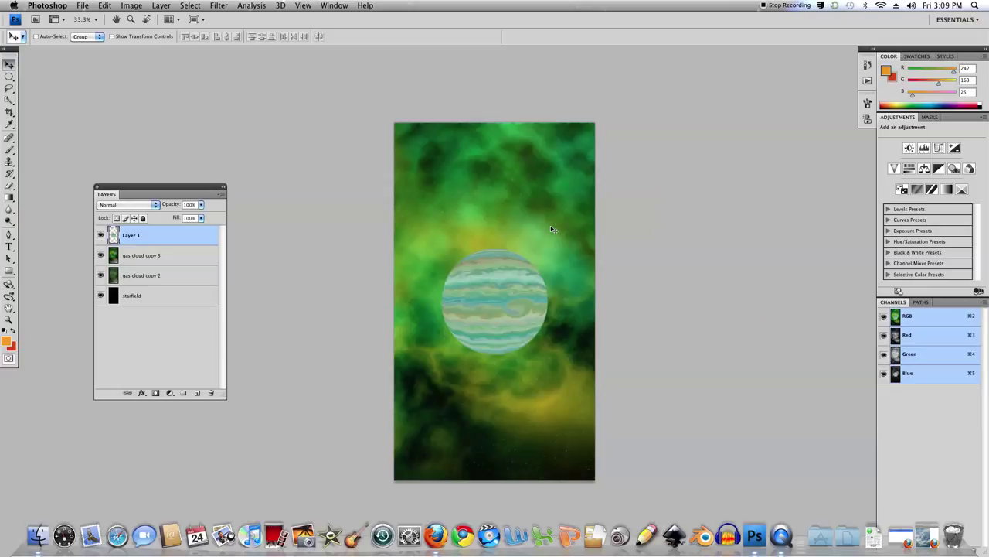
key("super+t")
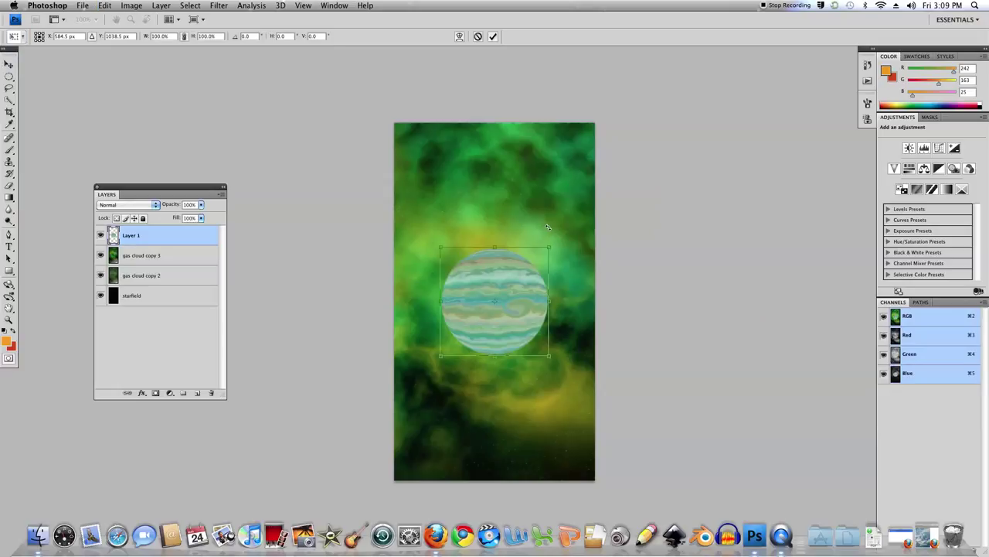
Scale the planet to about 71%, rotate it roughly -20°, and commit the transform.
mouse_move(548, 244)
left_mouse_down()
mouse_move(508, 325)
mouse_move(520, 362)
left_mouse_up()
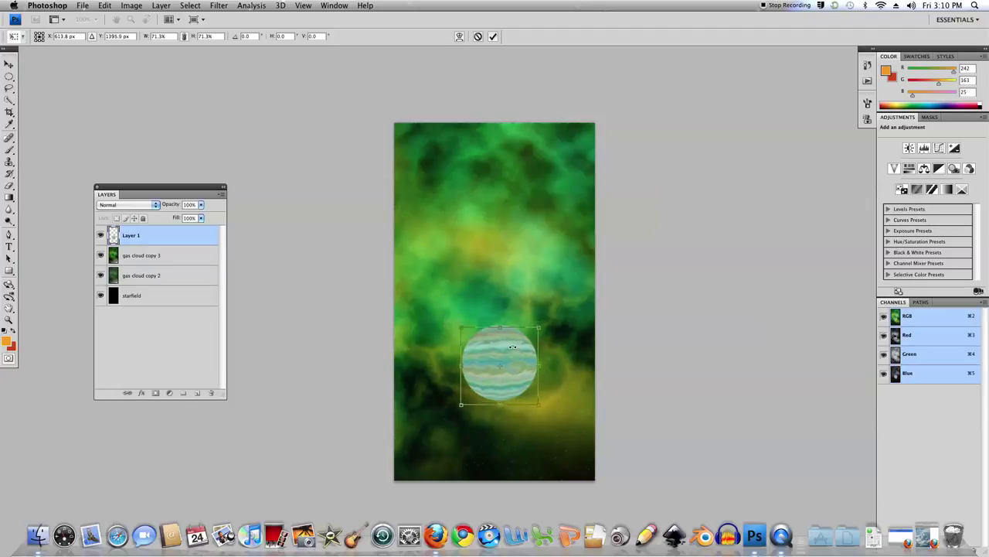
left_click_drag(511, 319, 503, 318)
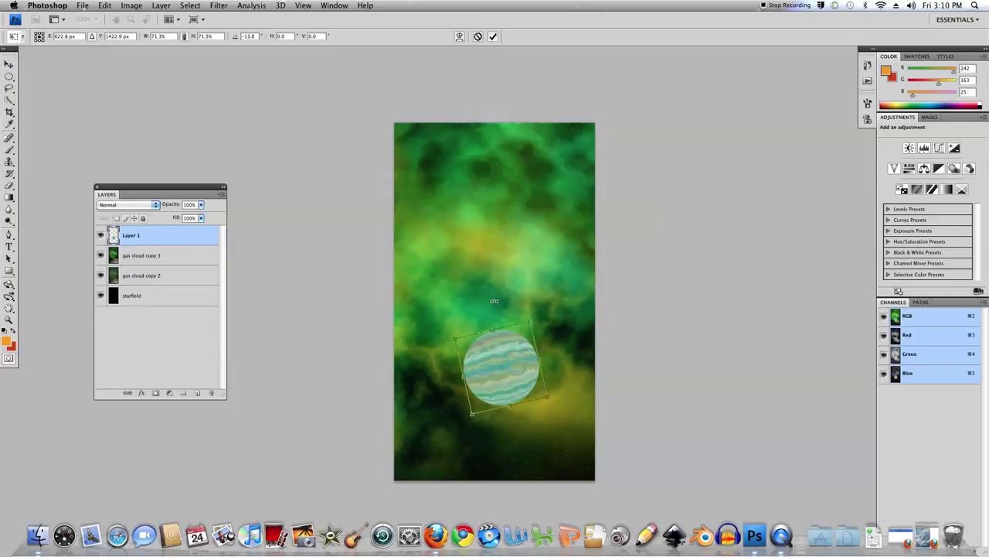
left_click_drag(492, 307, 491, 307)
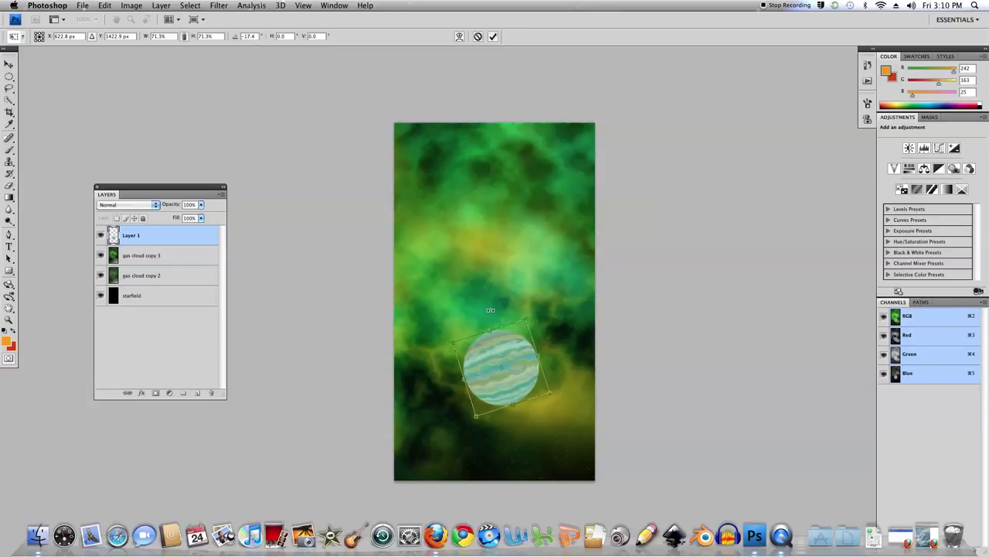
left_click_drag(490, 309, 488, 311)
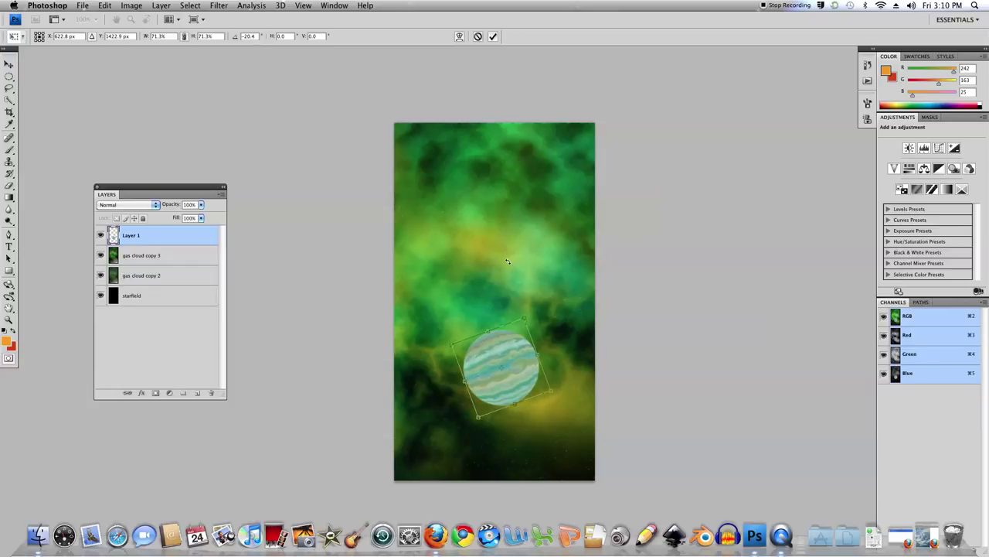
key("Return")
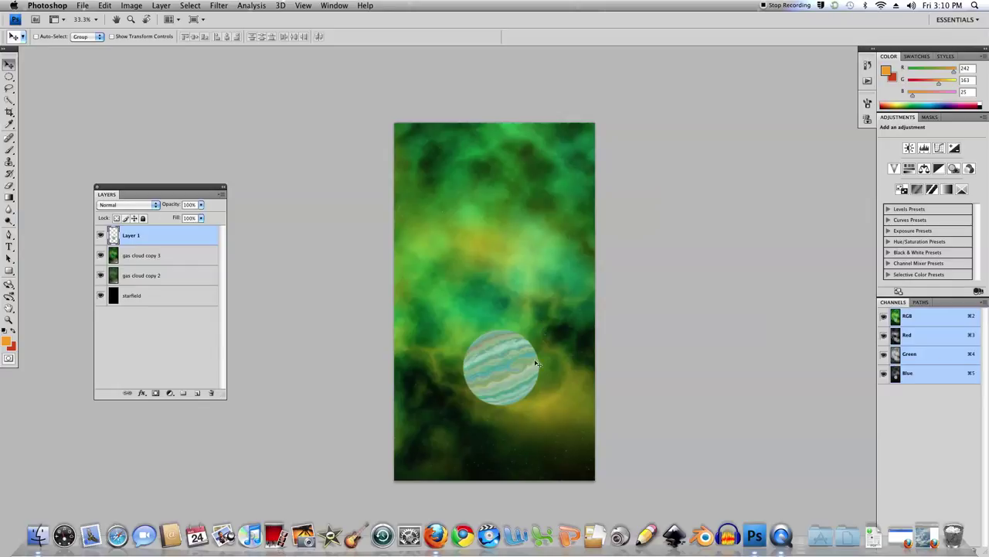
key("ctrl+plus")
key("ctrl+plus")
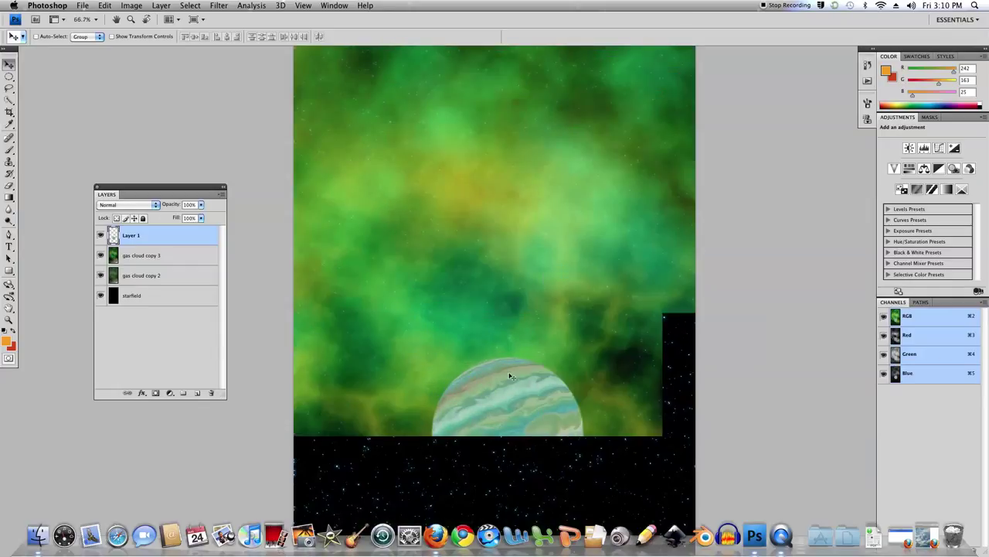
Rename Layer 1 to 'planet'.
left_click_drag(526, 410, 515, 276)
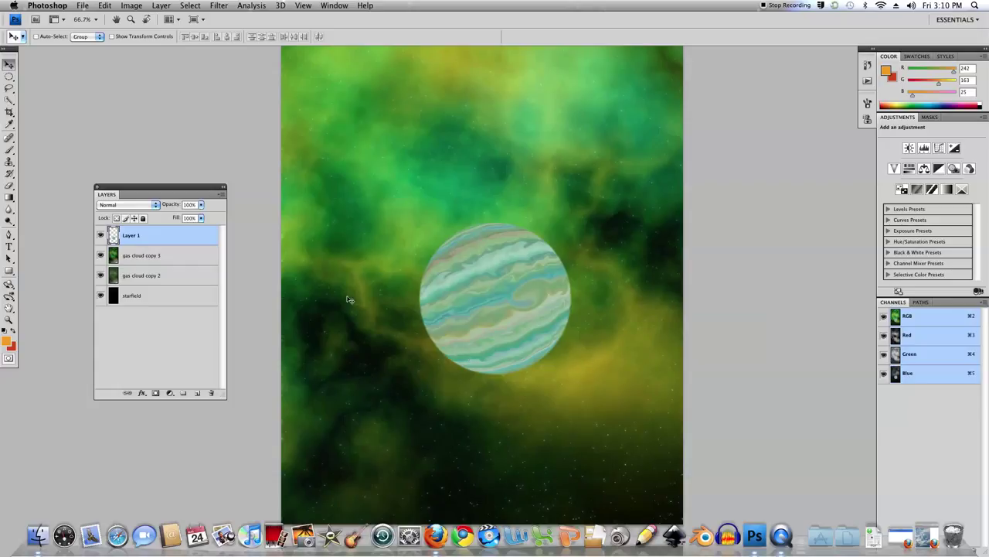
double_click(131, 236)
type("plane")
type("t")
key("Return")
Duplicate the planet layer and name the copy 'shadow'.
key("super+j")
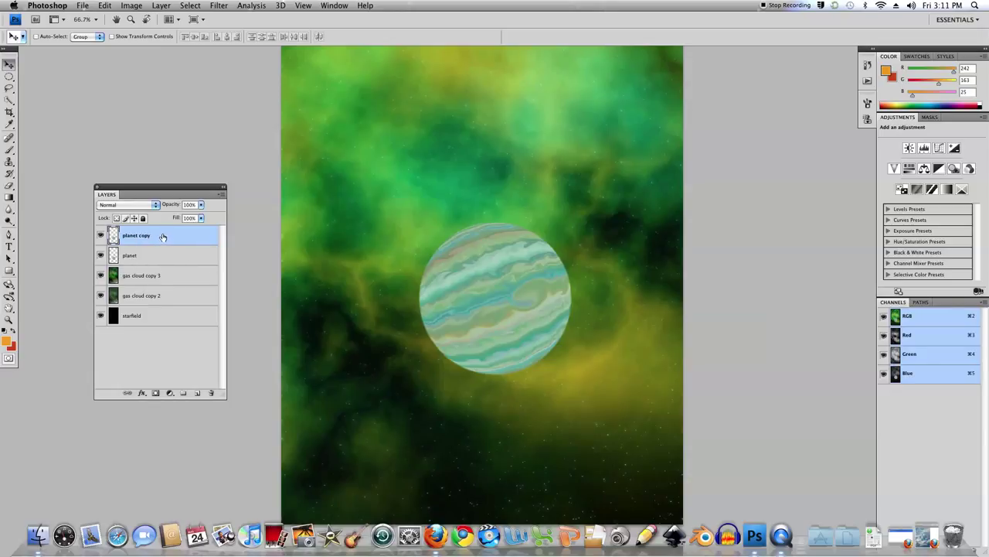
double_click(136, 236)
type("shadow")
key("Return")
Fill the planet's circular selection on the shadow layer with black.
left_click(113, 238, "super")
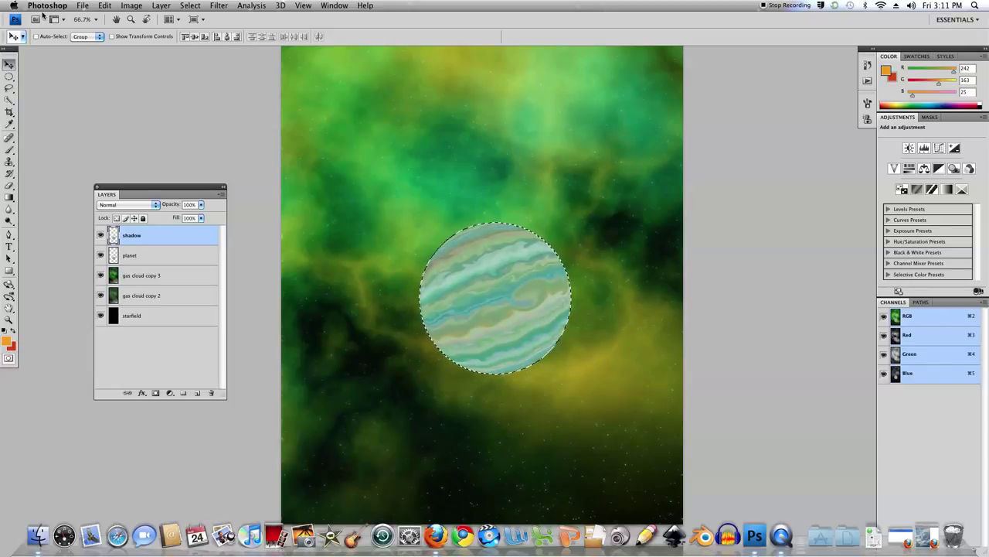
left_click(104, 5)
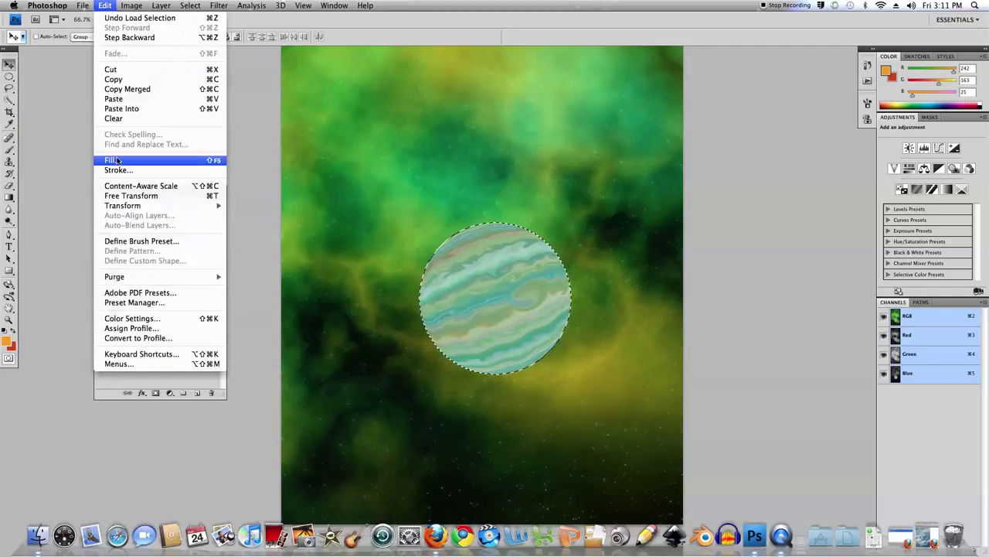
left_click(116, 160)
left_click(518, 174)
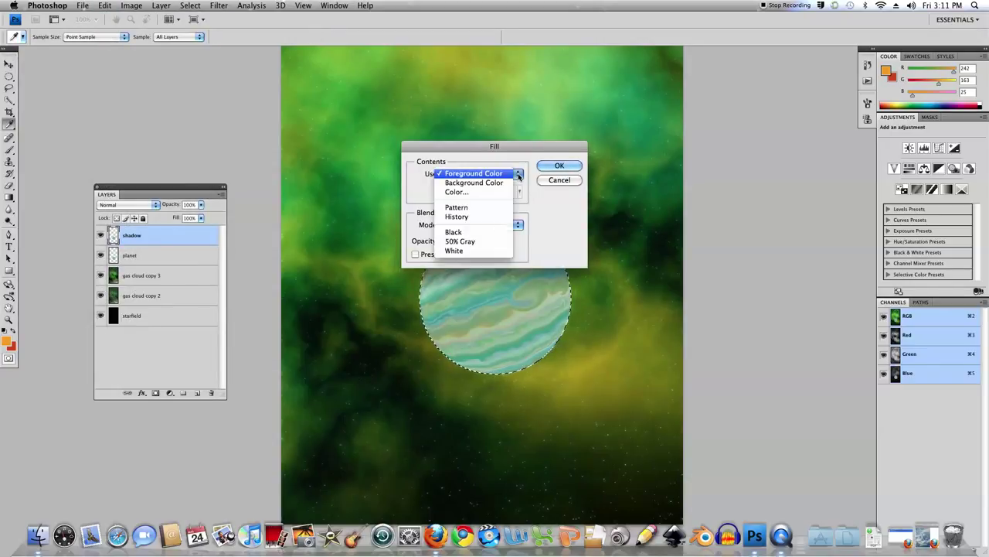
left_click(472, 232)
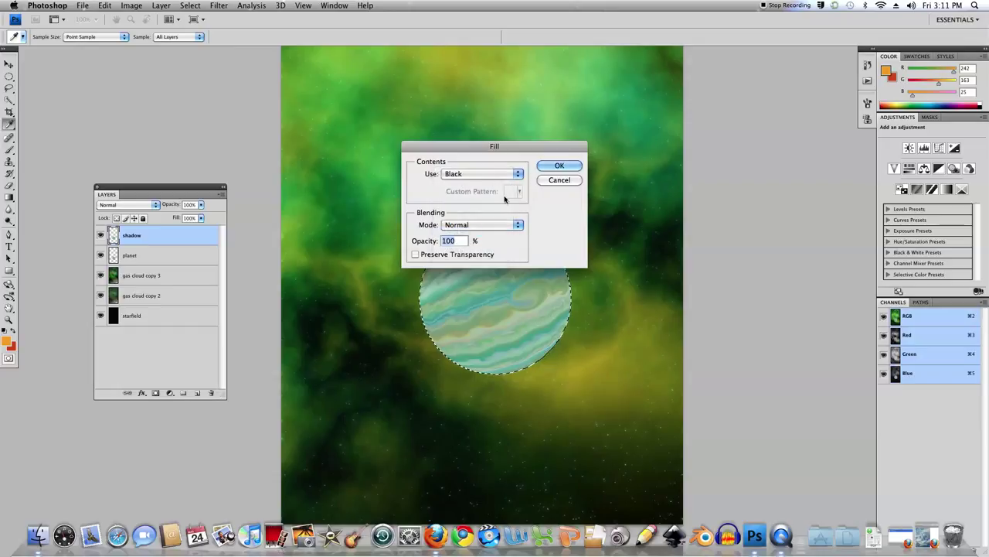
left_click(561, 166)
Deselect and nudge the black disc down to reveal a lit crescent.
key("v")
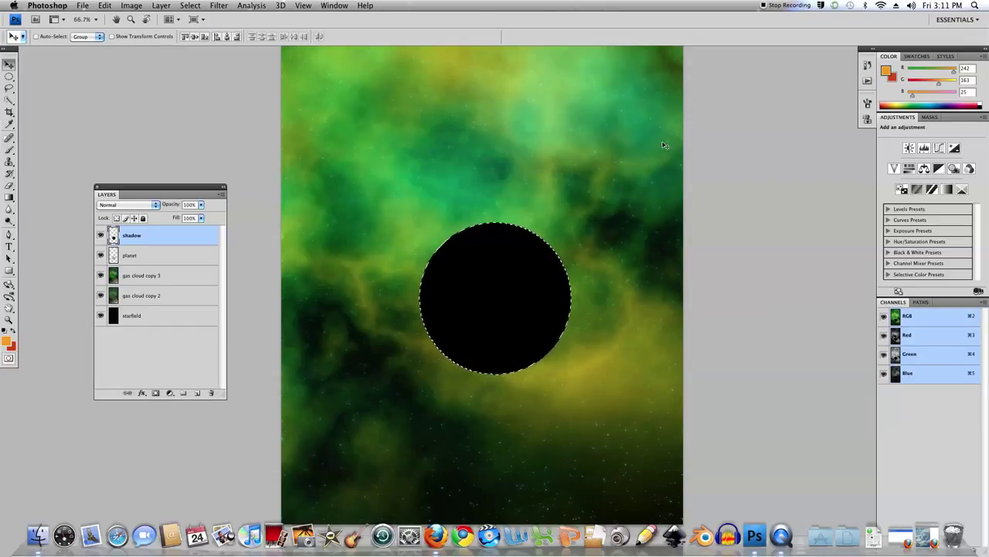
key("super+d")
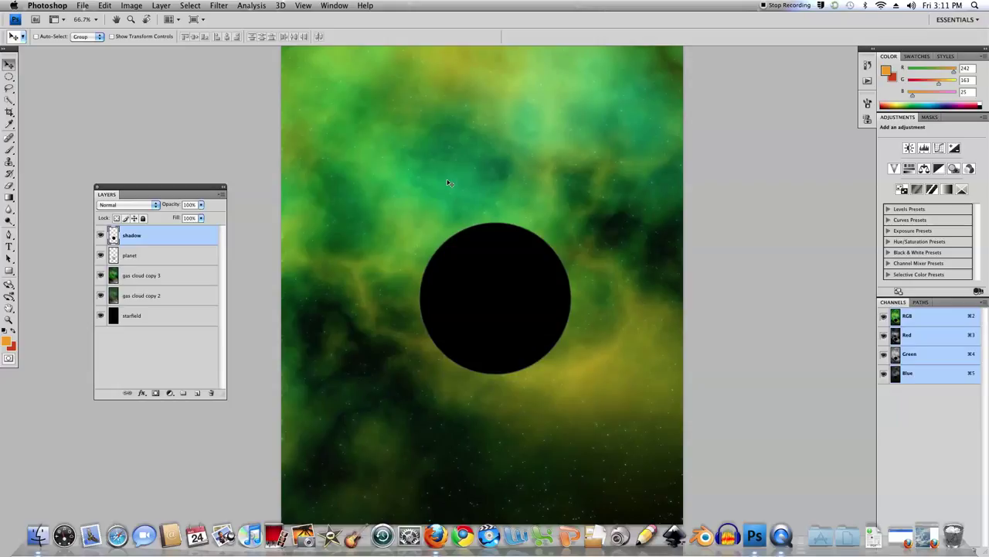
key("Down")
key("Down")
key("Down")
key("Down")
key("Down")
key("Down")
key("Down")
key("Down")
key("Down")
key("Down")
key("Down")
key("Down")
key("Down")
key("Down")
key("Down")
key("Down")
key("Down")
key("Down")
key("Down")
key("Down")
key("Down")
key("Down")
key("Down")
key("Down")
key("Down")
key("Down")
key("Down")
key("Down")
key("Down")
key("Down")
key("Down")
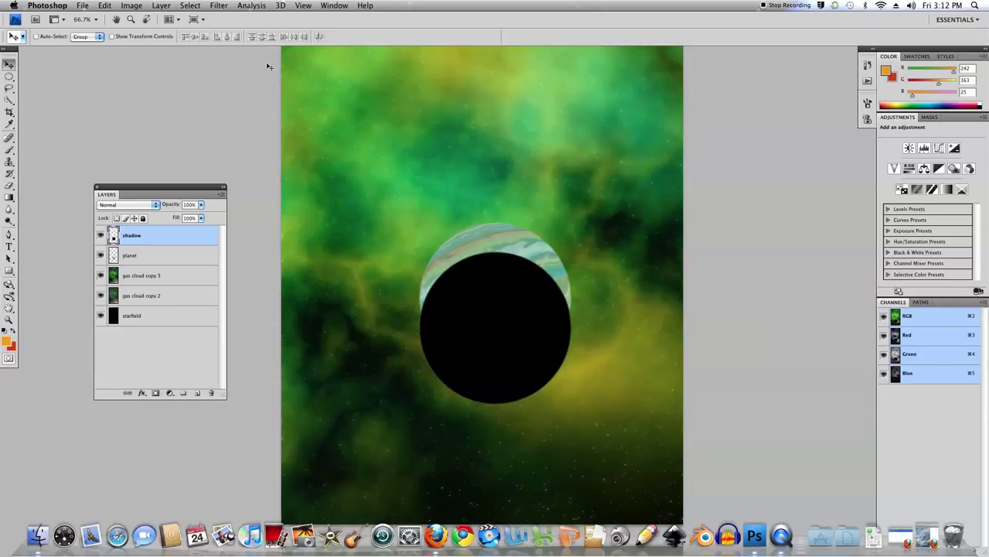
left_click(223, 7)
mouse_move(224, 95)
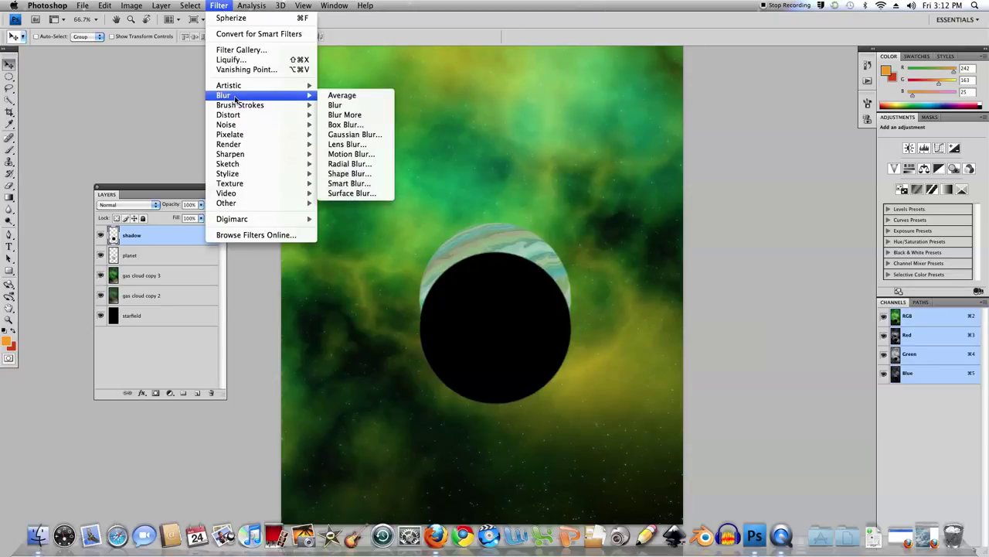
Apply a 19.3-pixel Gaussian Blur to the black shadow disc and start enlarging it.
left_click(348, 134)
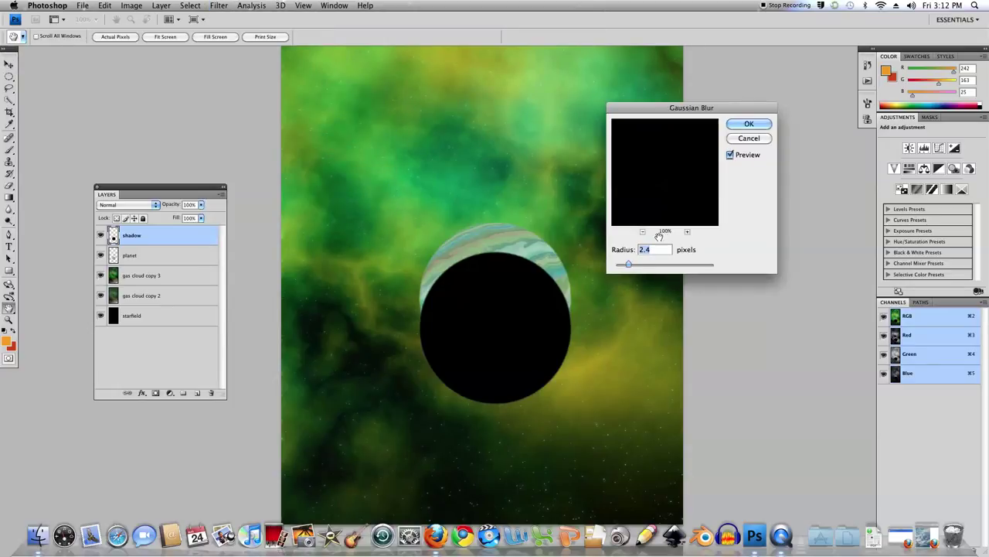
left_click_drag(636, 268, 649, 268)
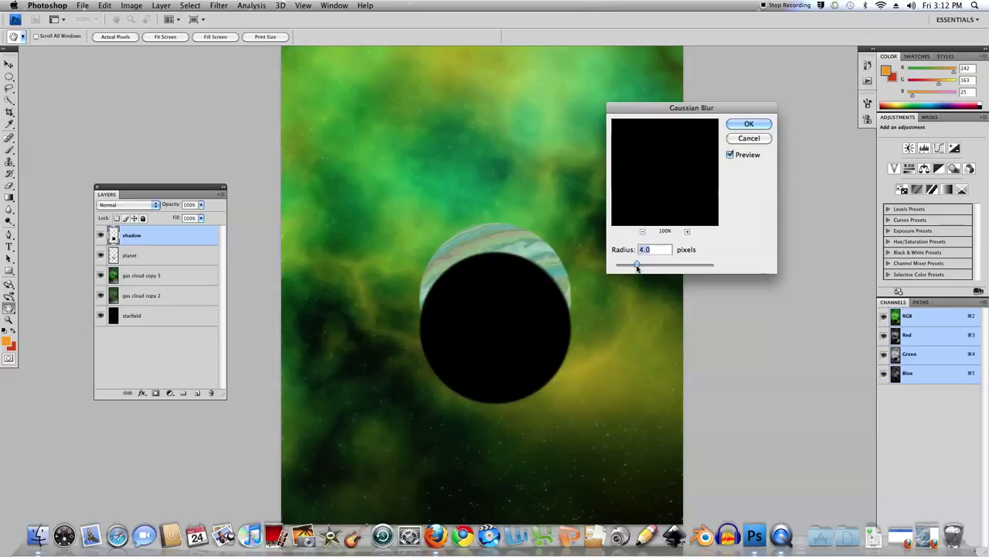
left_click(649, 266)
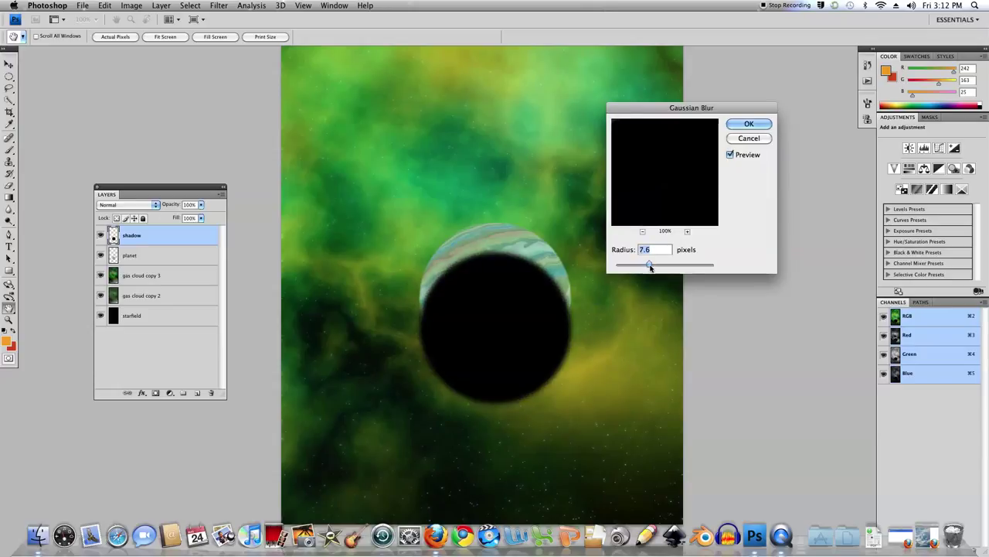
left_click_drag(650, 265, 657, 266)
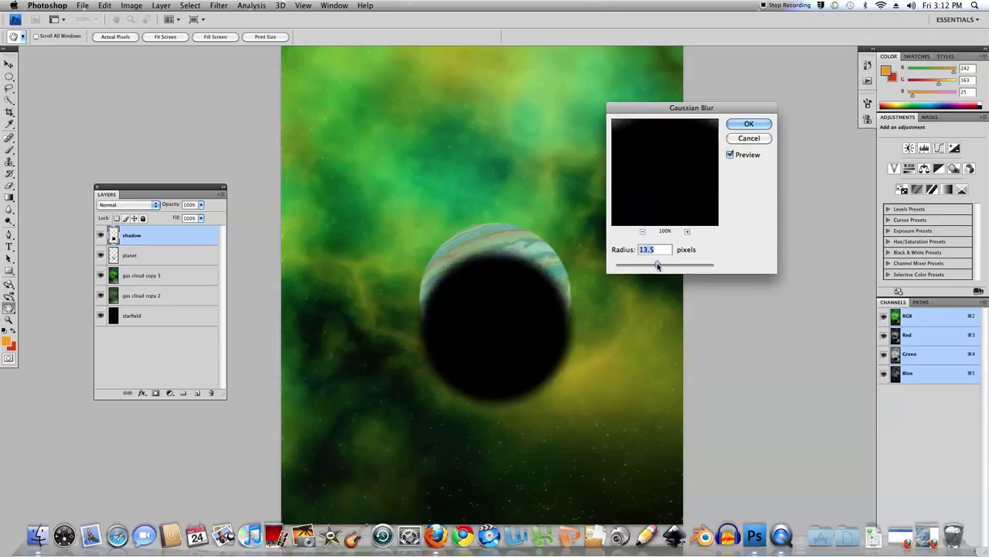
left_click_drag(657, 266, 661, 267)
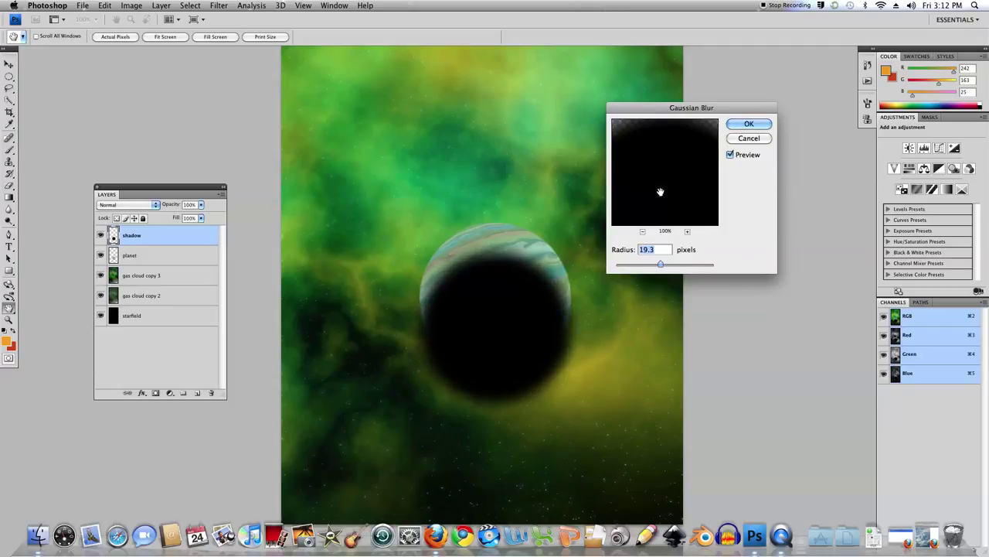
left_click(757, 125)
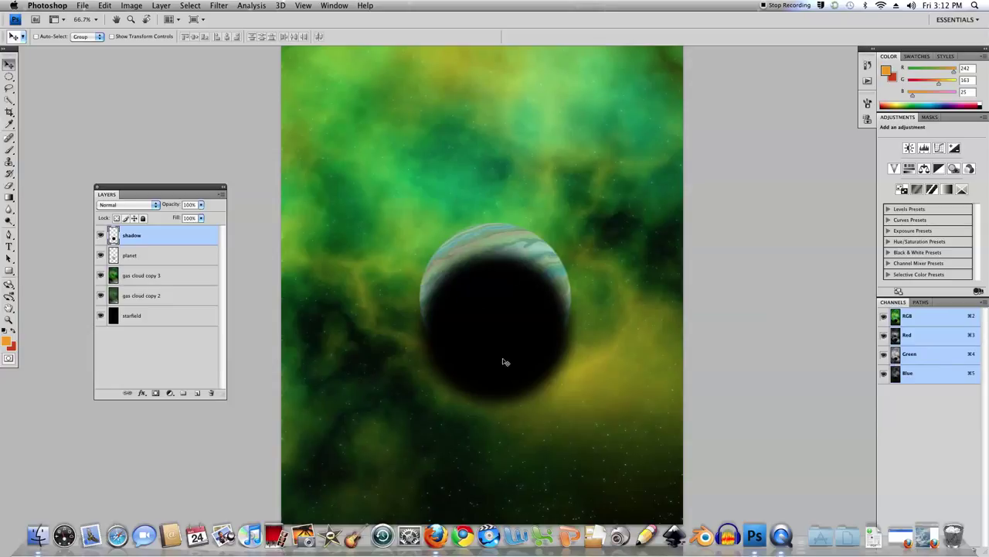
key("ctrl+t")
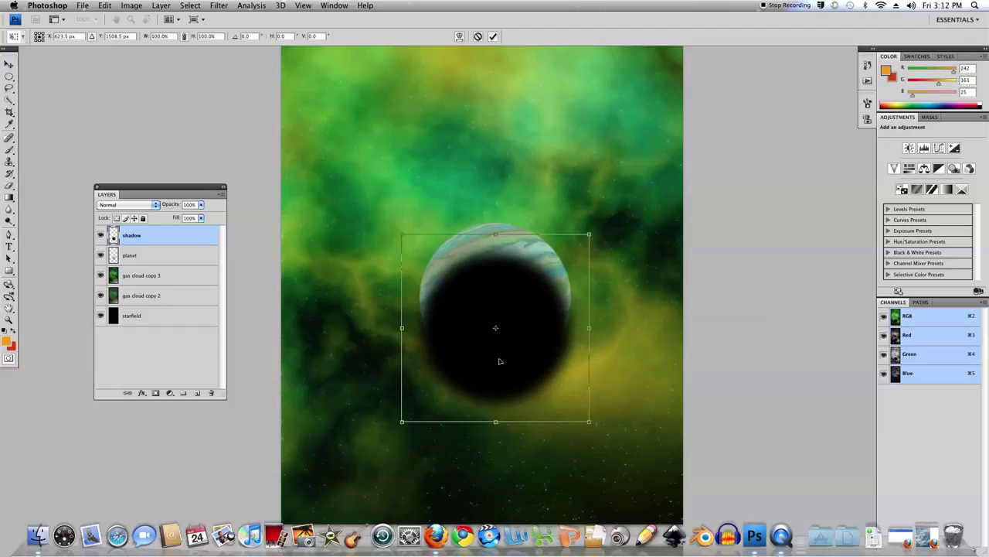
left_click_drag(403, 237, 392, 224)
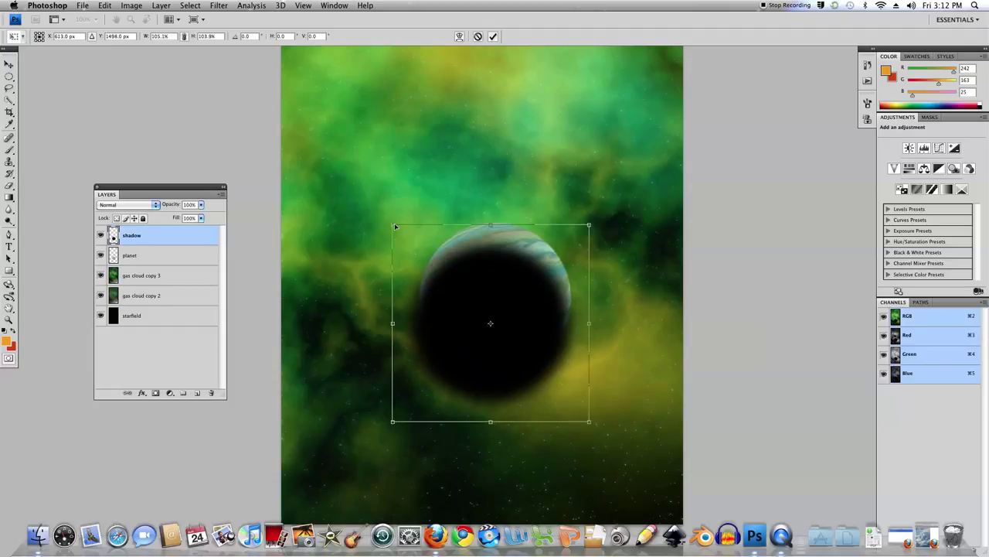
Scale the blurred shadow up to about 120% and commit.
left_click_drag(589, 422, 609, 426)
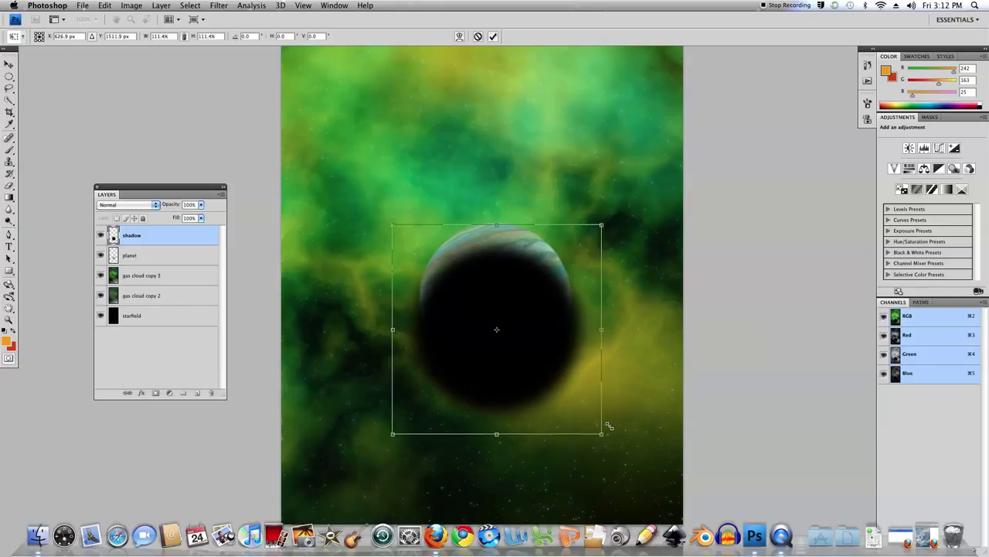
left_click_drag(610, 425, 606, 420)
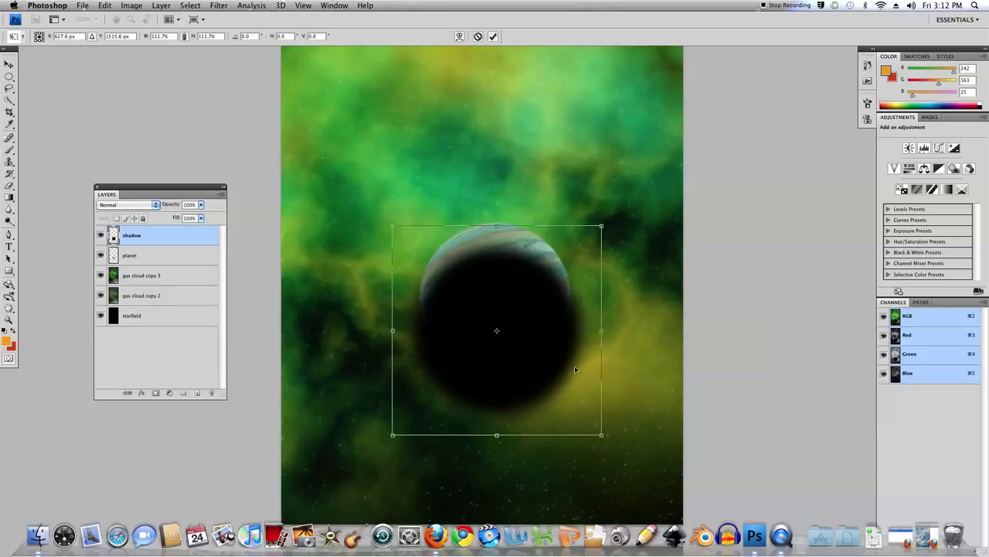
left_click_drag(603, 436, 609, 441)
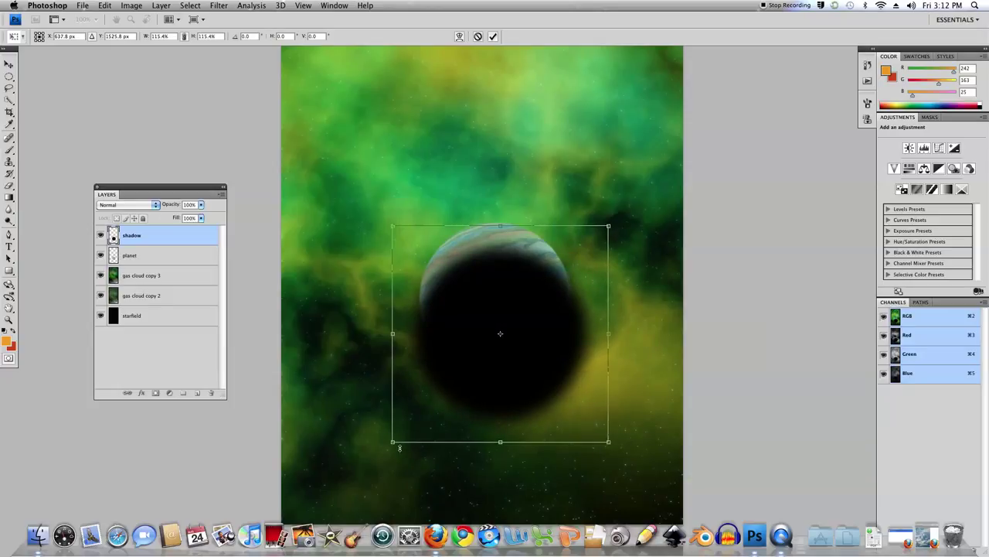
left_click_drag(392, 442, 381, 448)
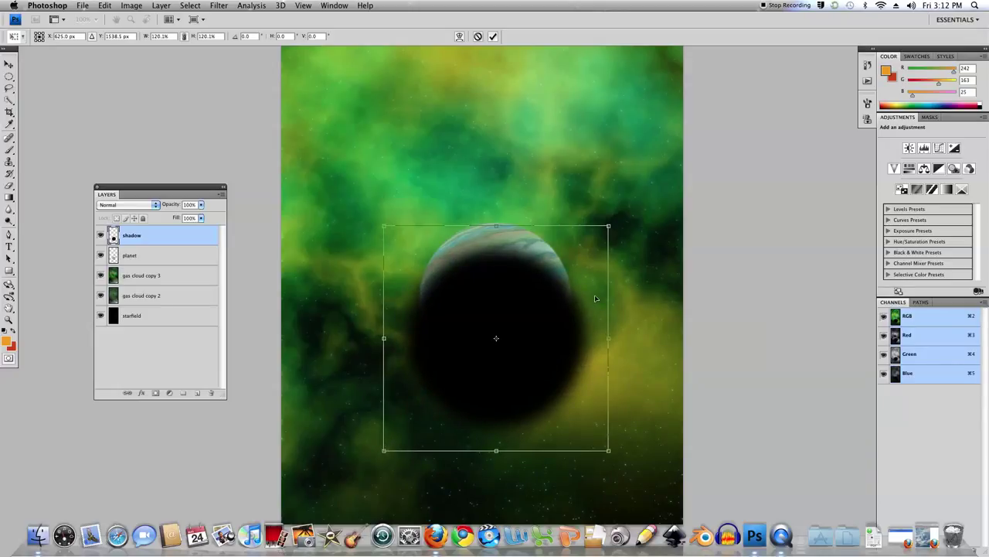
key("Return")
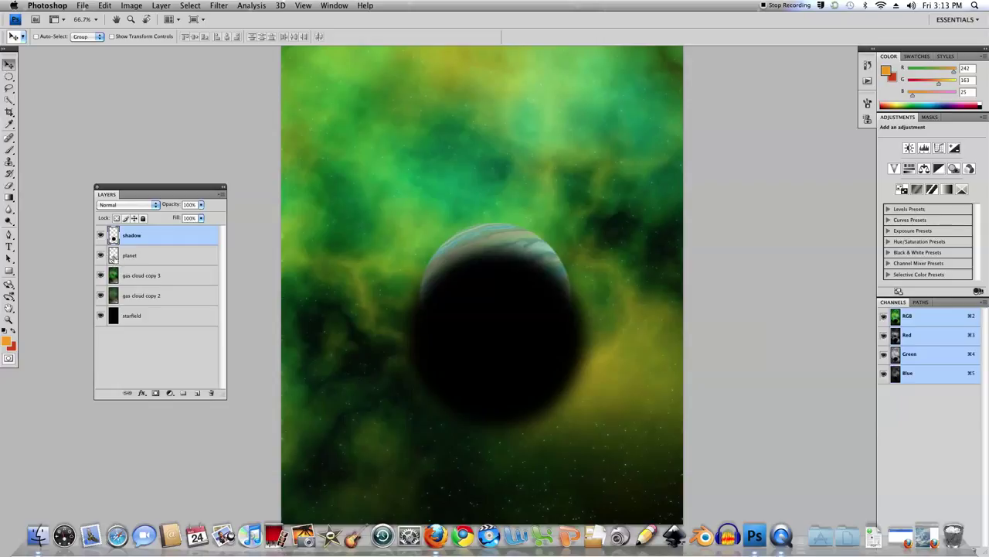
Delete the shadow outside the planet using the inverted planet outline selection.
left_click(113, 255, "ctrl")
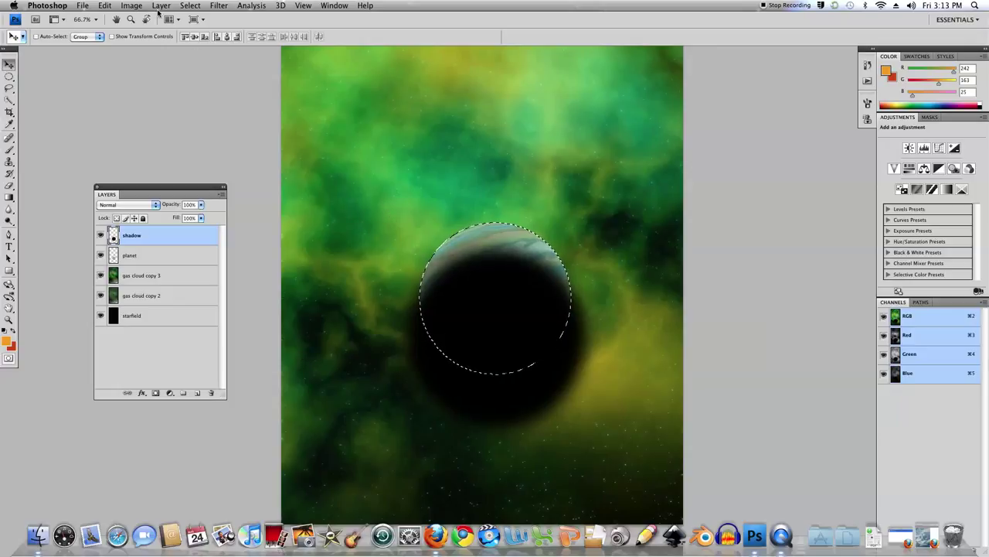
left_click(188, 7)
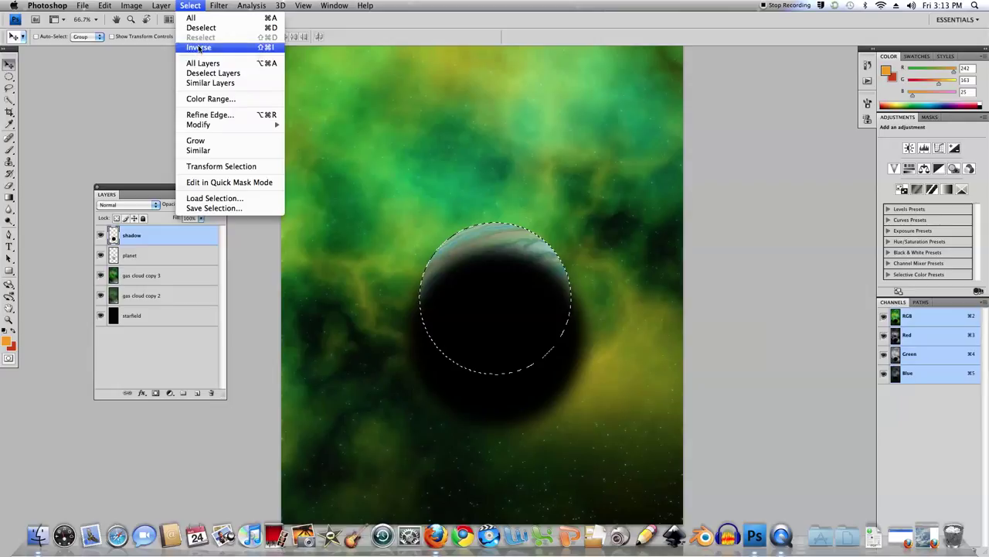
left_click(199, 48)
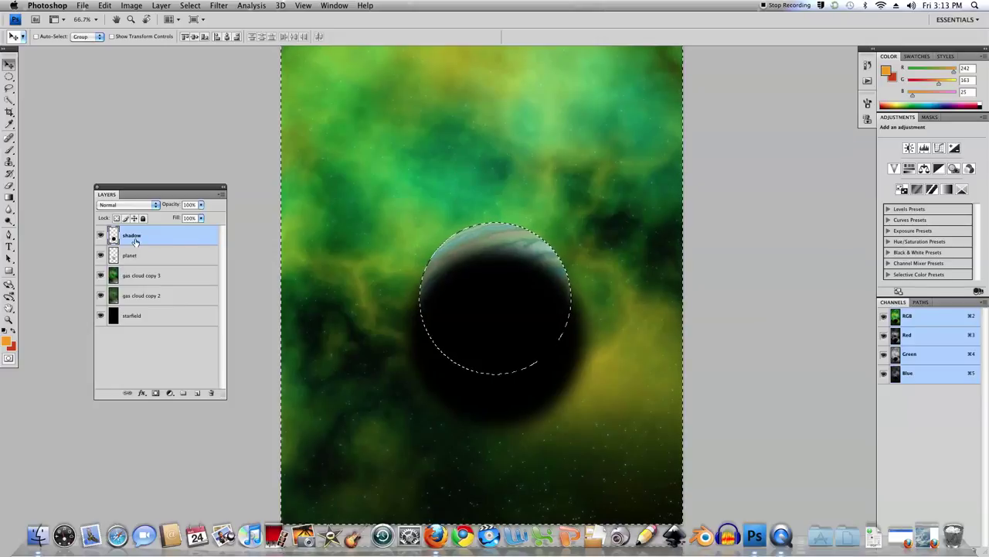
key("Delete")
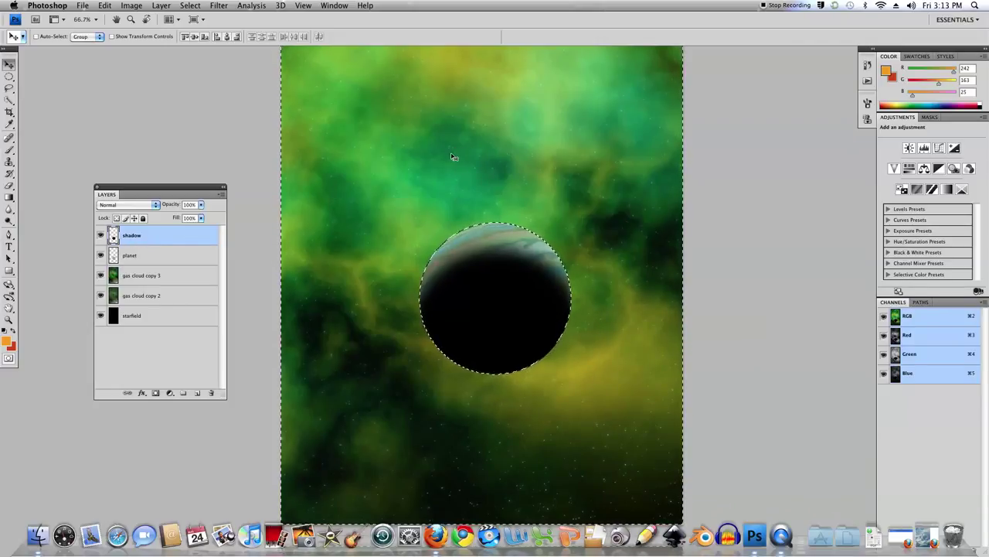
key("super+d")
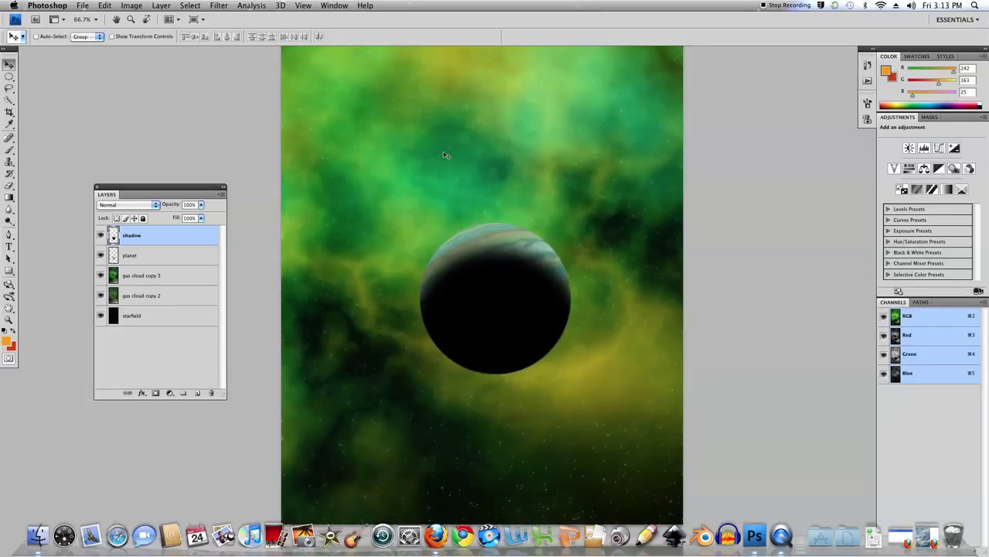
key("super+minus")
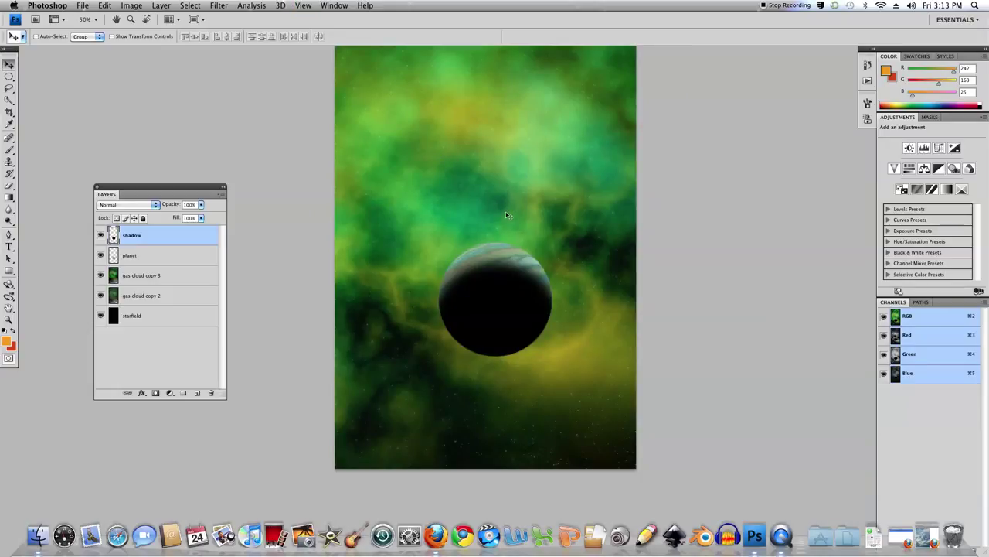
Lower the shadow layer's opacity to 89% and merge it into the planet.
mouse_move(537, 188)
left_mouse_down()
mouse_move(543, 230)
mouse_move(541, 200)
left_mouse_up()
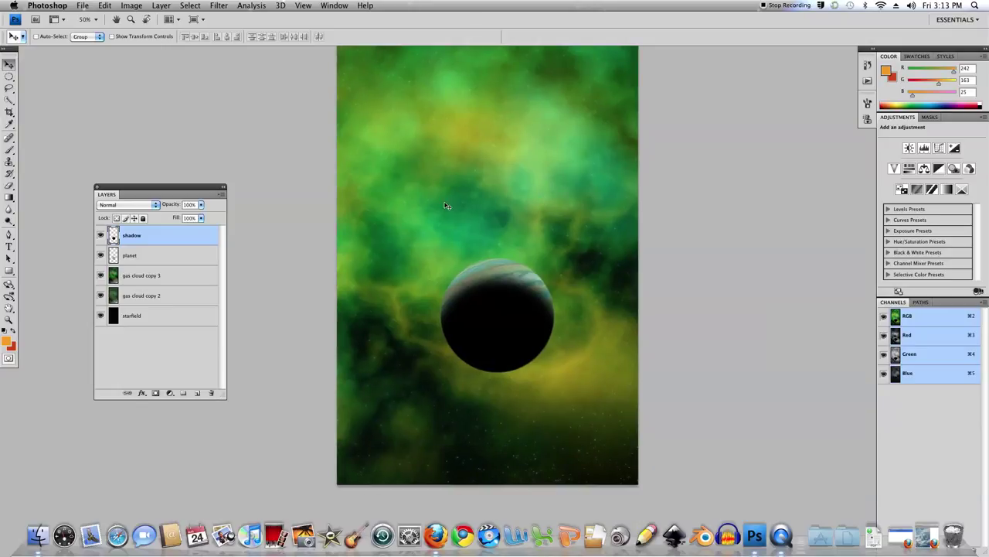
key("super+equal")
key("super+equal")
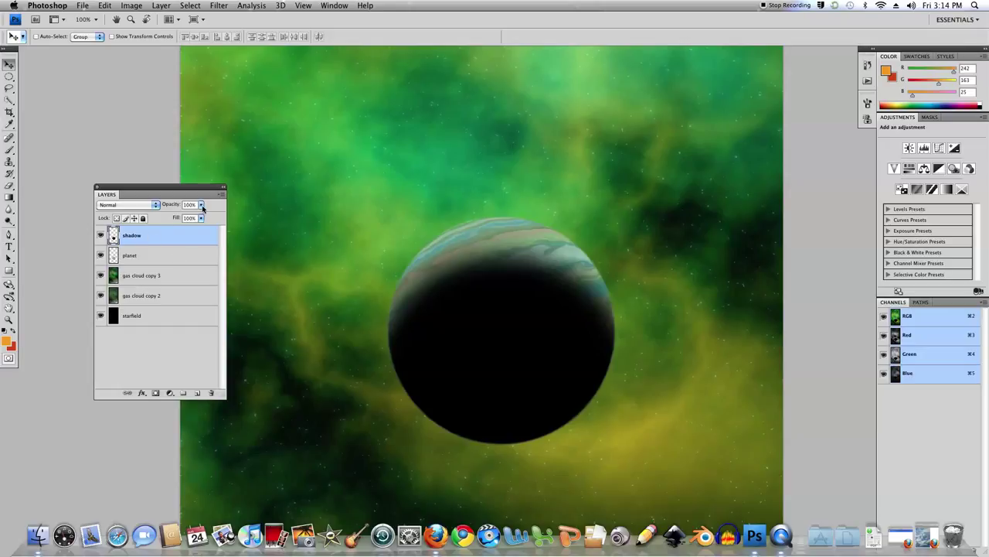
left_click_drag(202, 207, 198, 217)
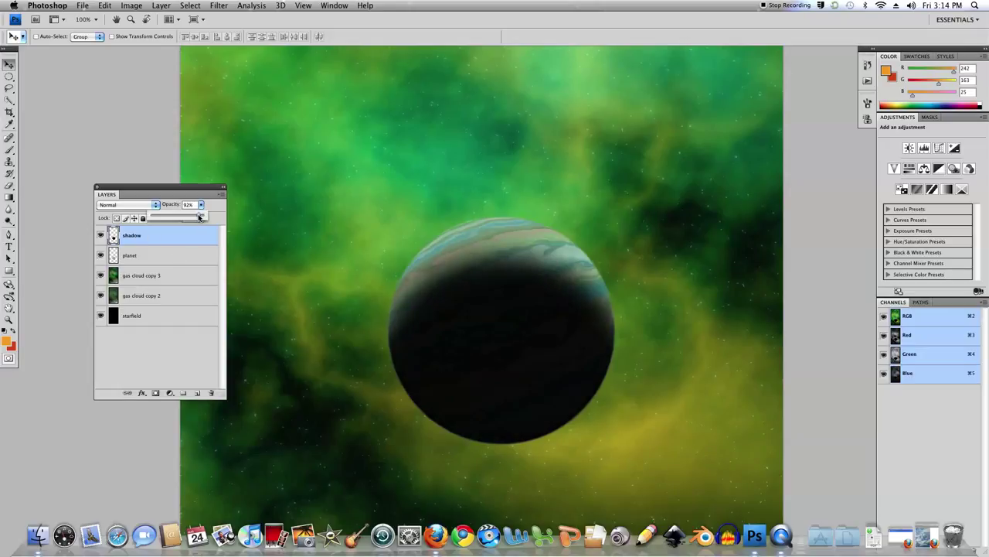
left_click_drag(199, 217, 198, 217)
left_click_drag(197, 217, 194, 230)
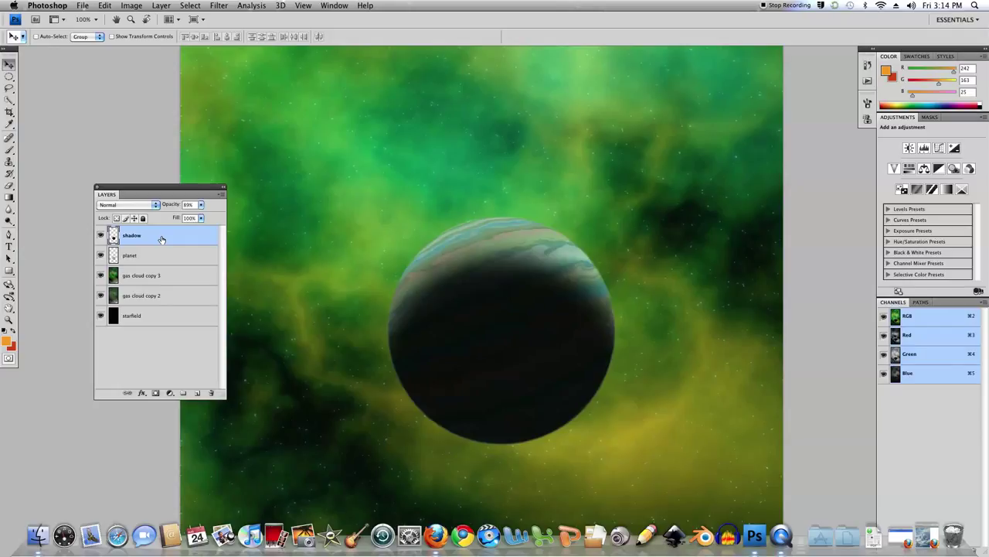
key("Delete")
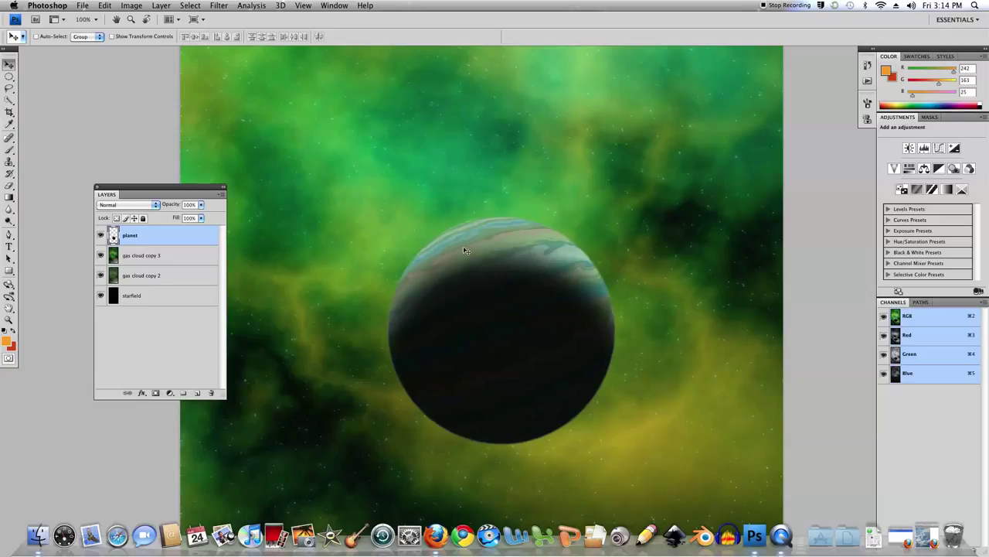
Duplicate the planet layer and give the lower planet a 13.5 px Gaussian Blur glow.
key("super+j")
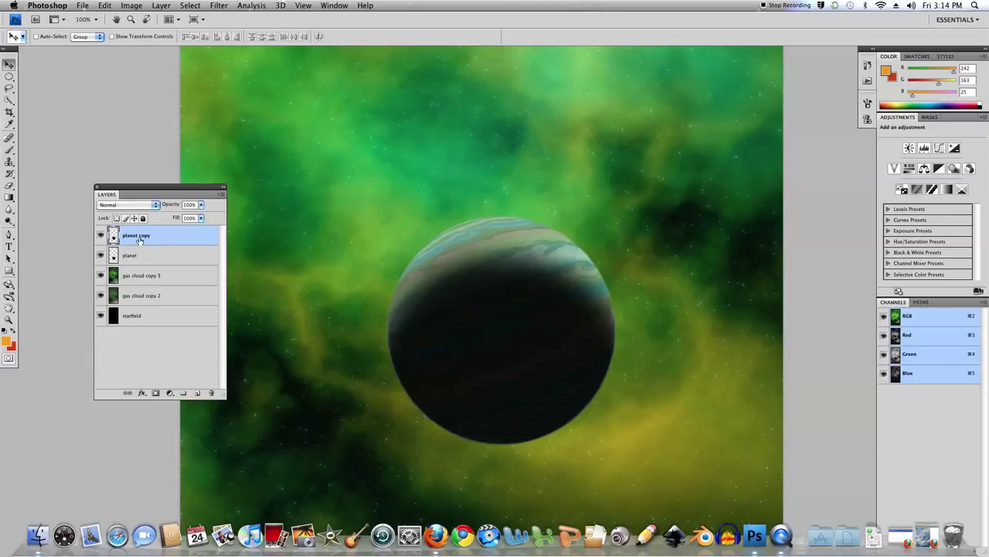
left_click(135, 260)
left_click(220, 6)
mouse_move(223, 96)
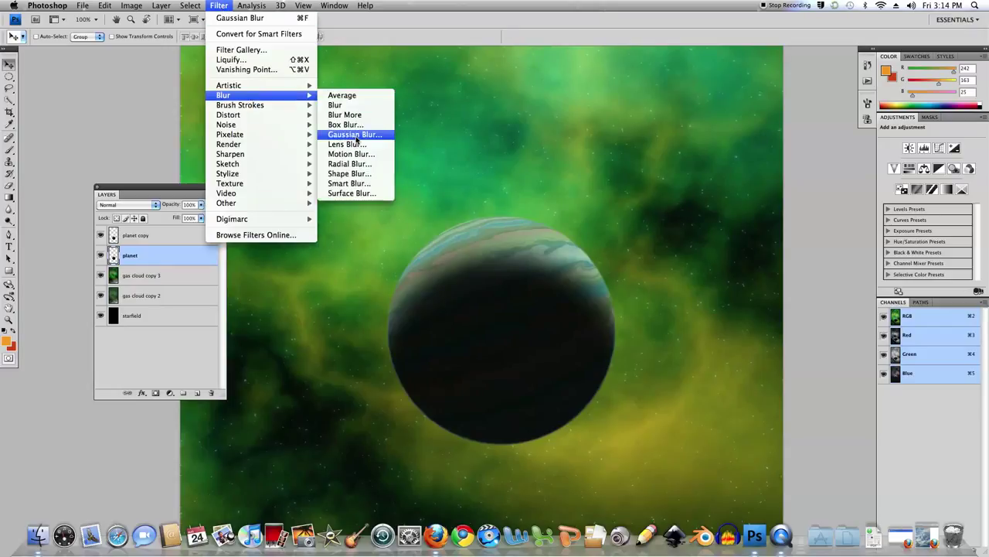
left_click(356, 134)
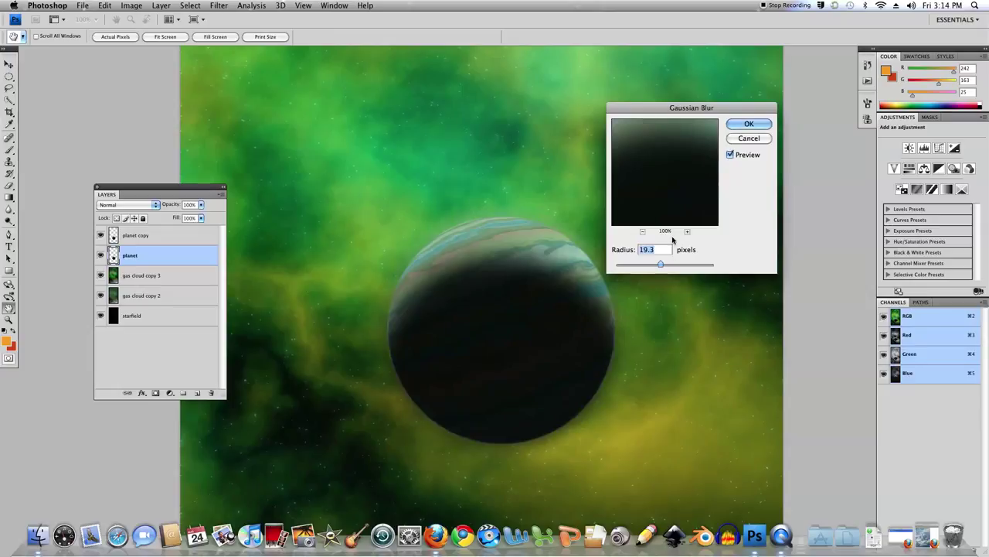
left_click_drag(660, 264, 630, 265)
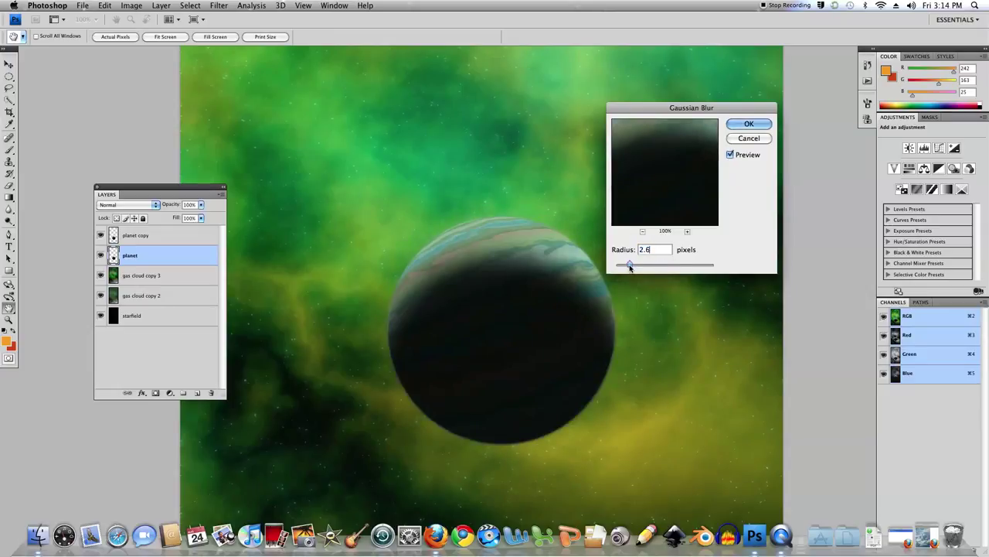
left_click_drag(630, 265, 637, 265)
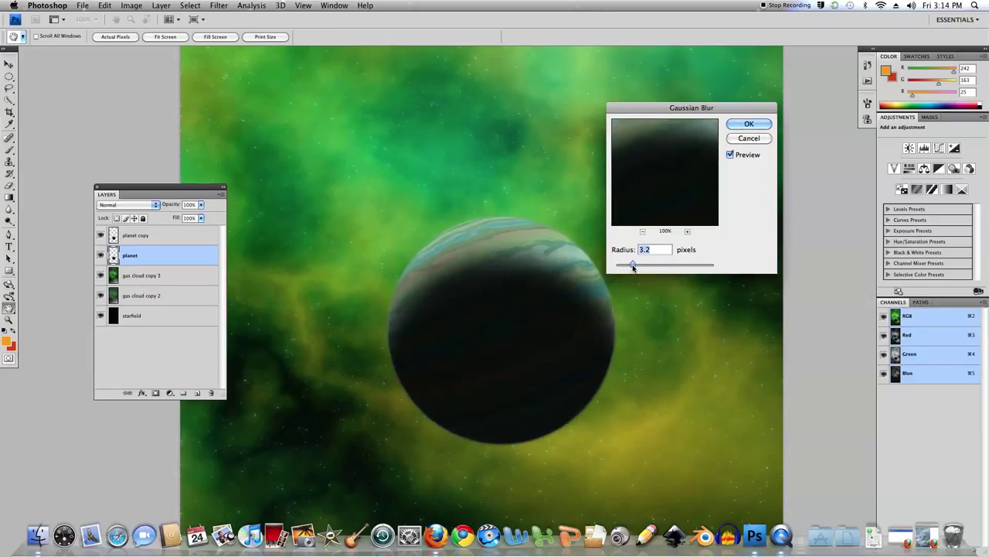
left_click_drag(637, 265, 647, 265)
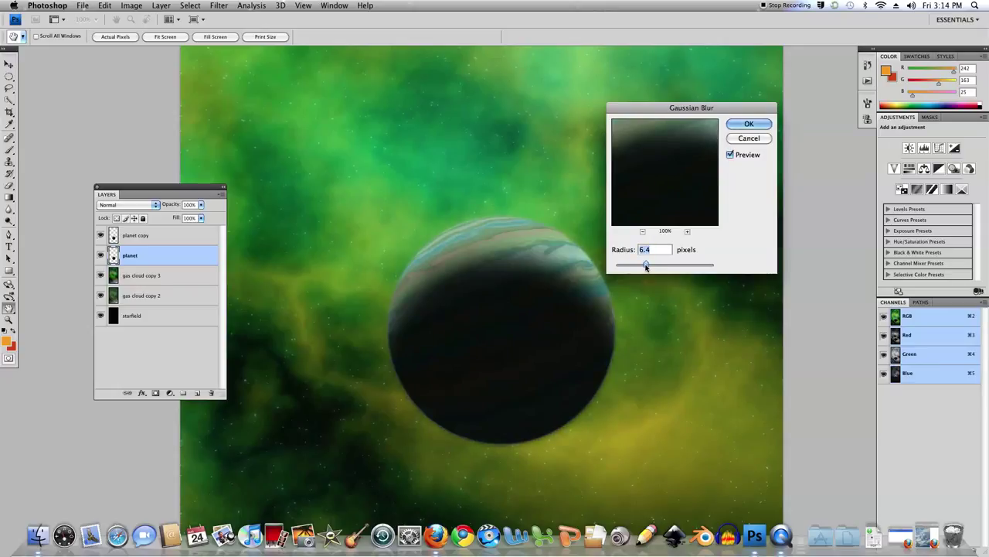
left_click_drag(646, 265, 658, 266)
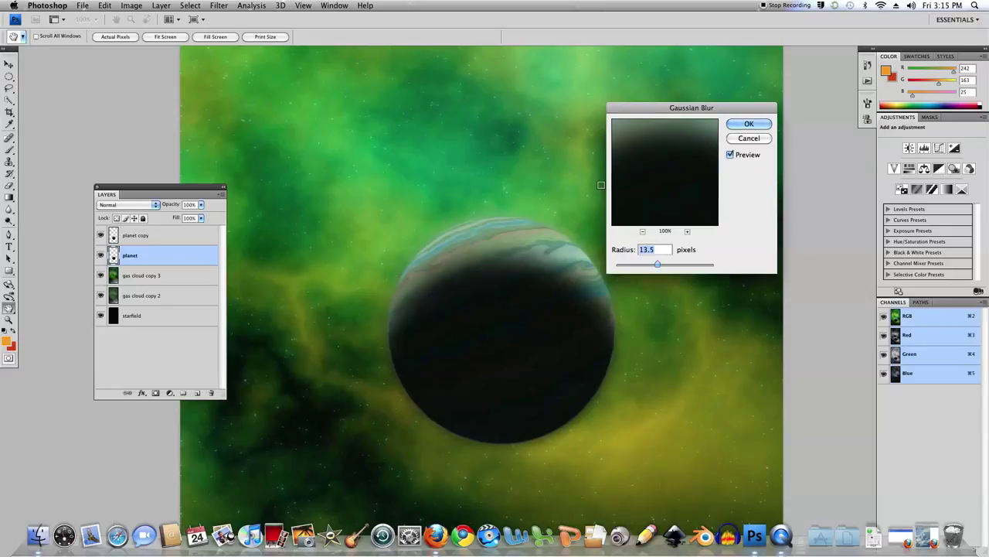
left_click(748, 126)
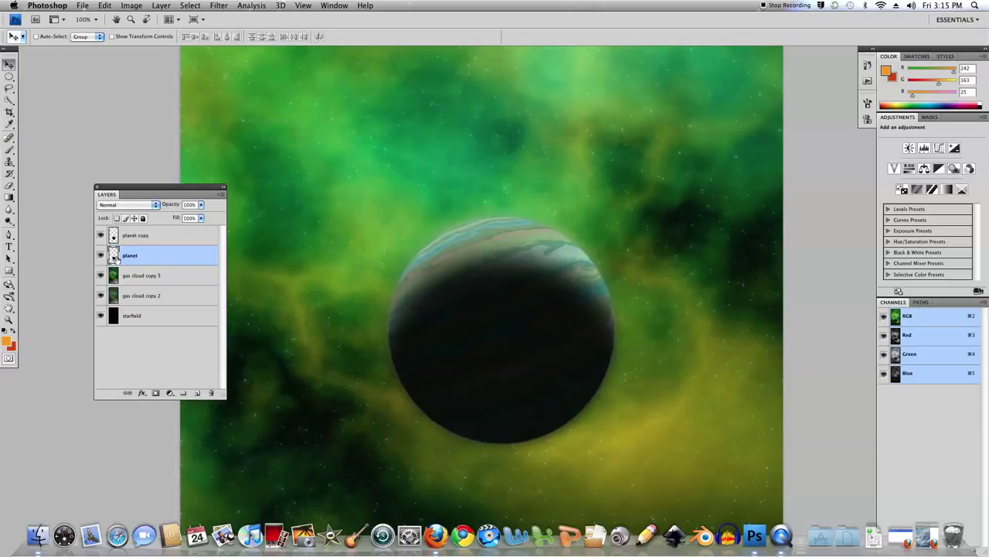
Discard the extra 'planet copy 2' layer and zoom out to see the whole canvas.
left_click_drag(113, 255, 195, 392)
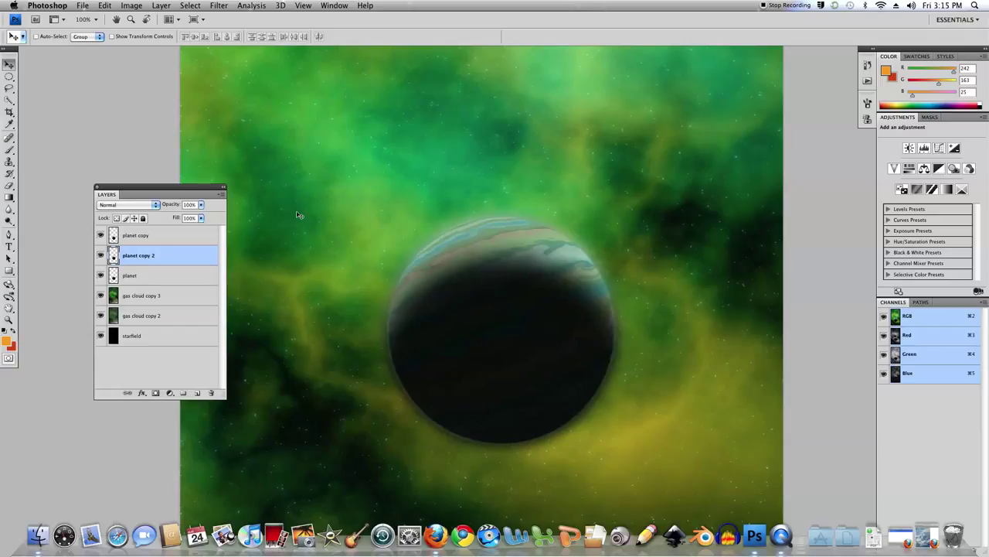
left_click_drag(138, 255, 209, 388)
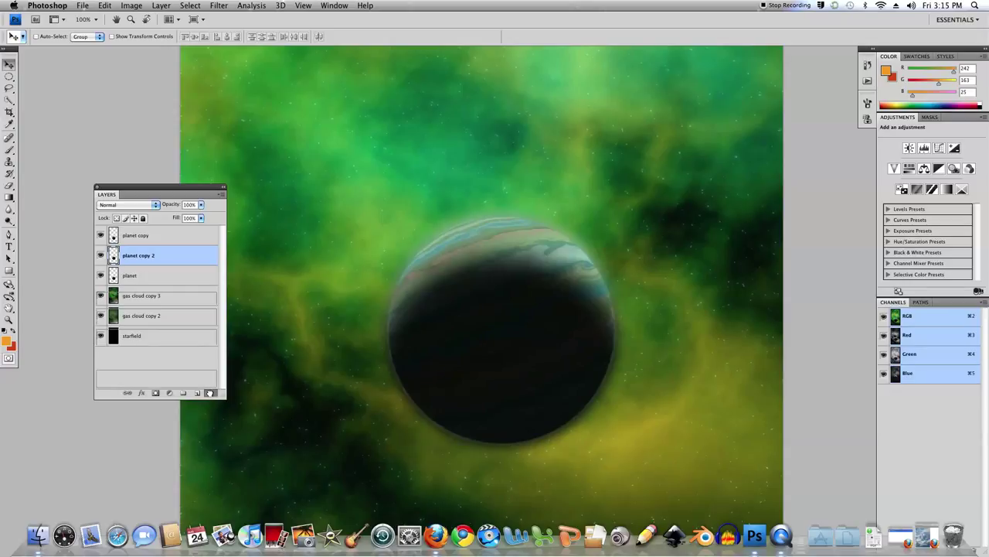
left_click_drag(209, 388, 211, 392)
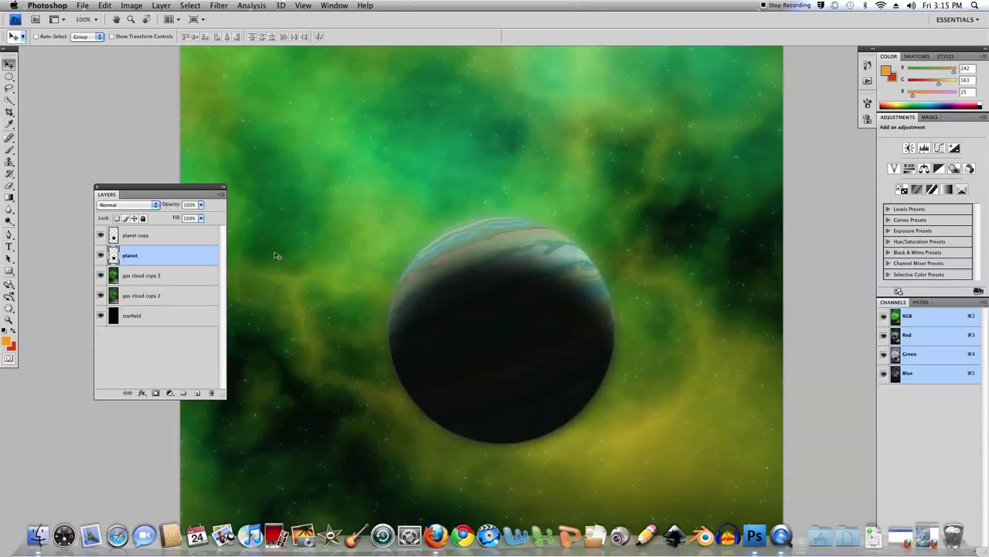
key("ctrl+minus")
key("ctrl+minus")
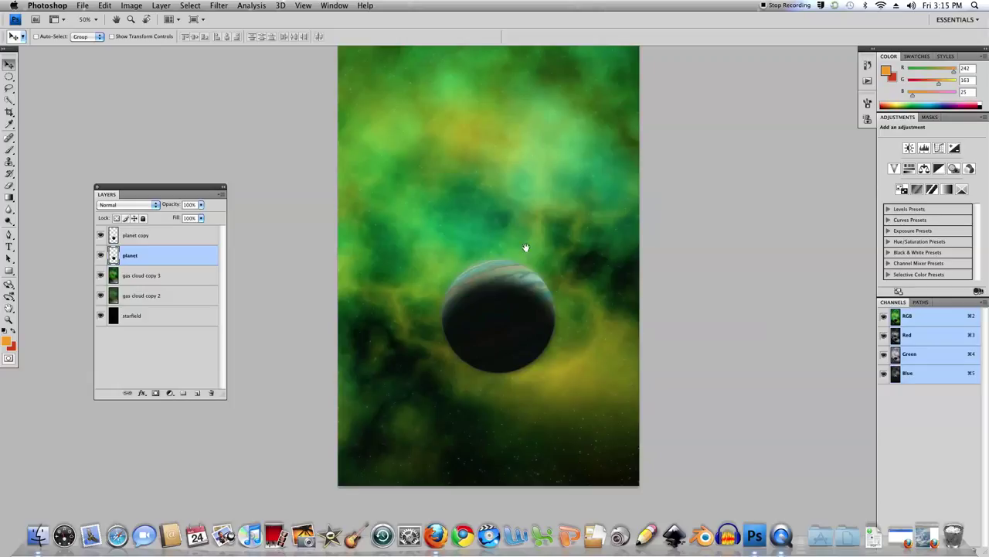
scroll(532, 256, "up", 3)
scroll(531, 256, "up", 2)
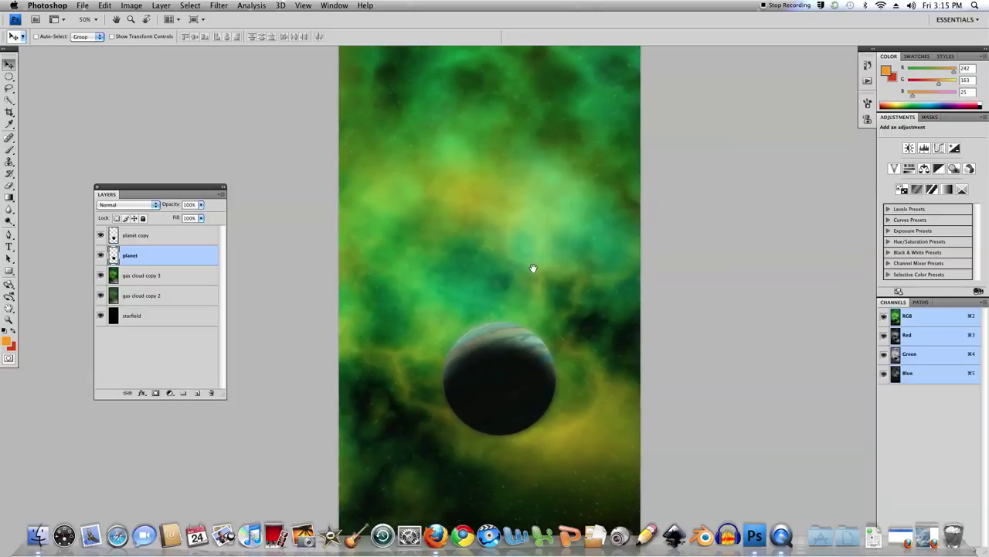
Merge the sharp planet copy down onto the blurred planet, then duplicate it.
left_click(150, 237)
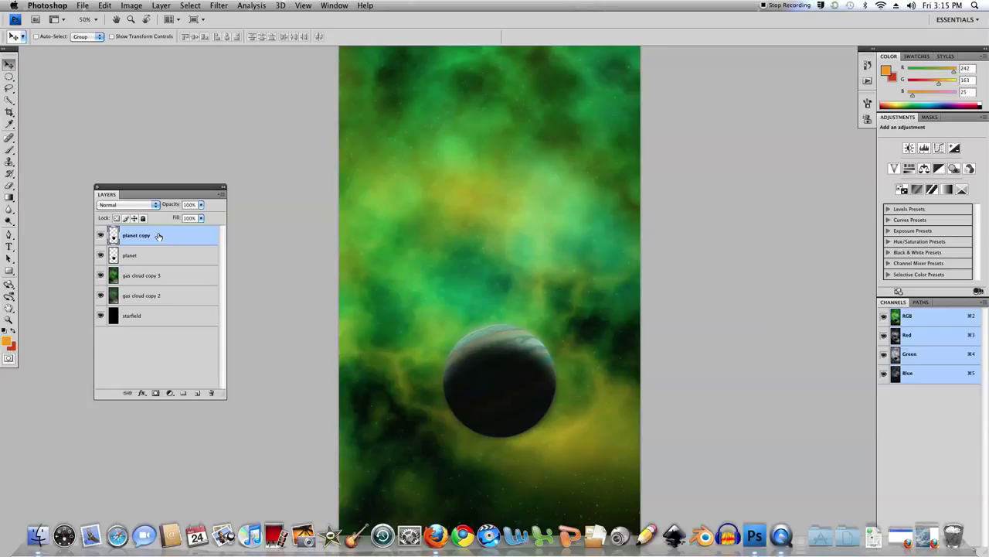
key("ctrl+e")
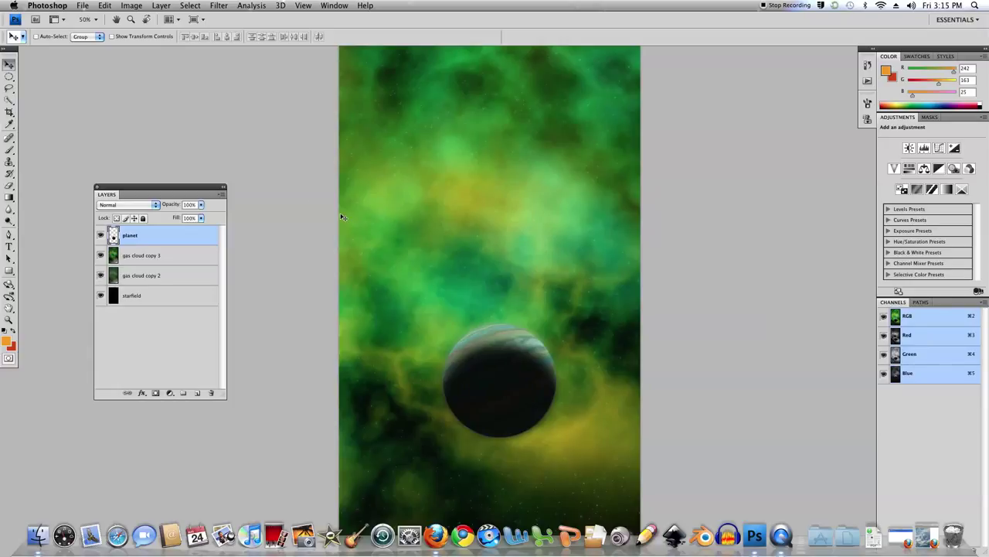
key("cmd+j")
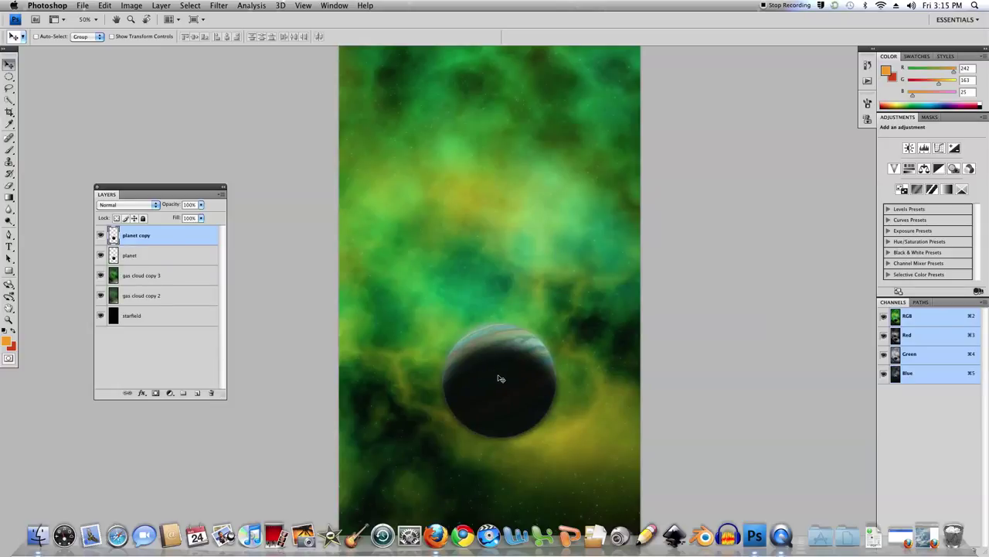
Move the planet copy up-left and scale it to about 9% as a small moon.
left_click_drag(509, 385, 438, 203)
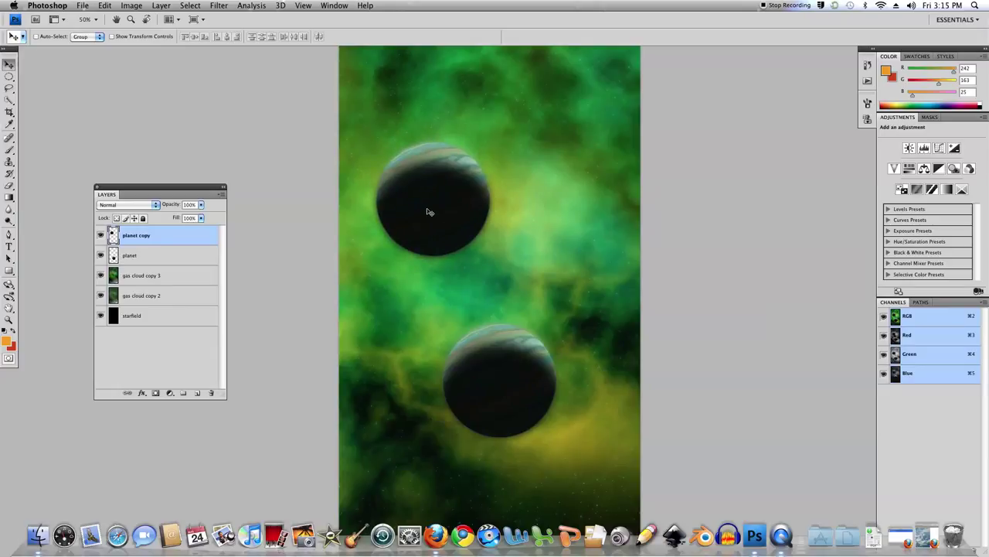
key("ctrl+t")
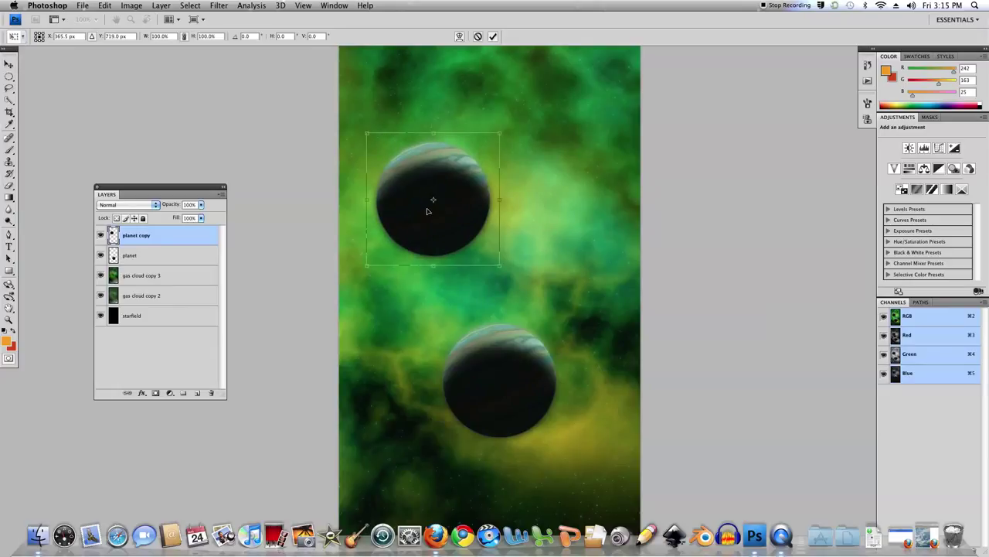
left_click_drag(498, 133, 406, 283)
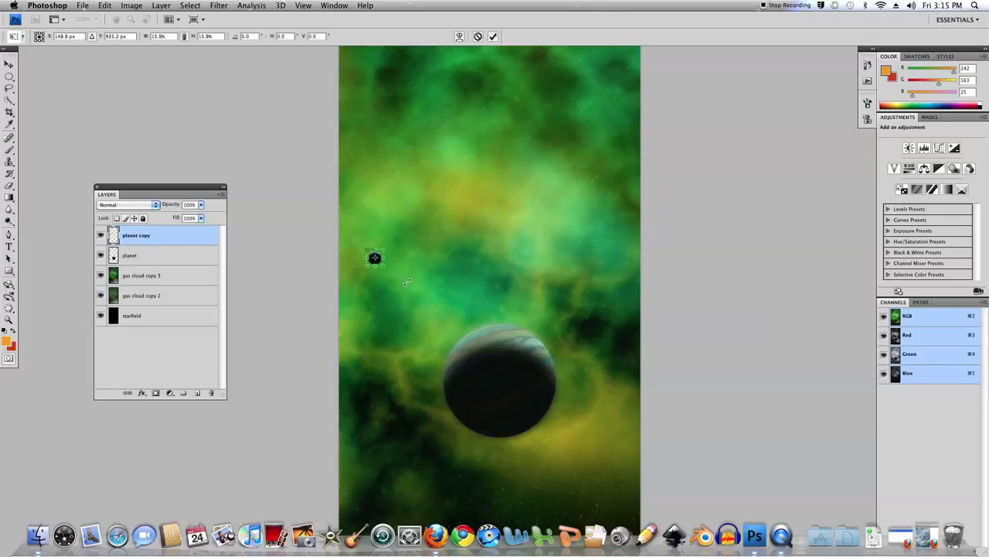
left_click_drag(406, 282, 405, 287)
key("Return")
left_click_drag(372, 262, 418, 223)
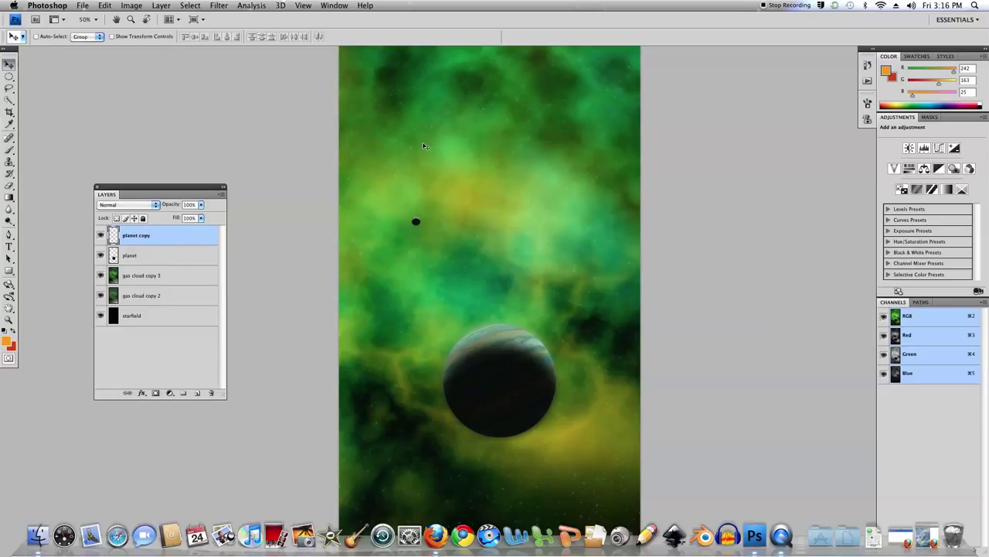
Add a black-filled Layer 1 above 'gas cloud copy 3', blended as Linear Dodge (Add).
left_click(174, 276)
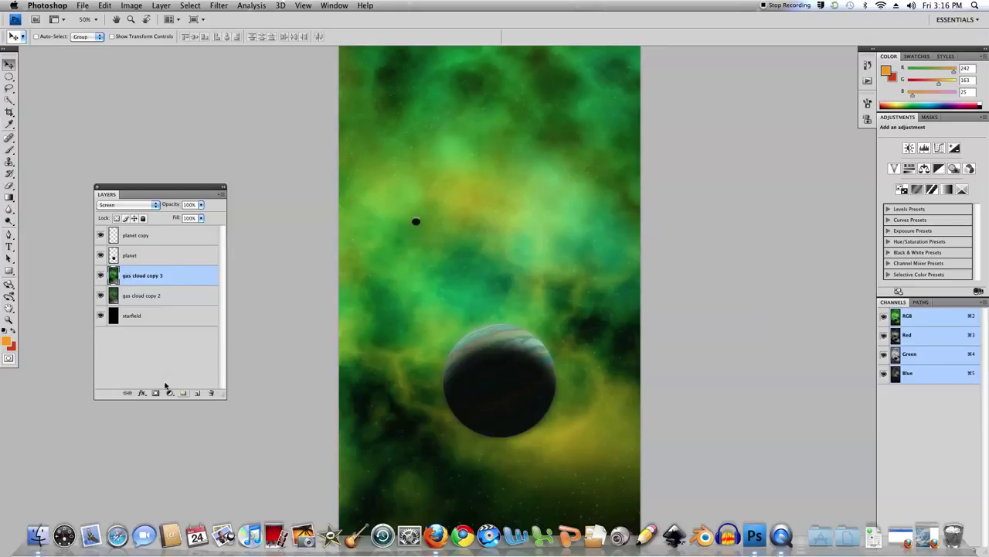
left_click(198, 394)
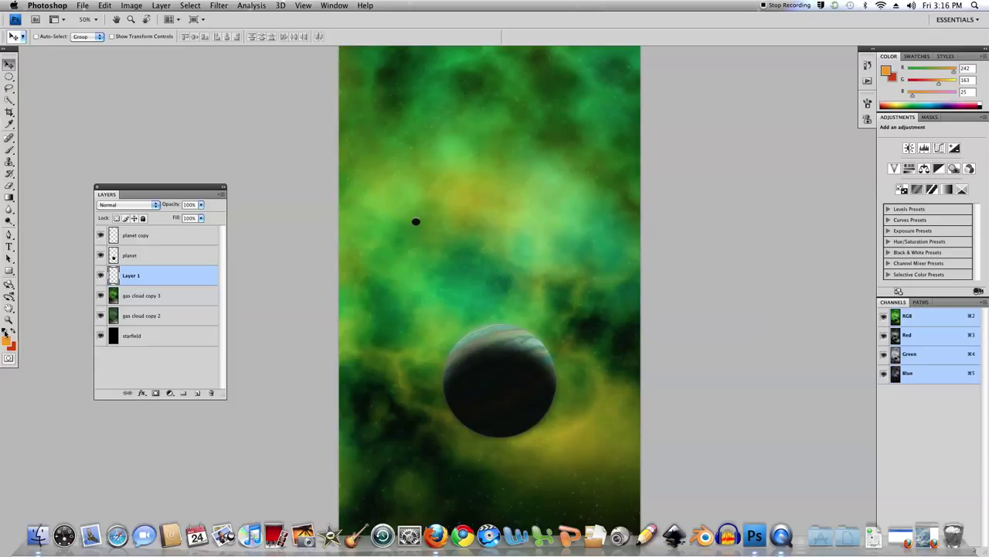
left_click(105, 7)
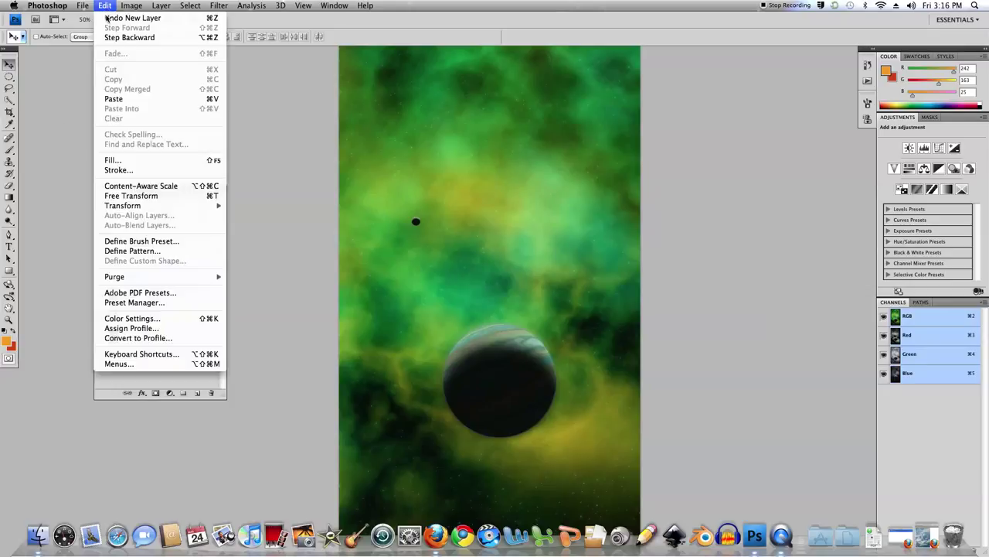
left_click(113, 160)
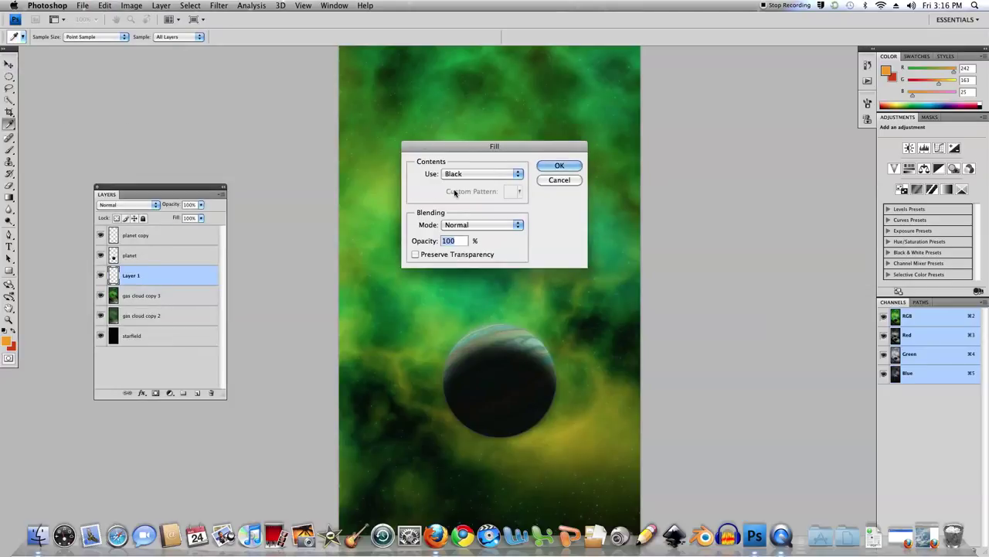
left_click(559, 165)
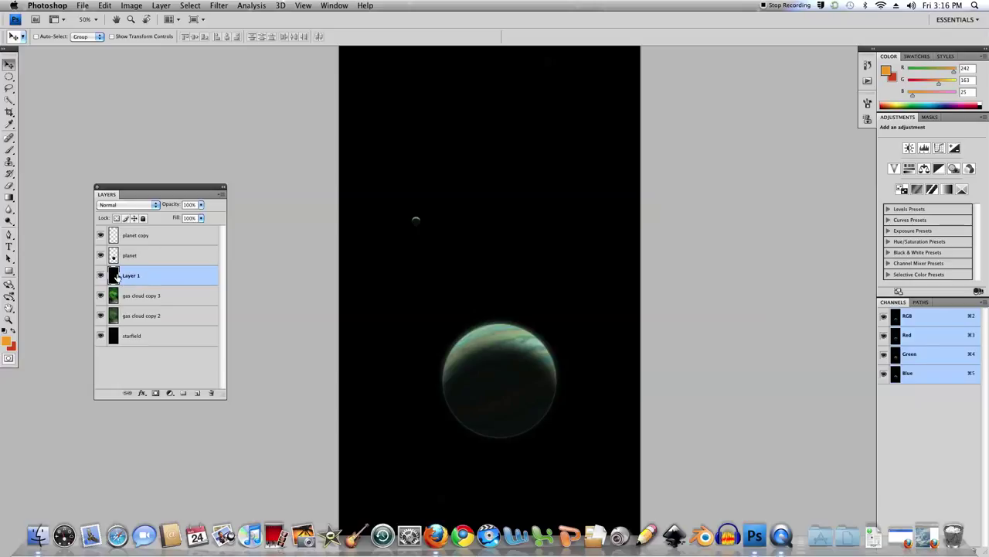
left_click(154, 205)
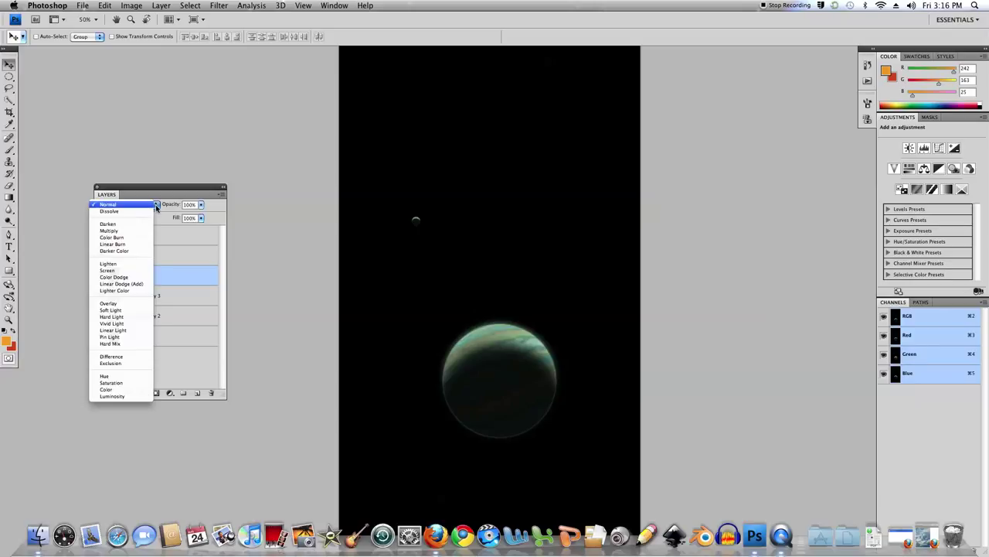
left_click(133, 285)
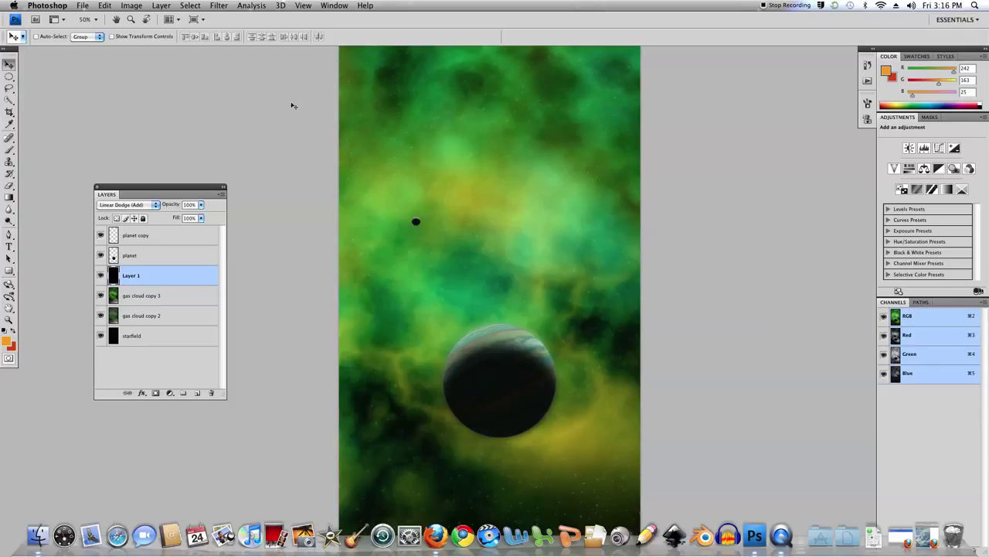
Render a lens flare at about 79% brightness onto the black Layer 1.
left_click(222, 7)
mouse_move(229, 143)
left_click(341, 175)
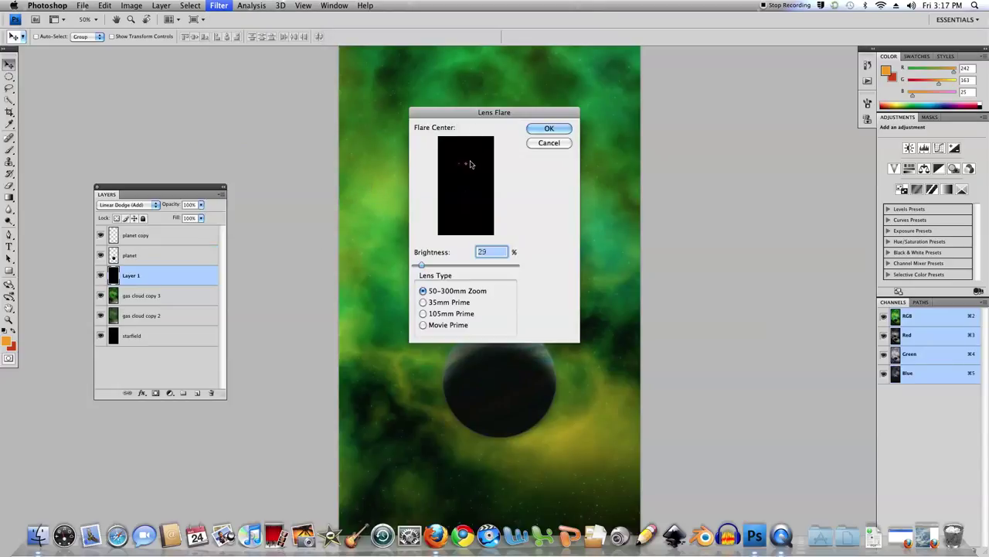
left_click_drag(422, 265, 428, 266)
left_click_drag(442, 269, 441, 268)
left_click(550, 129)
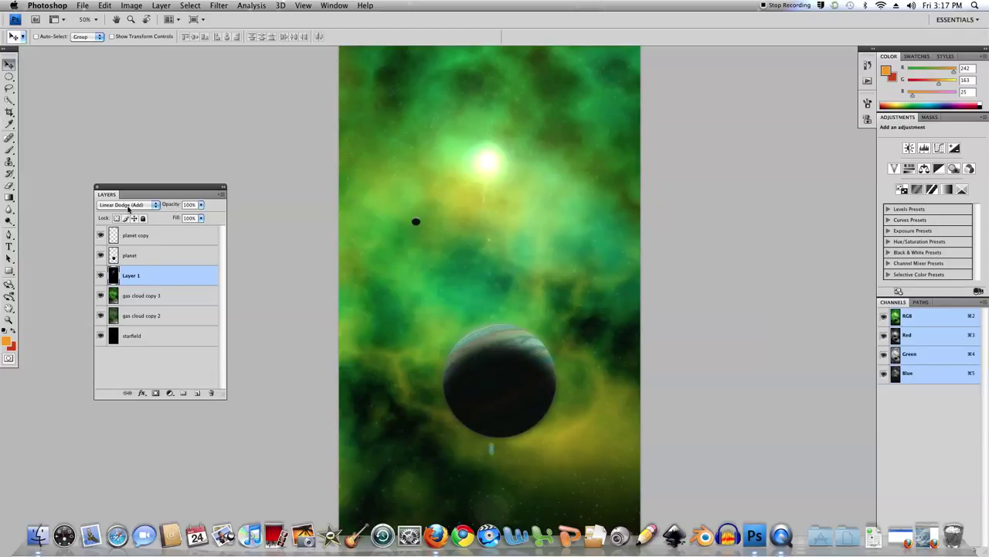
Erase the stray flare glow left of and below the planet with a smaller eraser.
left_click_drag(408, 300, 402, 250)
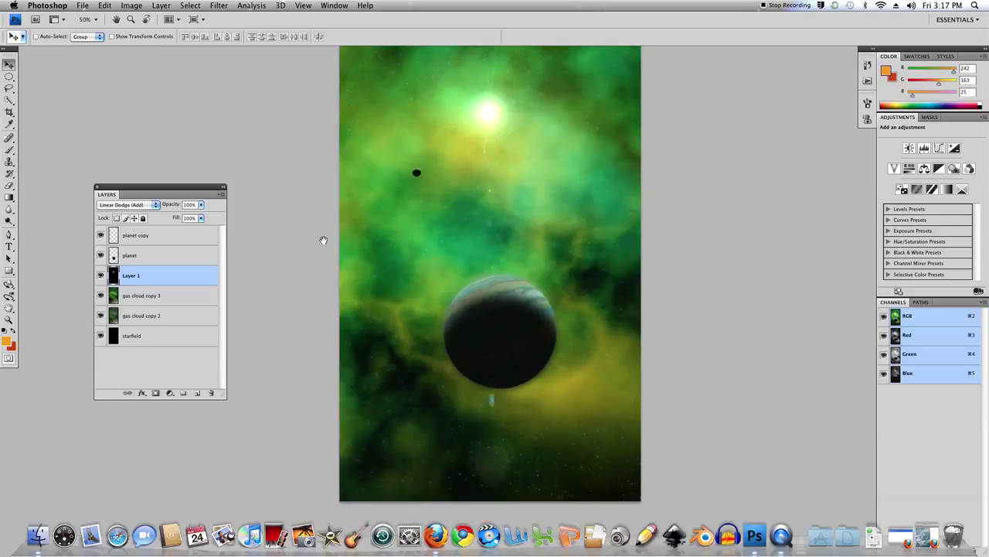
left_click(10, 185)
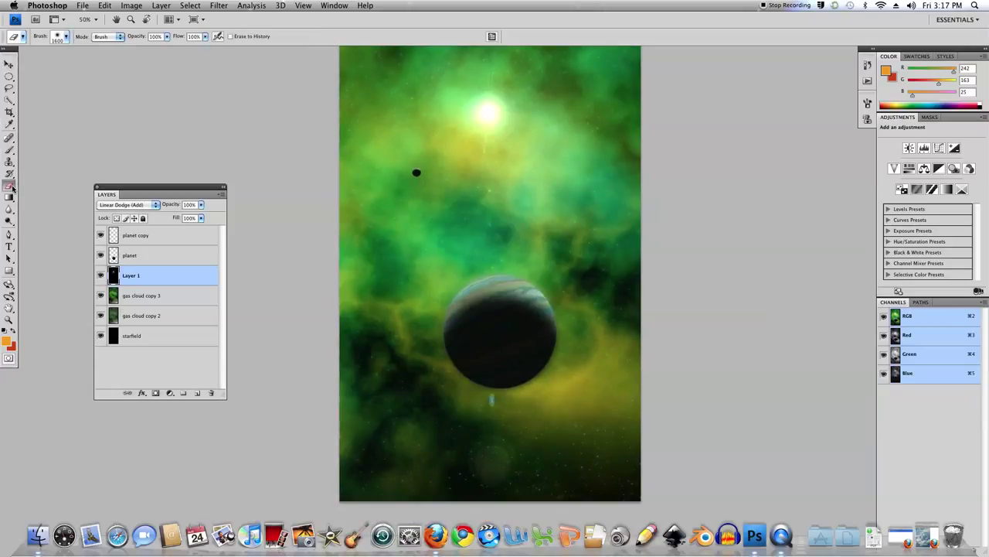
key("bracketleft")
key("bracketleft")
key("bracketleft")
key("bracketleft")
key("bracketleft")
key("bracketleft")
key("bracketleft")
key("bracketleft")
key("bracketleft")
key("bracketleft")
key("bracketleft")
left_click_drag(374, 371, 416, 460)
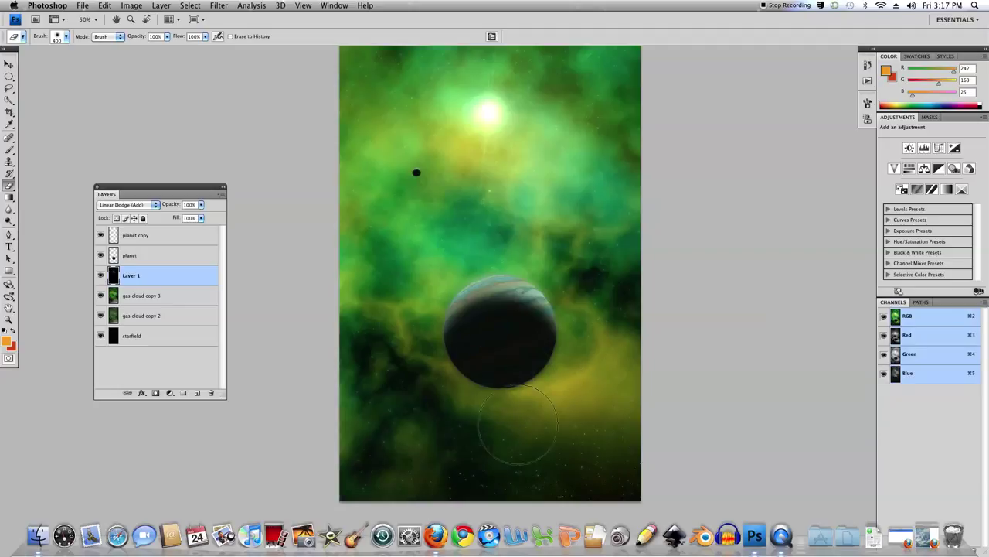
left_click_drag(555, 379, 684, 315)
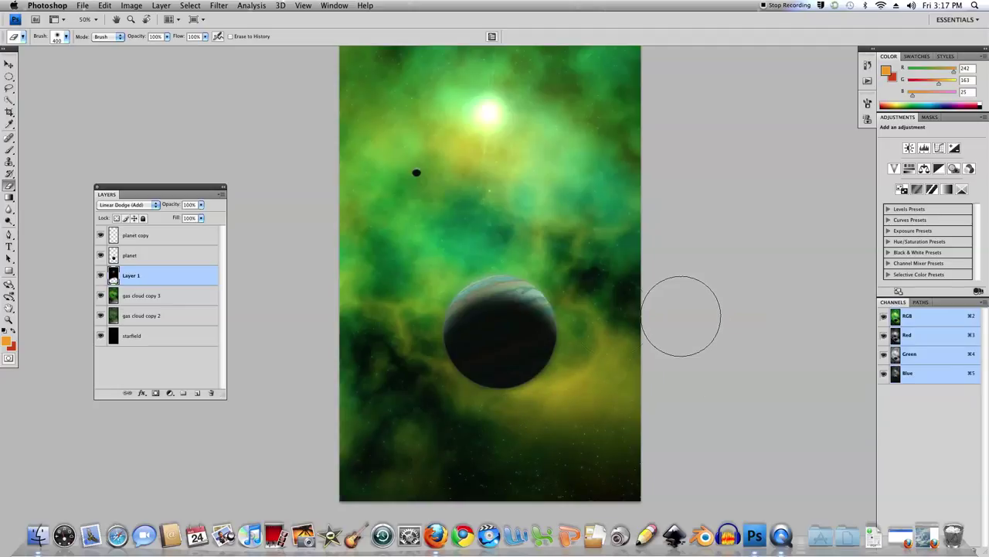
Add a new Layer 2 filled with solid black.
left_click(198, 393)
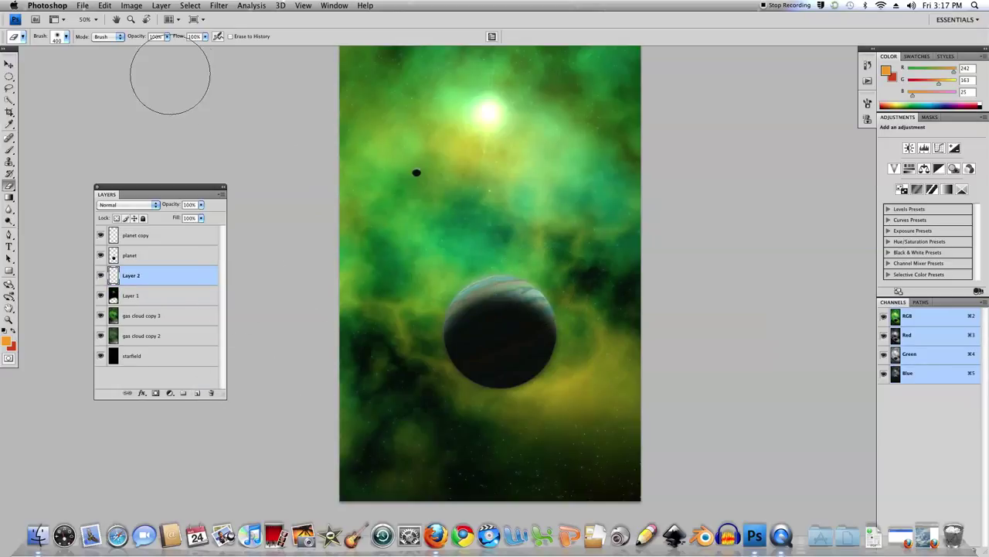
left_click(109, 6)
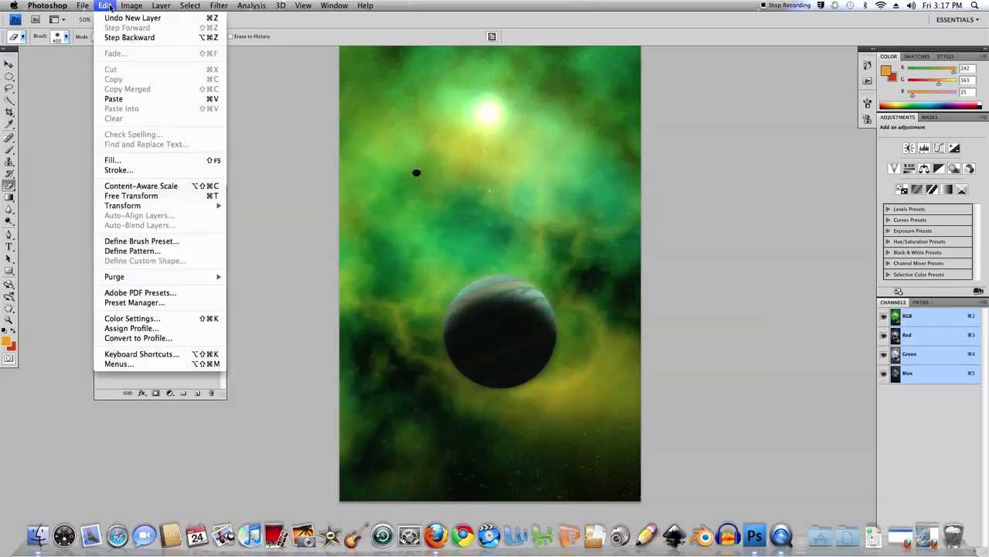
left_click(113, 160)
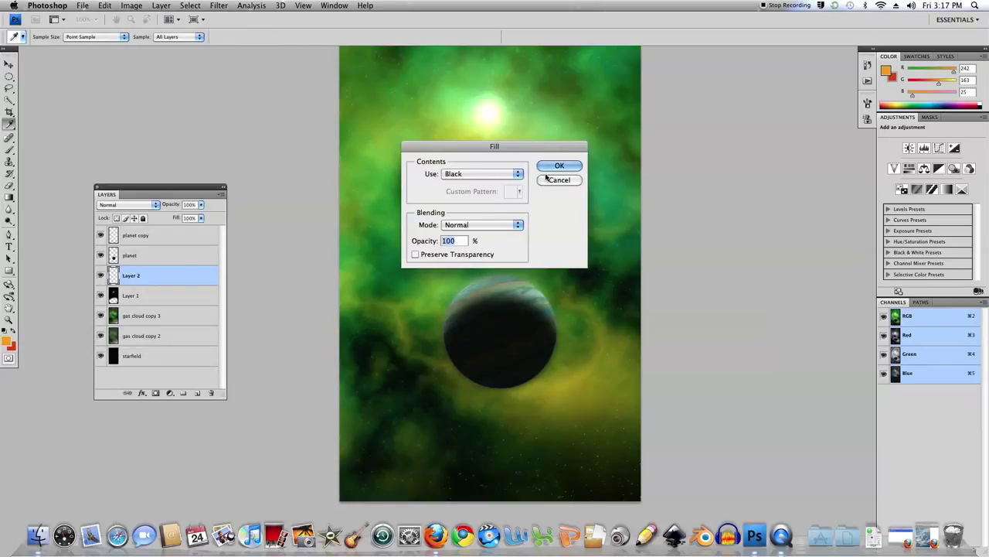
left_click(558, 168)
key("e")
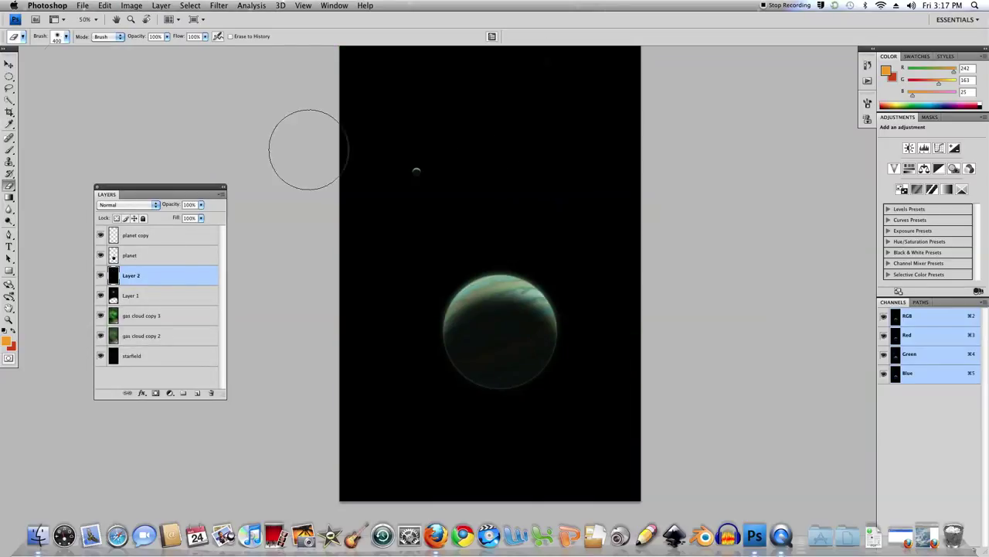
Render a 35mm Prime lens flare at 39% brightness on Layer 2.
left_click(220, 8)
mouse_move(229, 143)
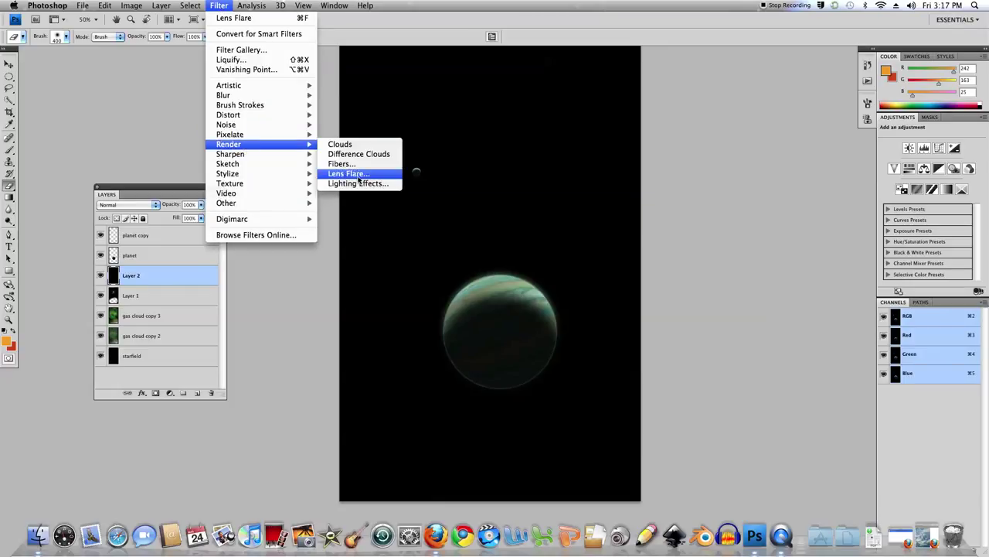
left_click(355, 174)
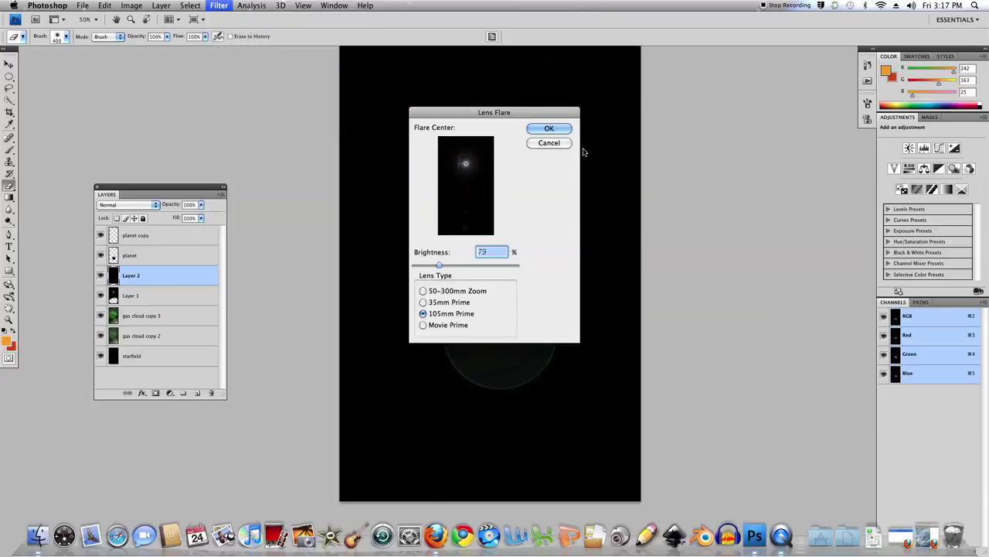
left_click(423, 302)
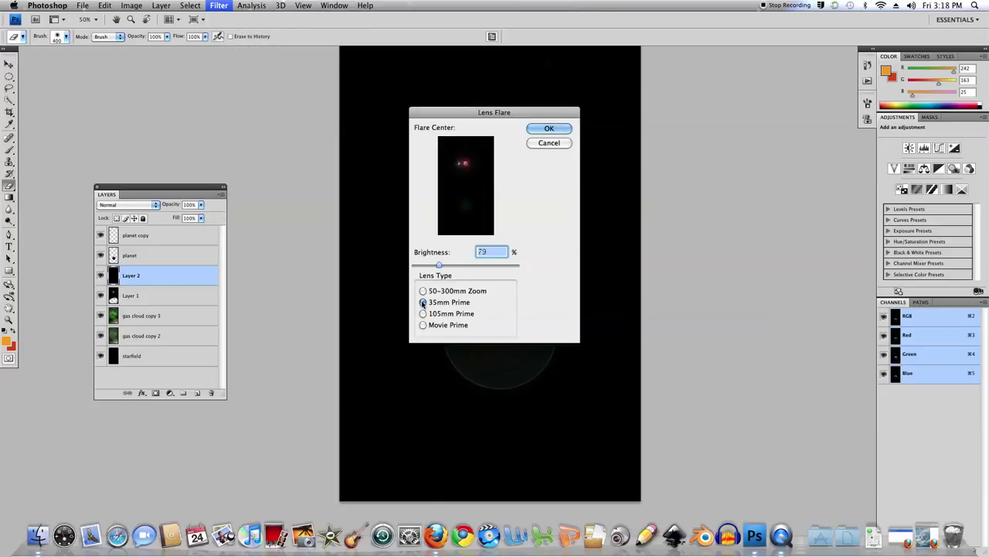
left_click_drag(439, 266, 426, 266)
left_click(555, 127)
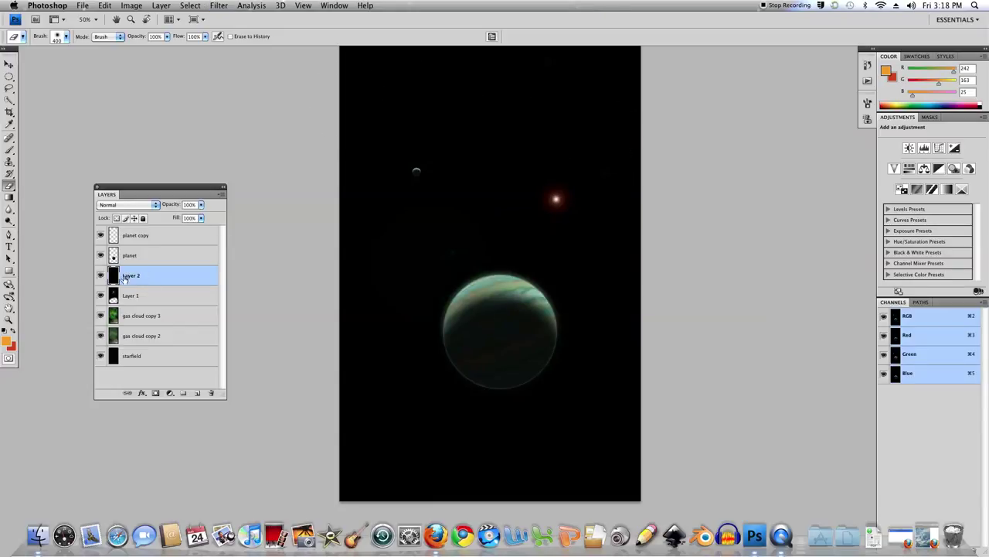
Blend Layer 2 as Linear Dodge (Add) and move the small flare star down-right.
left_click(138, 206)
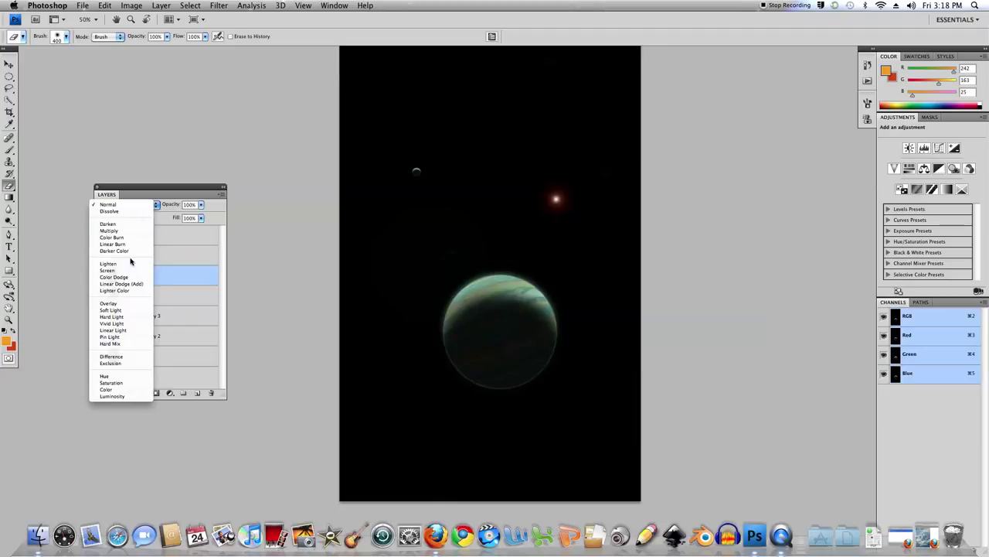
left_click(132, 284)
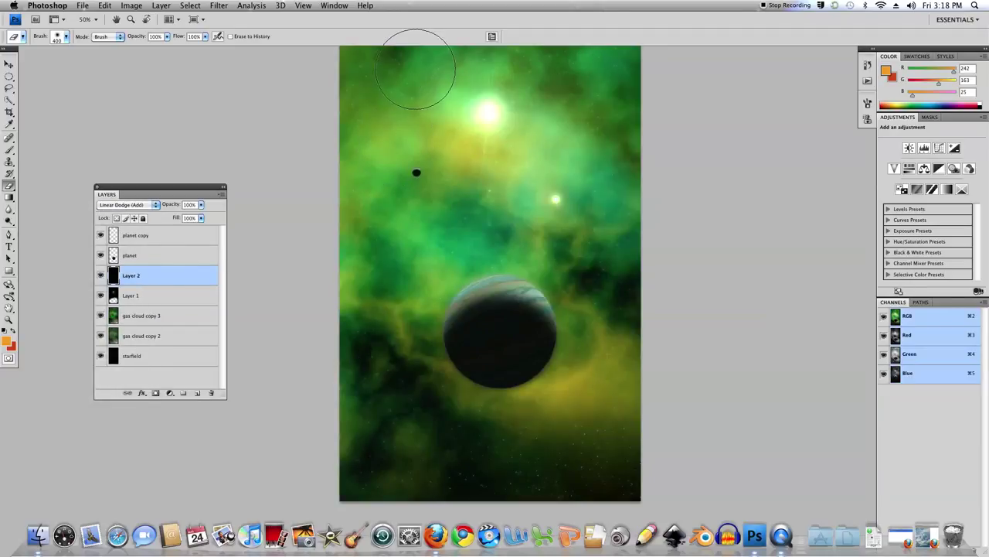
left_click(8, 64)
mouse_move(558, 206)
left_mouse_down()
mouse_move(583, 232)
mouse_move(574, 226)
left_mouse_up()
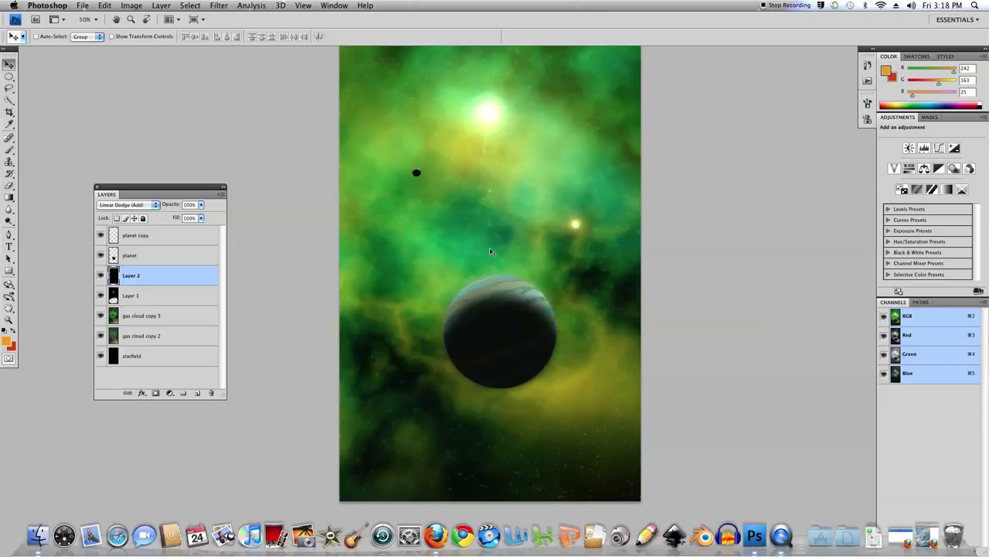
left_click(9, 186)
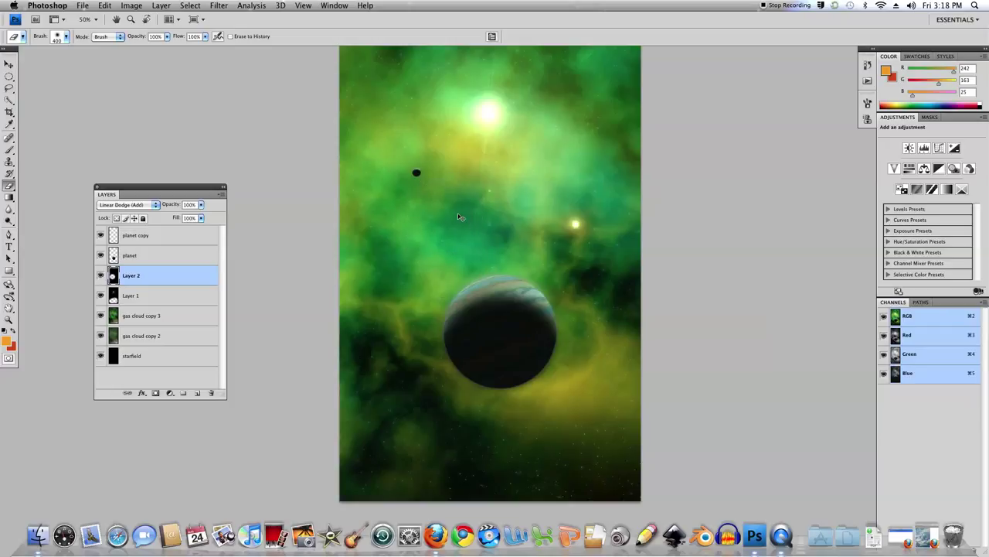
Shift the Layer 2 flare with Hue/Saturation to Hue -173, Saturation +2.
key("ctrl+u")
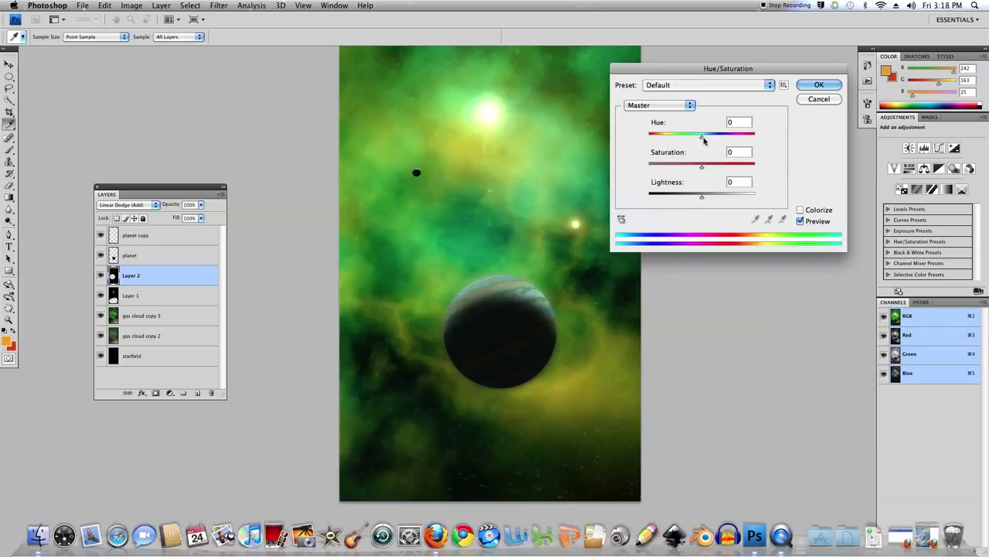
left_click_drag(719, 170, 746, 170)
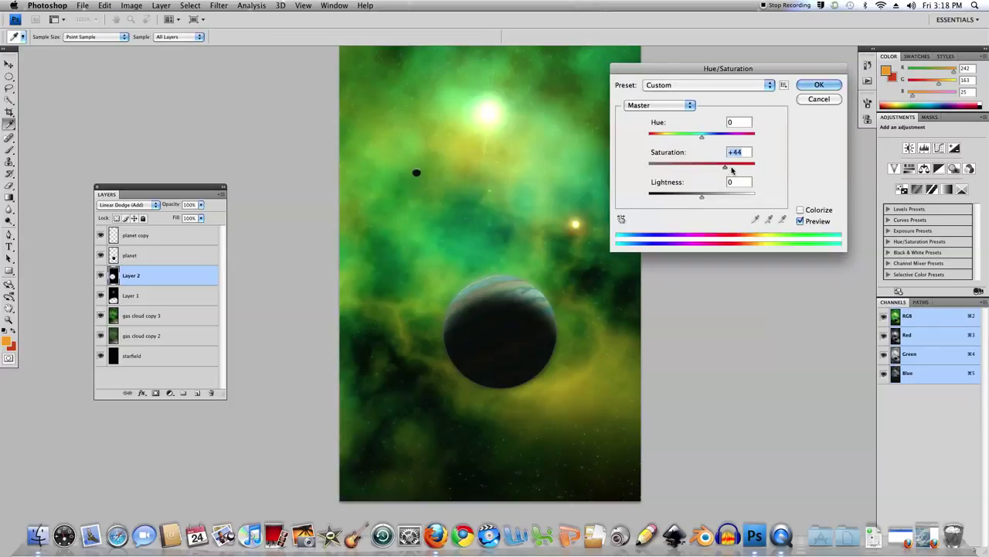
left_click_drag(704, 139, 765, 141)
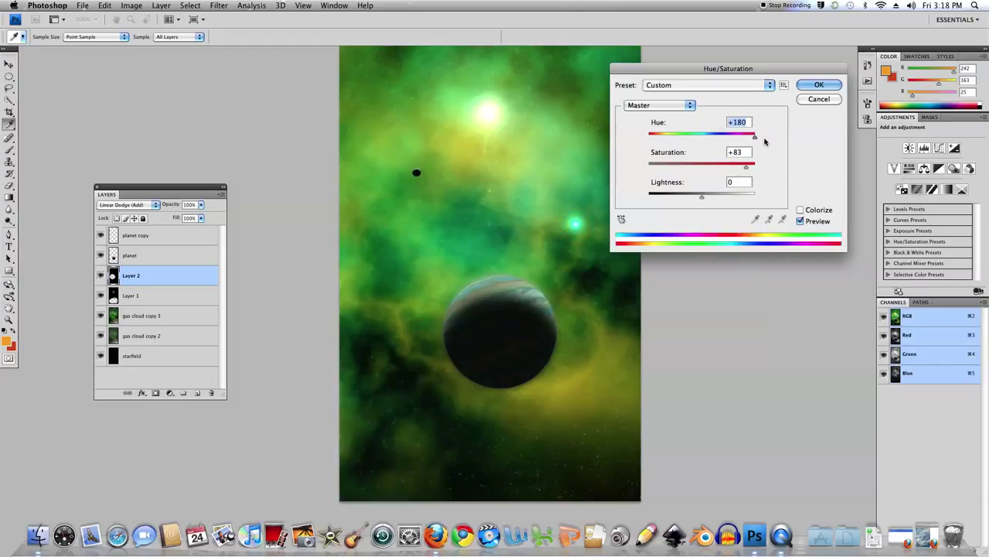
left_click_drag(772, 141, 682, 141)
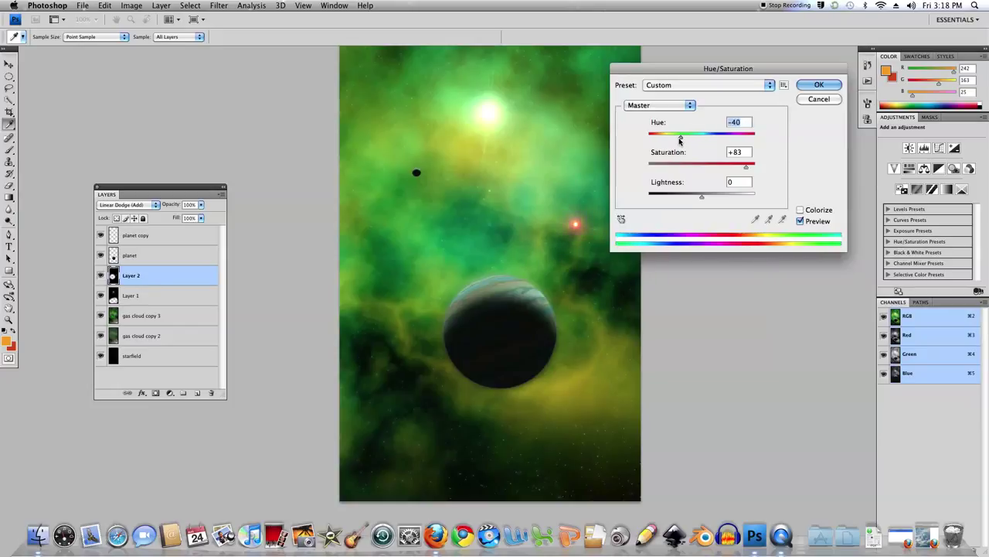
left_click_drag(678, 140, 651, 139)
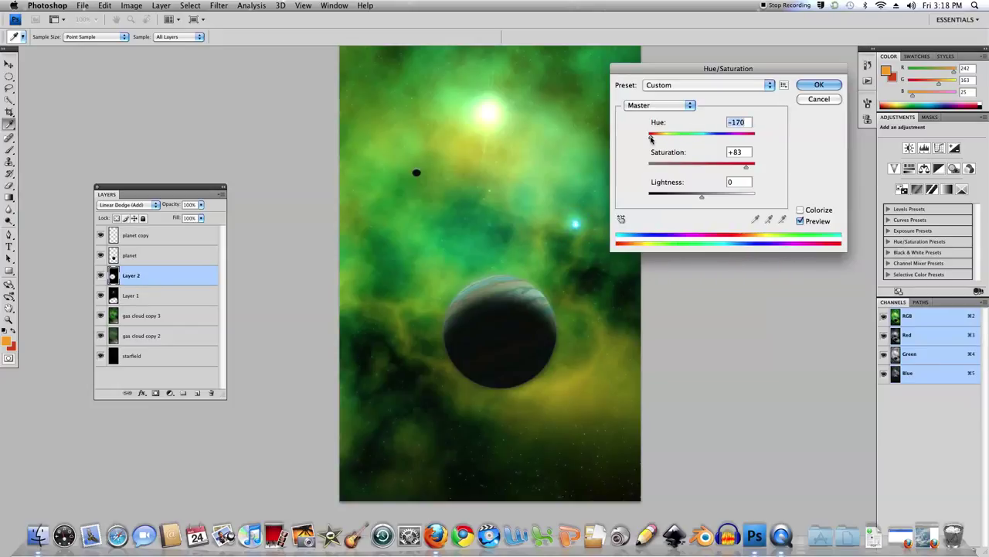
left_click_drag(651, 140, 650, 139)
left_click(741, 168)
left_click(819, 85)
key("e")
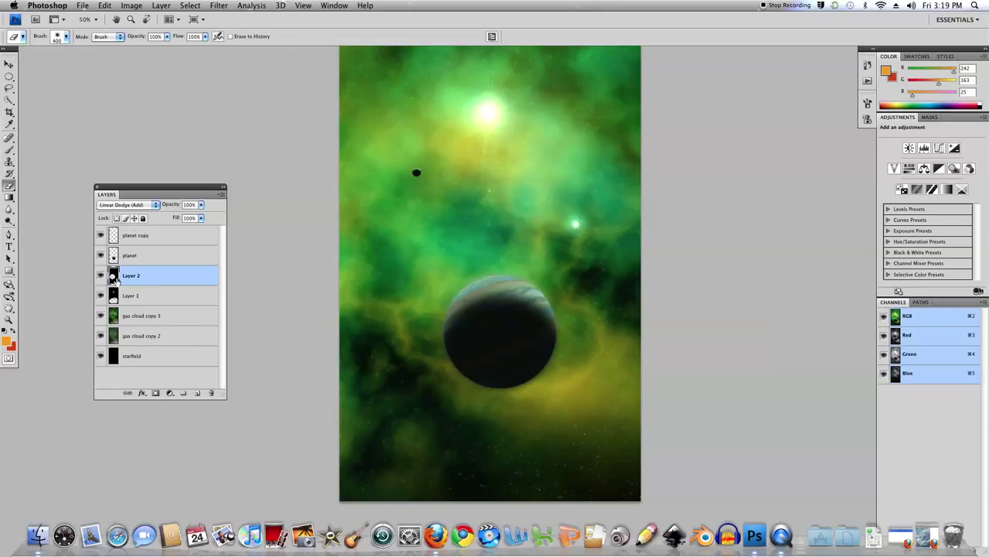
Load the planet's outline as a selection and shape a Lighting Effects spotlight over its top.
left_click(114, 256)
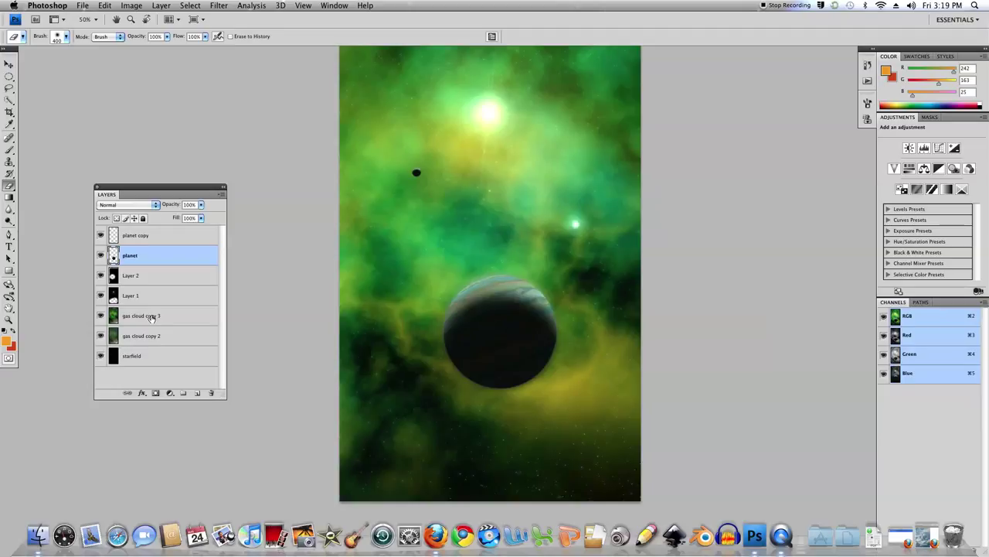
left_click(114, 256, "super")
left_click(221, 7)
mouse_move(232, 143)
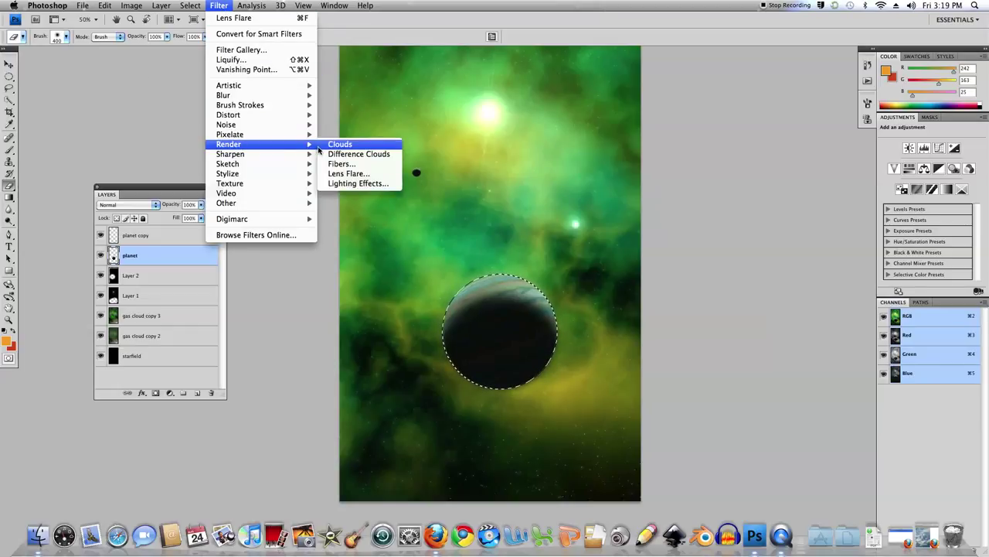
left_click(351, 183)
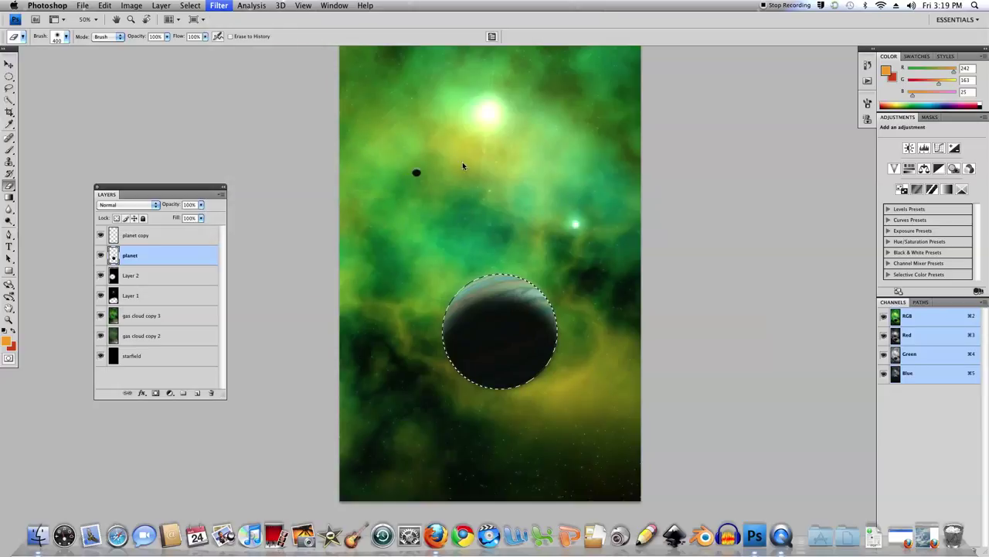
left_click_drag(389, 201, 389, 194)
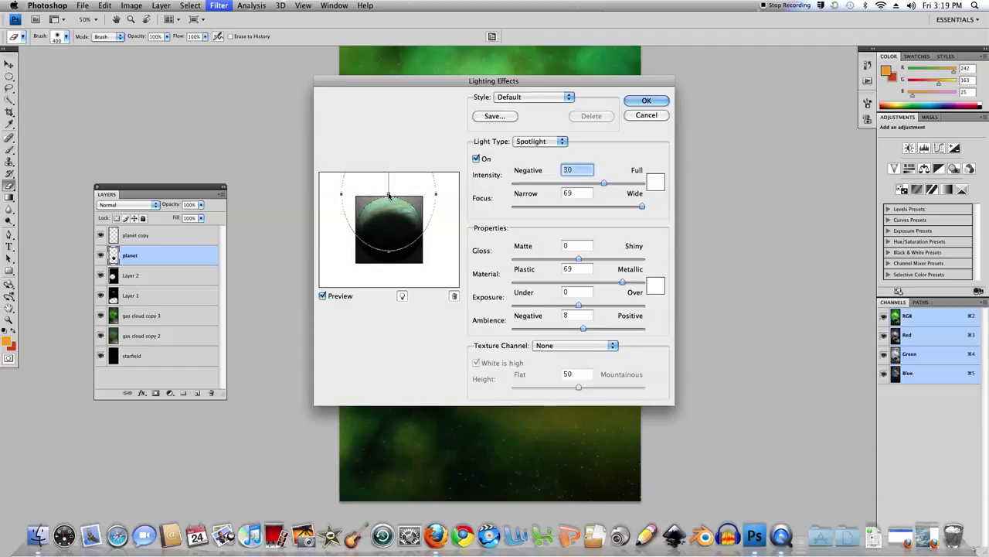
left_click_drag(390, 220, 389, 218)
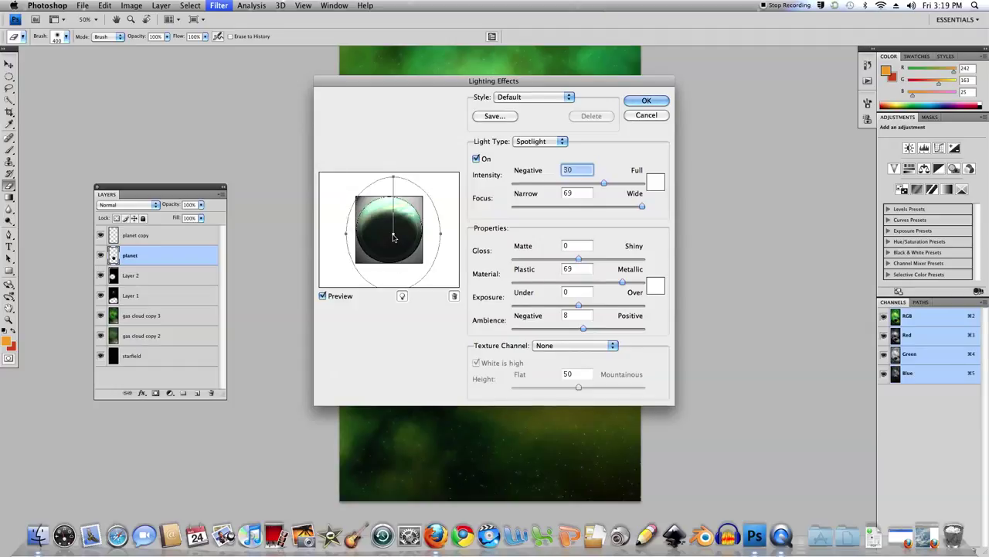
left_click_drag(389, 217, 388, 206)
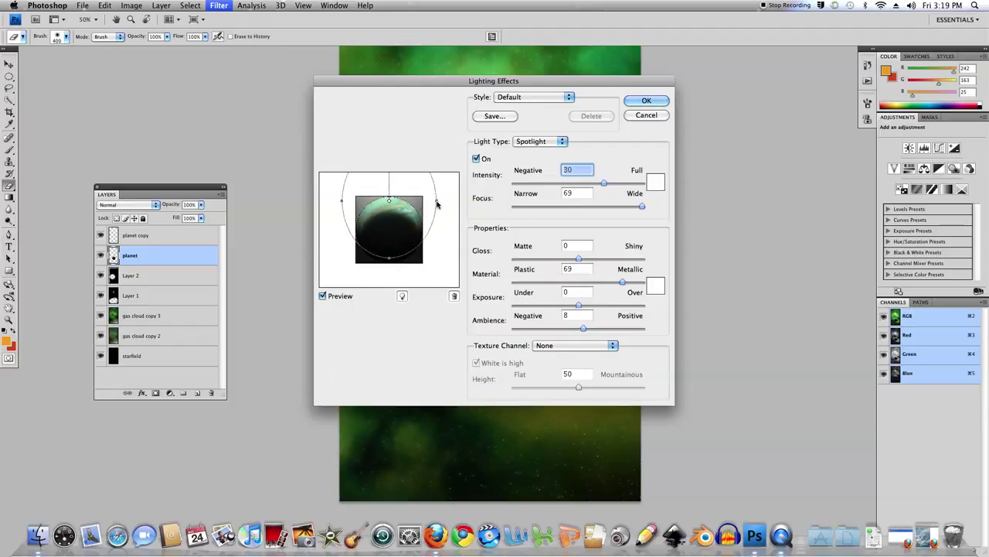
left_click_drag(437, 203, 438, 203)
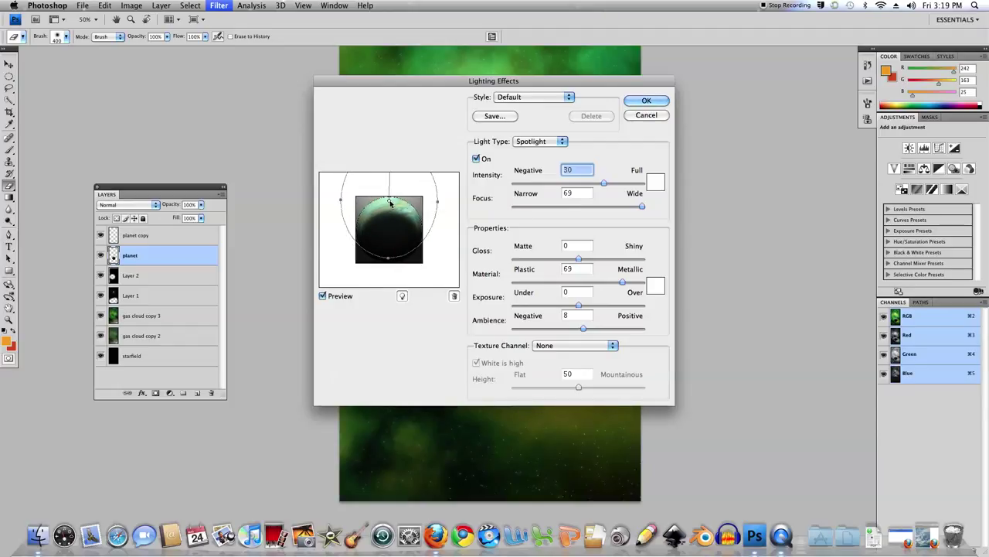
left_click(389, 200)
left_click_drag(390, 200, 393, 201)
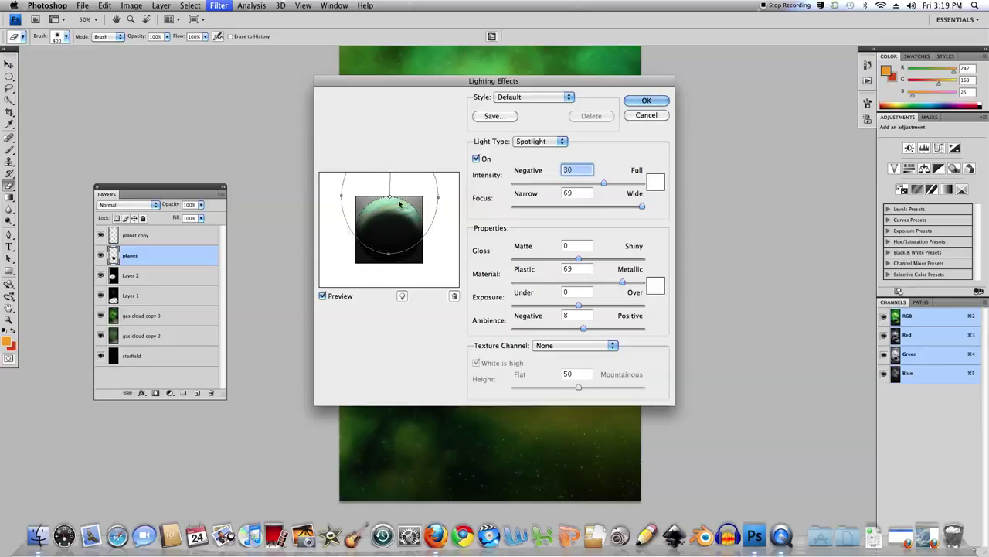
Set spotlight intensity 38 and ambience 8, fine-tune its position, and apply it.
mouse_move(603, 182)
left_mouse_down()
mouse_move(621, 183)
mouse_move(601, 183)
left_mouse_up()
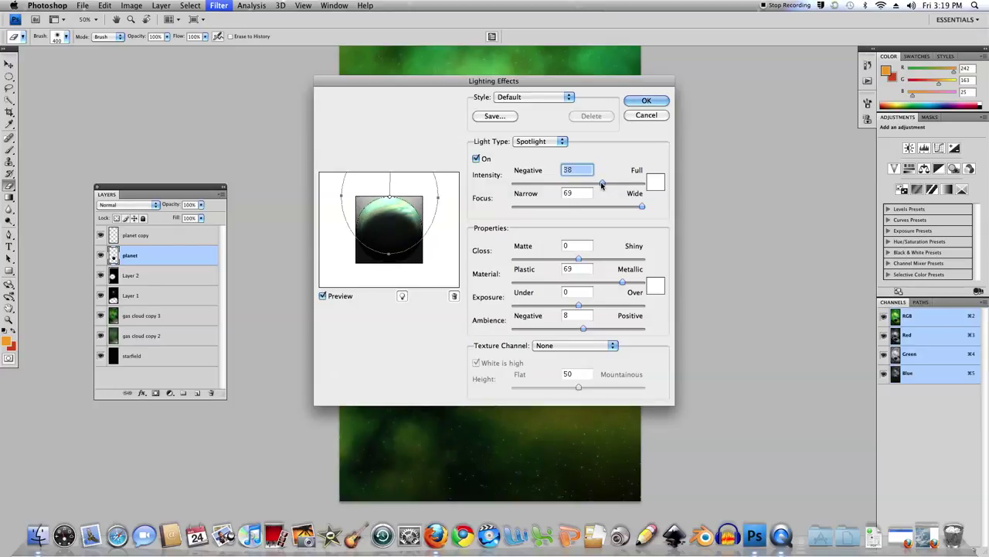
left_click_drag(583, 329, 585, 331)
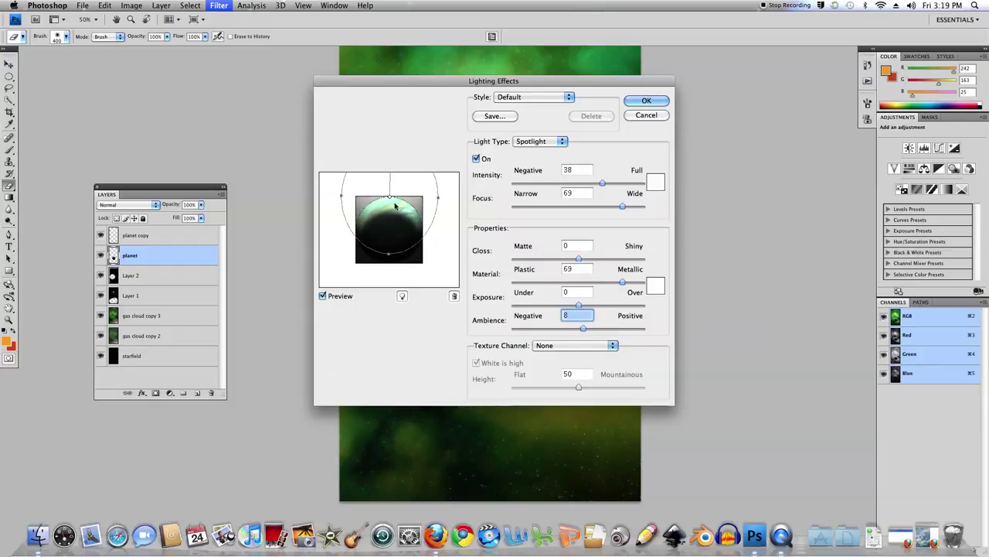
left_click_drag(420, 230, 424, 231)
left_click_drag(390, 195, 392, 192)
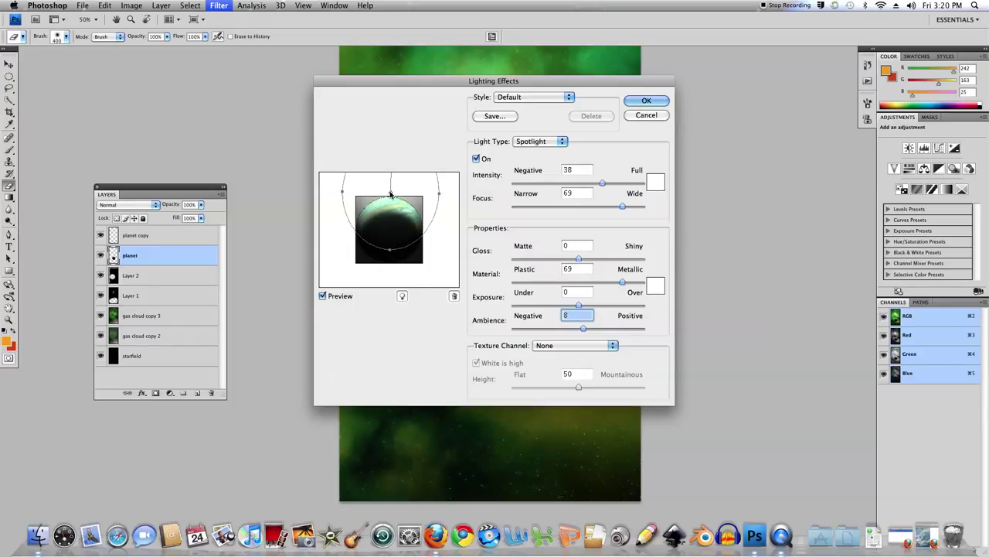
left_click(645, 101)
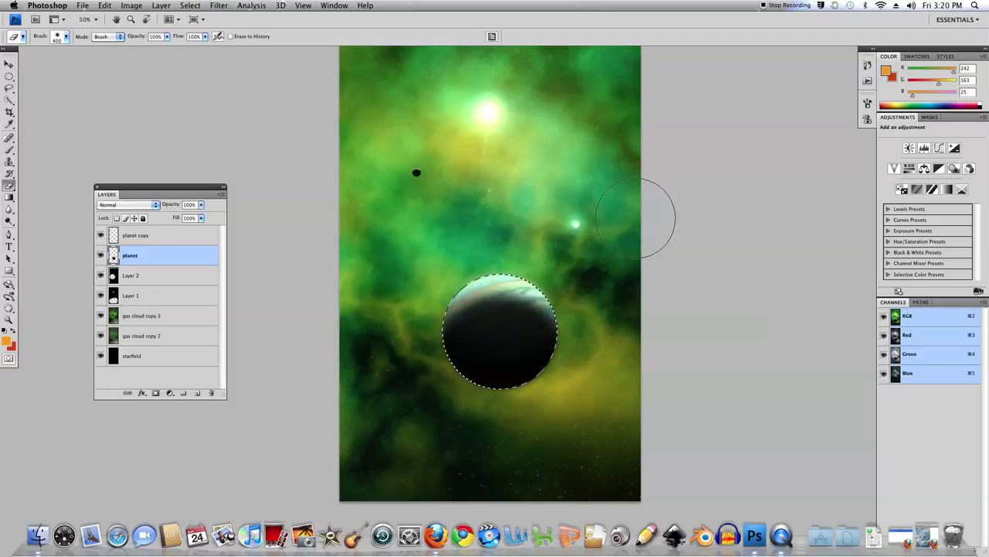
Deselect the planet, review the scene full screen, and duplicate the gas cloud layer.
key("super+d")
left_click_drag(514, 192, 503, 225)
key("f")
key("f")
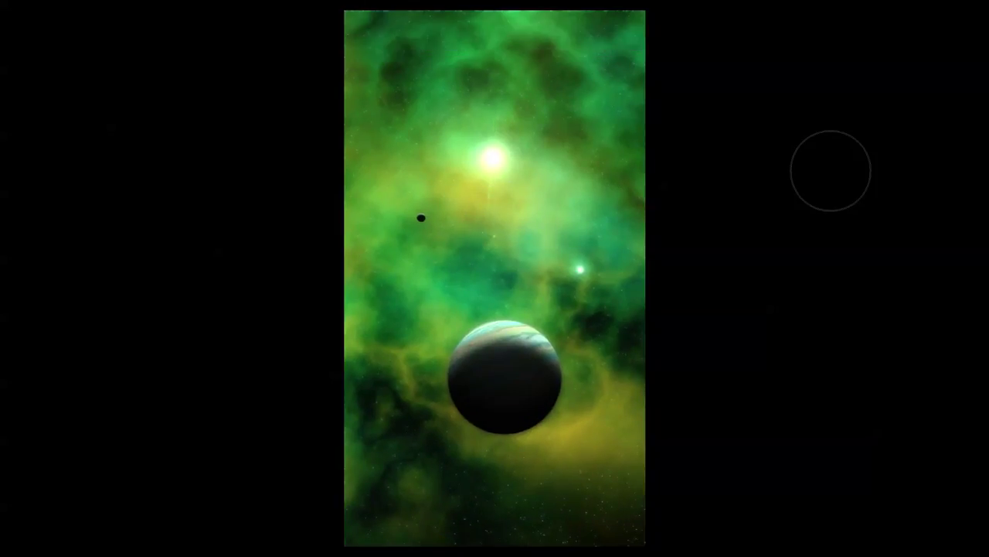
key("f")
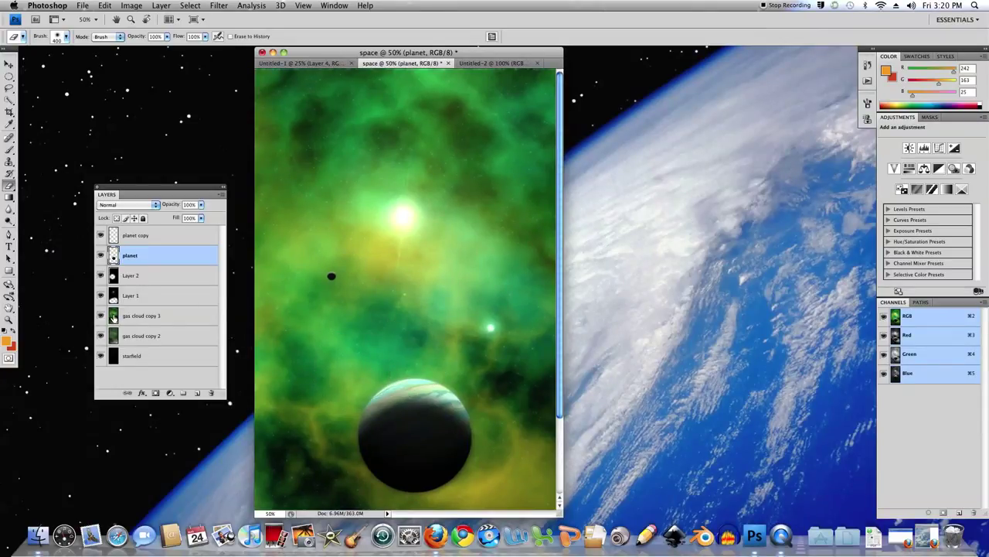
left_click_drag(113, 317, 196, 394)
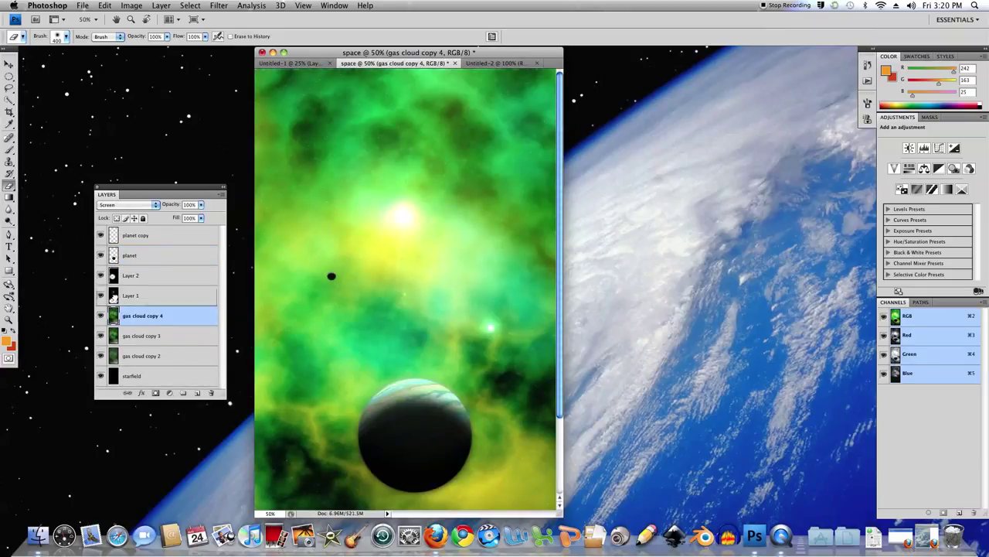
Move the gas cloud copy above the planet and set its opacity to 20%.
left_click_drag(114, 315, 116, 245)
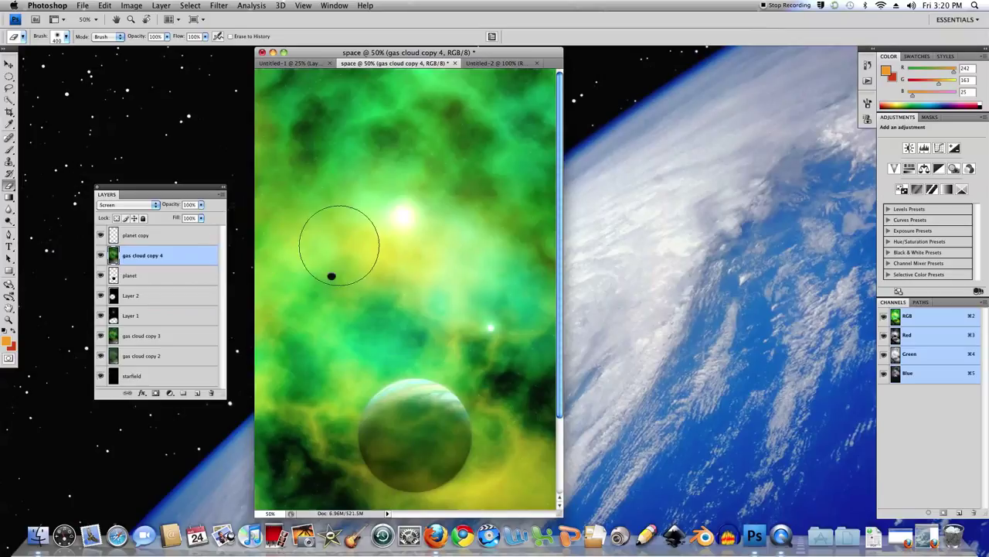
key("f")
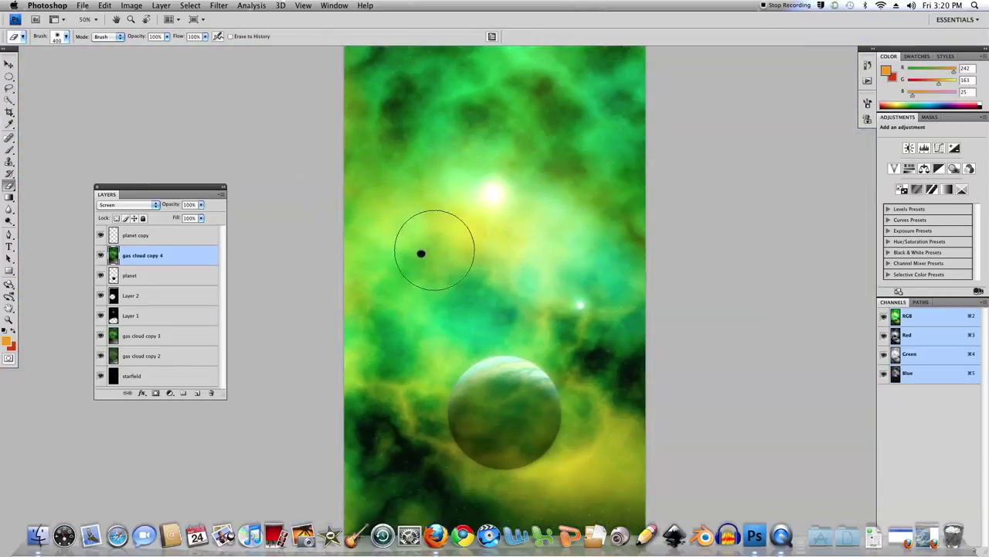
left_click(201, 206)
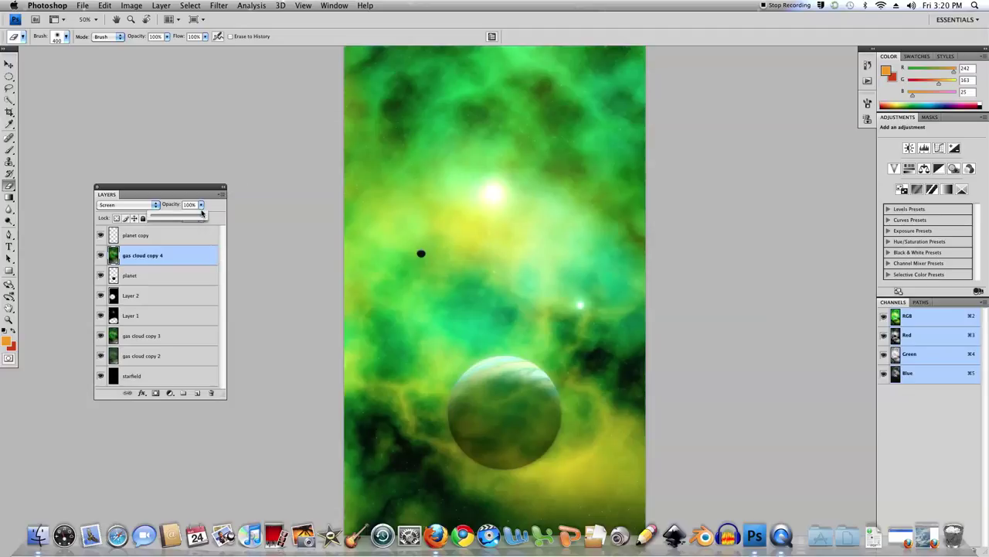
left_click_drag(202, 219, 178, 219)
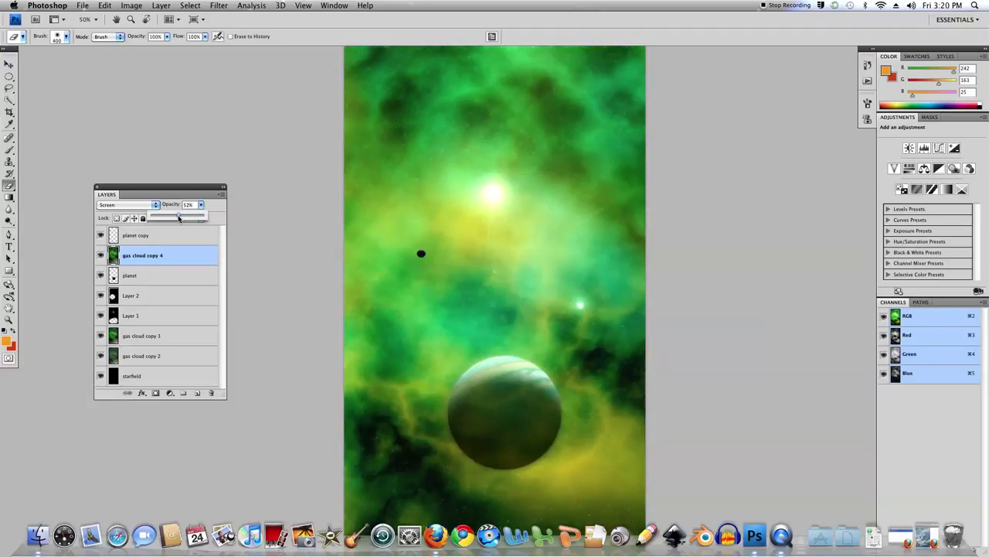
left_click_drag(177, 219, 167, 219)
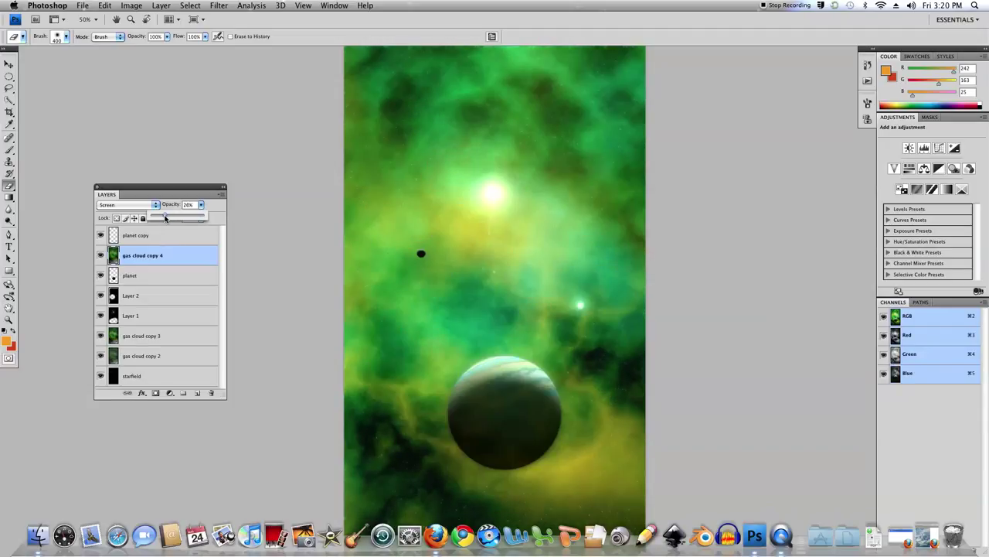
left_click_drag(164, 219, 162, 219)
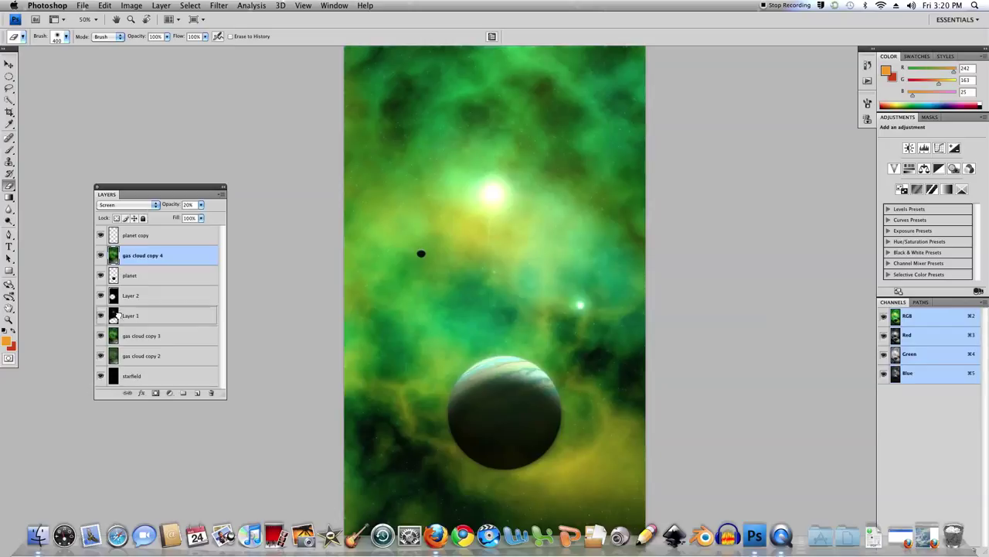
Duplicate Layer 1 to intensify the central sun glow and preview it full screen.
left_click_drag(113, 315, 198, 396)
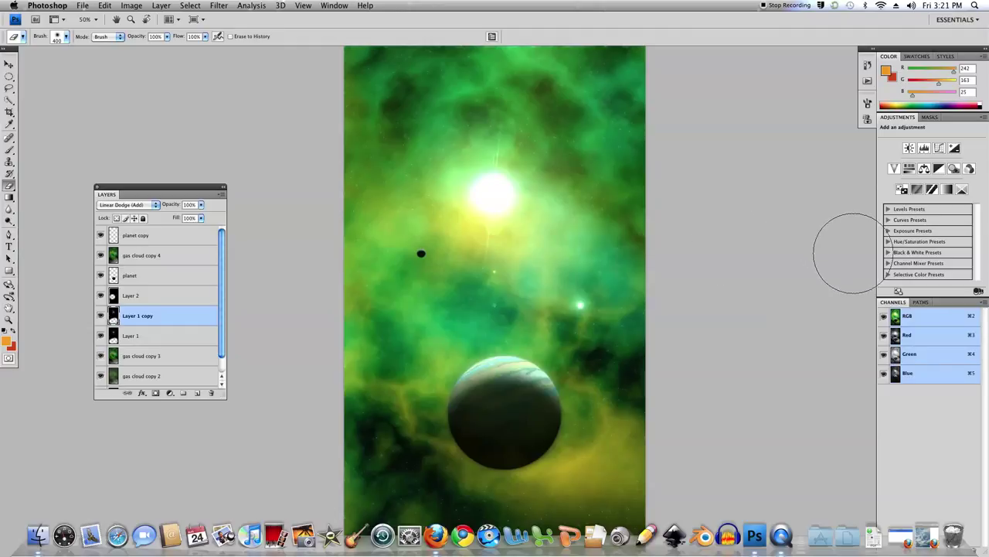
key("f")
key("f")
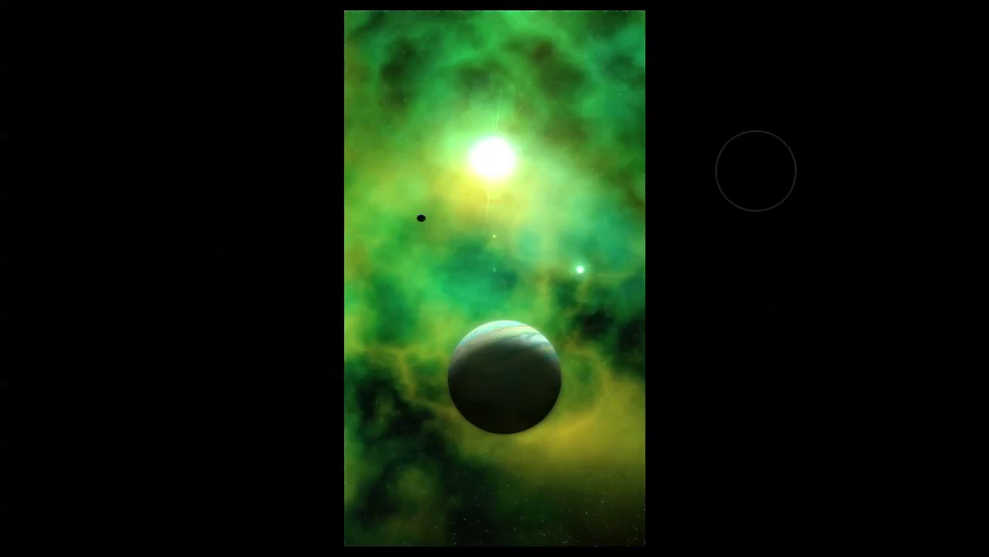
key("f")
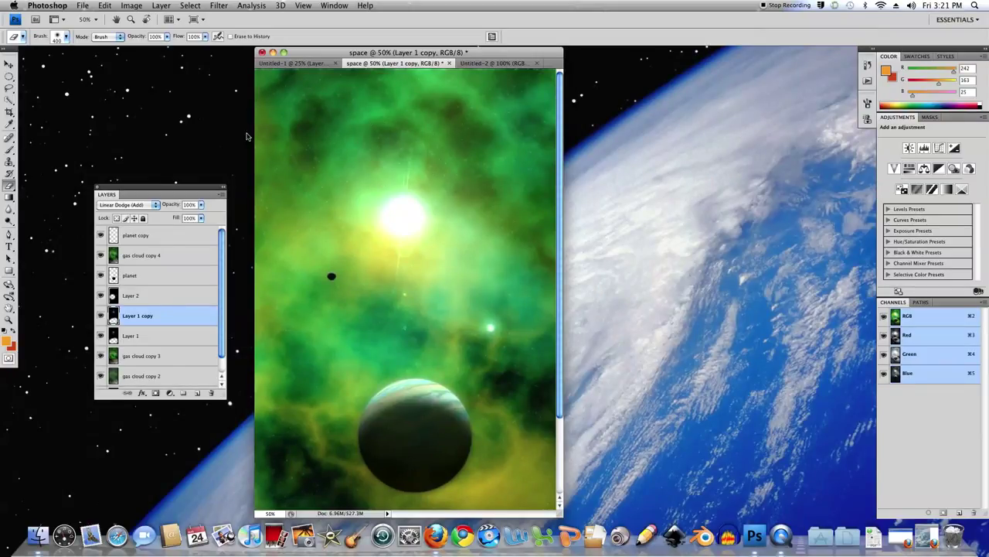
Close the Untitled-2 planet texture without saving, then close Clouds.JPG.
left_click(766, 7)
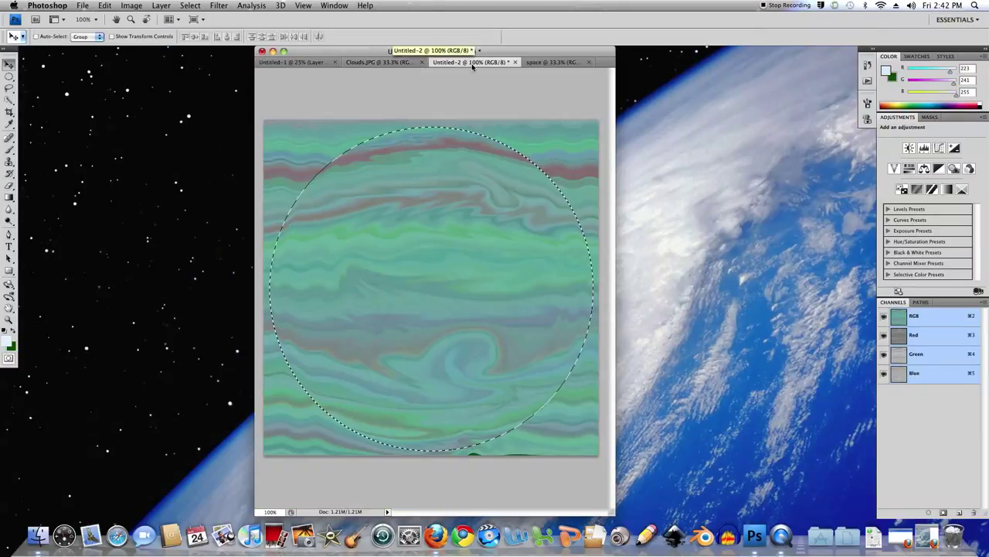
left_click(516, 61)
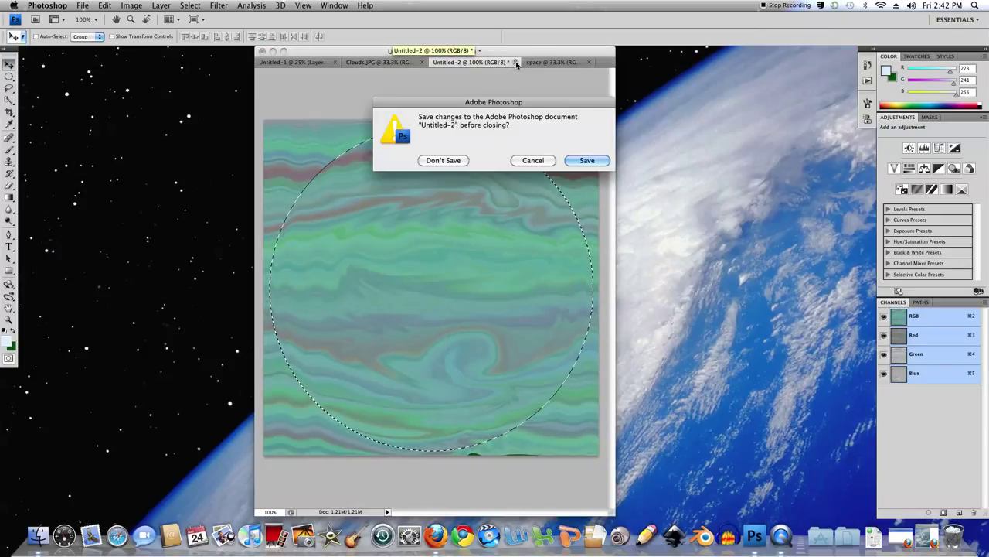
left_click(443, 160)
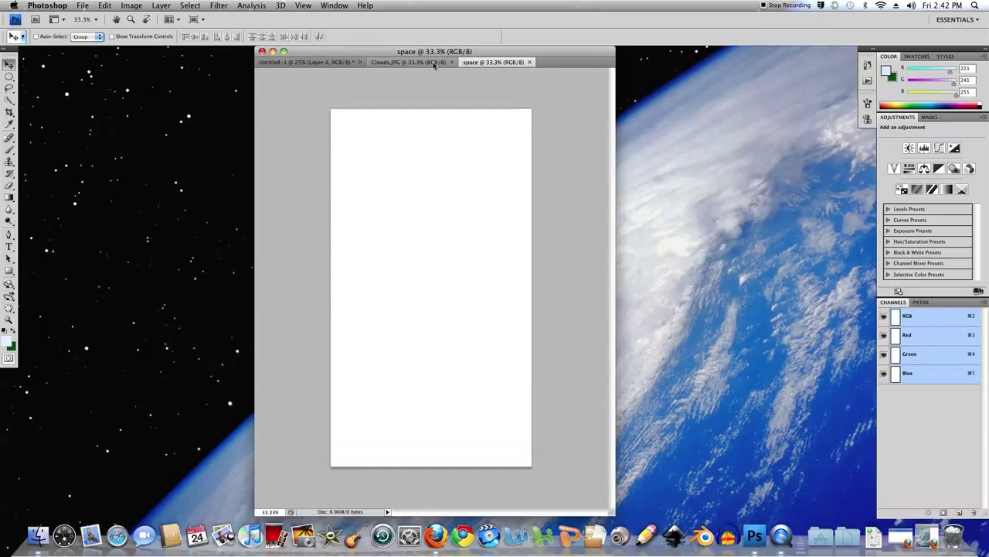
left_click(432, 62)
left_click(452, 61)
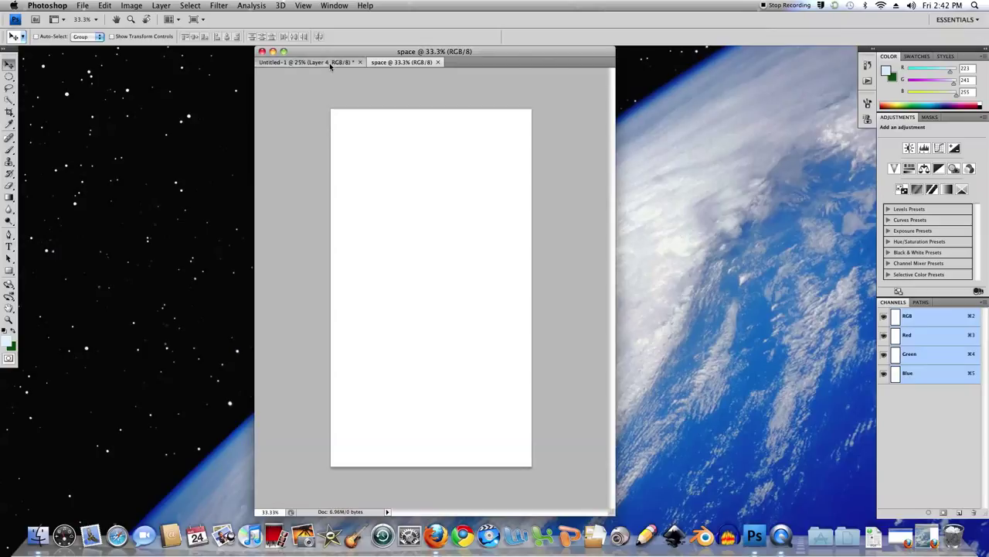
Check the finished nebula, then show the blank space document full screen.
left_click(330, 62)
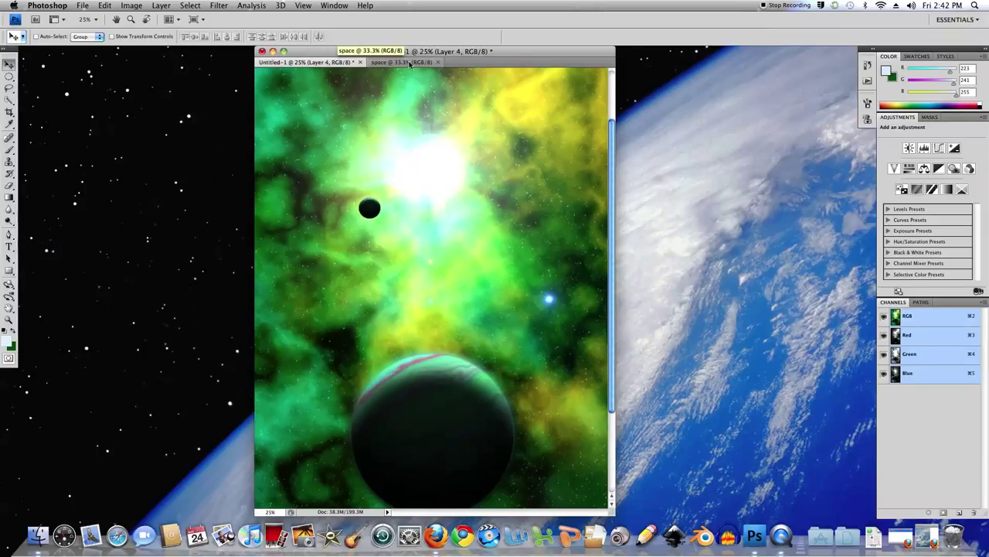
left_click(410, 63)
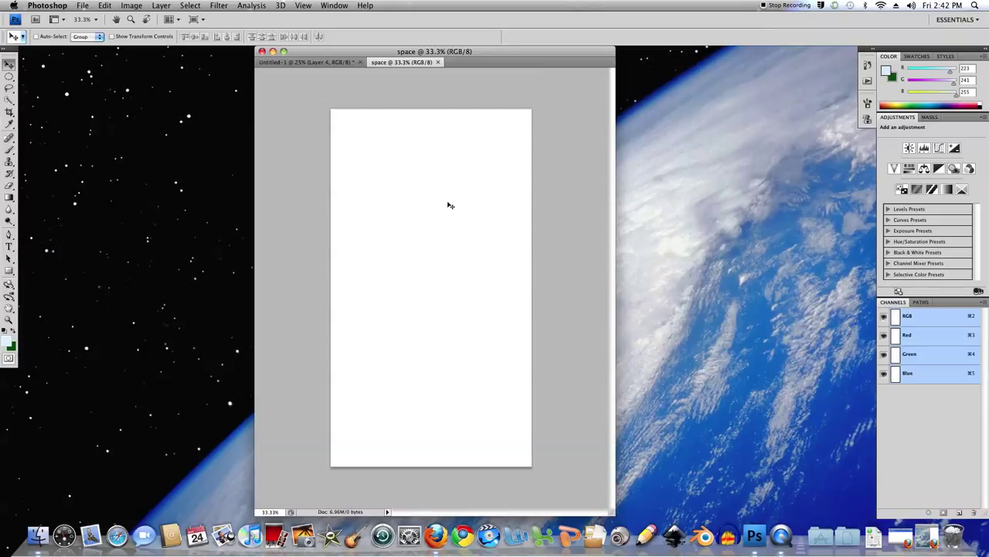
key("f")
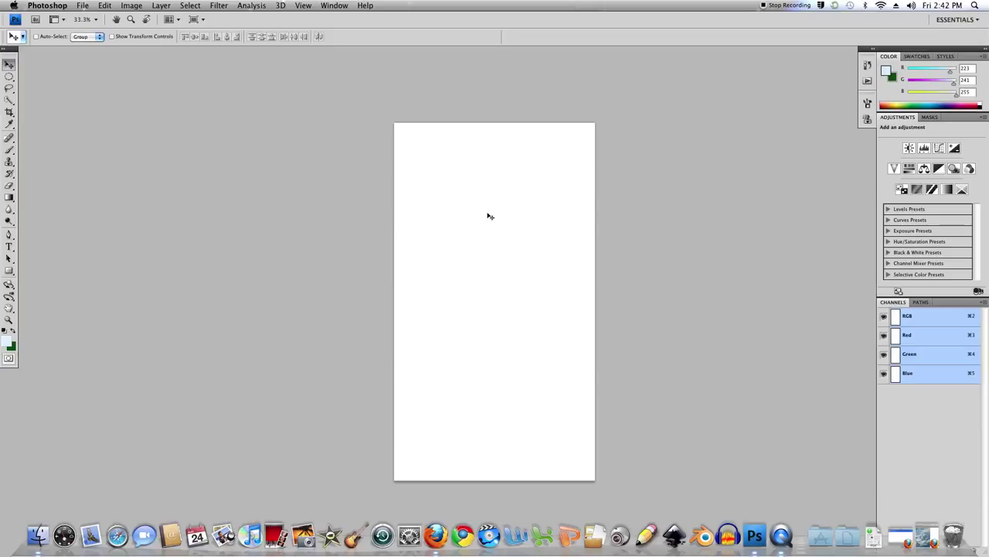
Zoom the blank space canvas to 50% and reset colours to default black and white.
key("super+plus")
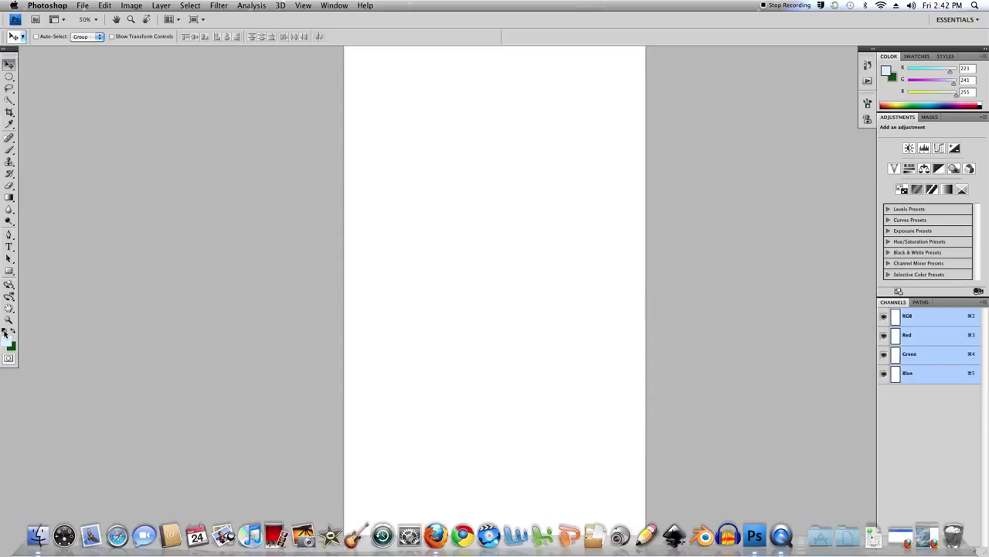
left_click(5, 332)
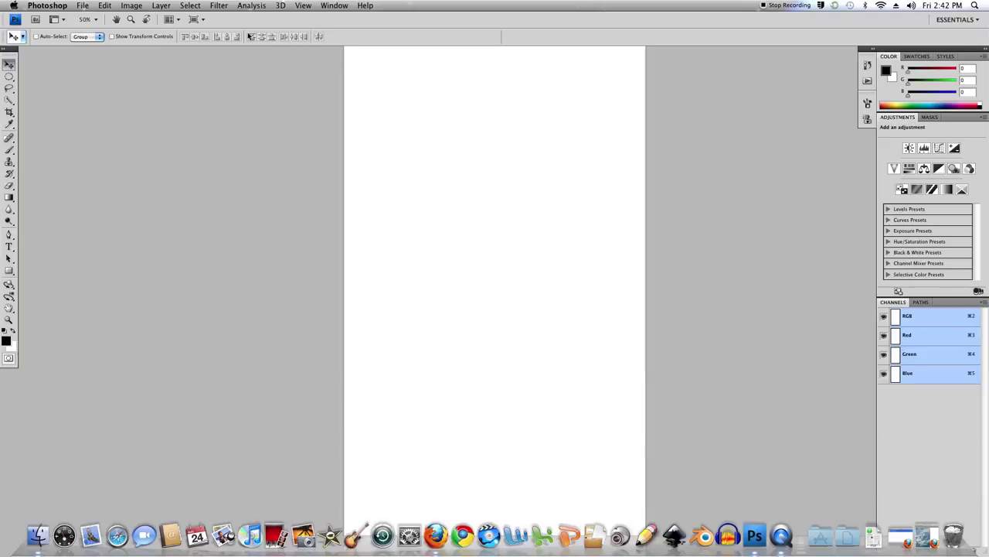
left_click(220, 6)
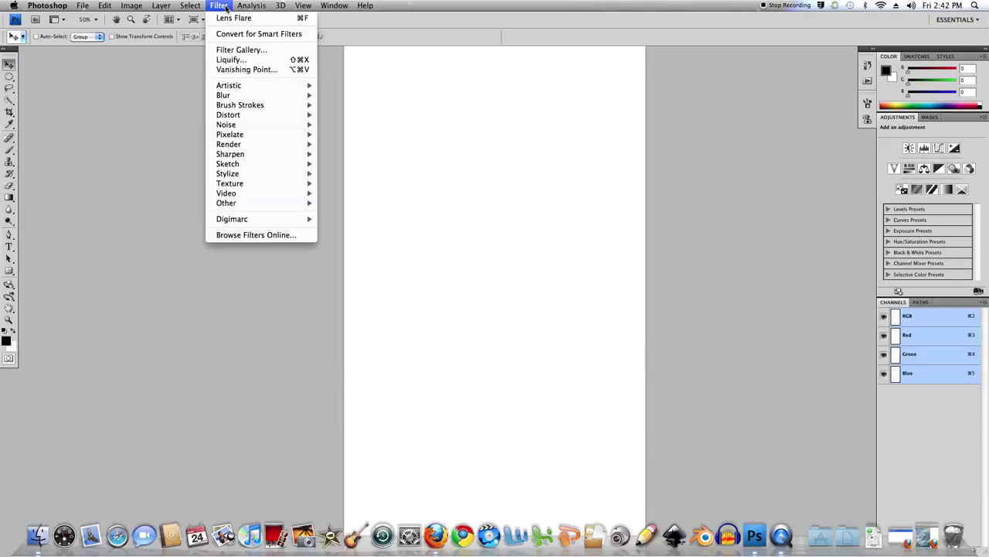
mouse_move(228, 163)
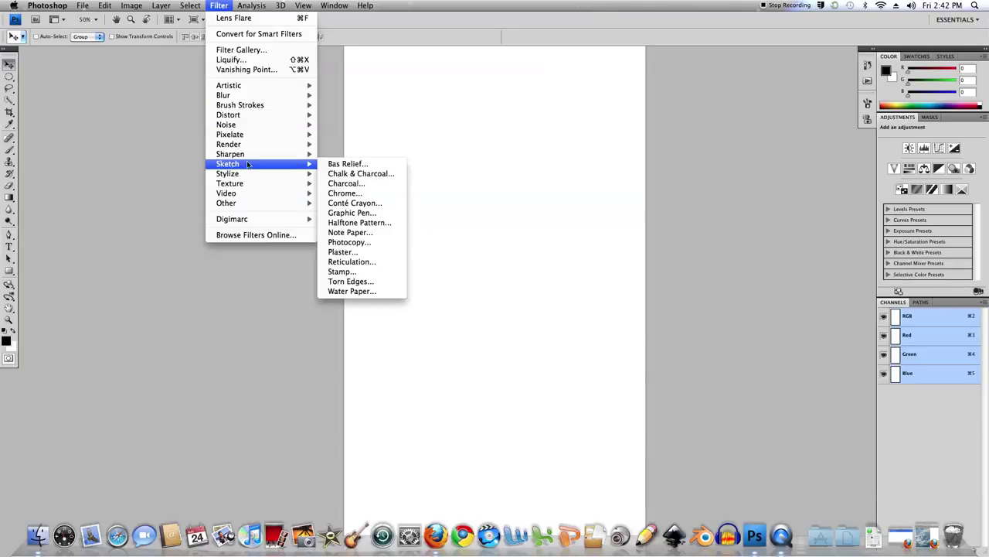
Apply the Sketch > Reticulation filter with Density raised to 25.
left_click(350, 263)
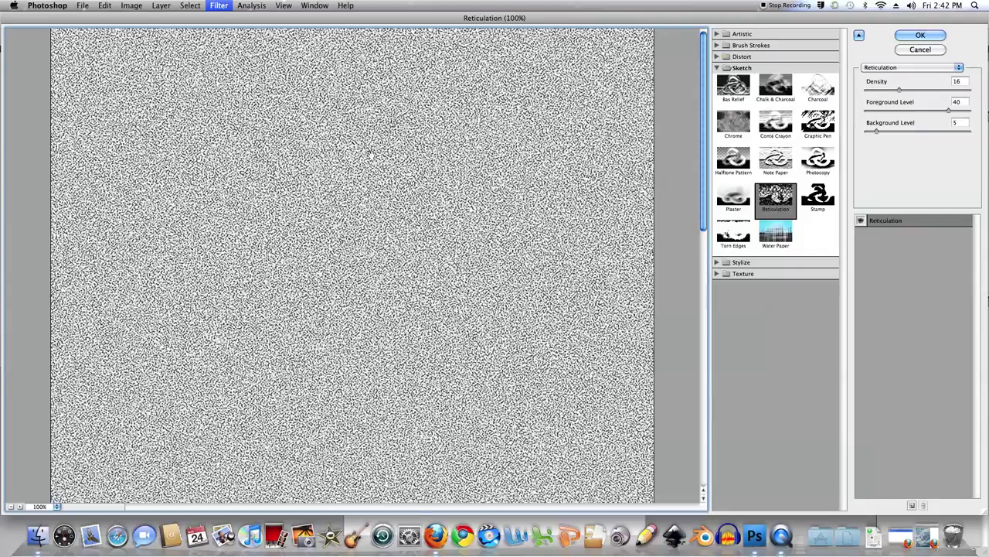
left_click(900, 91)
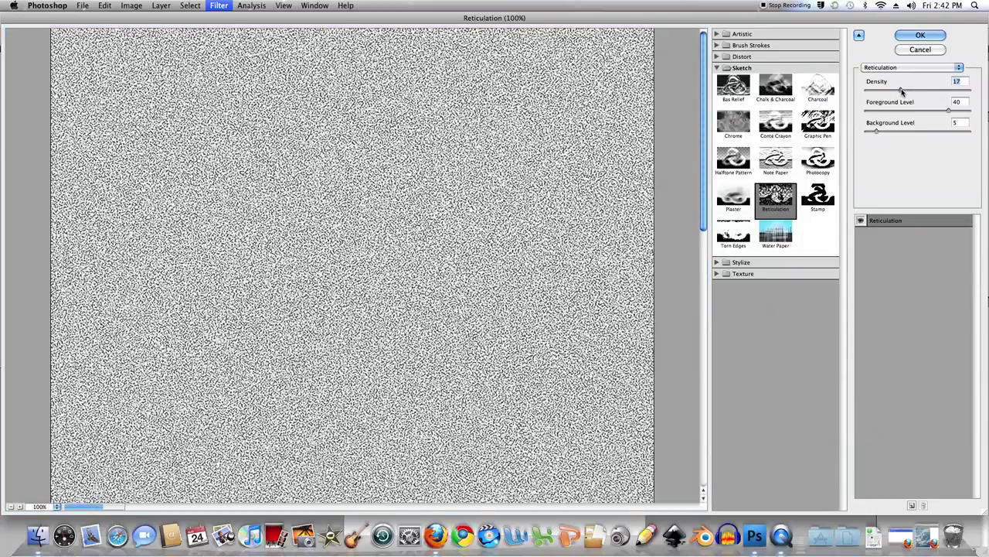
left_click_drag(900, 91, 919, 91)
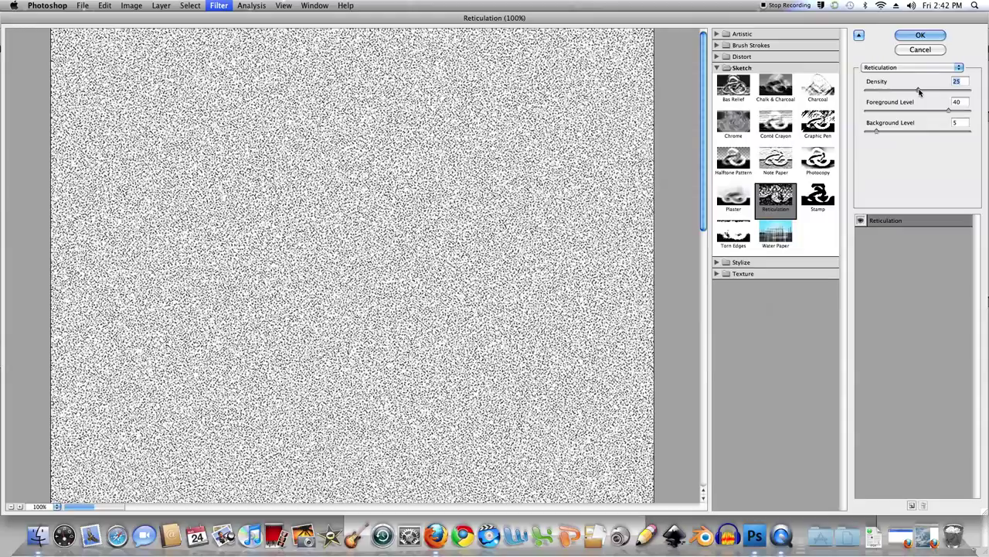
key("Return")
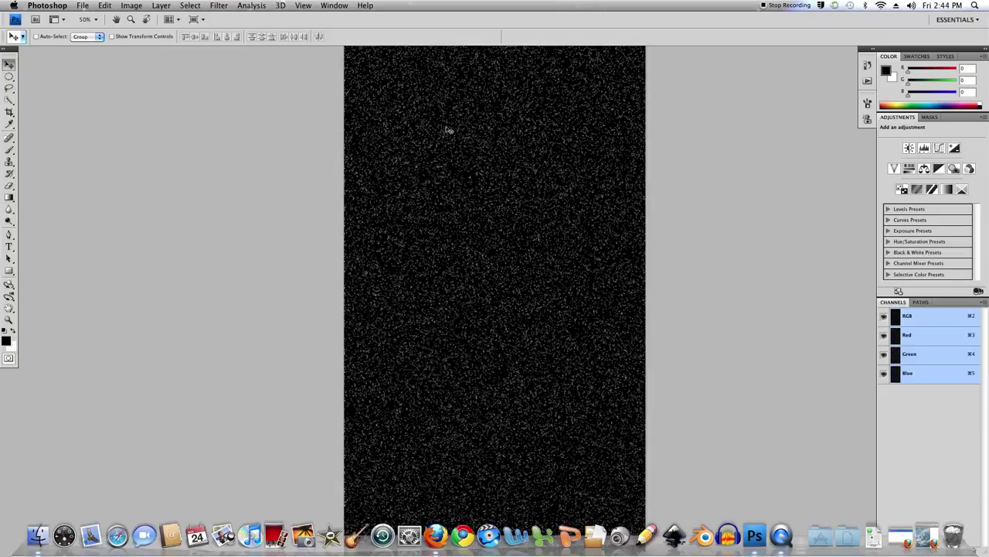
Apply Levels with input values 114 / 1.00 / 152 to leave sparse white specks on black.
left_click(131, 6)
mouse_move(150, 34)
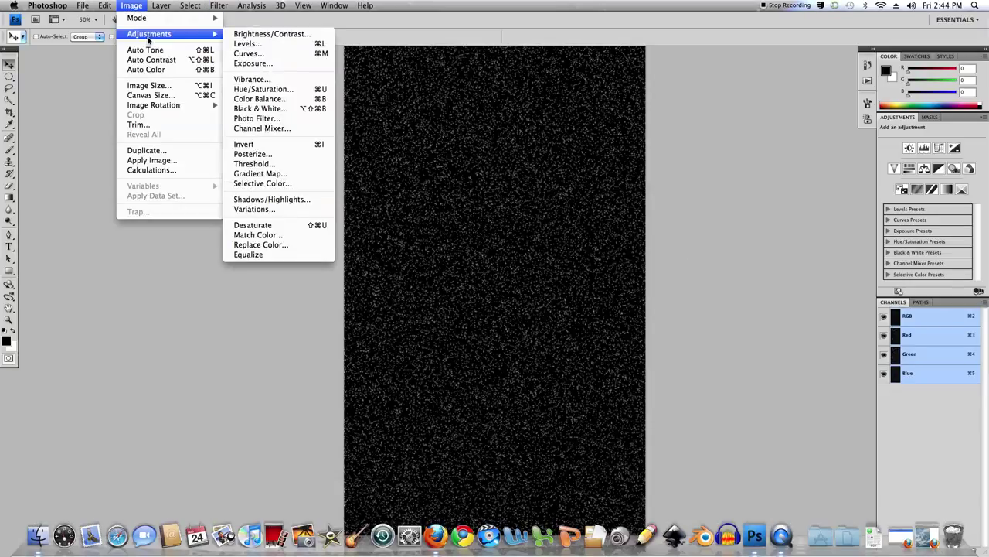
left_click(256, 44)
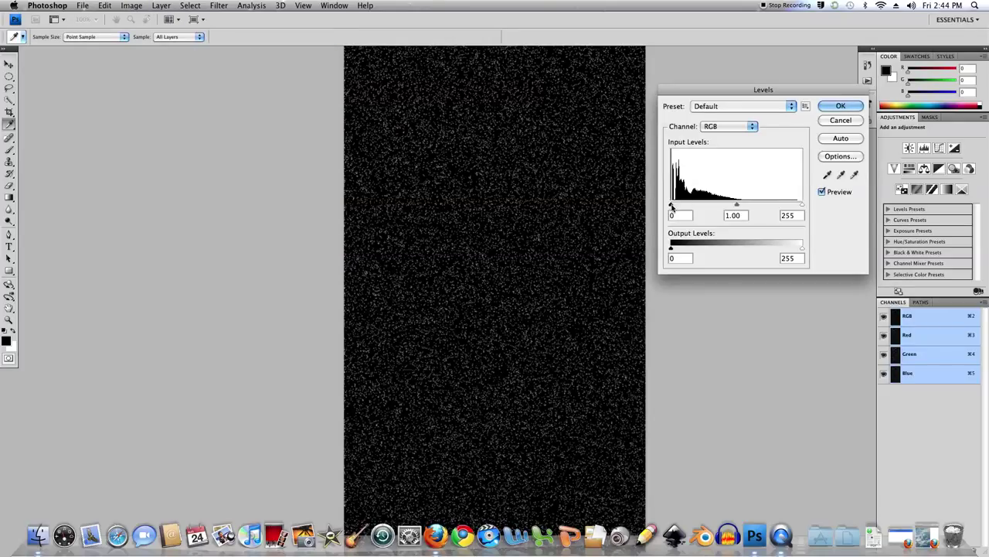
left_click_drag(672, 206, 724, 207)
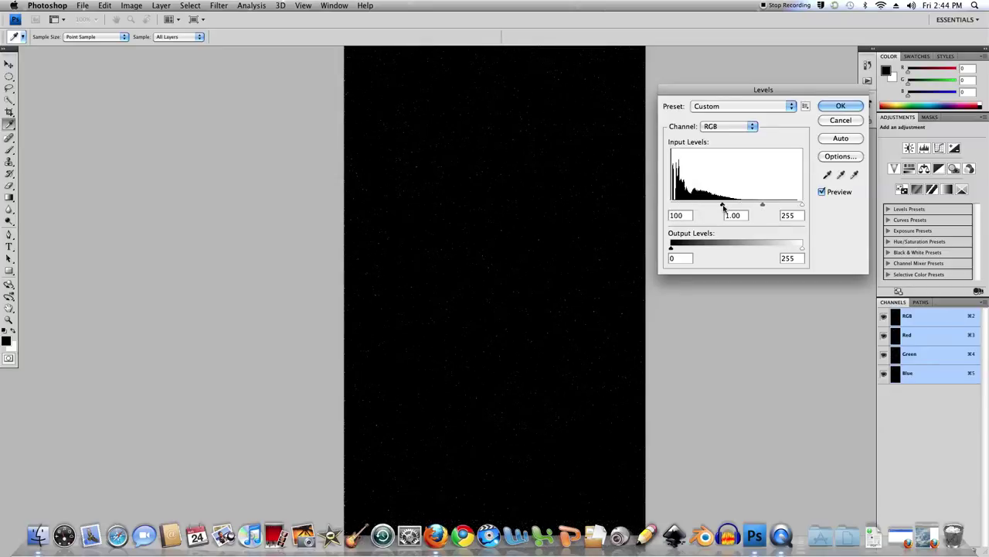
left_click_drag(804, 207, 729, 207)
left_click(730, 206)
left_click(840, 106)
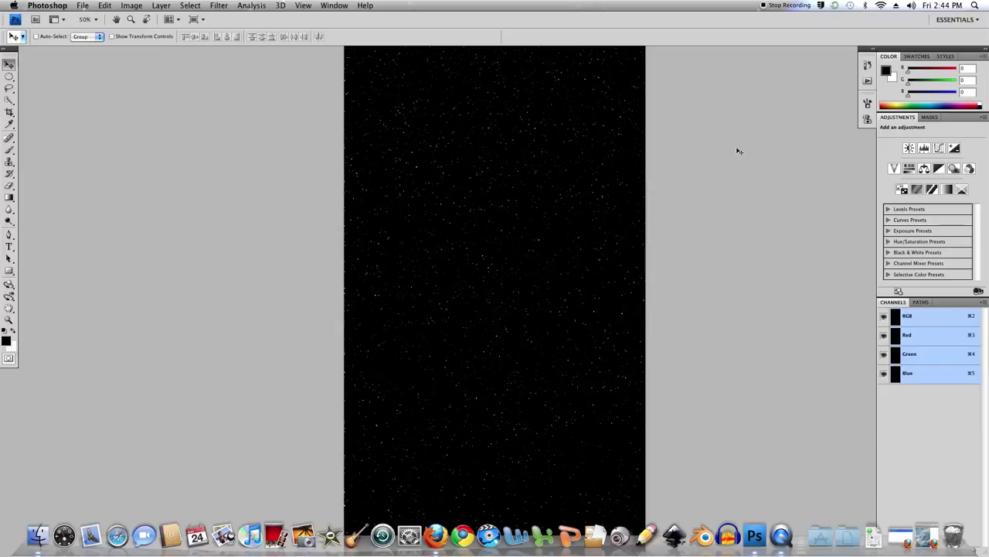
Show the Layers panel, then bring up the Reticulation preview at Density 16, Foreground 40, Background 5.
key("F7")
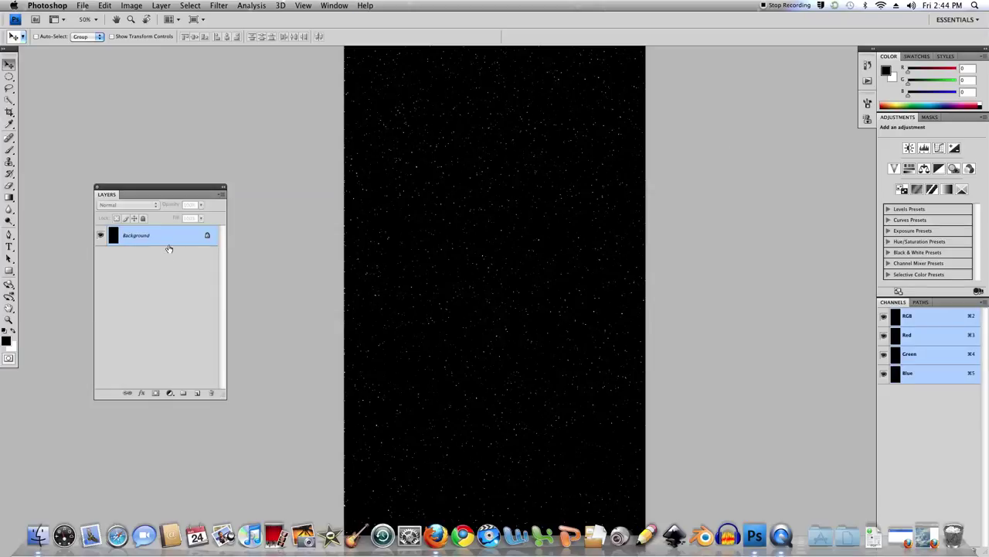
double_click(113, 237)
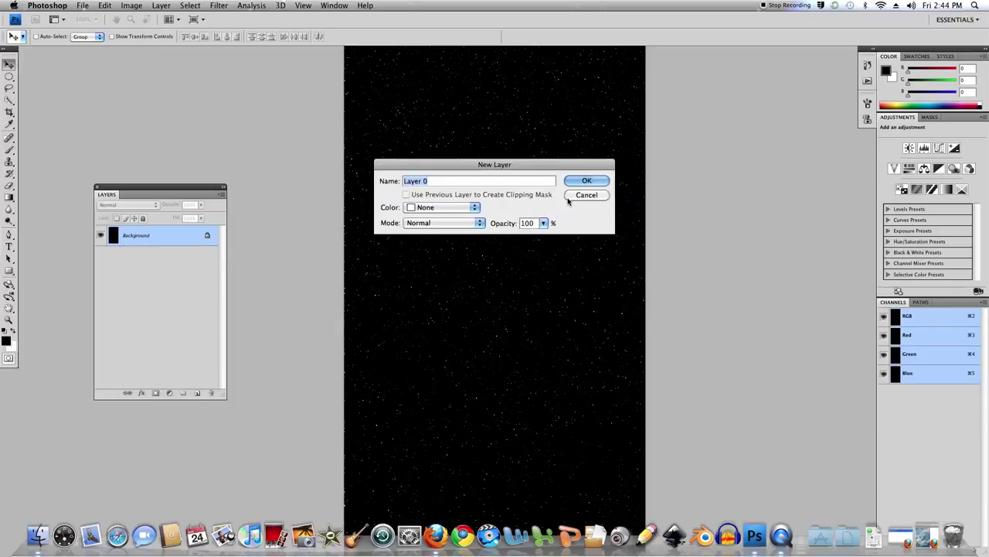
key("Escape")
left_click_drag(113, 239, 198, 373)
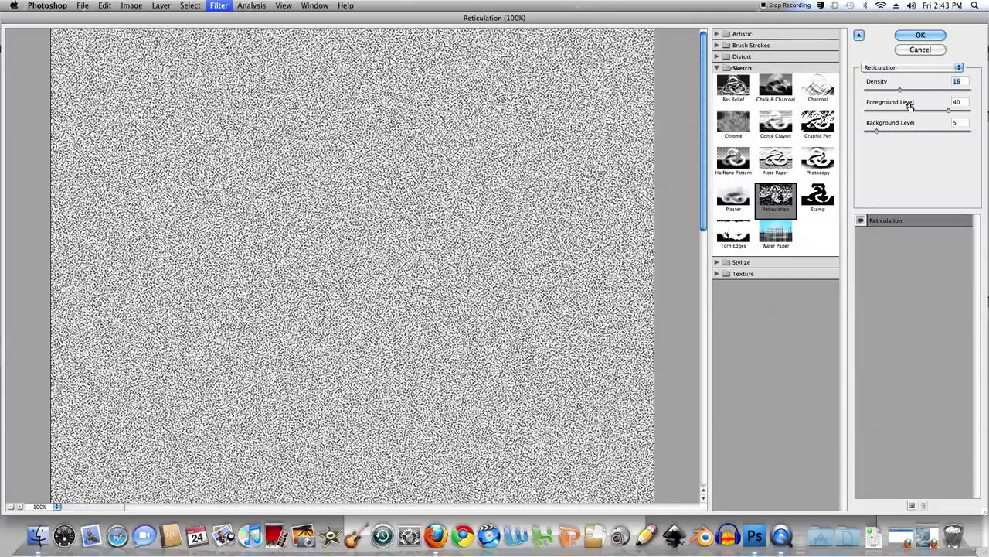
Apply the Reticulation filter, then the Plaster filter with an adjusted Image Balance.
left_click(920, 36)
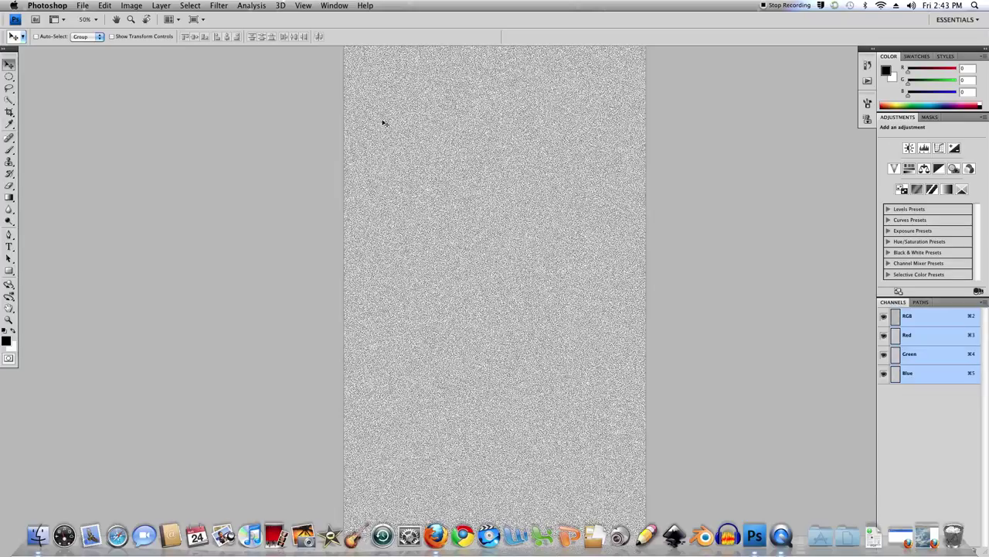
left_click(219, 5)
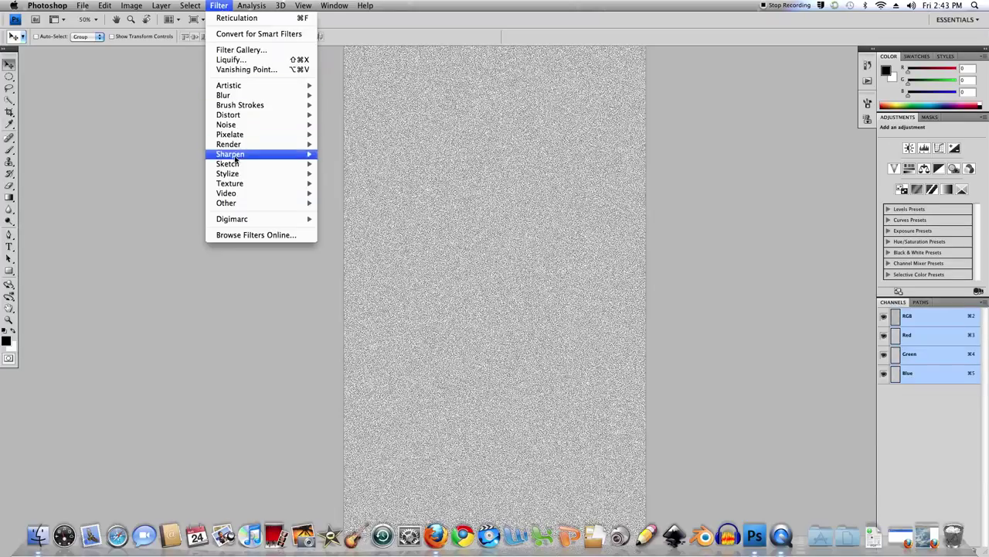
mouse_move(228, 164)
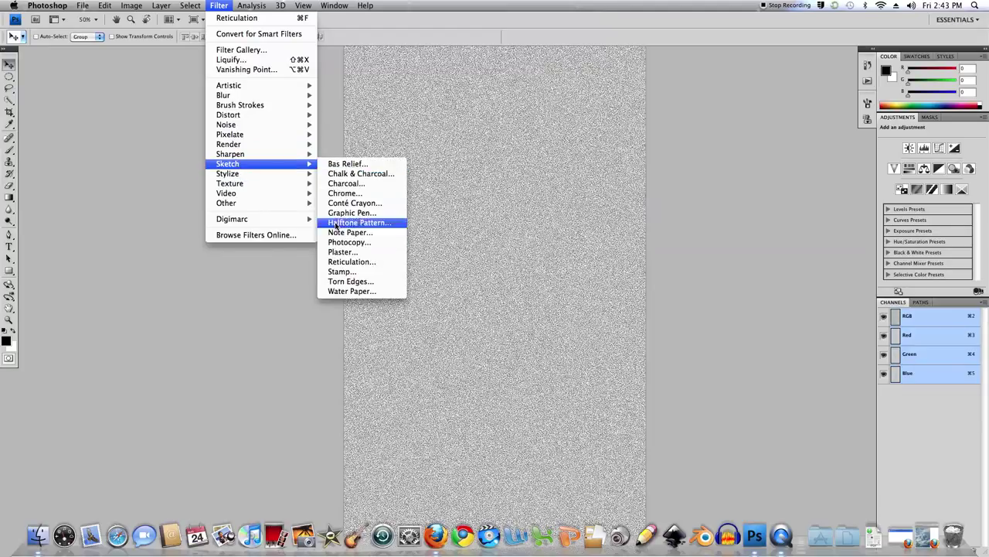
left_click(346, 254)
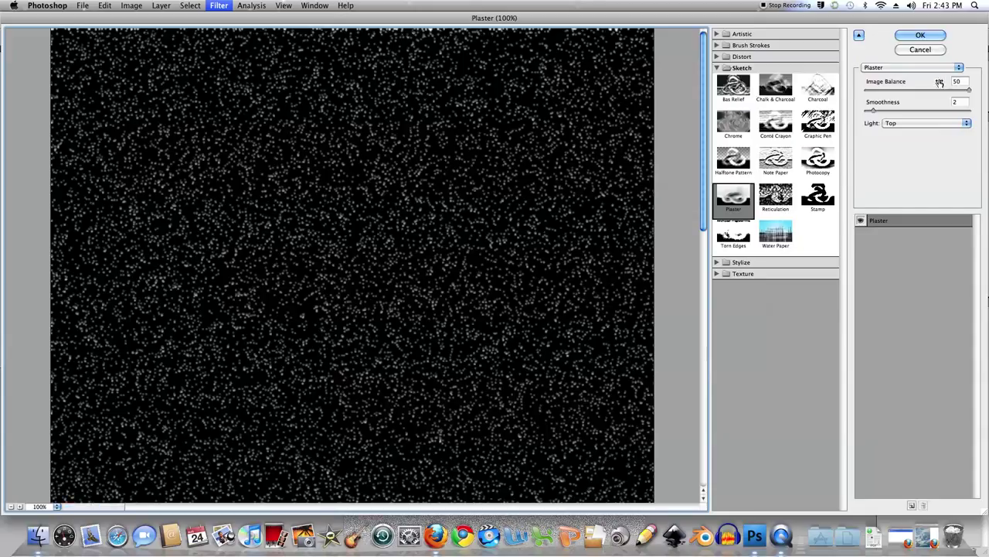
left_click_drag(971, 91, 901, 93)
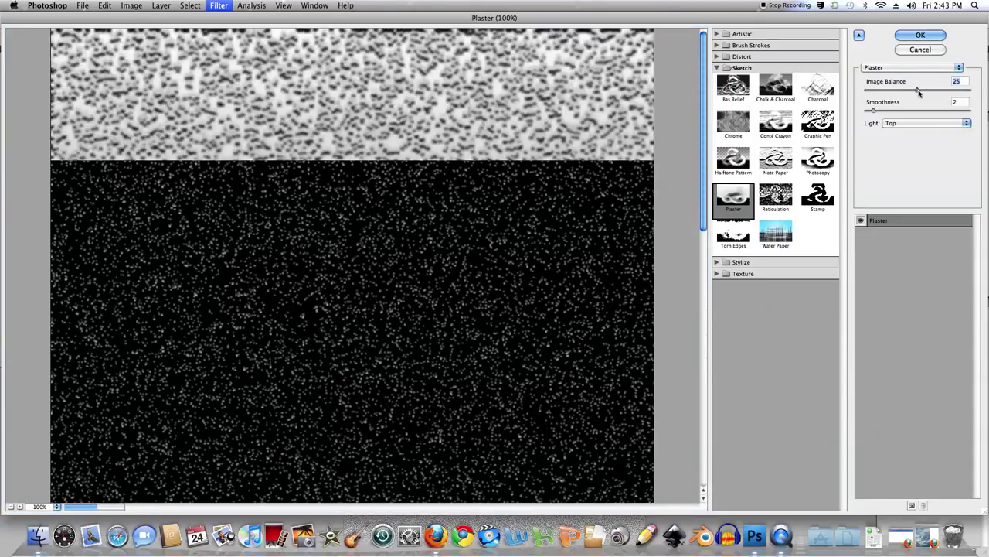
left_click_drag(901, 93, 889, 92)
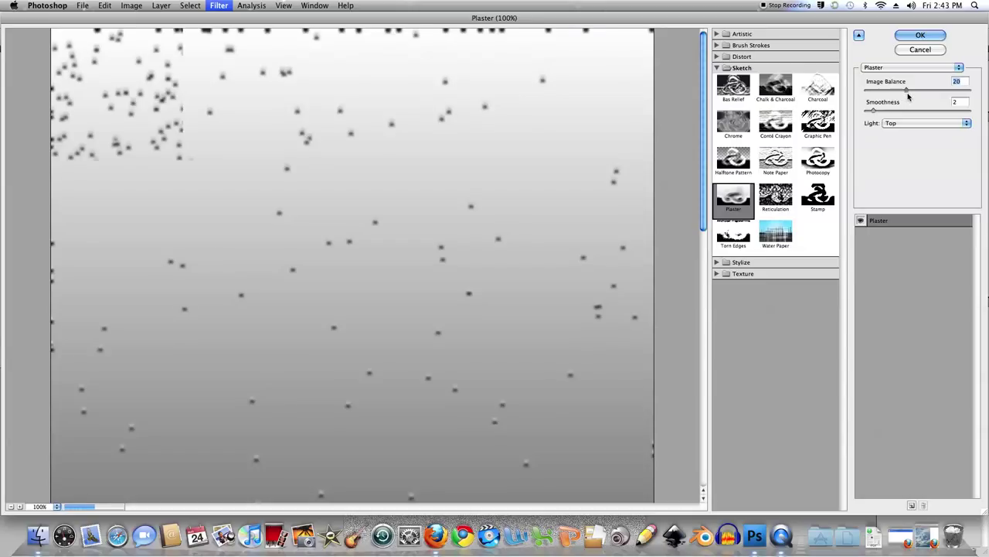
left_click_drag(890, 93, 975, 94)
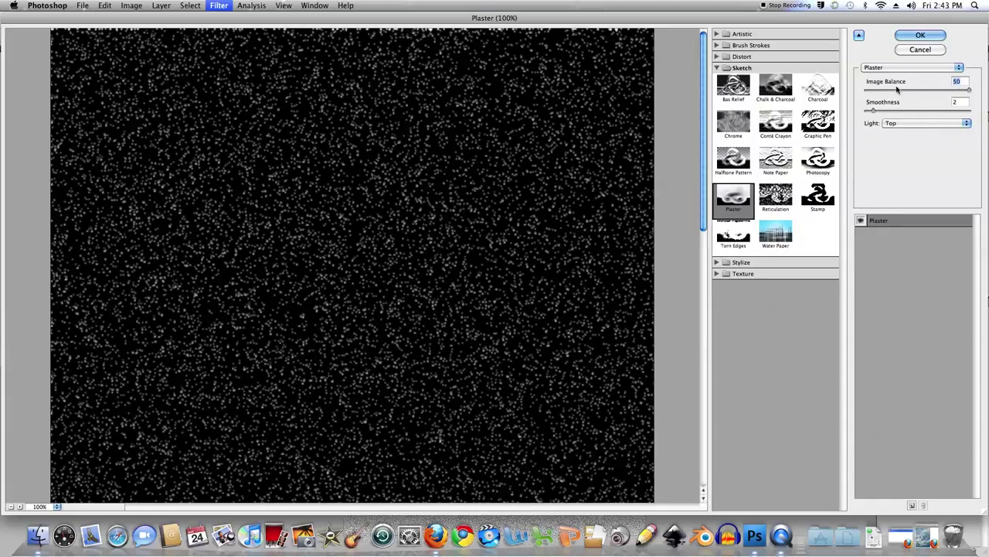
left_click(920, 35)
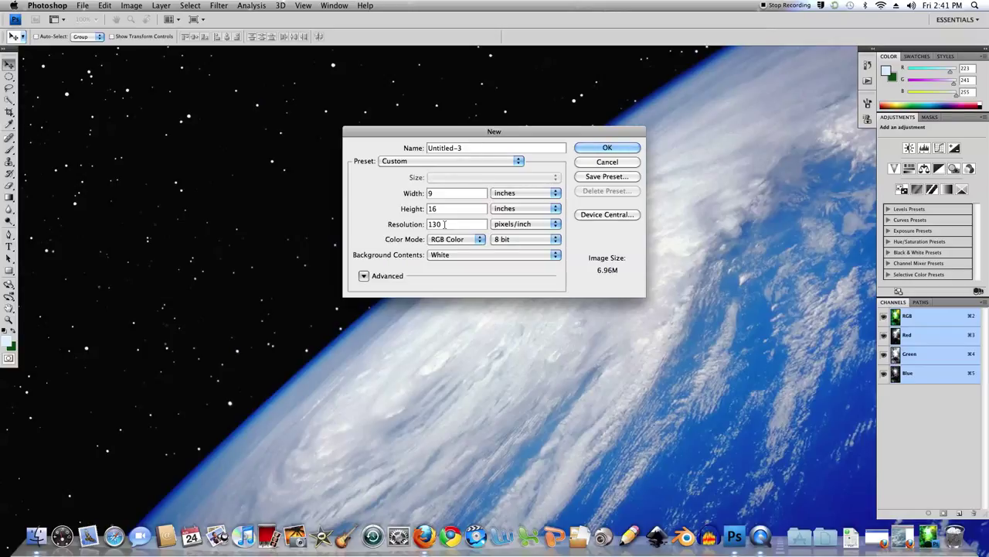
Set the new document's resolution to 130 pixels/inch.
double_click(440, 224)
type("300")
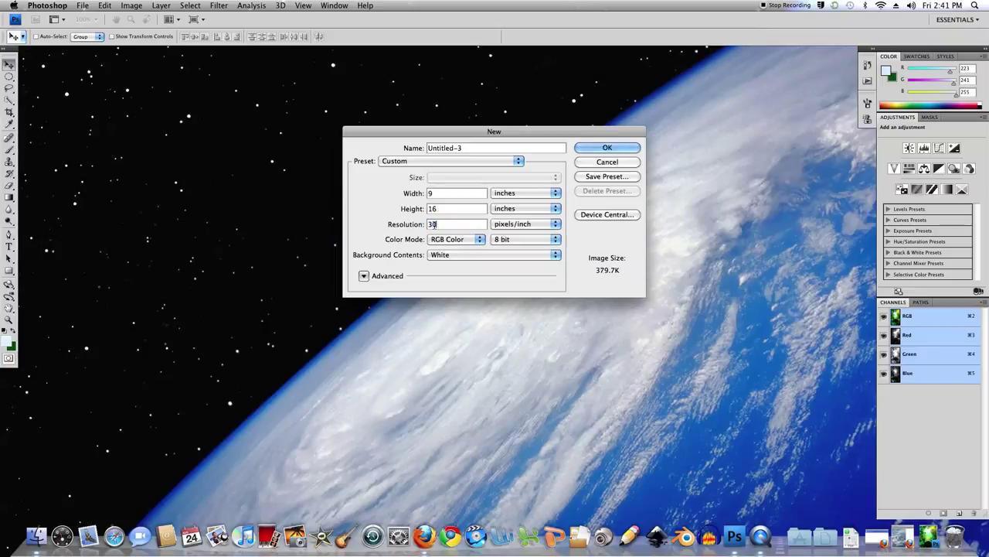
double_click(443, 225)
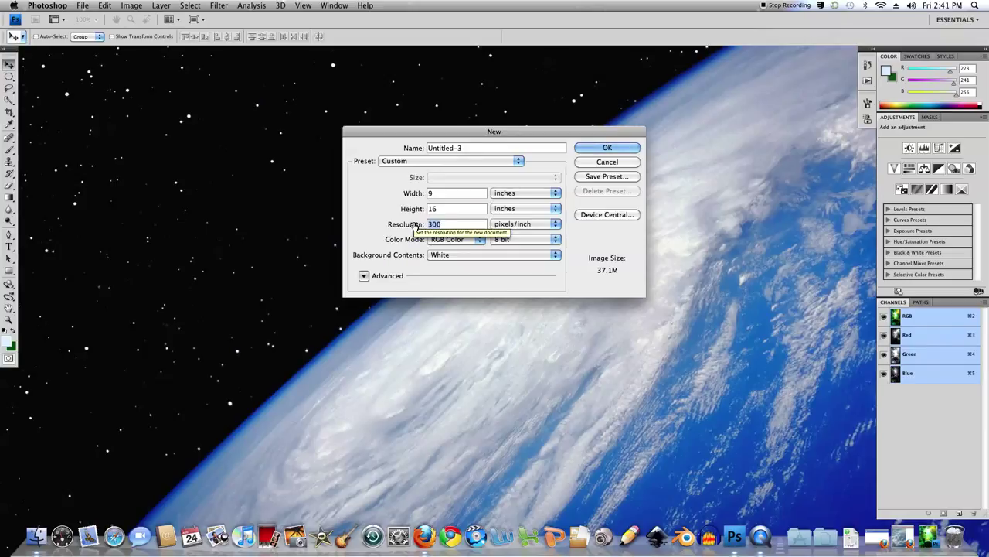
type("72")
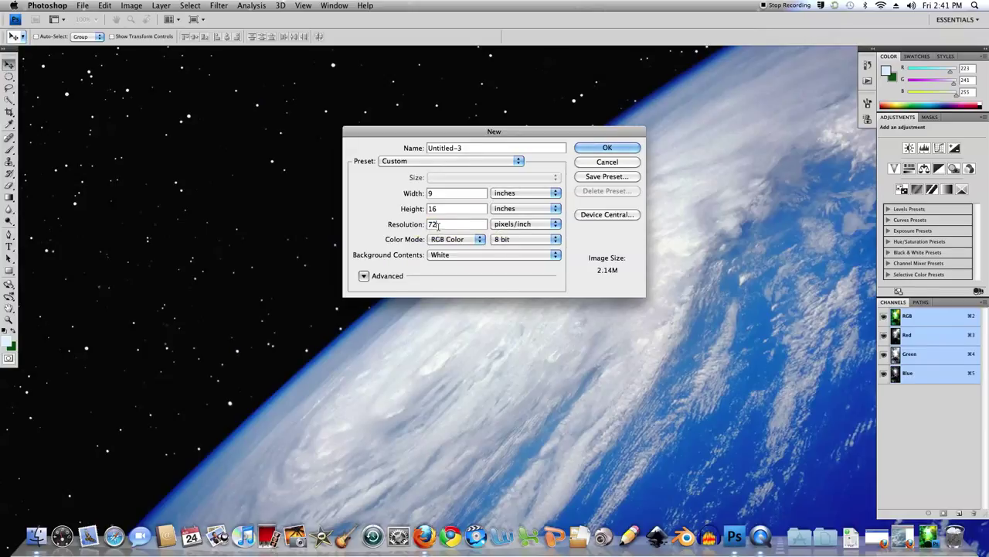
key("super+a")
type("130")
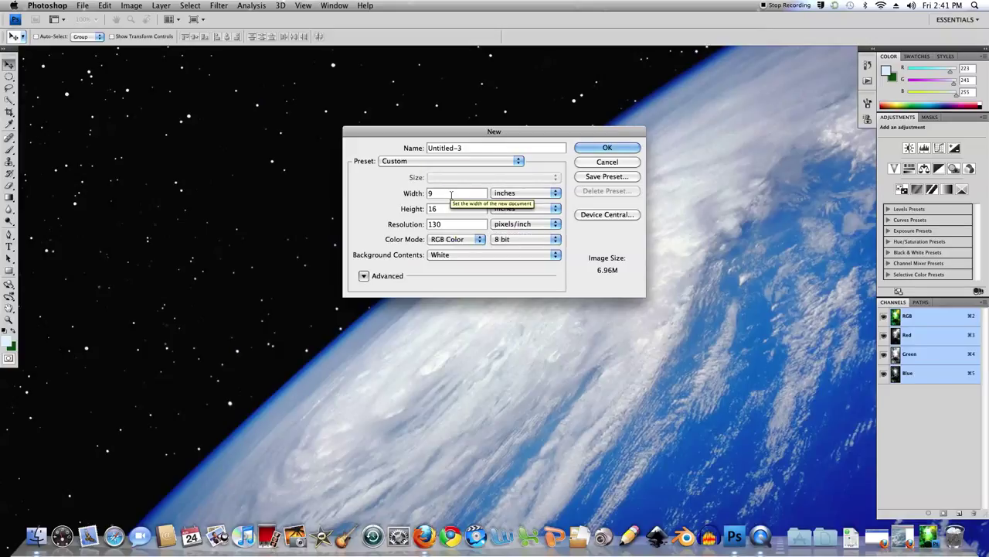
left_click(454, 225)
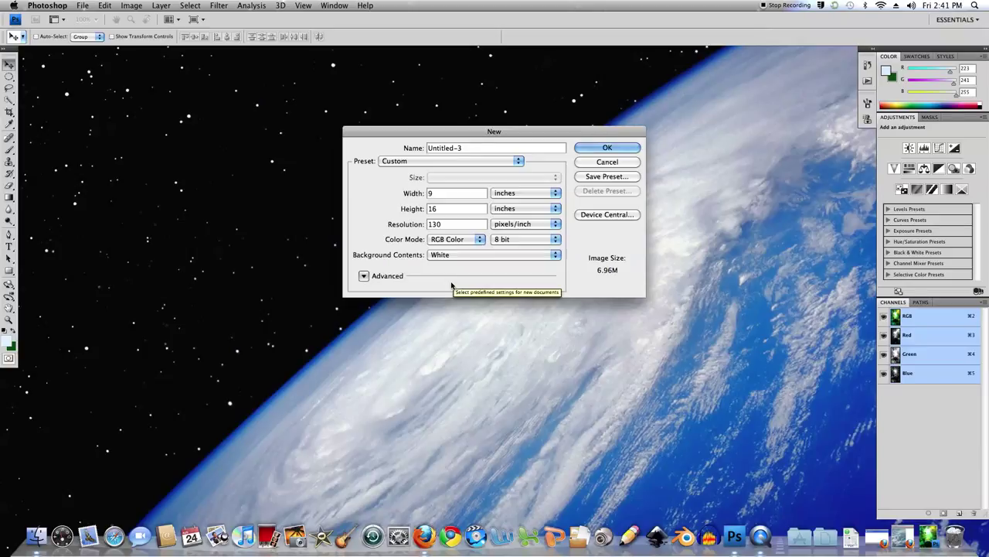
Name the document 'space' and create it.
double_click(458, 148)
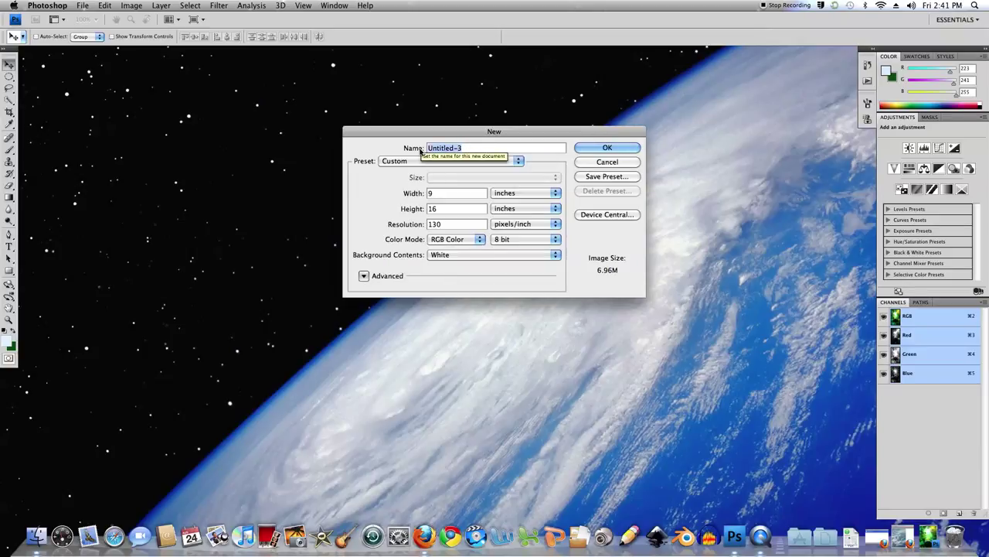
type("space")
left_click(607, 148)
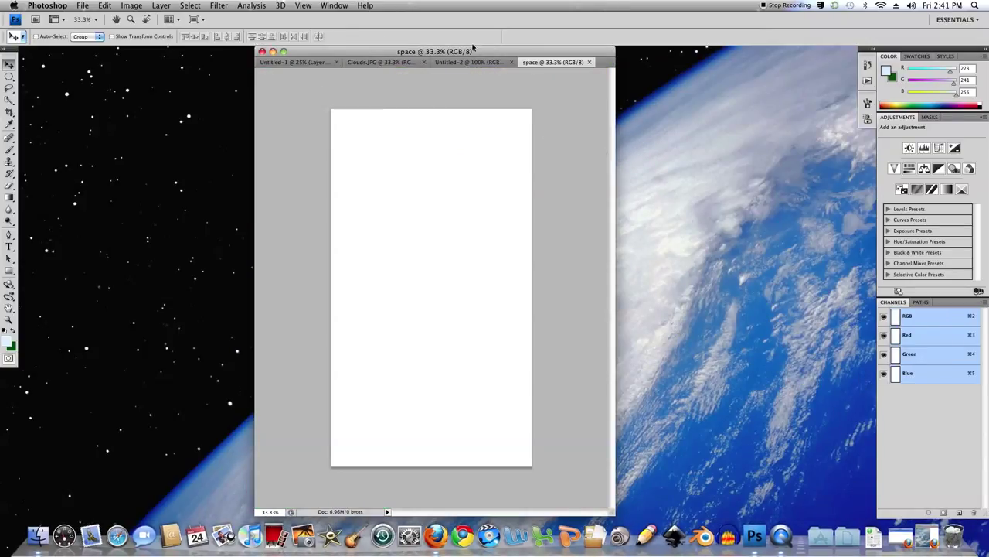
Close the Untitled-2 texture, exit full screen and minimize the finished nebula window.
left_click(515, 62)
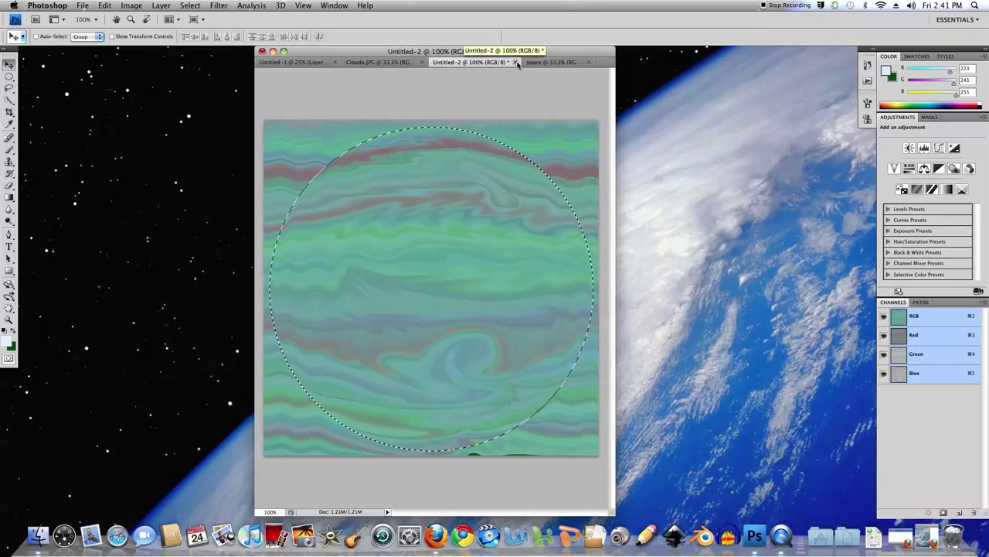
key("super+w")
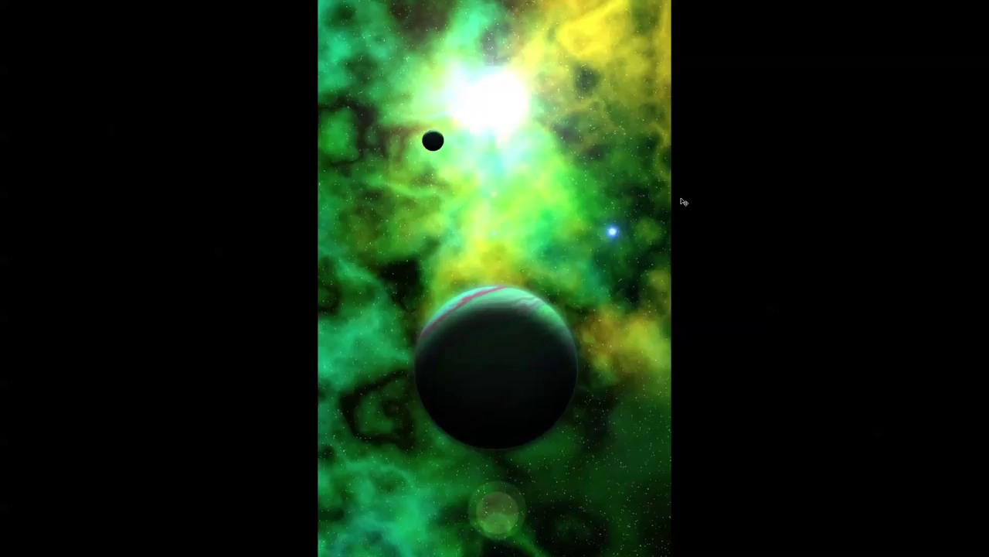
key("f")
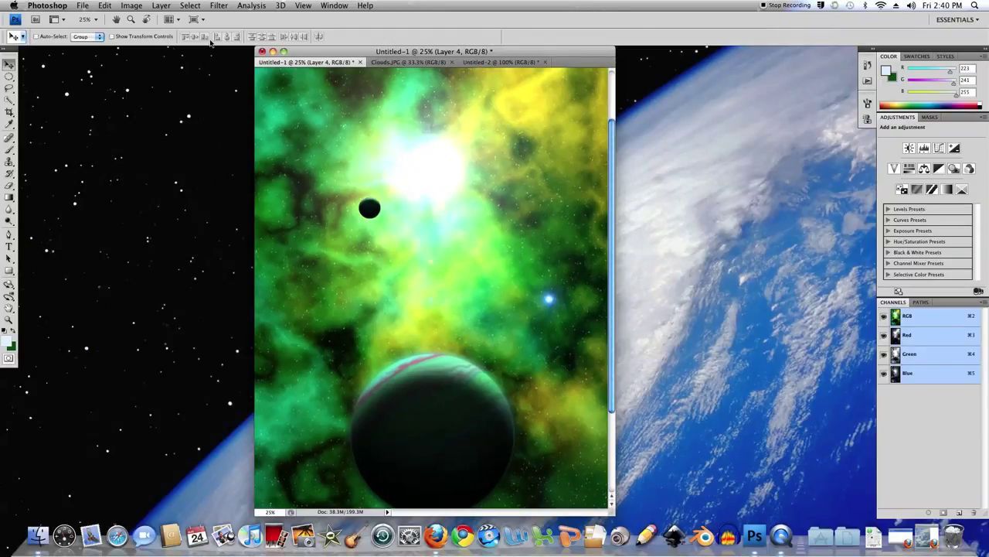
left_click(273, 51)
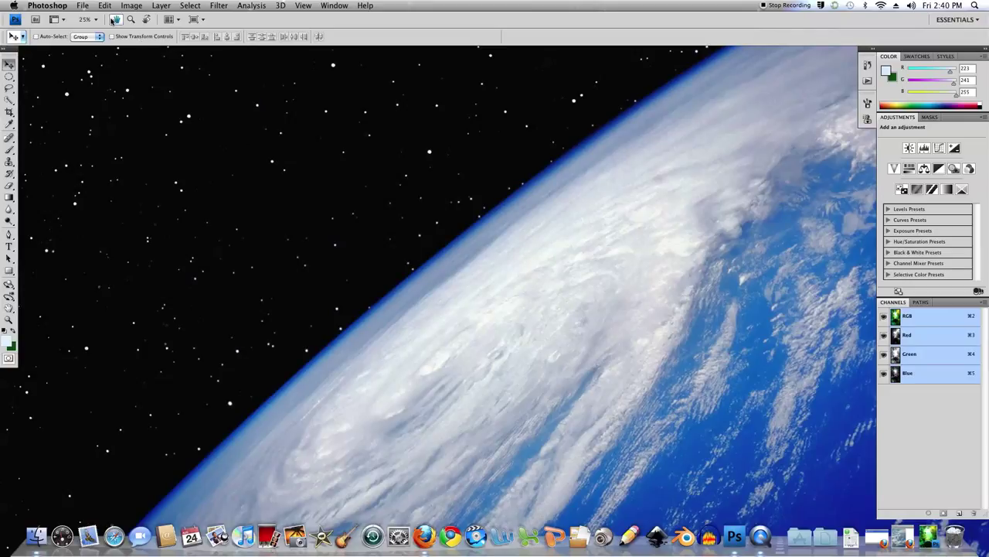
Start a new document 9 inches wide by 16 inches tall at 130 pixels/inch.
left_click(83, 6)
left_click(93, 17)
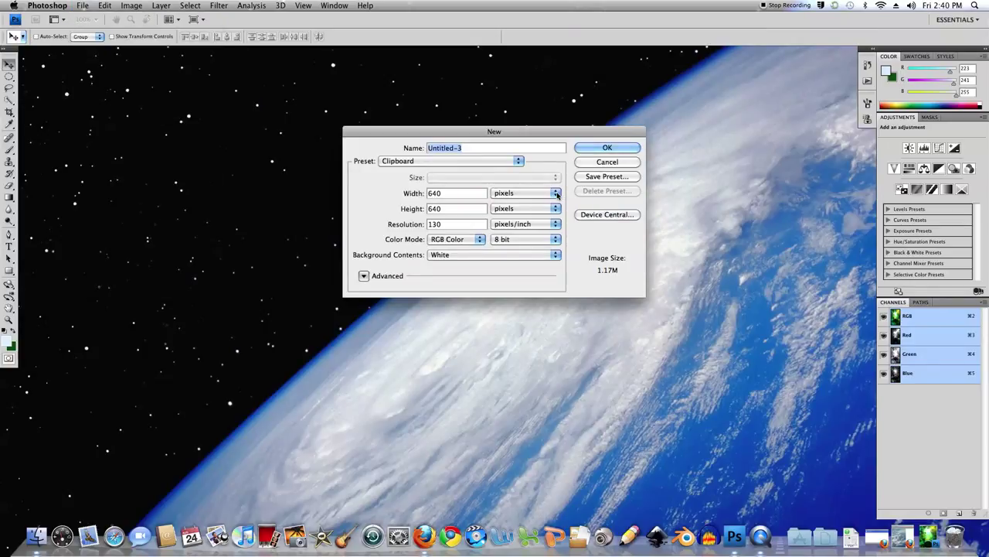
left_click(555, 193)
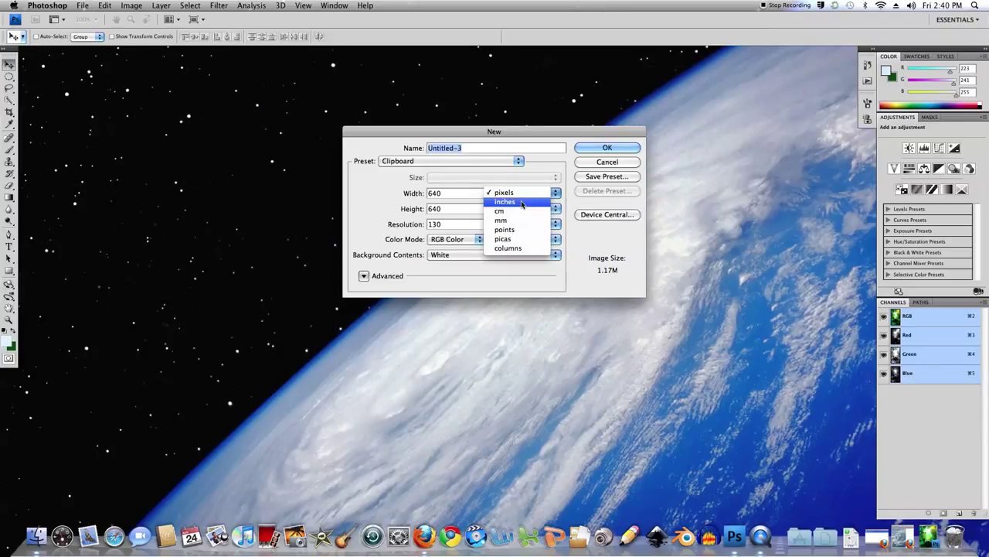
left_click(545, 203)
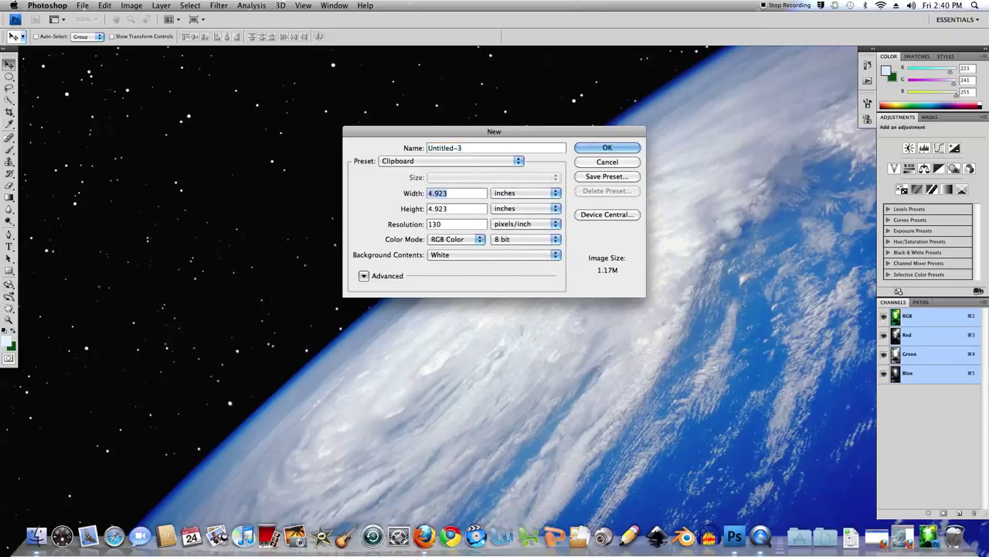
type("9")
key("Tab")
type("16")
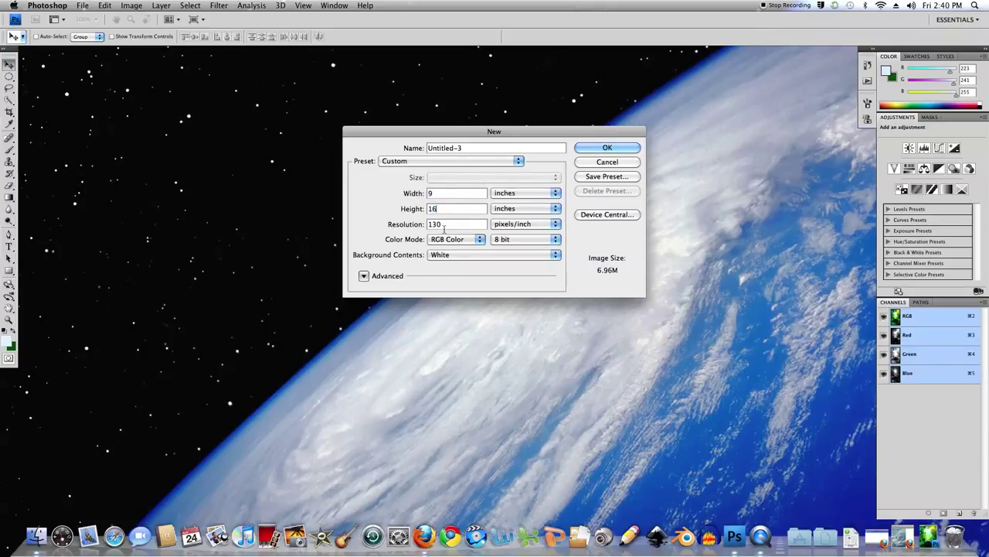